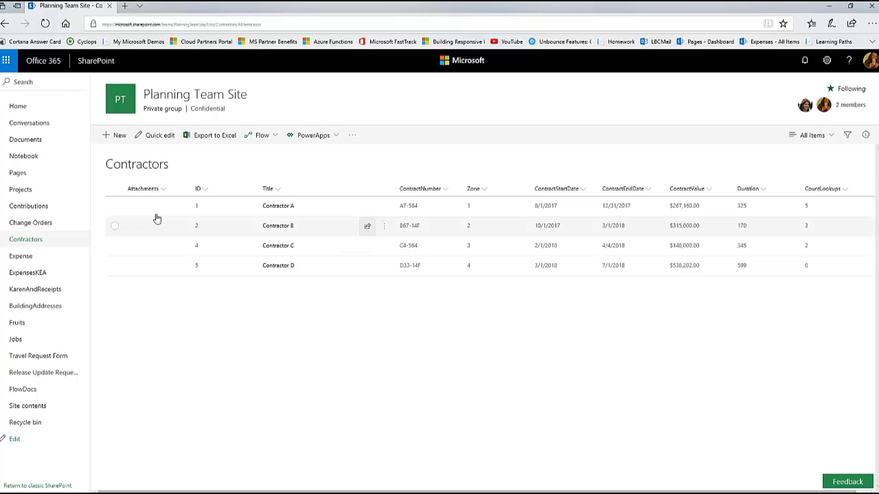
# Open the Contractors list's new item form for customization in PowerApps, choosing to add or remove fields in the form.
pyautogui.click(115, 226)
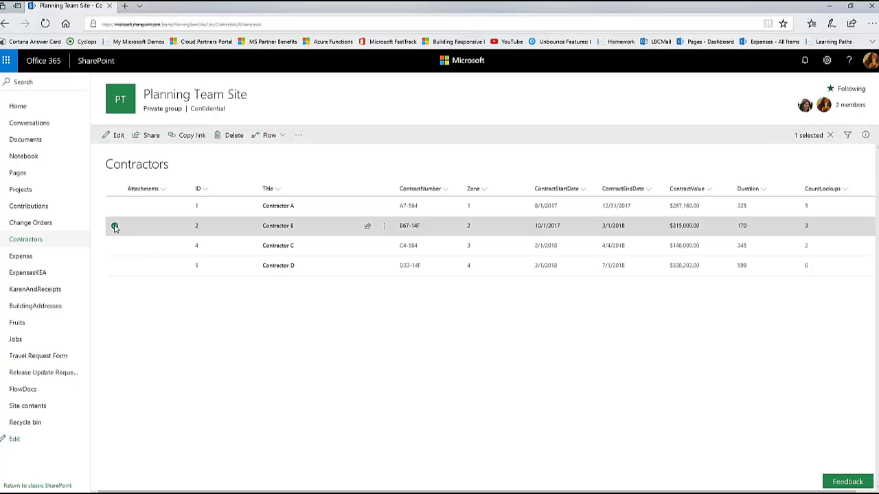
pyautogui.click(114, 227)
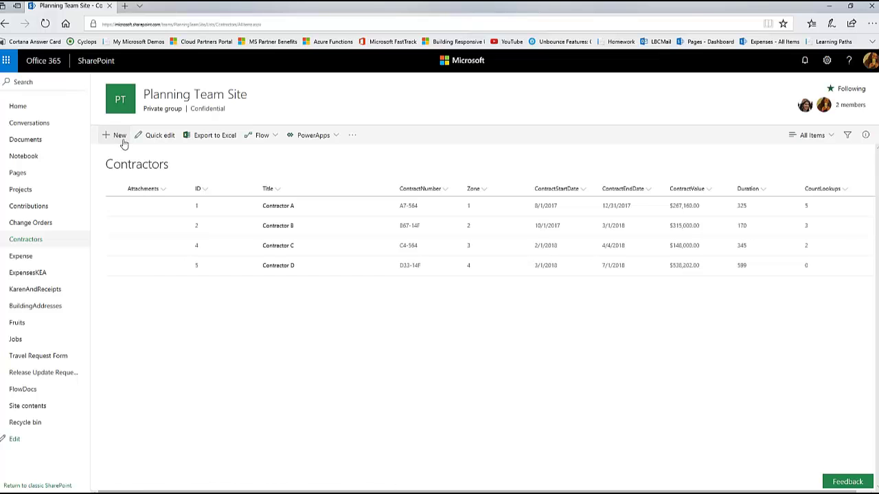
pyautogui.click(118, 139)
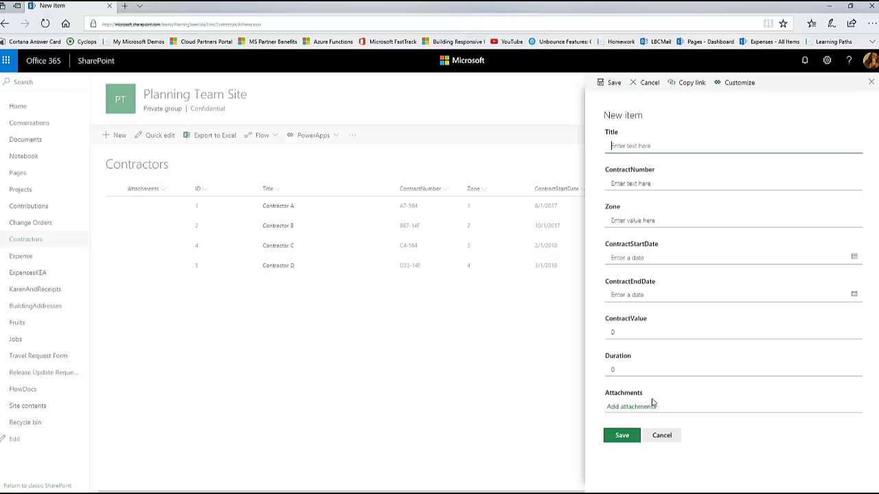
pyautogui.click(743, 87)
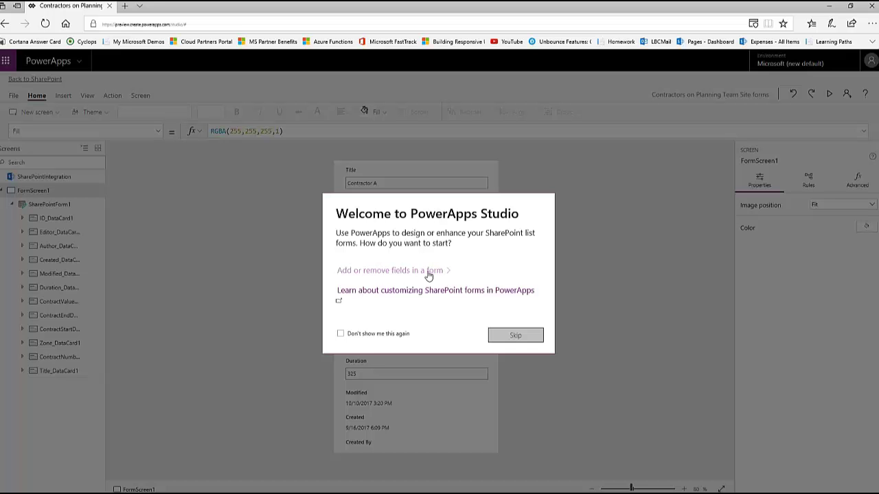
pyautogui.click(398, 273)
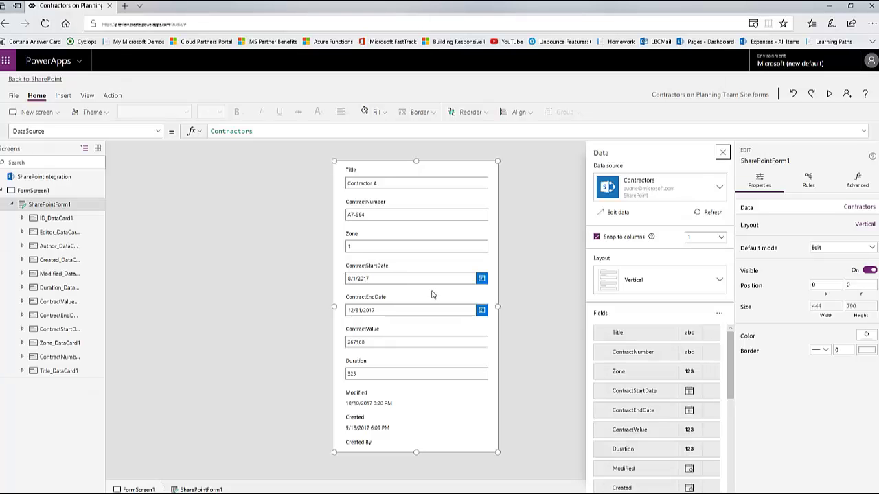
# Remove the Modified, Created, Created By, Modified By and ID fields from the form.
pyautogui.scroll(-3, 692, 429)
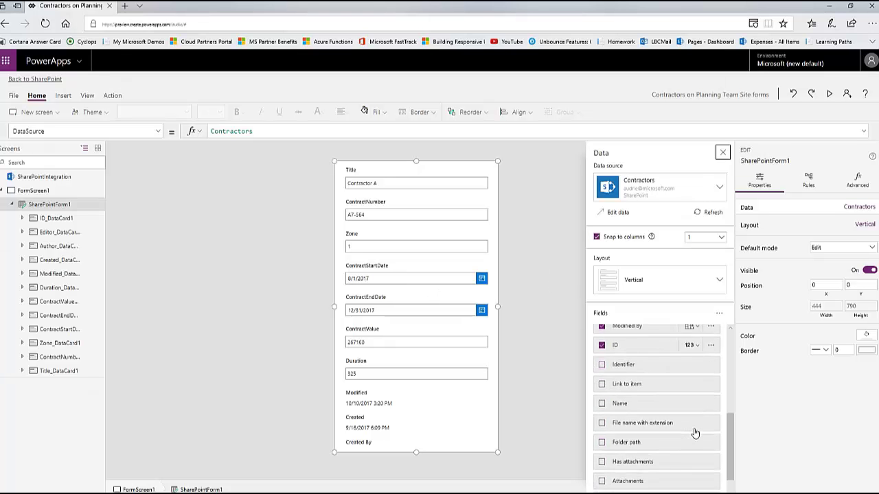
pyautogui.scroll(1, 694, 432)
pyautogui.scroll(1, 693, 432)
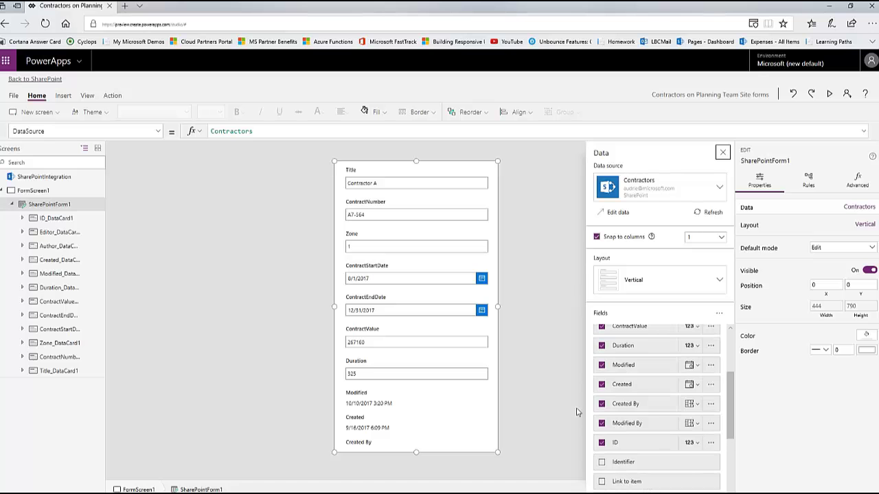
pyautogui.click(601, 368)
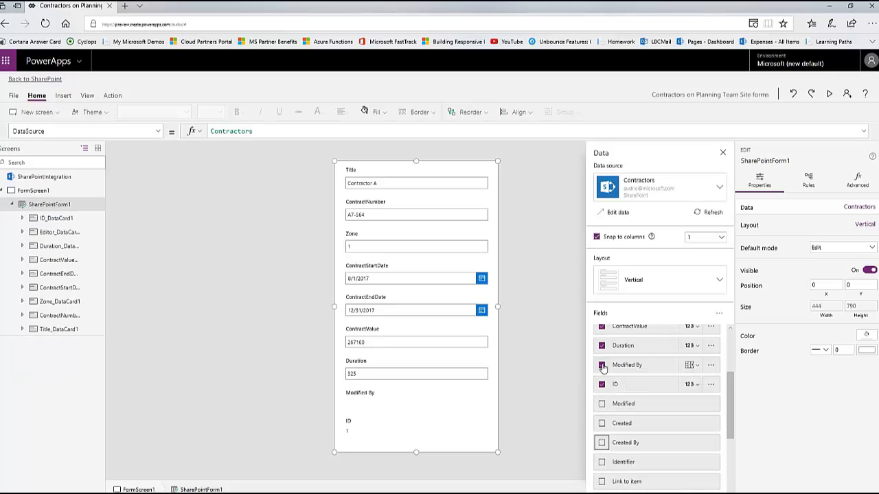
pyautogui.click(602, 368)
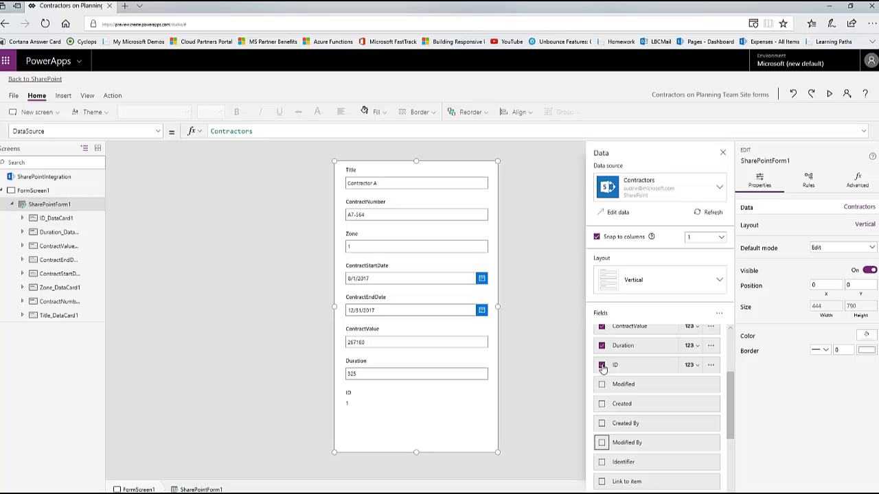
pyautogui.click(602, 367)
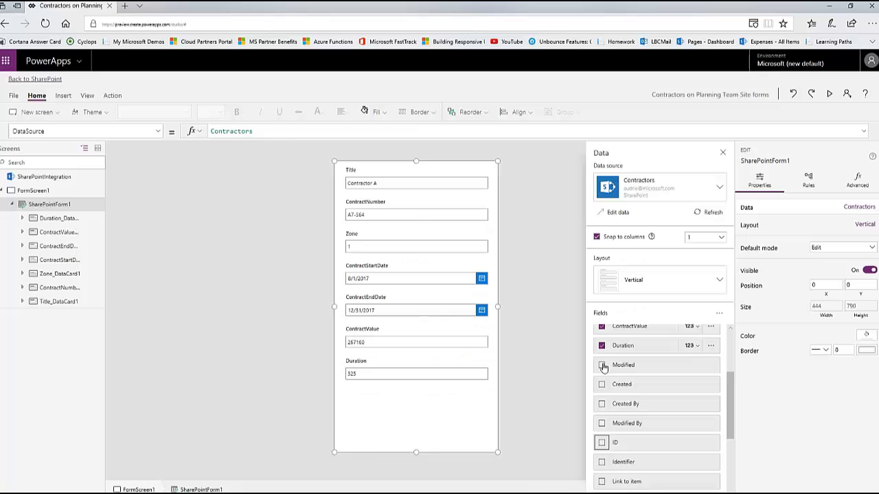
# Set the form to snap to 2 columns and add the Attachments field.
pyautogui.click(721, 240)
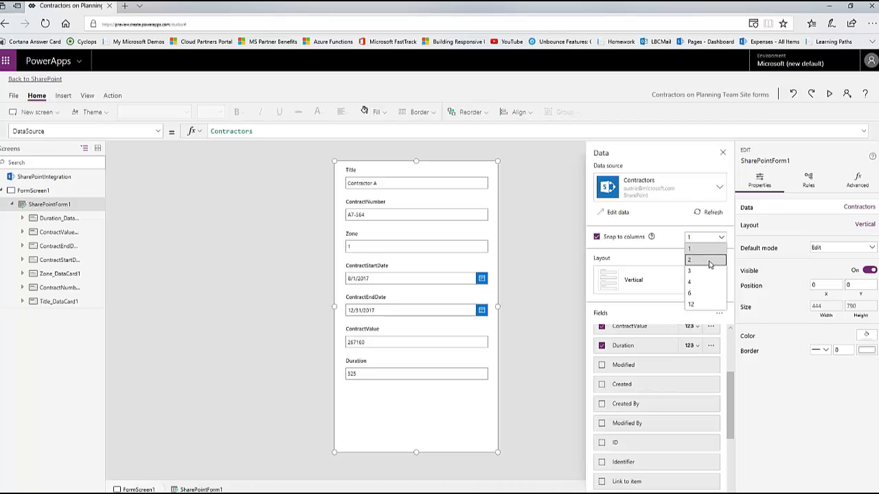
pyautogui.click(710, 261)
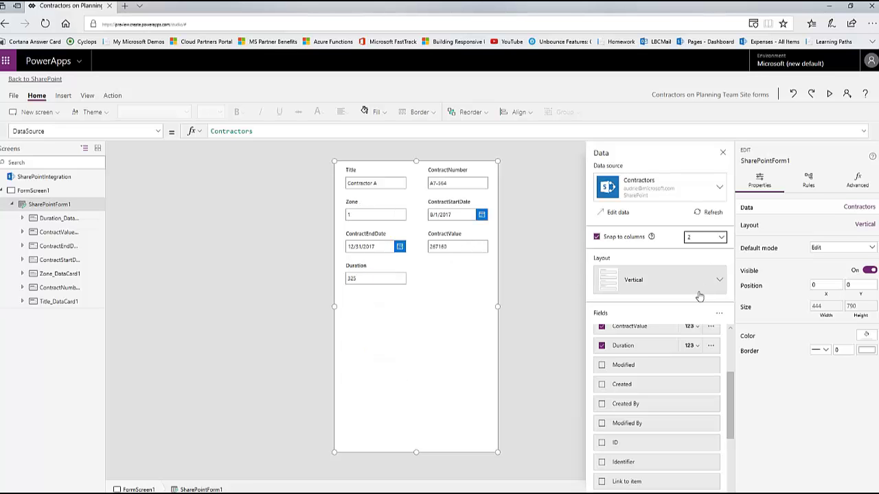
pyautogui.scroll(-4, 690, 425)
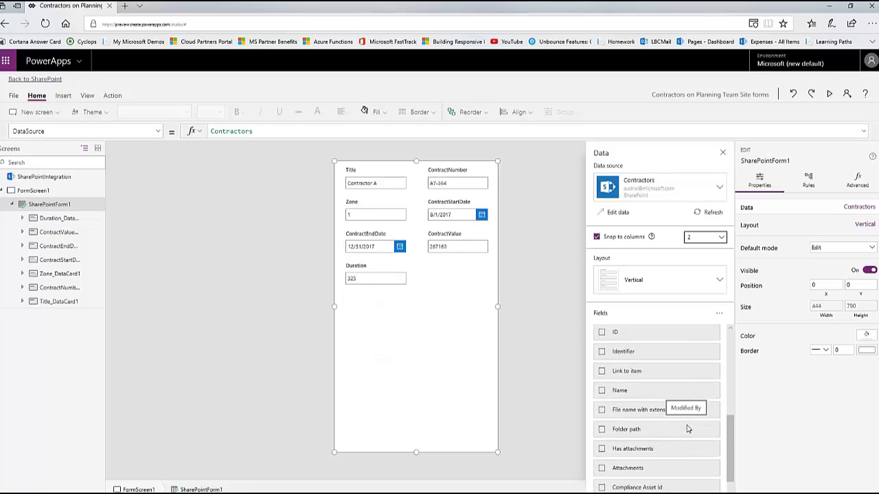
pyautogui.scroll(-1, 687, 428)
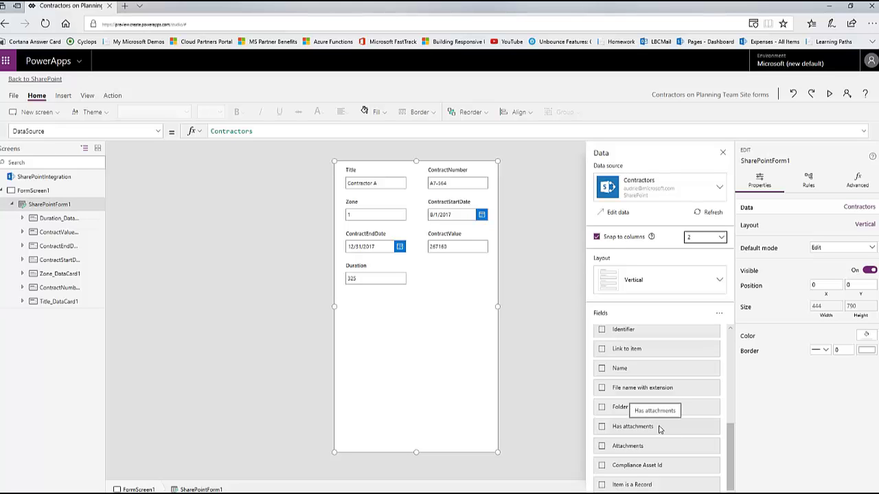
pyautogui.click(602, 446)
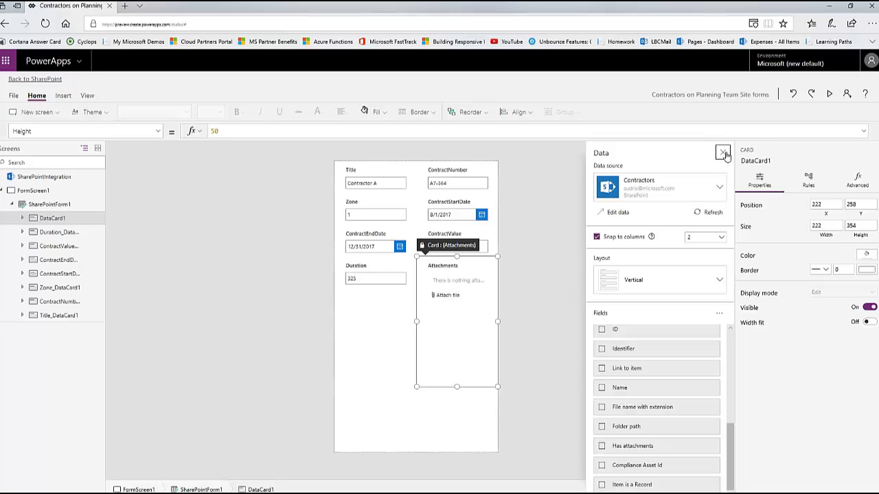
pyautogui.click(723, 153)
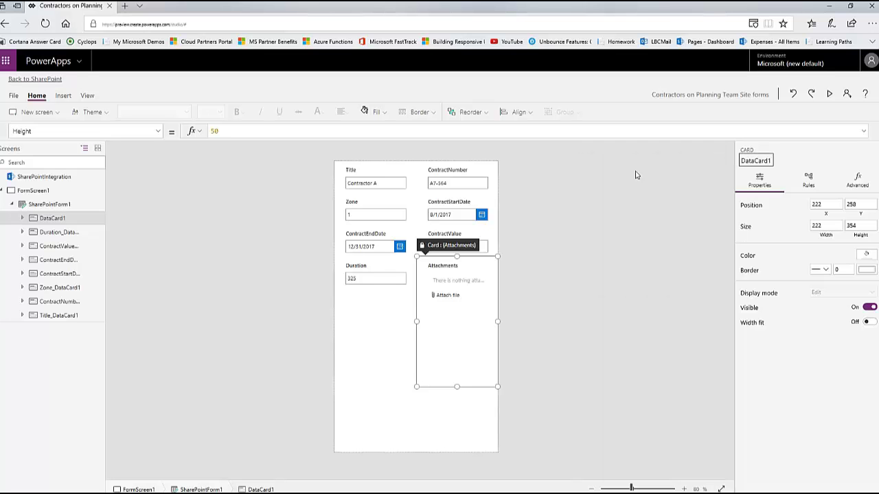
# Widen the Title card and the Attachments card to span both form columns, each 444 wide.
pyautogui.click(403, 188)
pyautogui.moveTo(415, 175); pyautogui.dragTo(488, 186)
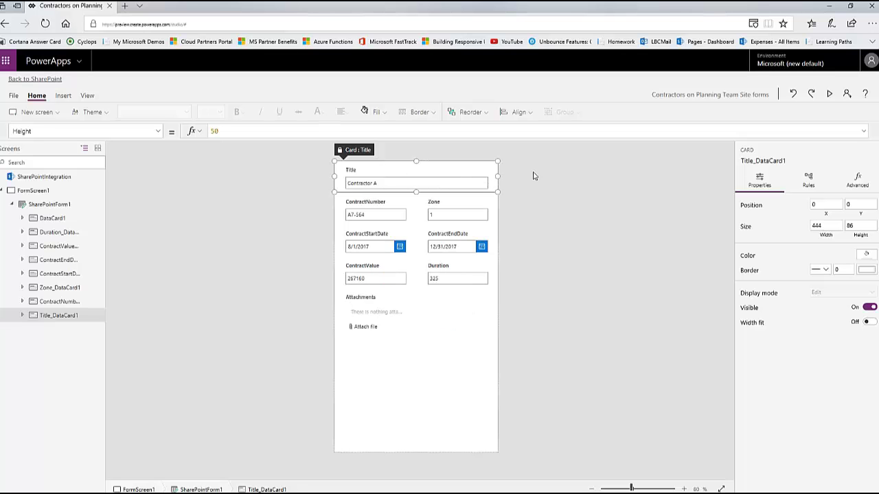
pyautogui.click(404, 338)
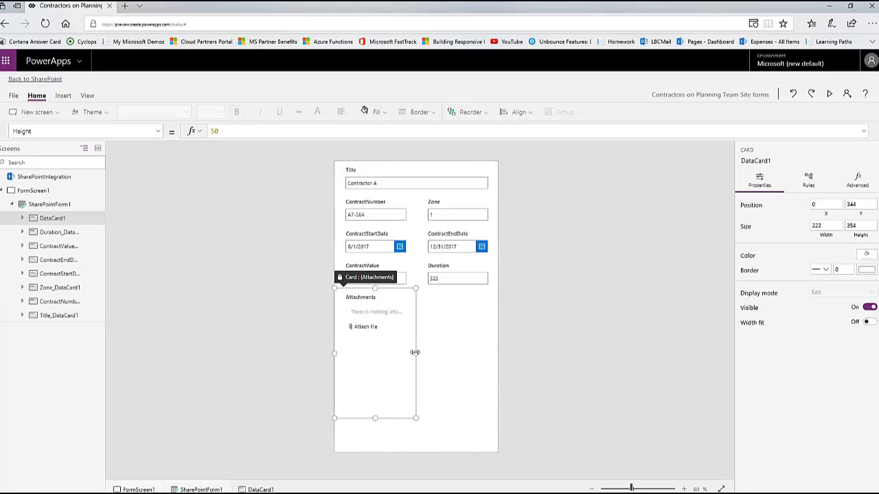
pyautogui.moveTo(415, 353); pyautogui.dragTo(518, 358)
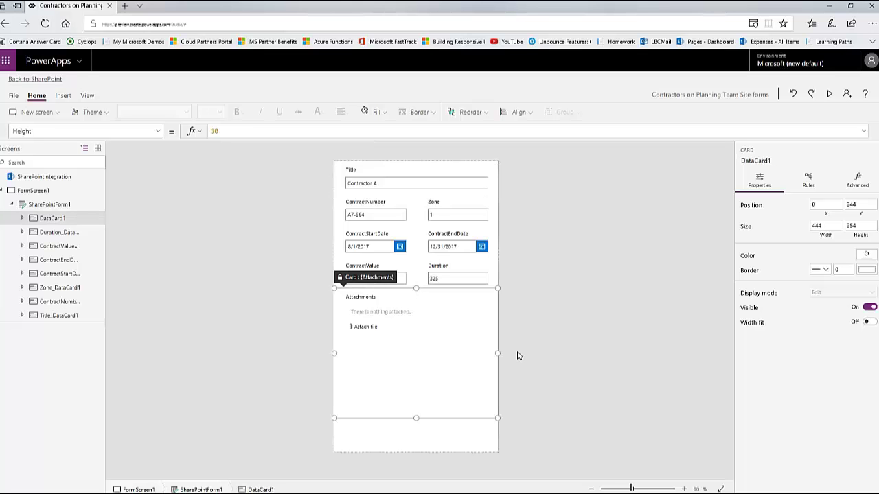
# Limit the attachments control to a maximum of 3 attachments and set the maximum attachment size to 7.
pyautogui.click(396, 350)
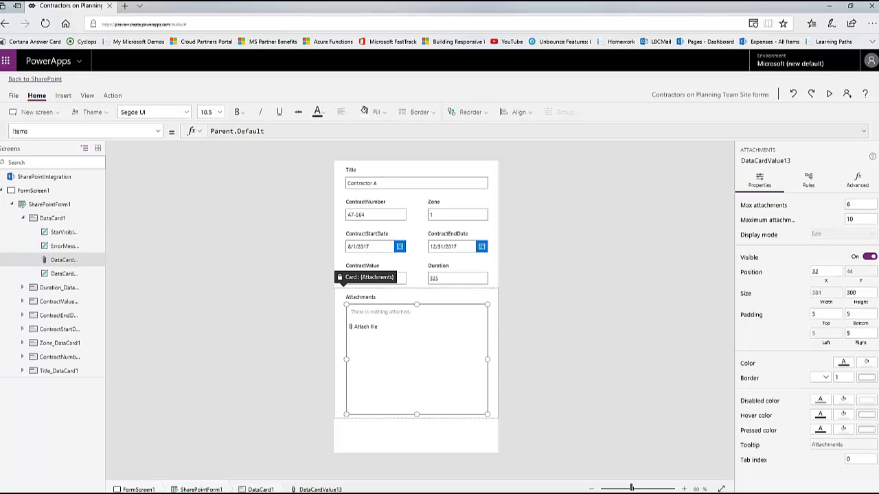
pyautogui.click(865, 206)
pyautogui.write('2')
pyautogui.click(858, 218)
pyautogui.click(850, 204)
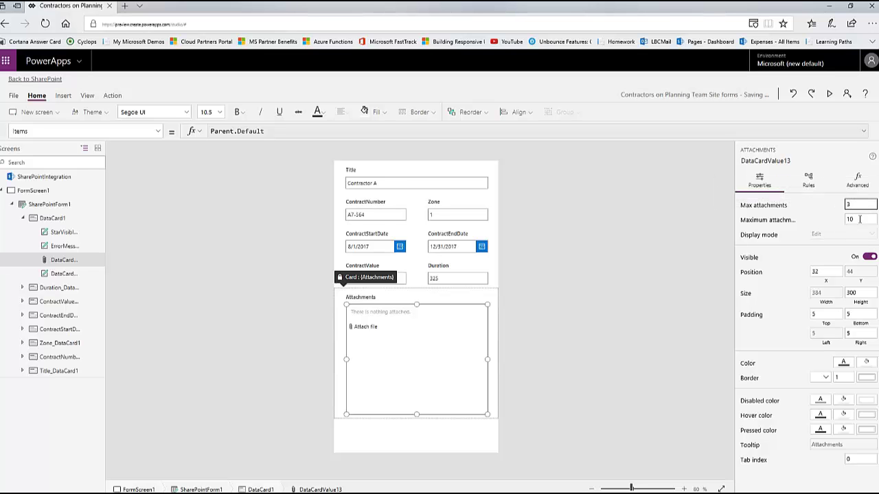
pyautogui.click(858, 219)
pyautogui.write('7')
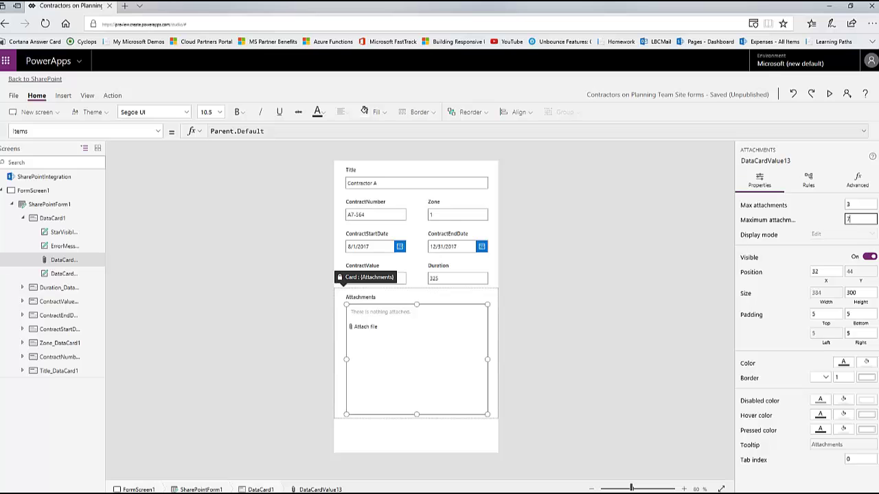
pyautogui.click(870, 204)
pyautogui.doubleClick(870, 203)
pyautogui.press('Tab')
pyautogui.click(860, 203)
pyautogui.click(863, 221)
pyautogui.click(856, 203)
# Shorten the attachments control to about 145 high and resize the form to about 556 high with its top edge at Y 60.
pyautogui.moveTo(415, 414); pyautogui.dragTo(417, 357)
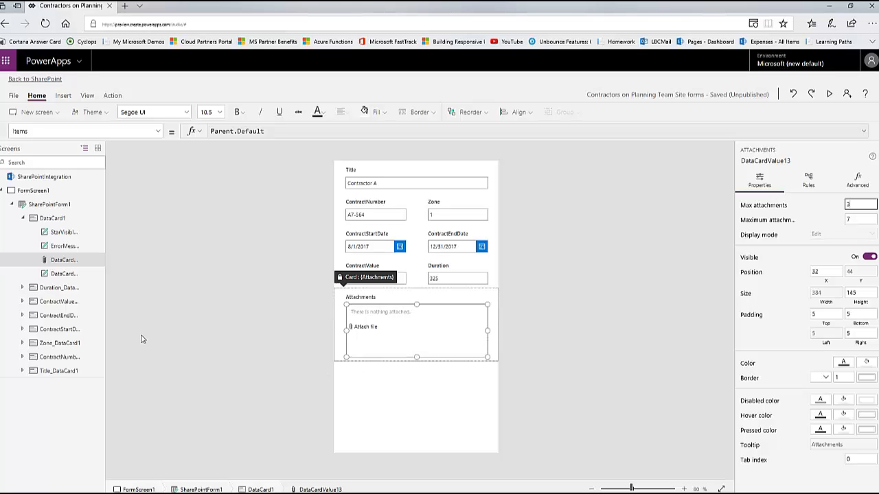
pyautogui.click(51, 208)
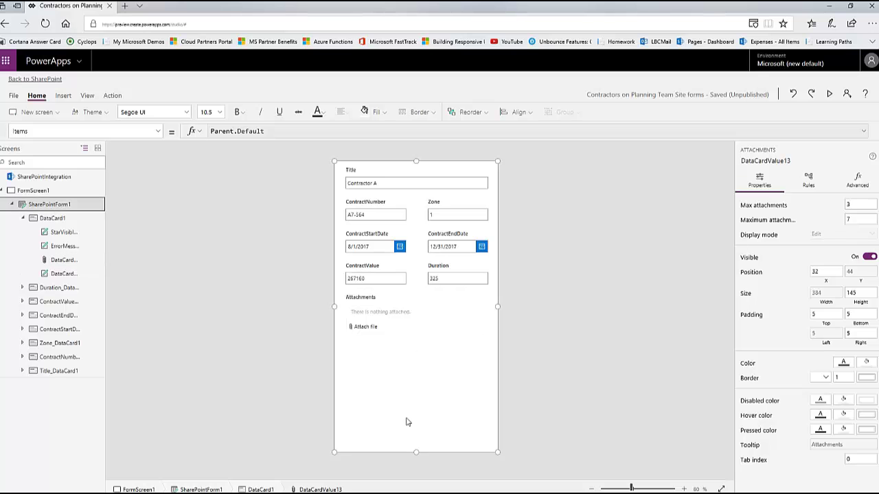
pyautogui.moveTo(414, 451); pyautogui.dragTo(435, 419)
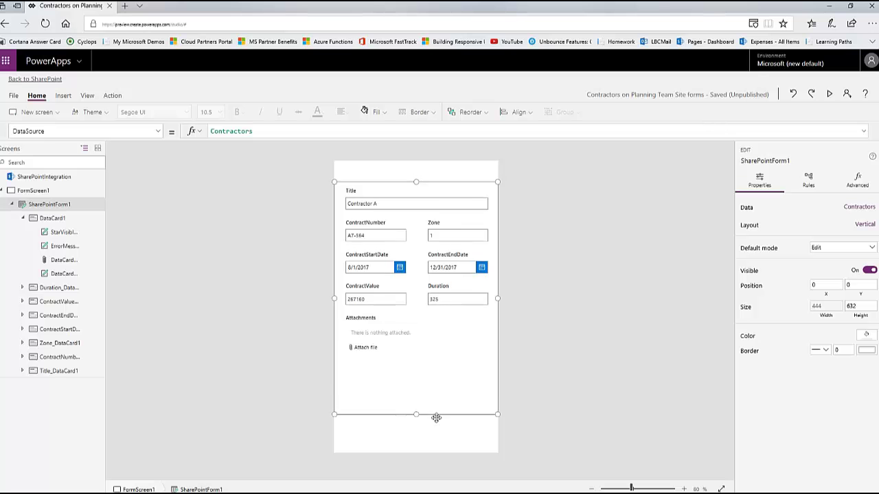
pyautogui.click(400, 375)
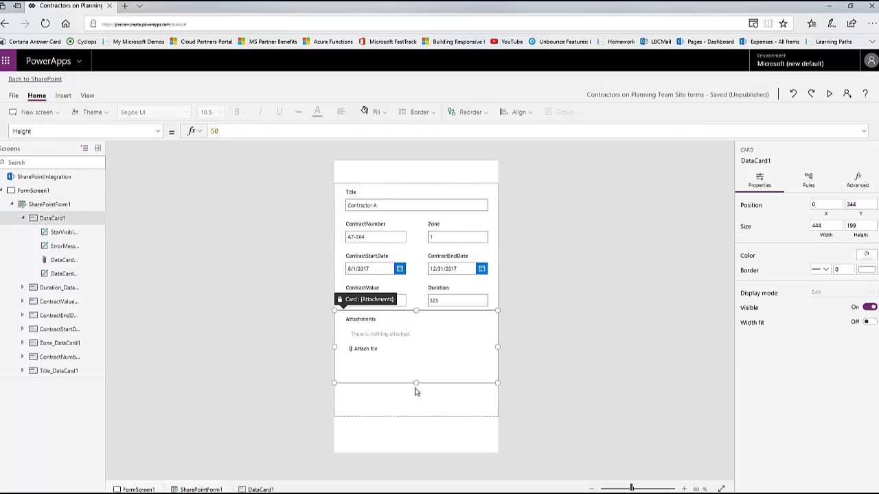
pyautogui.click(419, 414)
pyautogui.moveTo(418, 415); pyautogui.dragTo(421, 388)
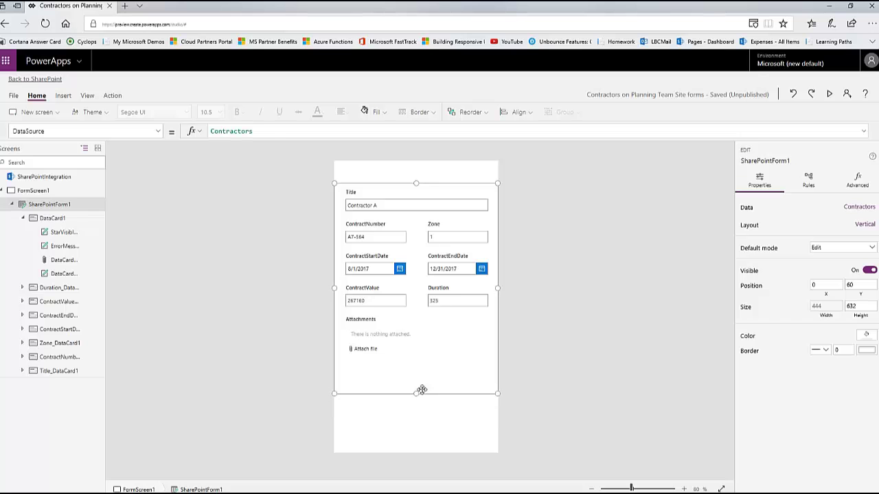
pyautogui.click(414, 403)
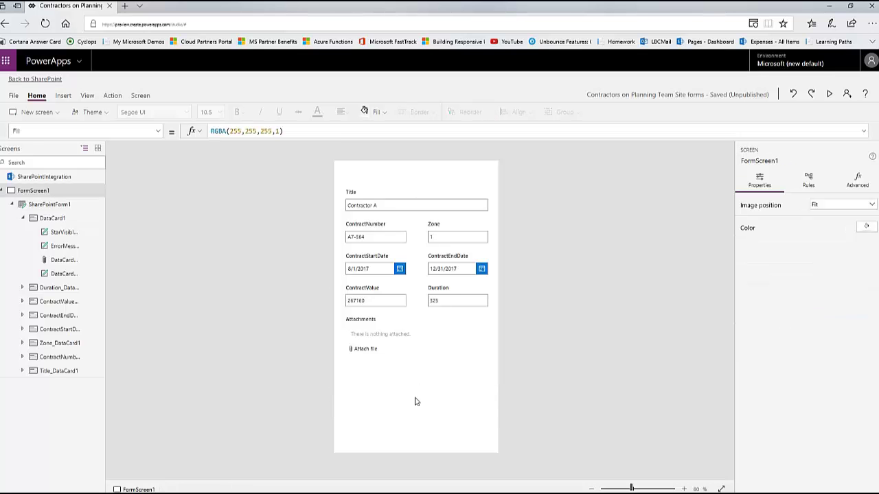
# Insert a button below the form and stretch it across the full width, about 444 by 40 at Y 660.
pyautogui.click(62, 96)
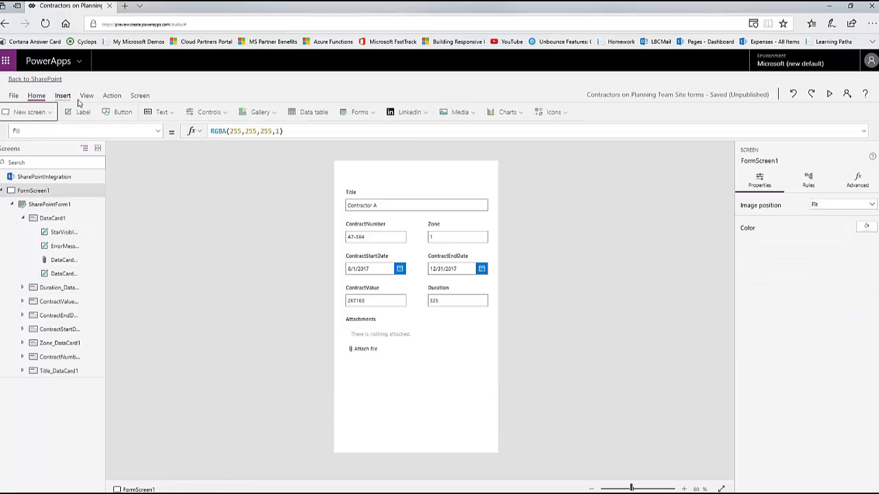
pyautogui.click(134, 114)
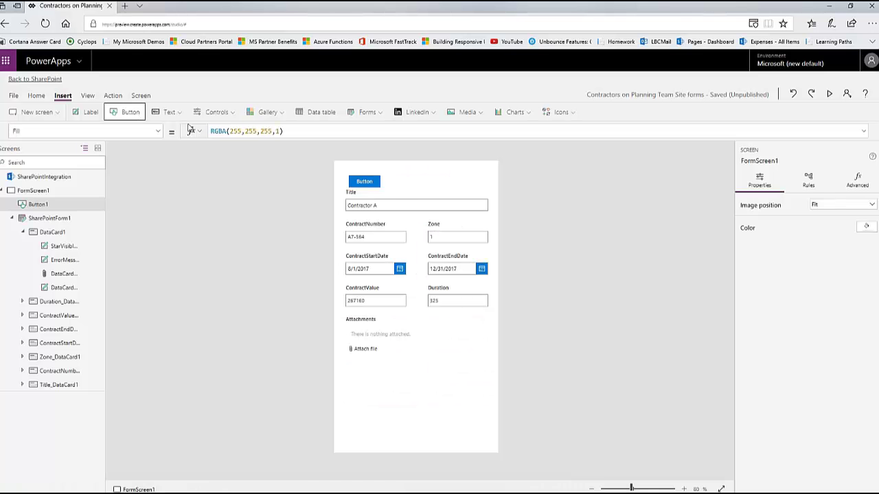
pyautogui.click(375, 183)
pyautogui.moveTo(375, 185); pyautogui.dragTo(506, 422)
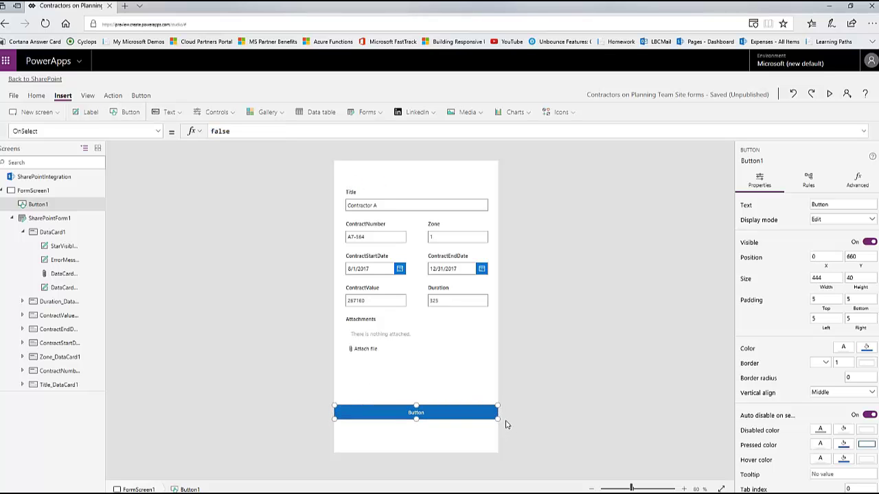
# Set the font size of the full-width button below the form to 14.
pyautogui.click(56, 222)
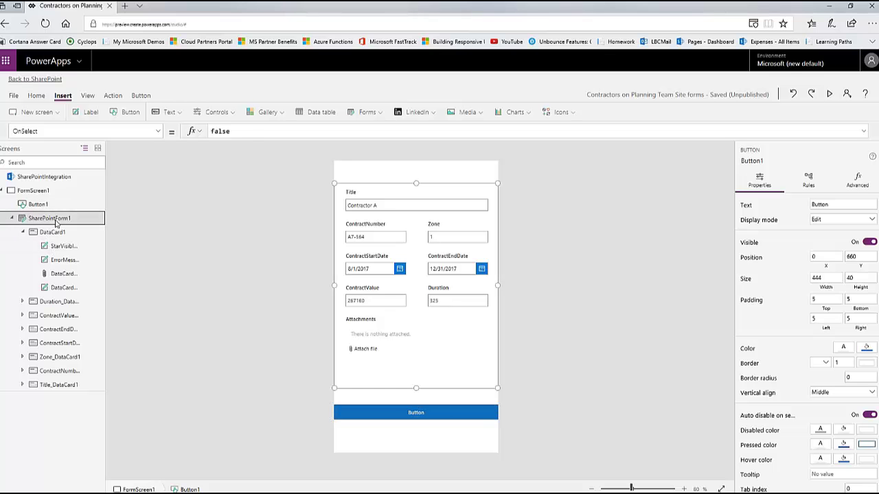
pyautogui.click(446, 409)
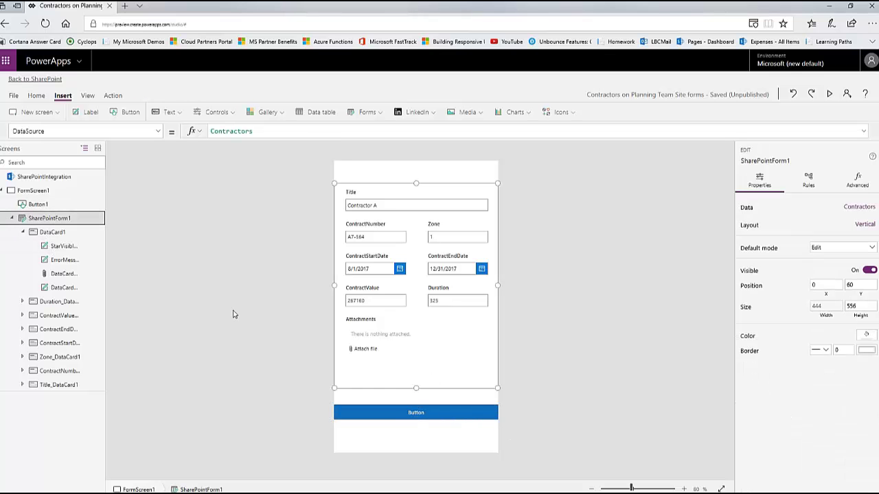
pyautogui.click(41, 100)
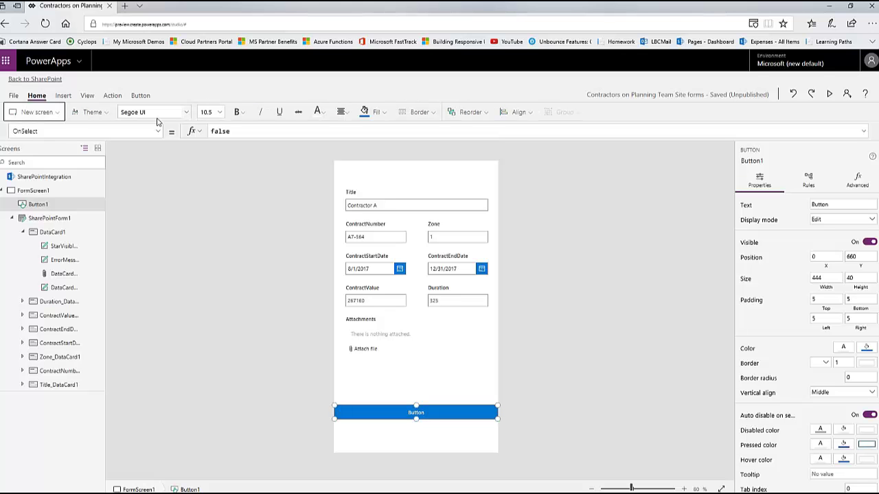
pyautogui.click(220, 112)
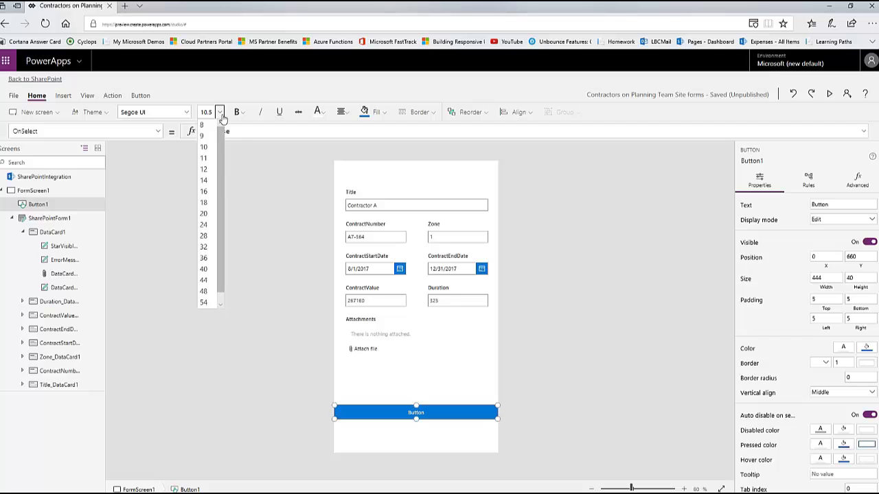
pyautogui.click(204, 180)
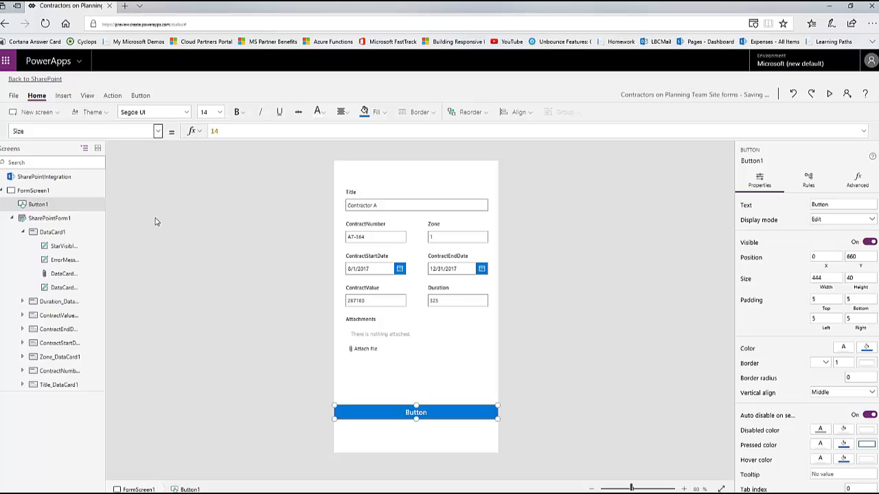
# Set the button's Text property to "Move Attachments to Library".
pyautogui.scroll(-1, 117, 241)
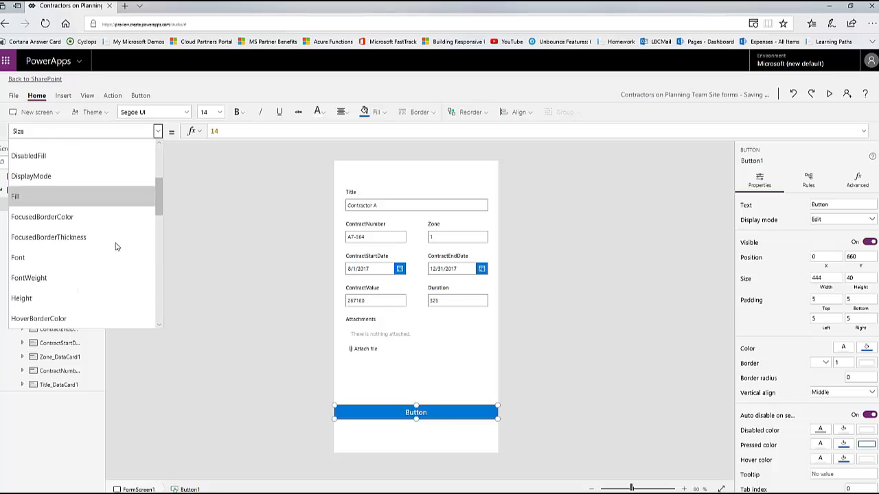
pyautogui.scroll(-6, 117, 248)
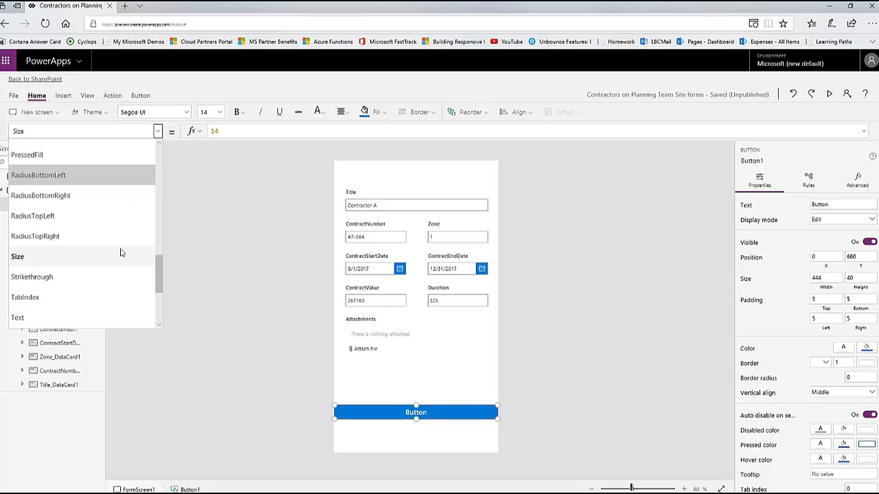
pyautogui.click(108, 320)
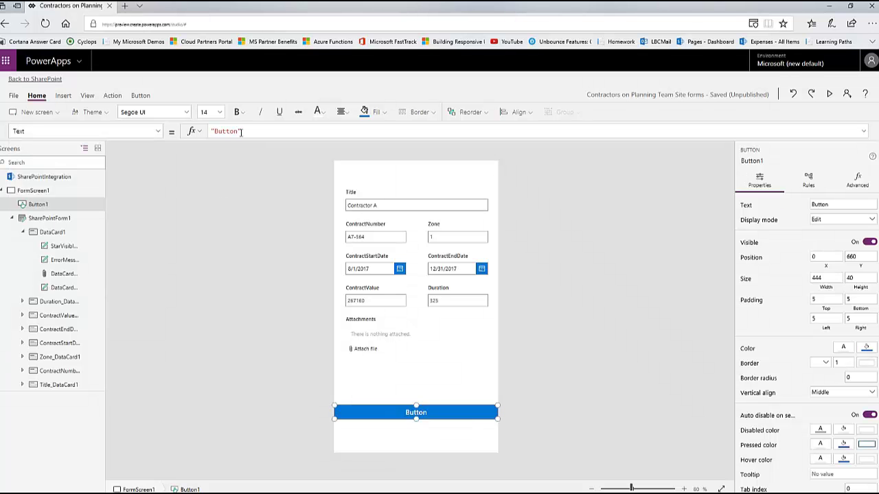
pyautogui.doubleClick(215, 131)
pyautogui.write('Move Docume')
pyautogui.write('nts')
pyautogui.press('BackSpace')
pyautogui.press('BackSpace')
pyautogui.press('BackSpace')
pyautogui.press('BackSpace')
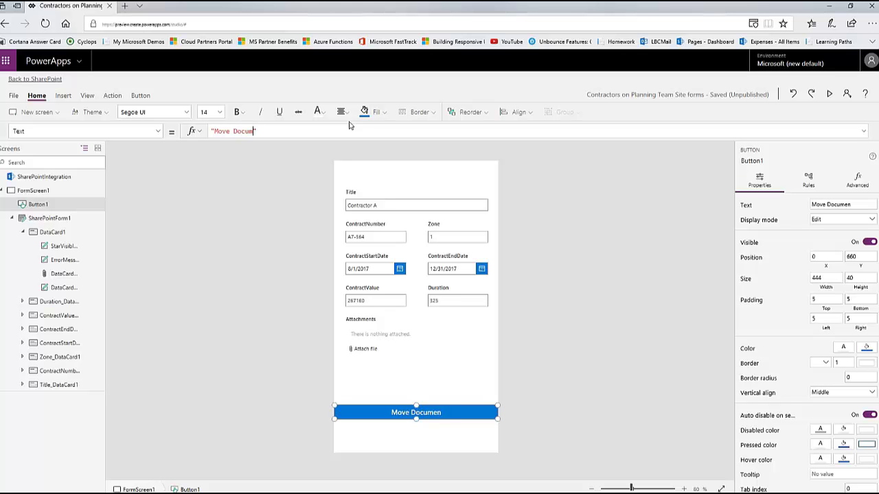
pyautogui.press('BackSpace')
pyautogui.press('BackSpace')
pyautogui.press('BackSpace')
pyautogui.press('BackSpace')
pyautogui.press('BackSpace')
pyautogui.write('Attachments to Lib')
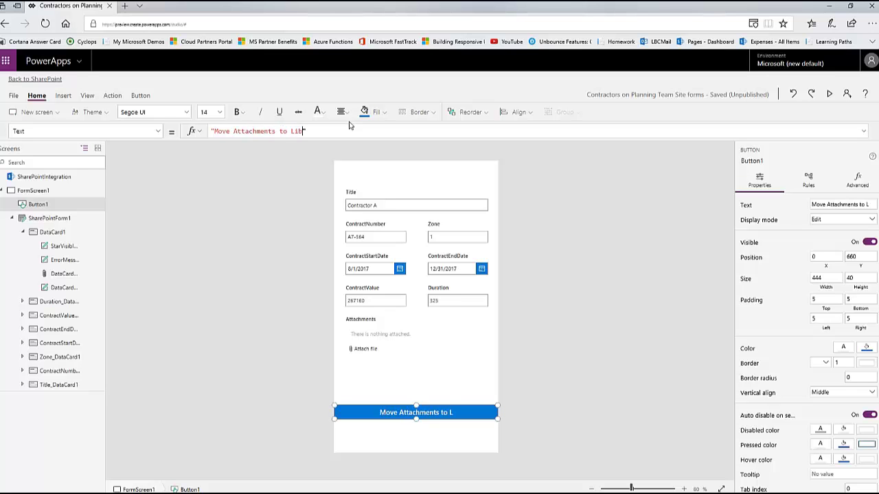
pyautogui.write('rary')
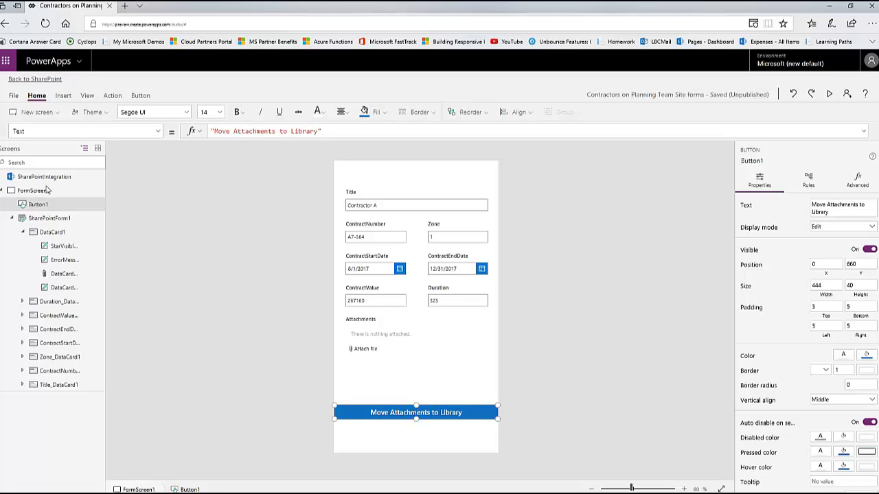
# Set the button's Visible property to the formula SharePointIntegration.Selected.'{HasAttachments}'=true so it shows only for items with attachments.
pyautogui.click(158, 134)
pyautogui.scroll(-5, 123, 294)
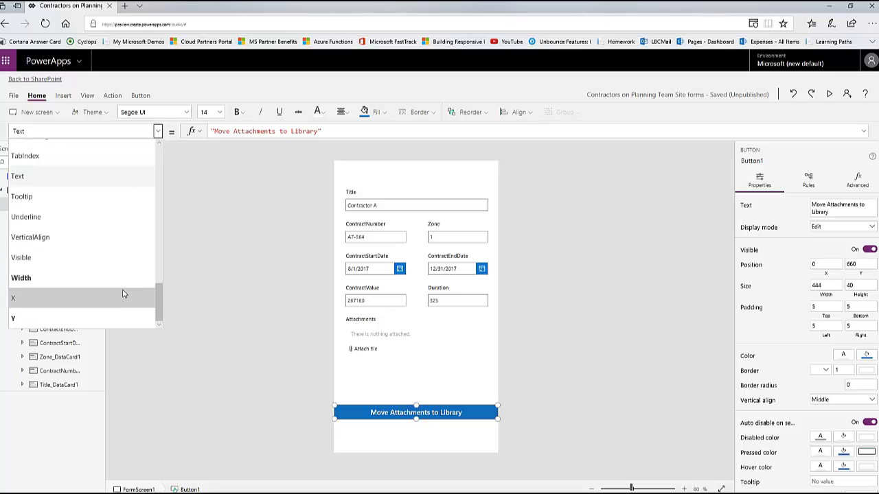
pyautogui.click(86, 258)
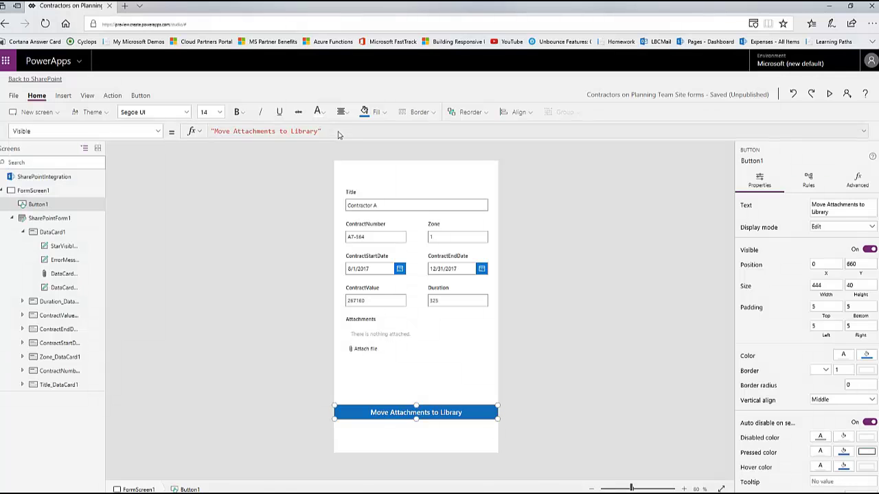
pyautogui.doubleClick(213, 132)
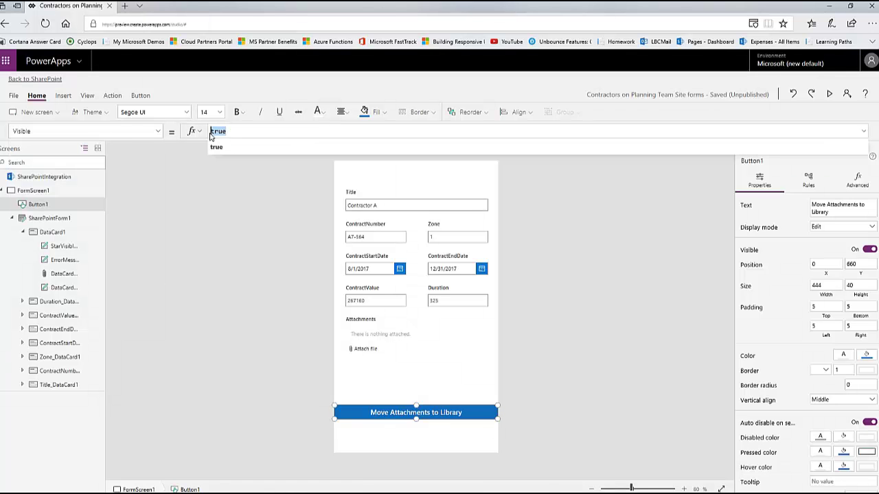
pyautogui.write('S')
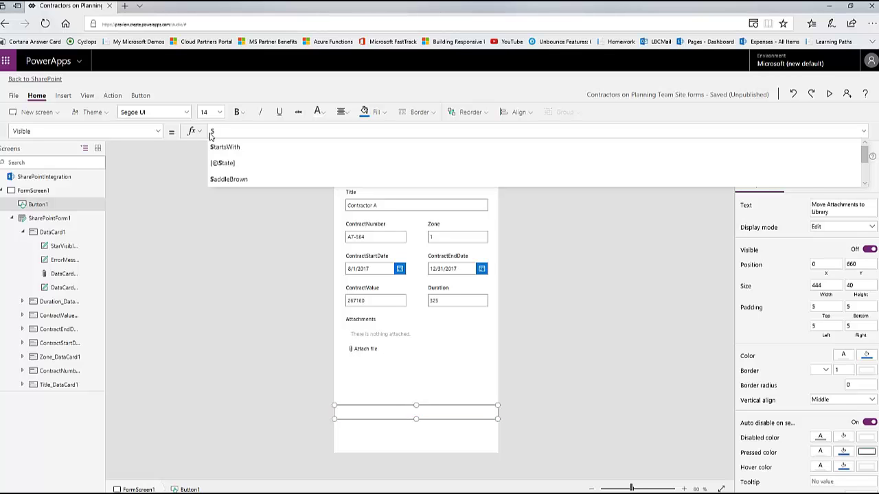
pyautogui.write('hare')
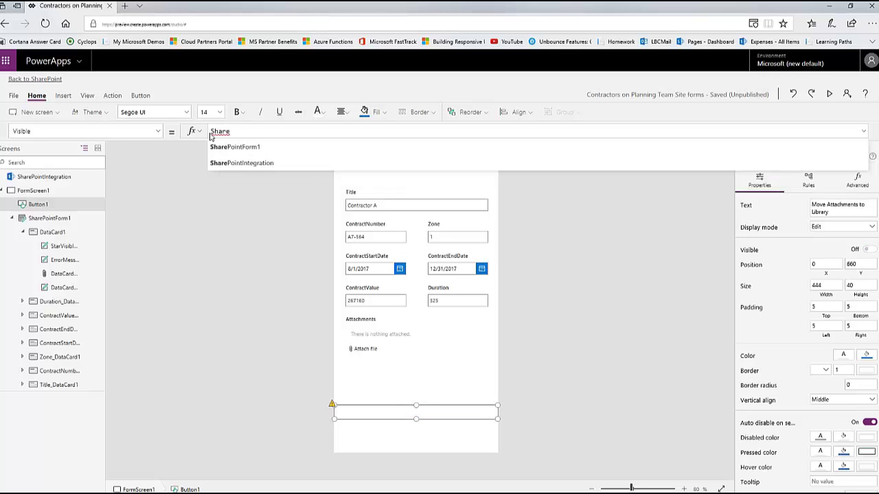
pyautogui.press('Down')
pyautogui.press('Return')
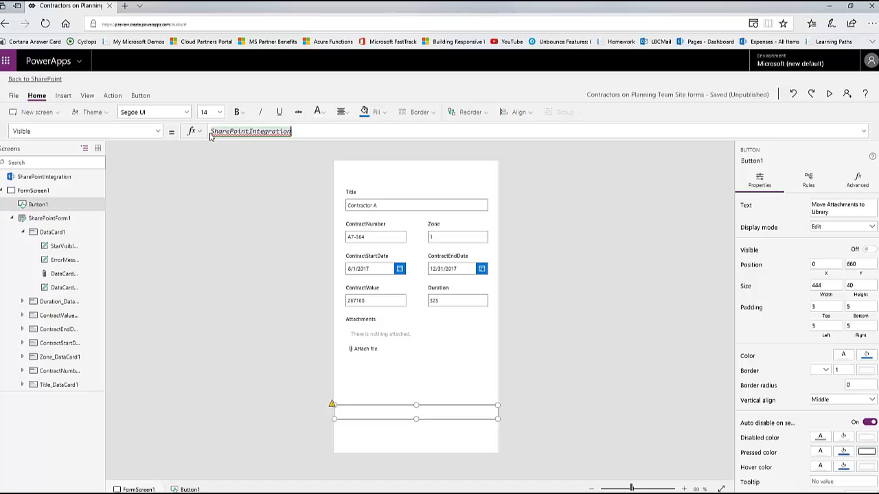
pyautogui.write('.')
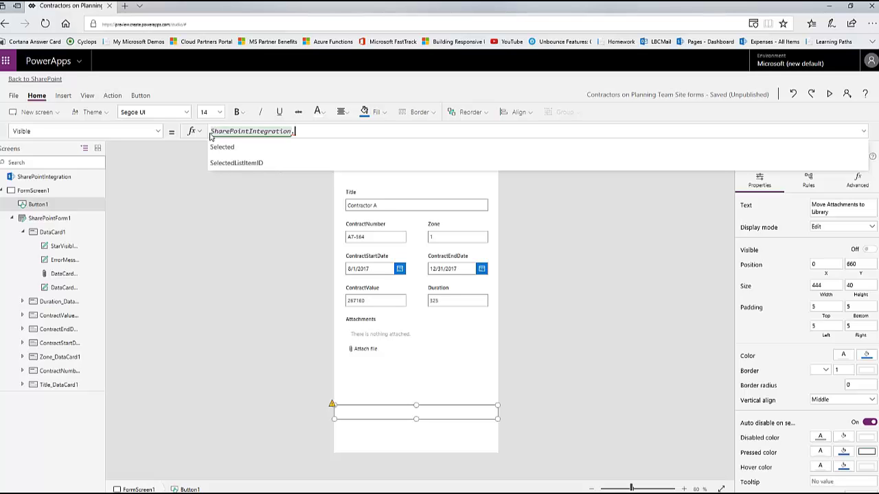
pyautogui.write('Se')
pyautogui.press('Tab')
pyautogui.write('.')
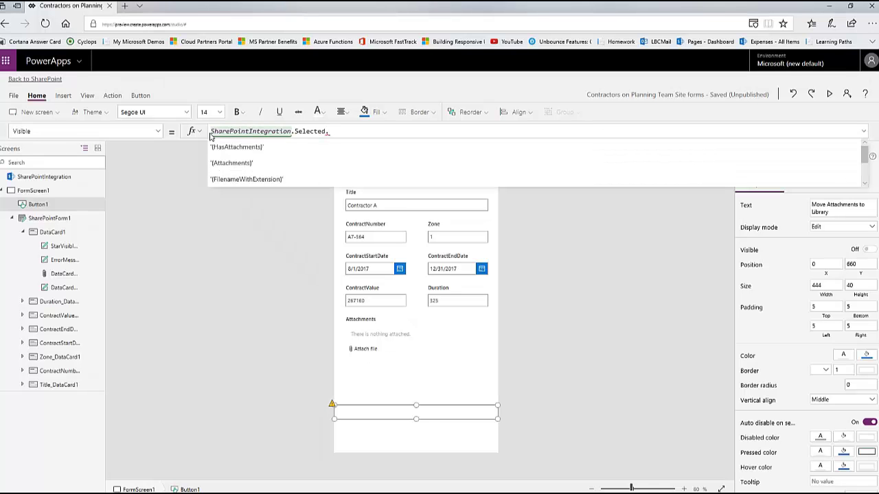
pyautogui.write("'Has")
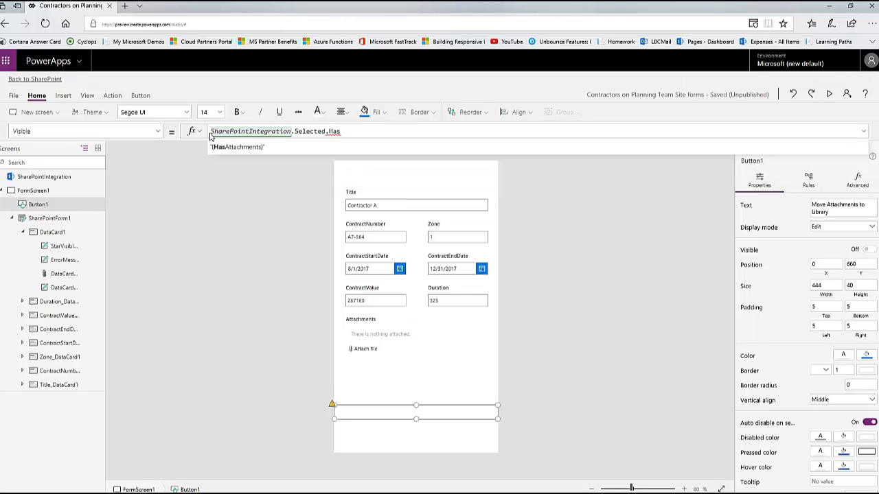
pyautogui.press('Tab')
pyautogui.write('=tr')
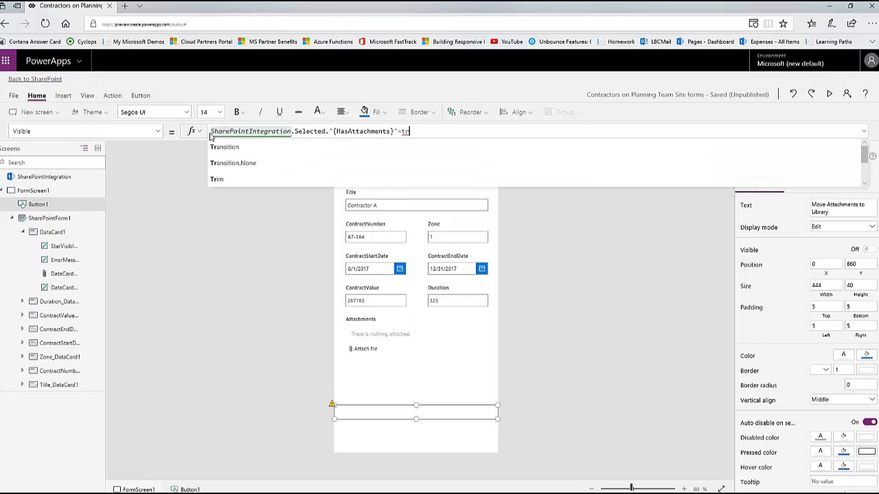
pyautogui.write('ue')
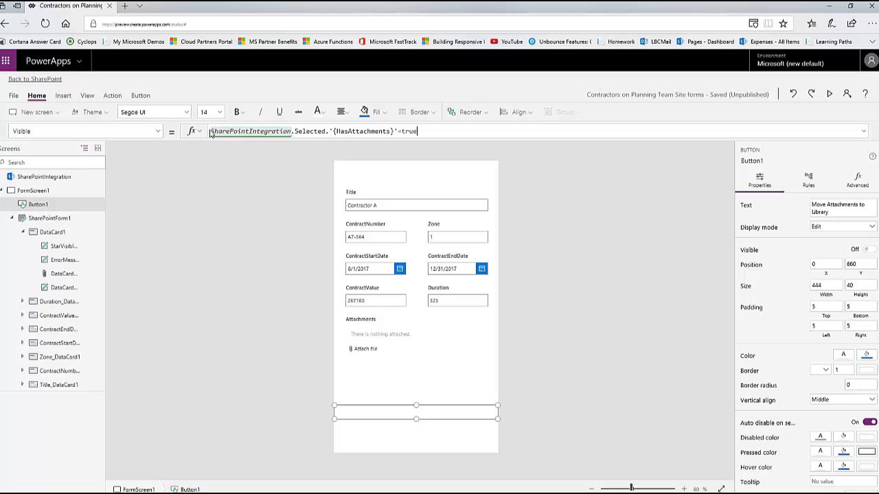
pyautogui.click(230, 310)
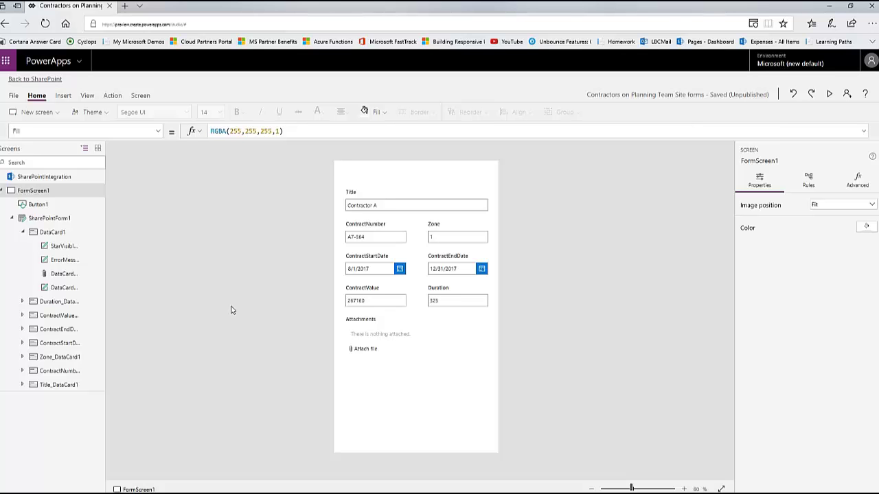
# Go back to the SharePoint list, saving and publishing the customized form.
pyautogui.click(52, 80)
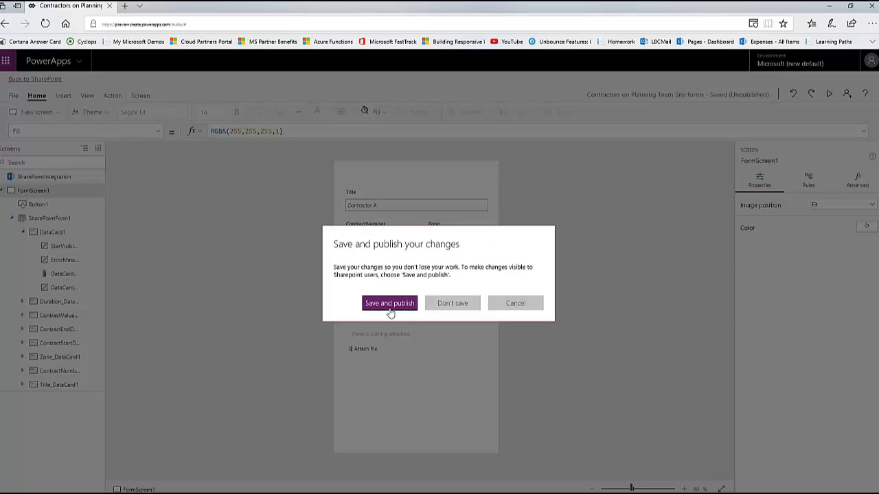
pyautogui.click(389, 306)
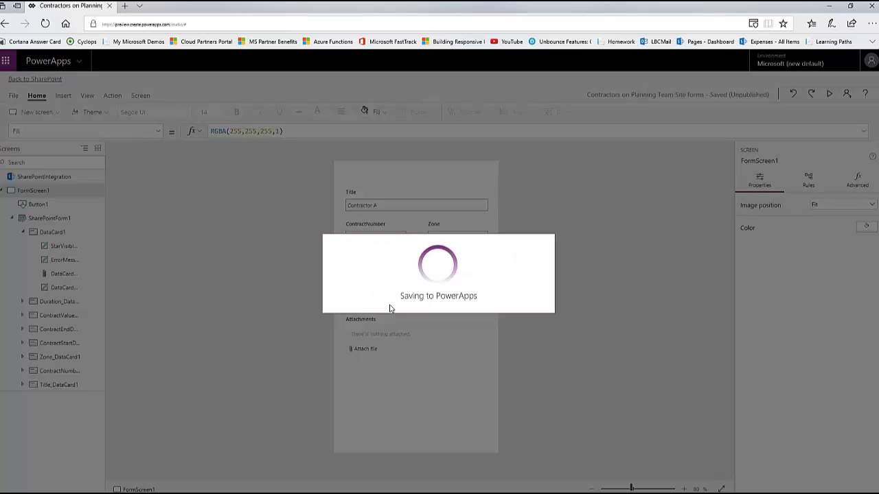
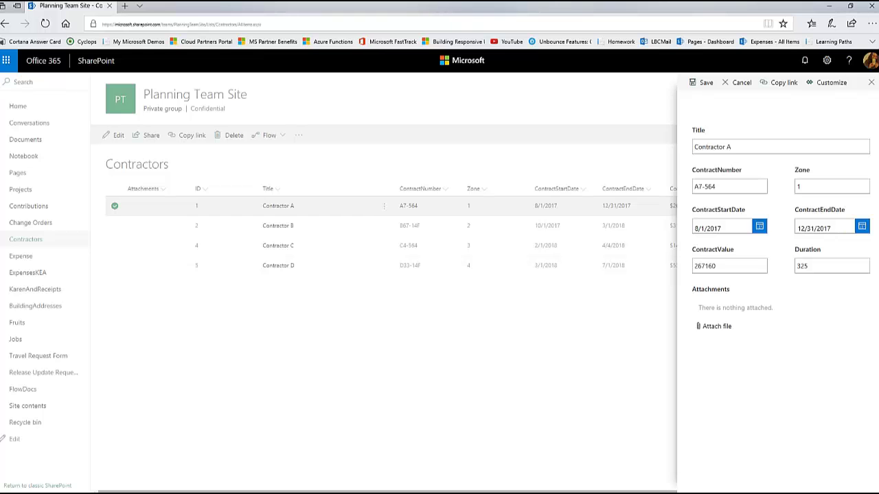
# Attach ContractA.docx and bullseye.jpg from the Desktop to the Contractor A item.
pyautogui.click(719, 330)
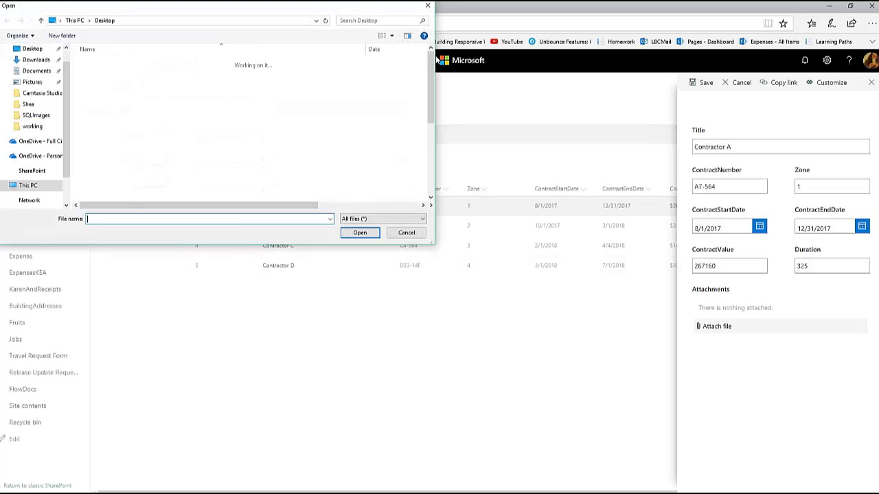
pyautogui.click(37, 53)
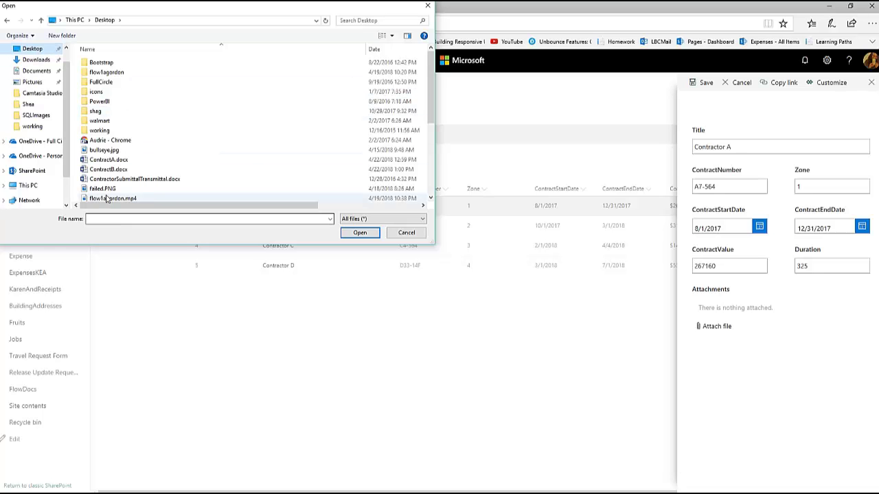
pyautogui.click(113, 160)
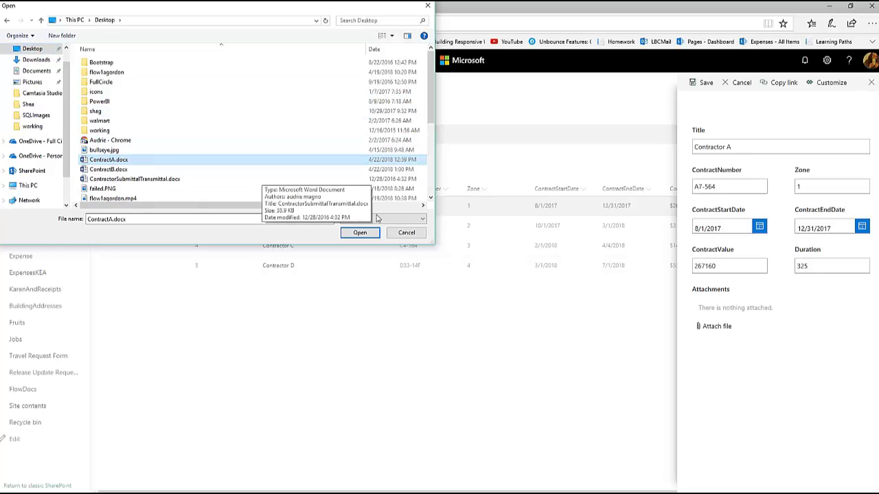
pyautogui.click(373, 234)
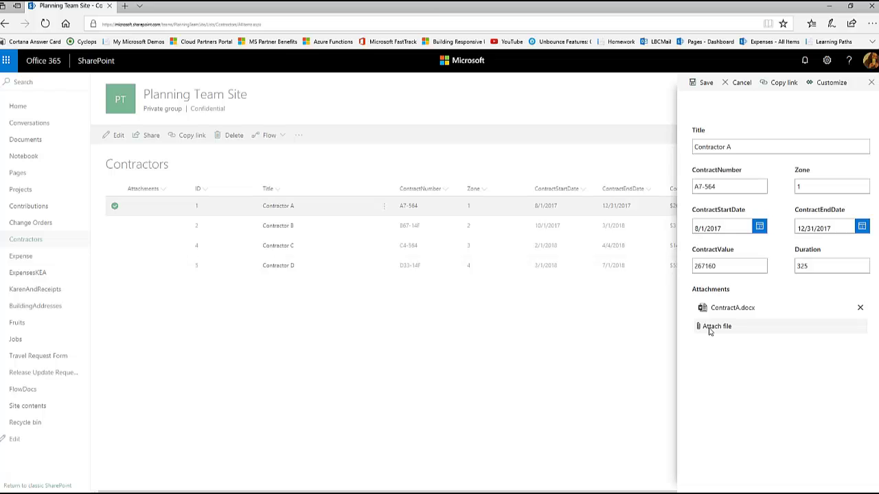
pyautogui.click(714, 327)
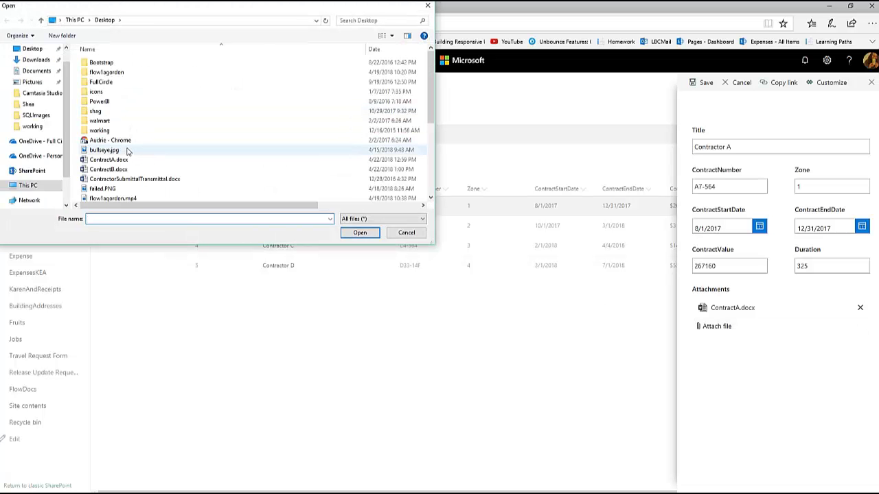
pyautogui.click(127, 150)
pyautogui.click(359, 232)
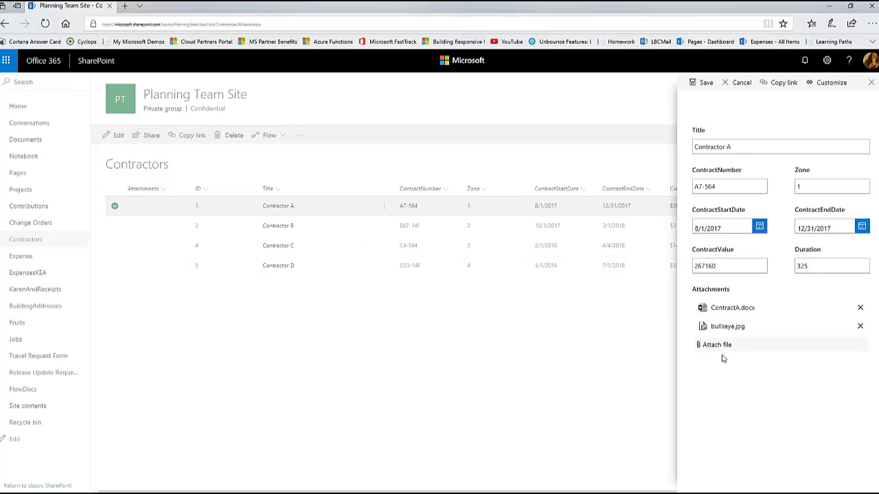
# Attach the AppDesignHelp PowerPoint file from the Desktop's working folder to the Contractor A item and save the item.
pyautogui.click(698, 350)
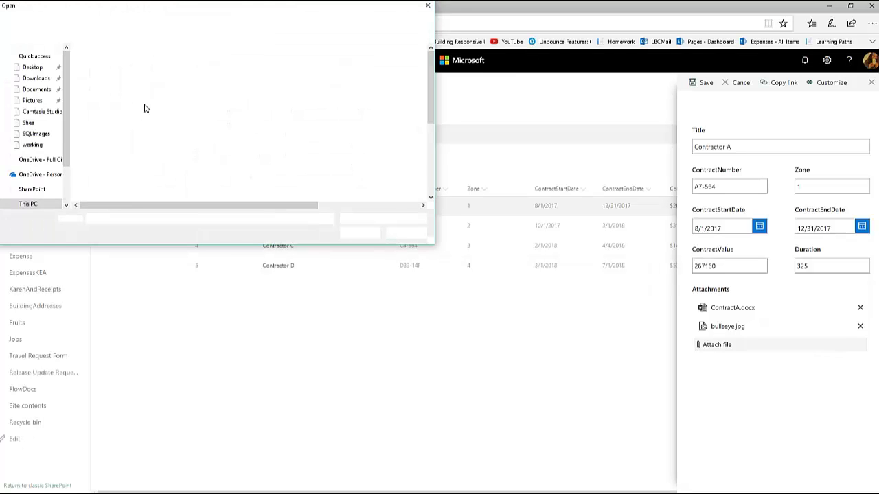
pyautogui.doubleClick(130, 150)
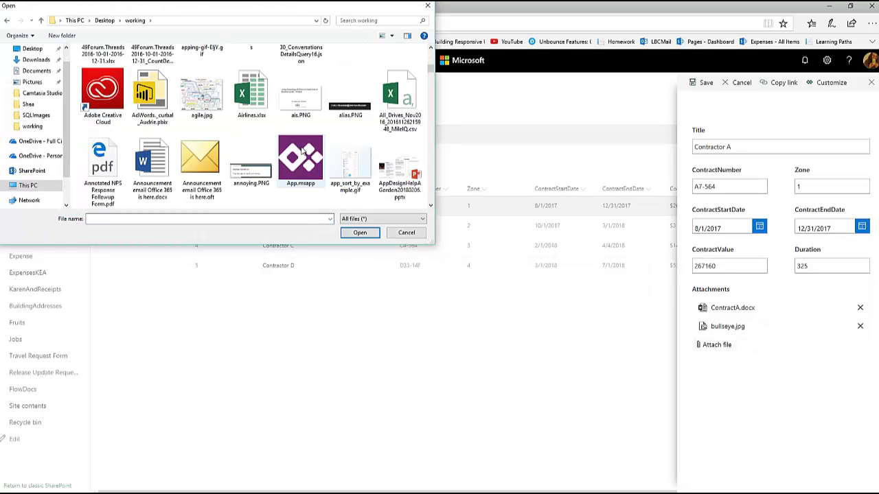
pyautogui.click(397, 177)
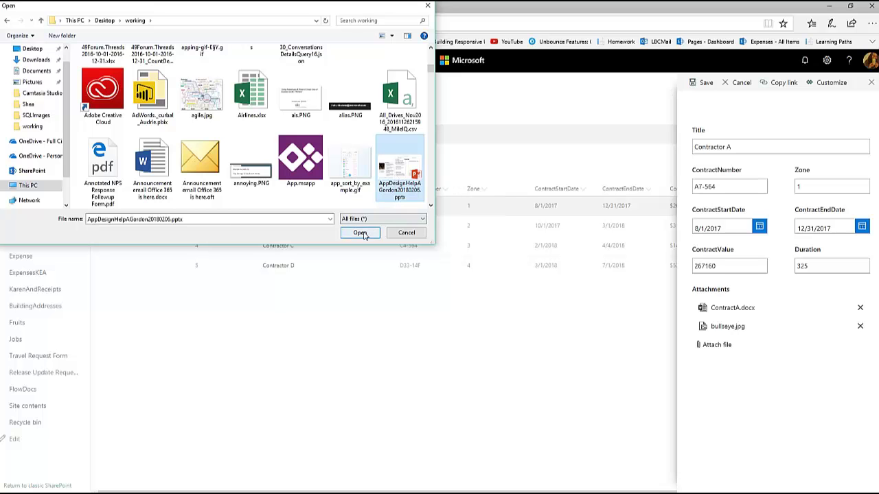
pyautogui.click(362, 233)
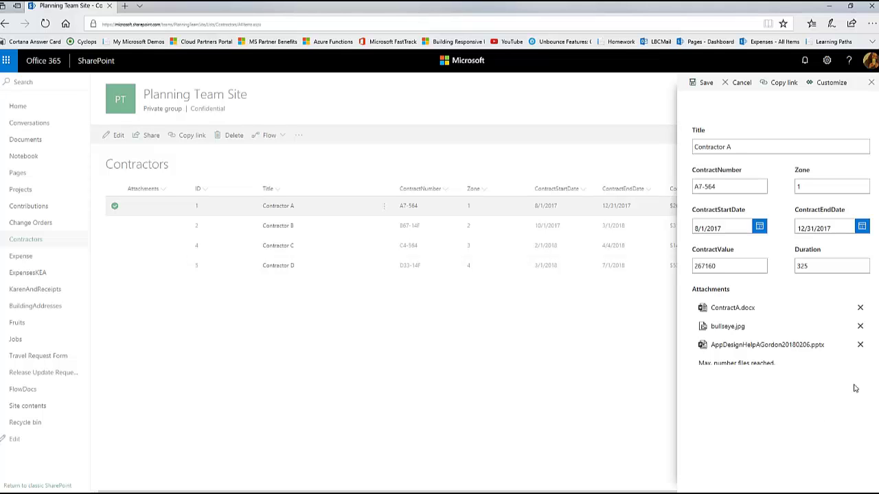
pyautogui.scroll(-1, 867, 353)
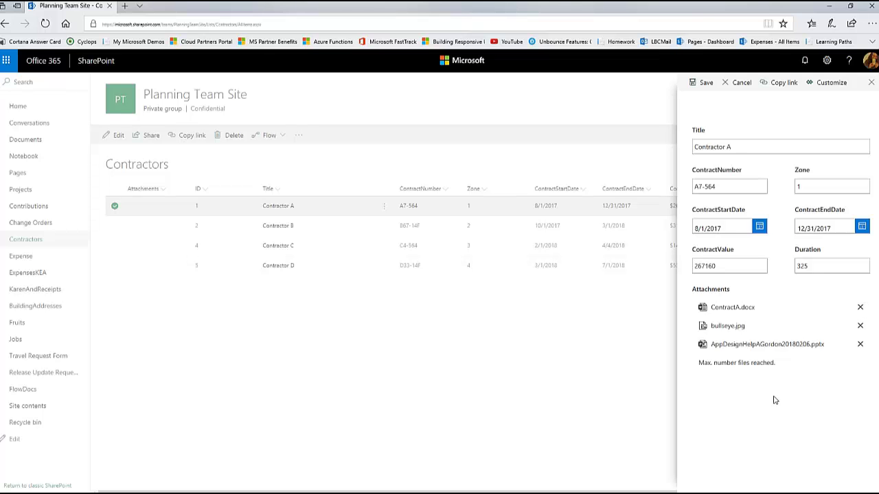
pyautogui.click(706, 84)
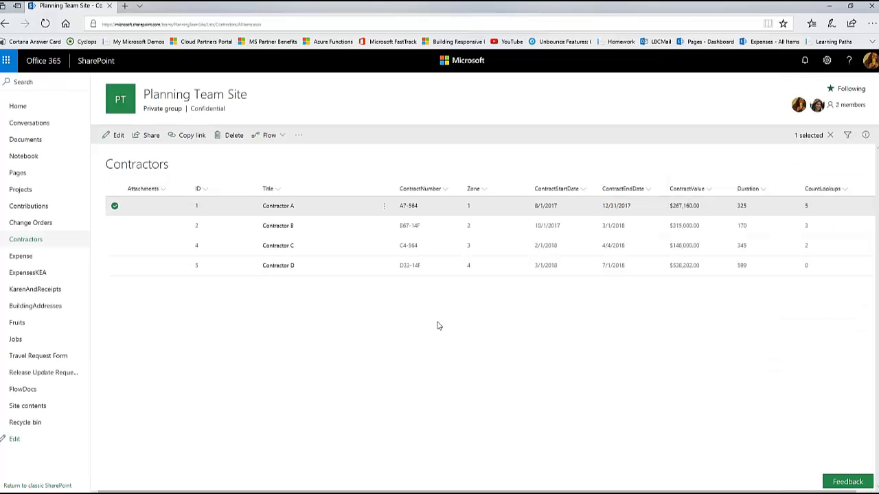
# Open the Contractor B item for editing and attach ContractB.docx from the Desktop.
pyautogui.click(115, 226)
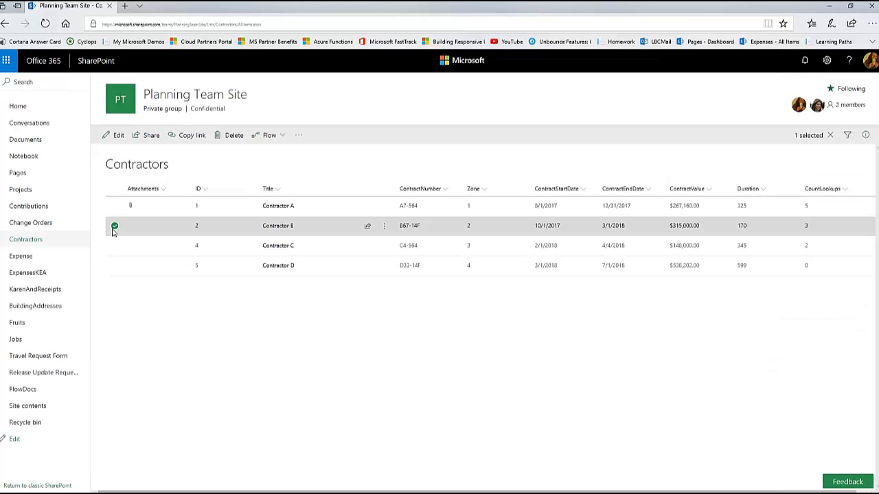
pyautogui.click(118, 137)
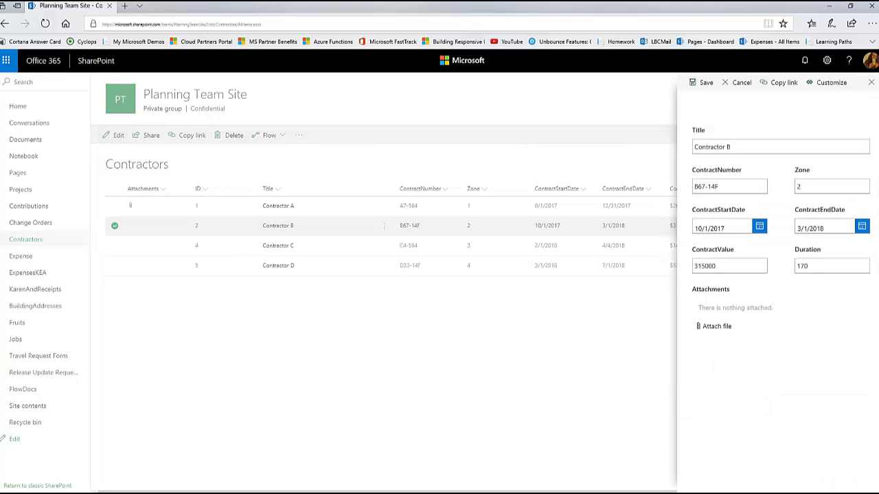
pyautogui.click(721, 328)
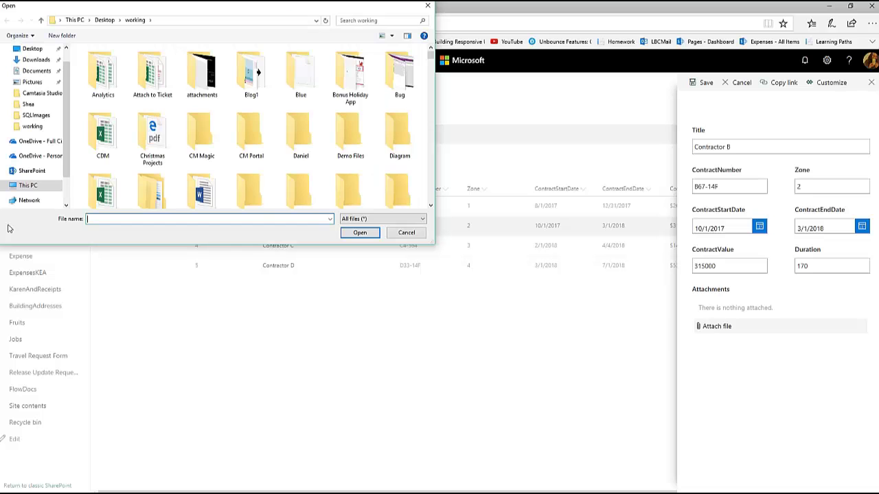
pyautogui.click(35, 49)
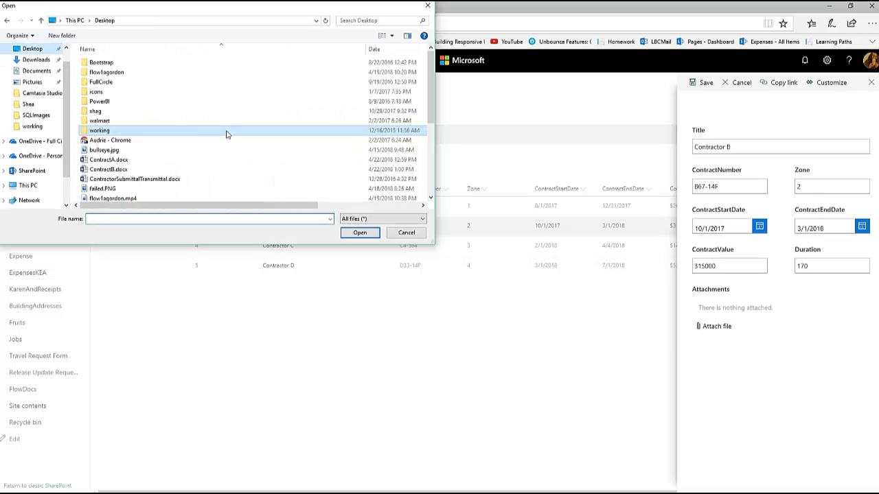
pyautogui.click(134, 170)
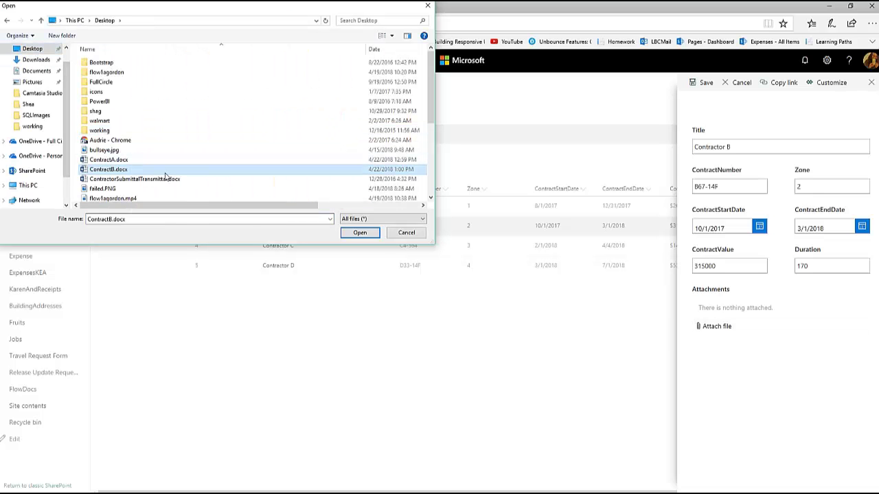
pyautogui.click(358, 232)
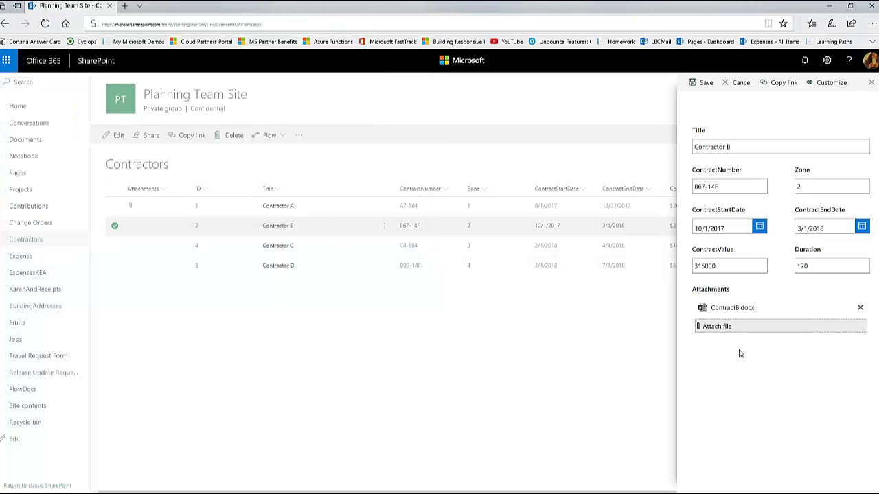
# Attach image_Auto.png from the Pictures folder to the Contractor B item and save the item.
pyautogui.click(718, 329)
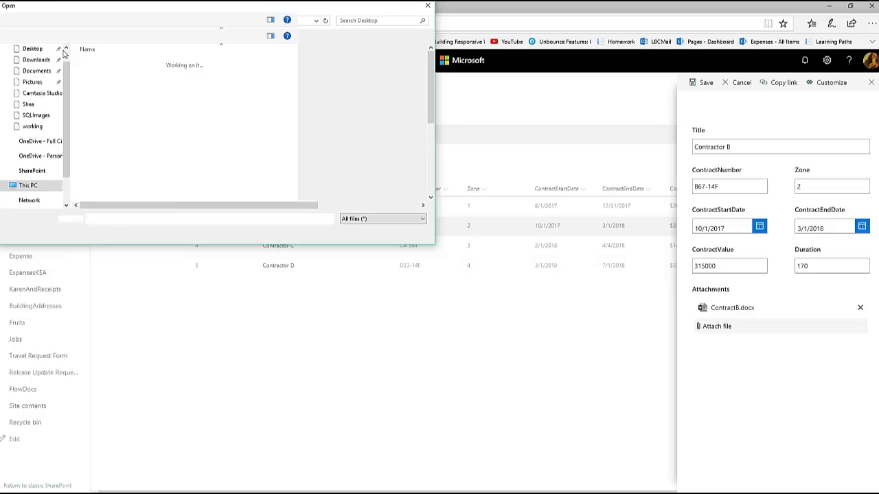
pyautogui.click(300, 138)
pyautogui.click(350, 73)
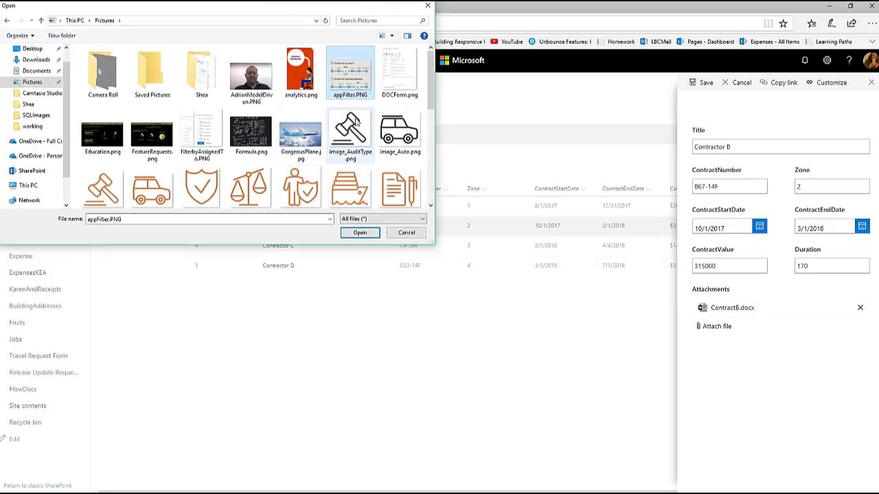
pyautogui.click(387, 146)
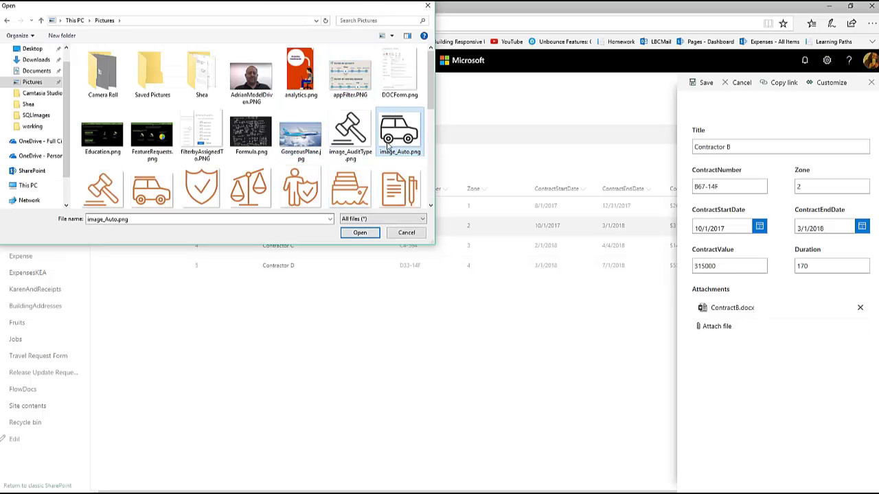
pyautogui.click(364, 233)
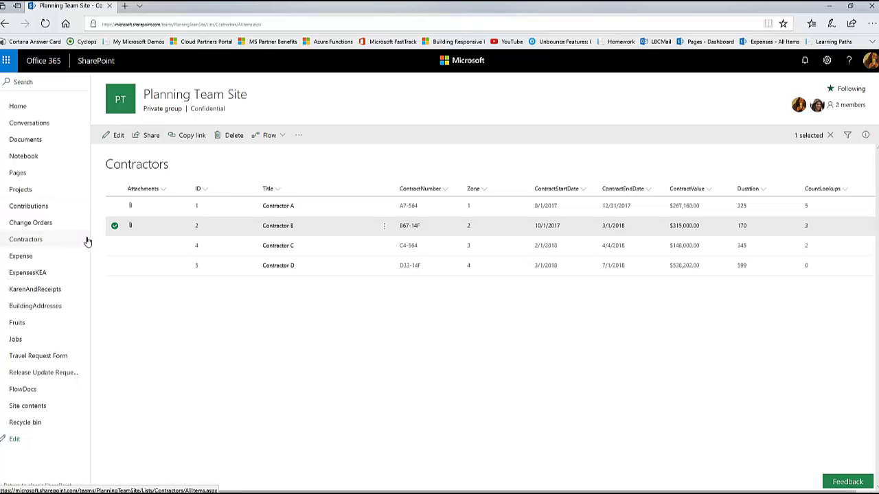
# Open the Contractor A item for editing and open its form for customization in PowerApps, skipping the welcome dialog.
pyautogui.click(114, 227)
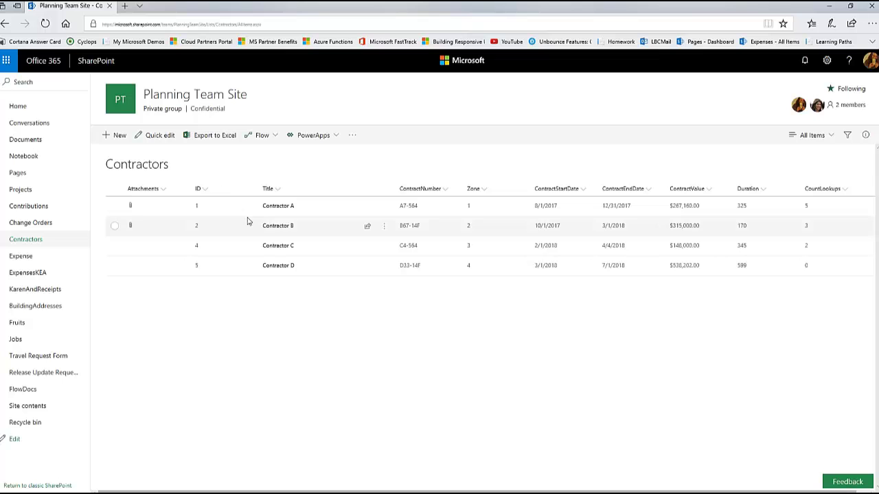
pyautogui.click(830, 139)
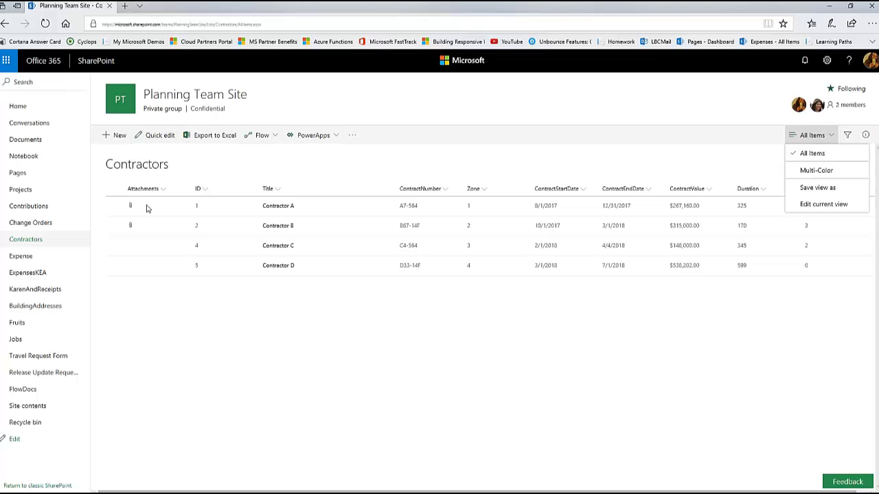
pyautogui.click(115, 203)
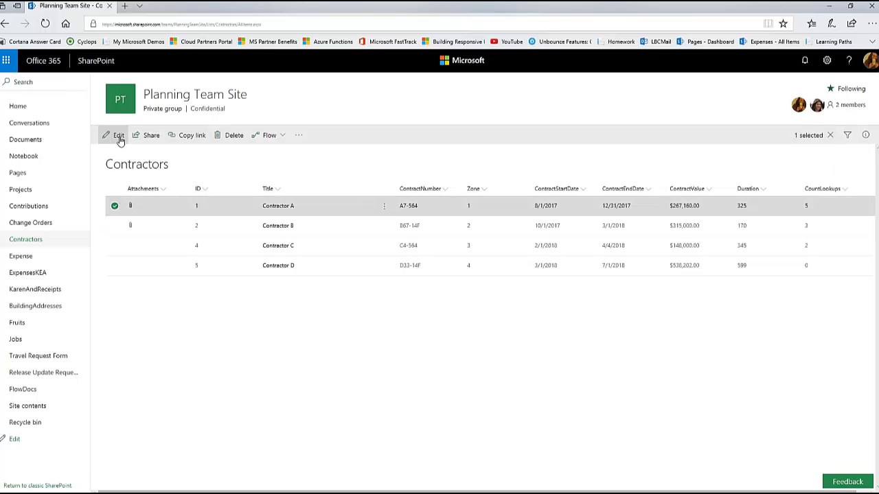
pyautogui.click(118, 137)
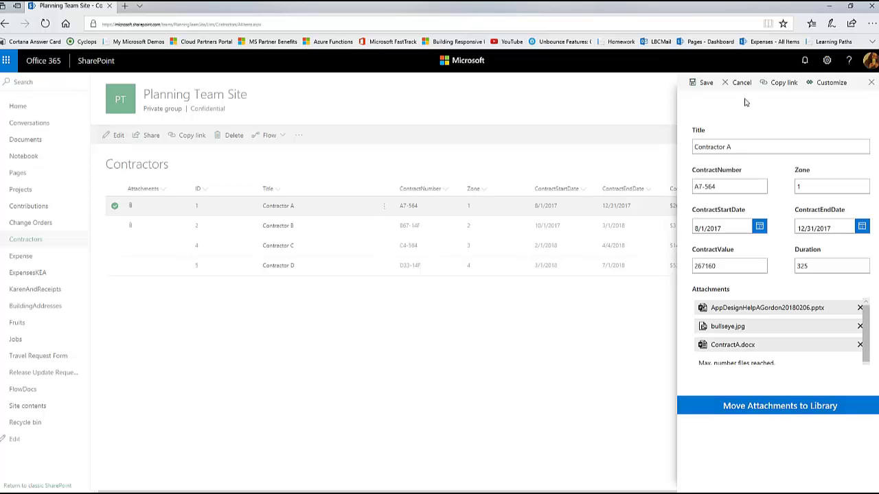
pyautogui.click(834, 88)
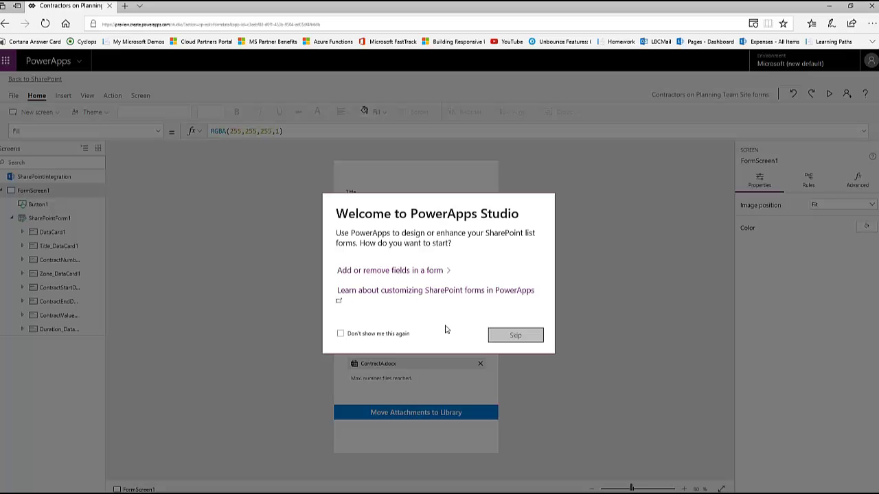
pyautogui.click(535, 337)
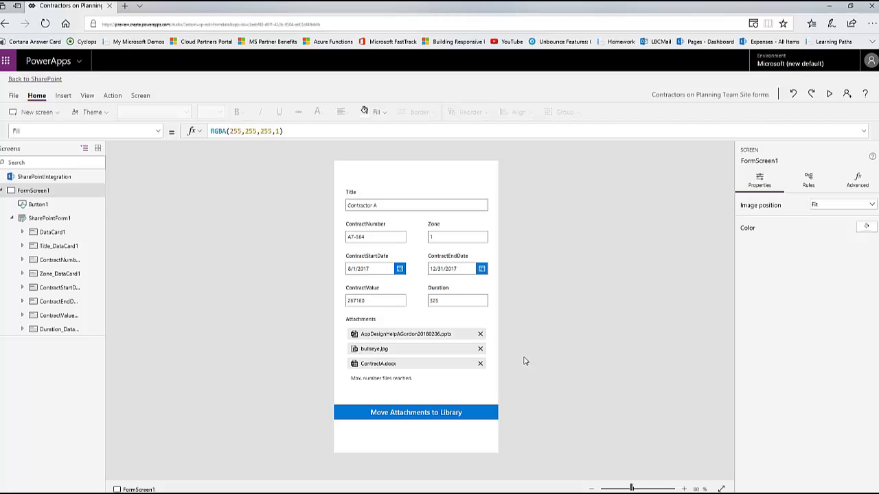
# Start creating a new flow for the Move Attachments to Library button.
pyautogui.click(495, 415)
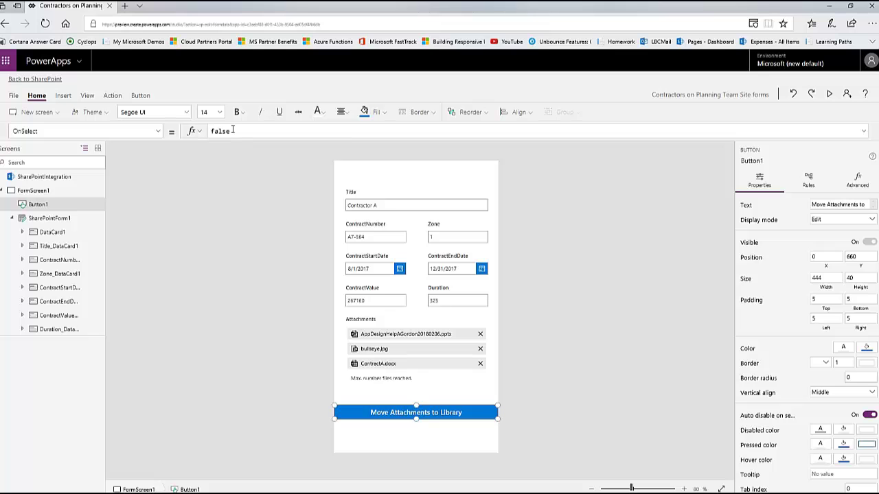
pyautogui.click(109, 96)
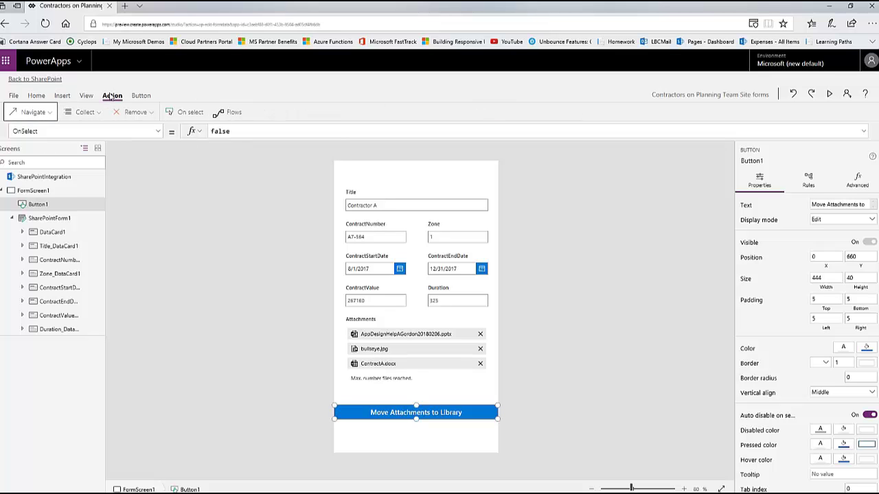
pyautogui.click(231, 116)
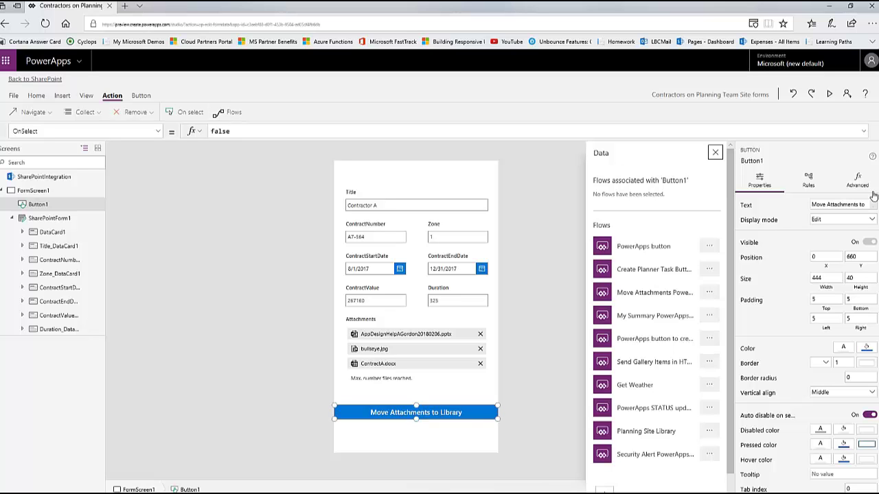
pyautogui.scroll(-1, 687, 274)
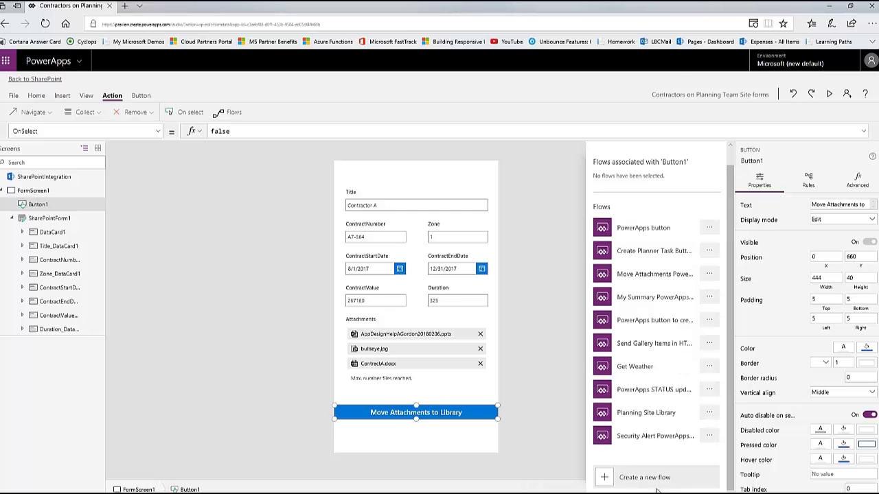
pyautogui.click(644, 477)
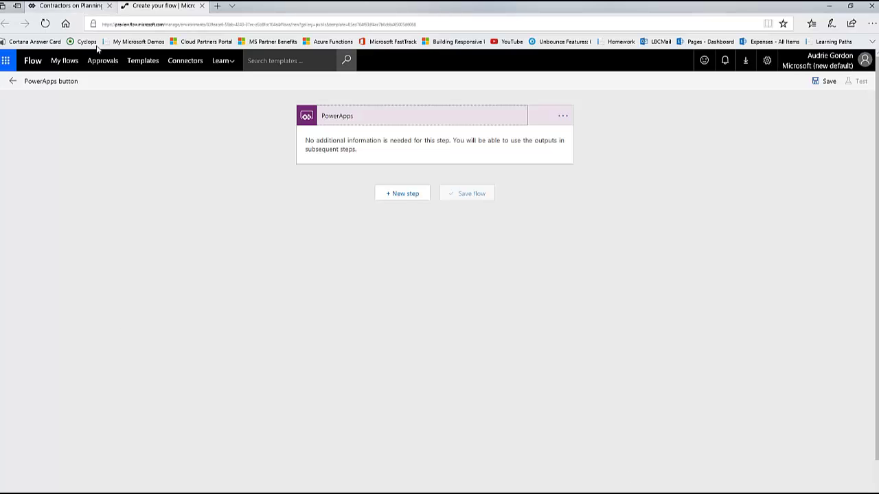
# Rename the new flow as File Attach Move.
pyautogui.click(72, 82)
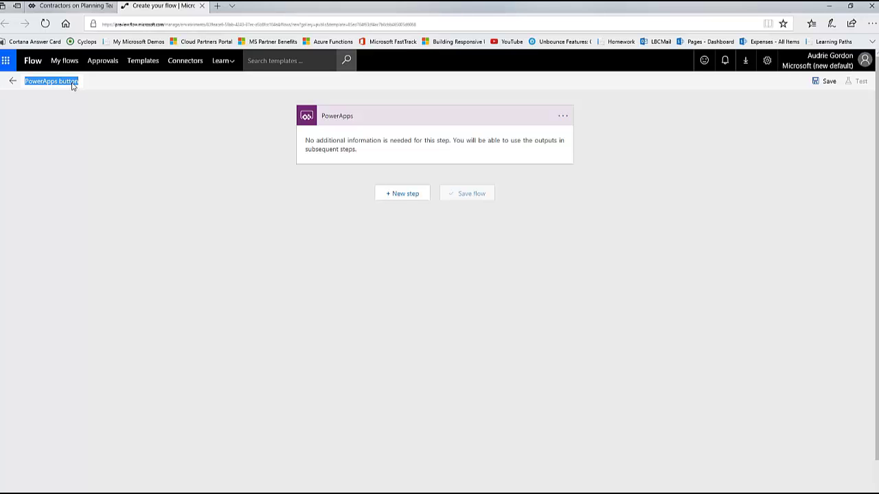
pyautogui.write('Move')
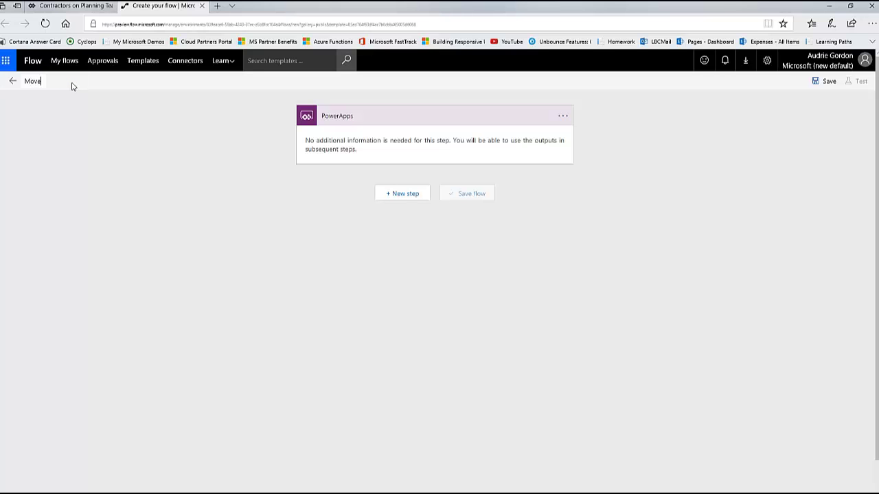
pyautogui.press('BackSpace')
pyautogui.press('BackSpace')
pyautogui.press('BackSpace')
pyautogui.press('BackSpace')
pyautogui.press('BackSpace')
pyautogui.press('BackSpace')
pyautogui.press('BackSpace')
pyautogui.write('ile Move')
pyautogui.write('Attachme')
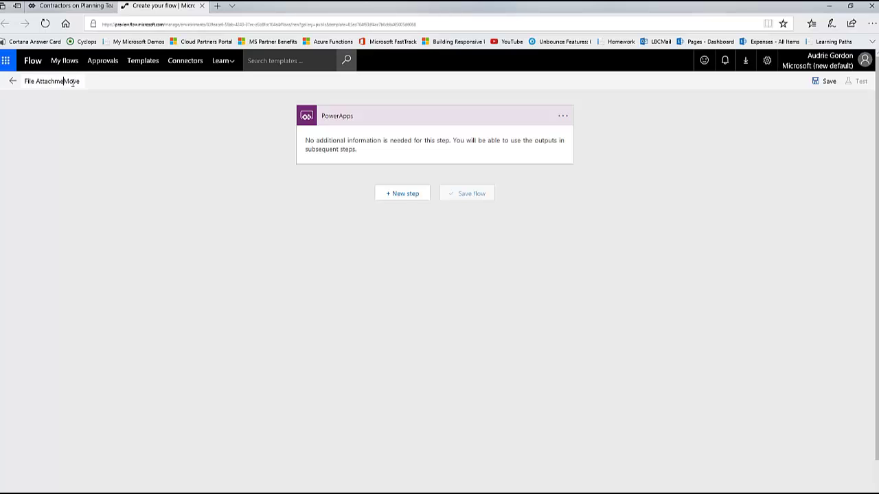
pyautogui.write('nt')
pyautogui.press('BackSpace')
pyautogui.press('BackSpace')
pyautogui.press('BackSpace')
pyautogui.press('BackSpace')
pyautogui.press('BackSpace')
pyautogui.click(101, 86)
# Add an Initialize variable action after the PowerApps trigger, finding it by searching the actions for "variable".
pyautogui.click(407, 195)
pyautogui.click(396, 228)
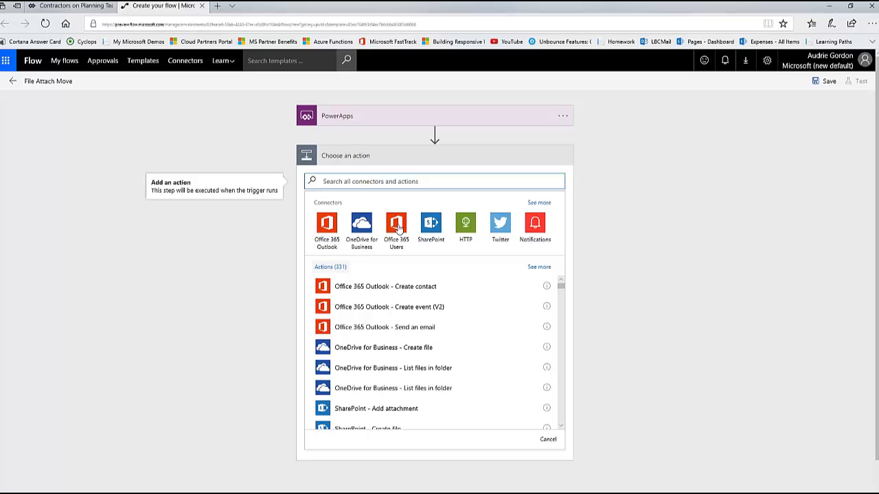
pyautogui.write('variable')
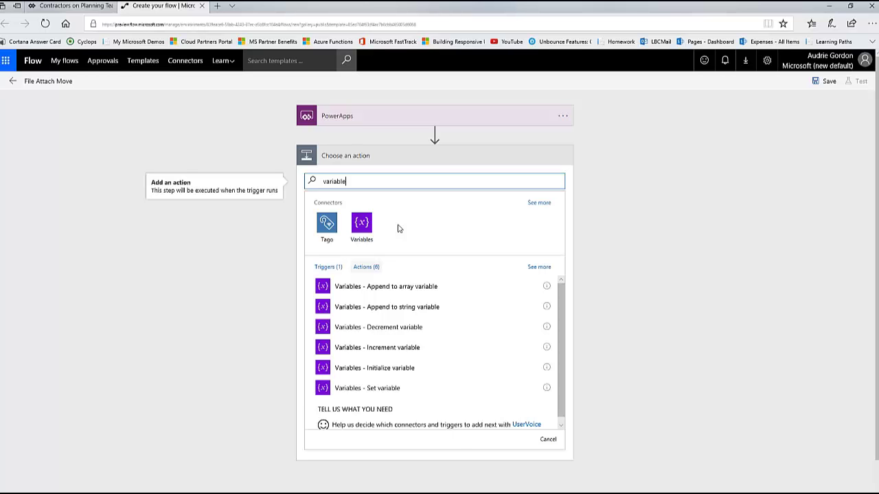
pyautogui.click(410, 369)
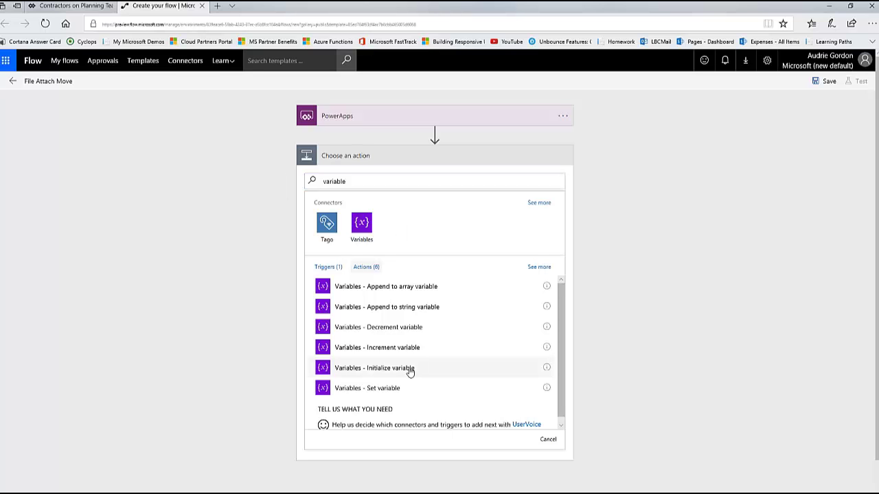
pyautogui.click(409, 371)
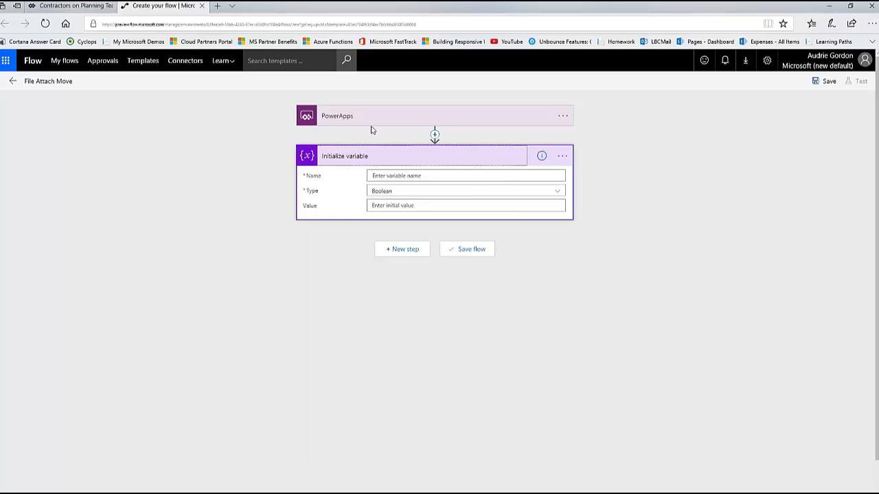
# Name the initialized variable FileURLs and set its type to Array, leaving the initial value empty.
pyautogui.click(396, 175)
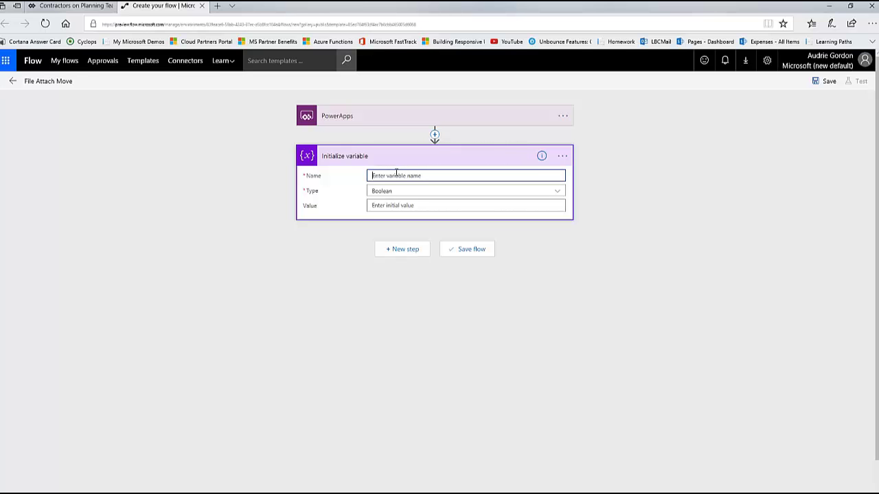
pyautogui.write('File')
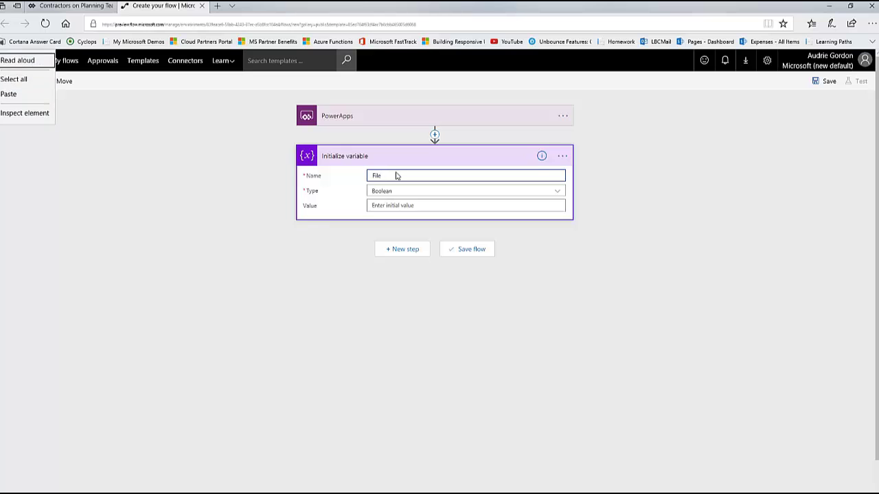
pyautogui.press('Escape')
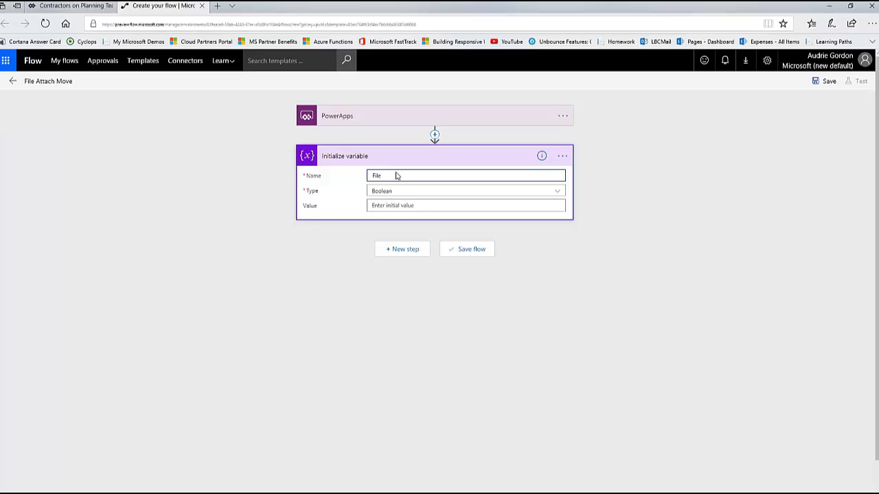
pyautogui.write('URLs')
pyautogui.click(400, 191)
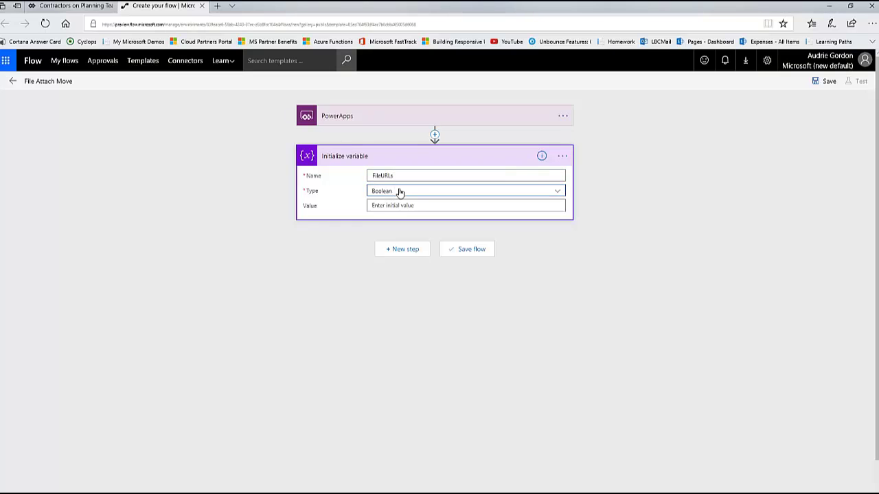
pyautogui.click(401, 192)
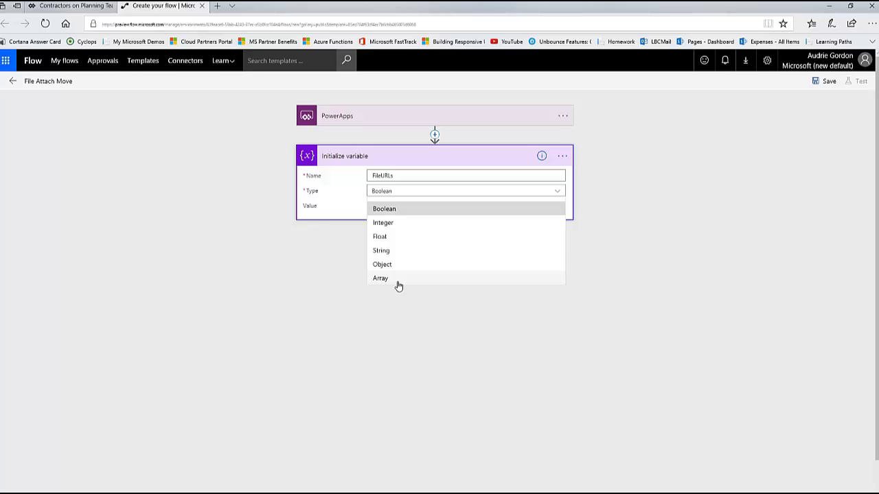
pyautogui.click(399, 280)
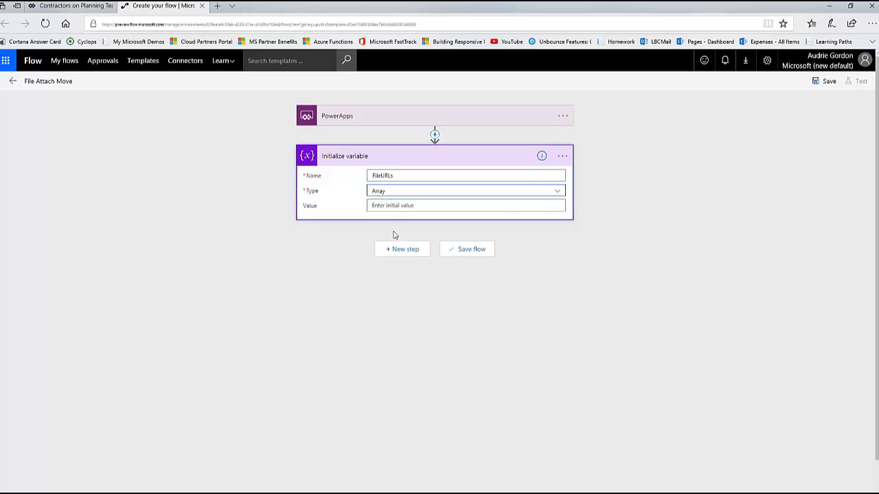
pyautogui.click(393, 208)
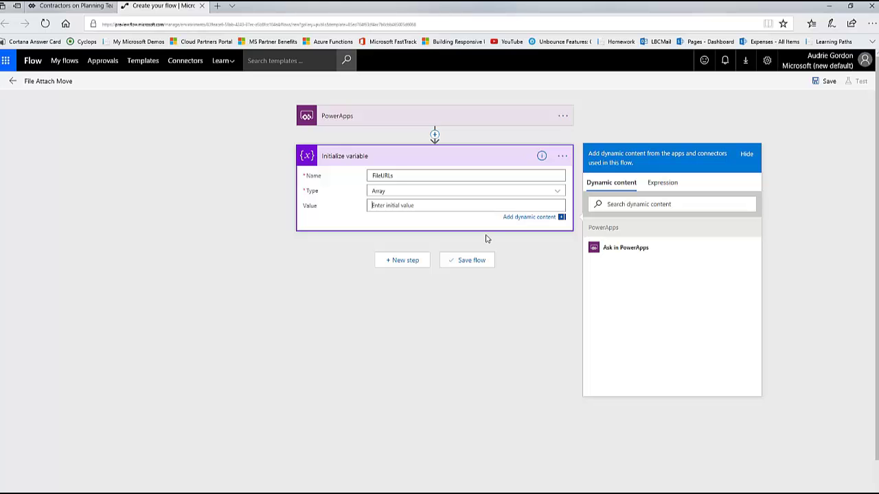
# Add a SharePoint Get attachments action after the Initialize variable action, searching for "Get Attachments".
pyautogui.click(405, 260)
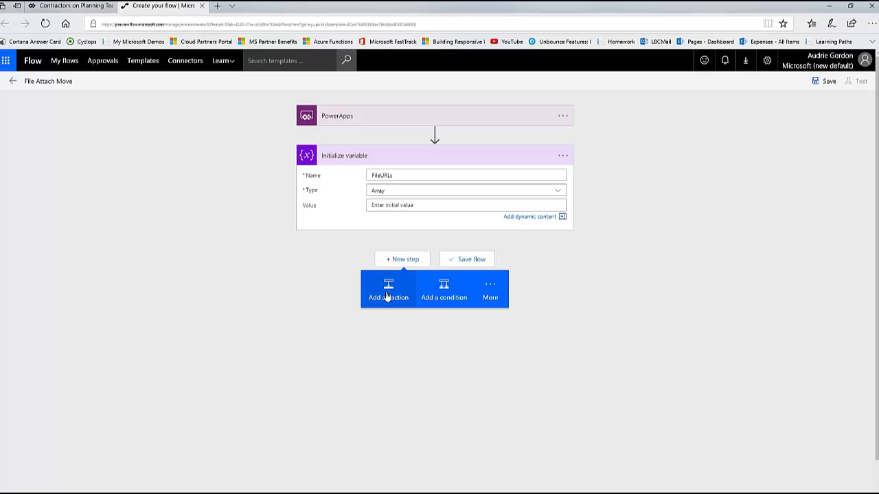
pyautogui.click(386, 296)
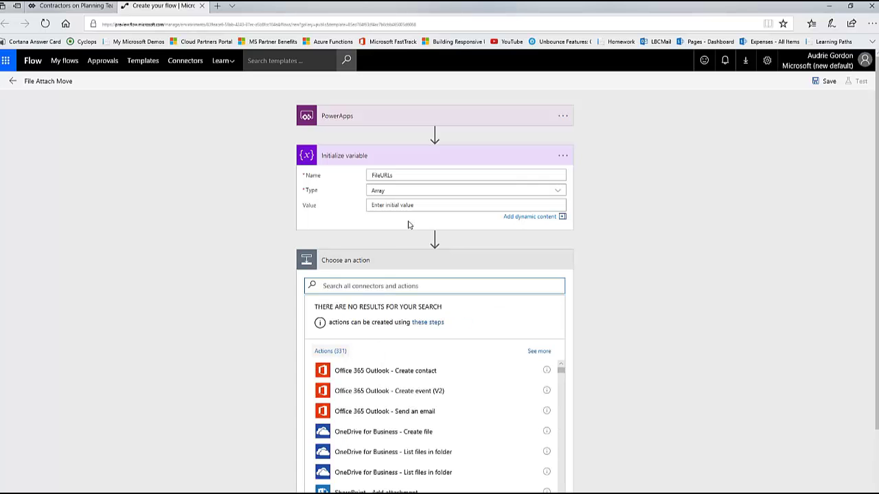
pyautogui.write('Get')
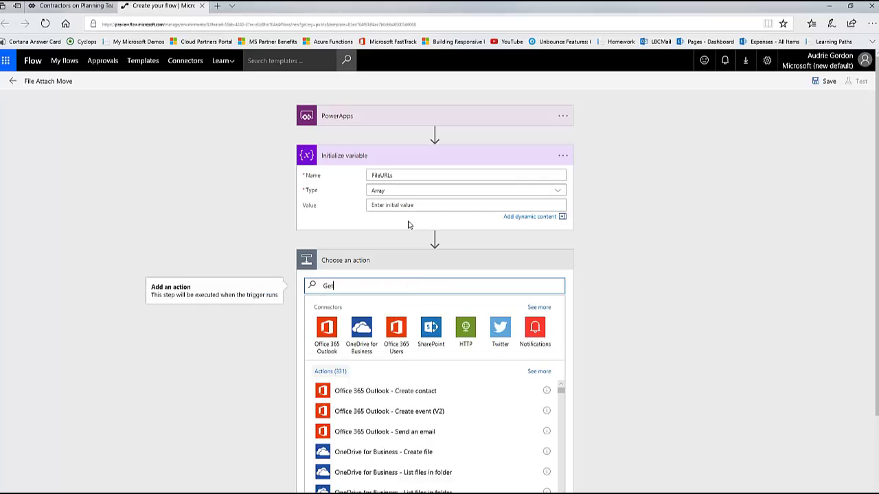
pyautogui.write(' Attach')
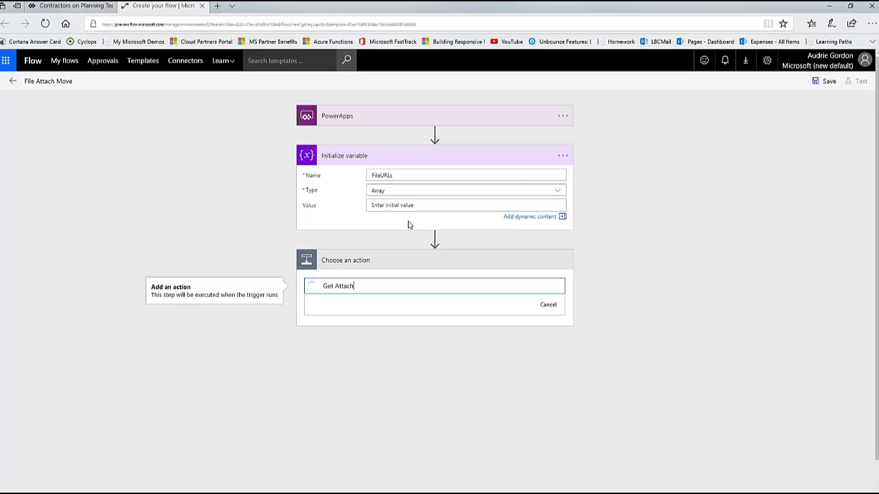
pyautogui.write('ments')
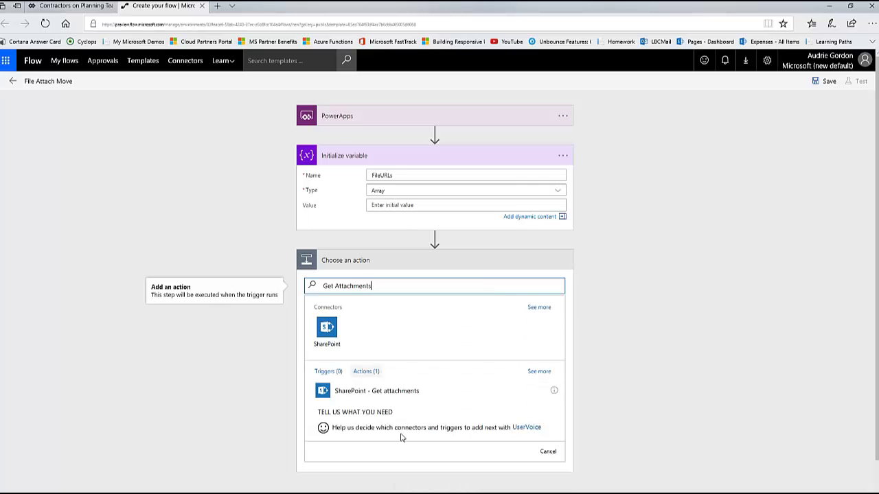
pyautogui.click(416, 397)
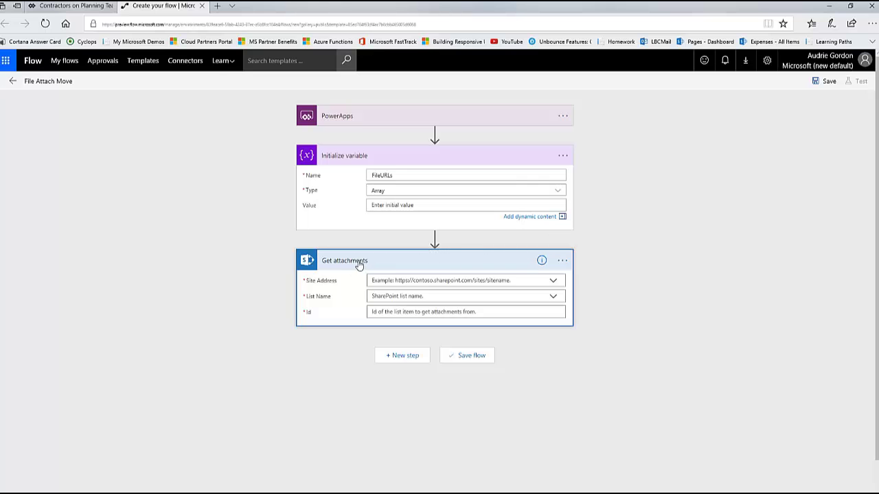
# Rename the Get attachments action as GetAttachList.
pyautogui.click(562, 261)
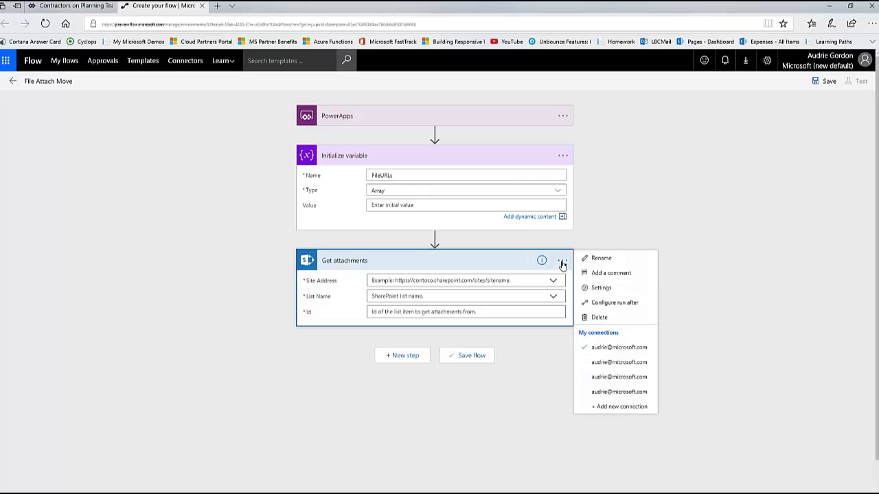
pyautogui.click(610, 263)
pyautogui.write('Ge')
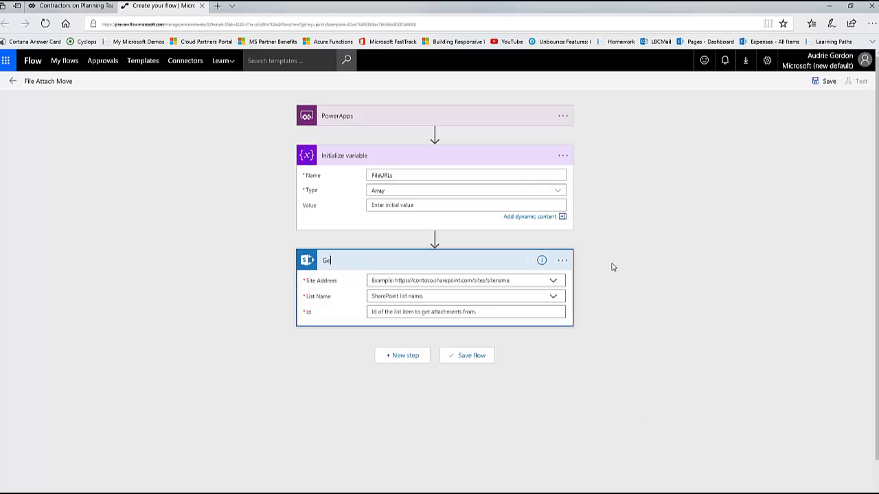
pyautogui.write('tAttachList')
# Configure GetAttachList with the Planning Team Site address, the Contractors list and Ask in PowerApps as the Id.
pyautogui.click(553, 280)
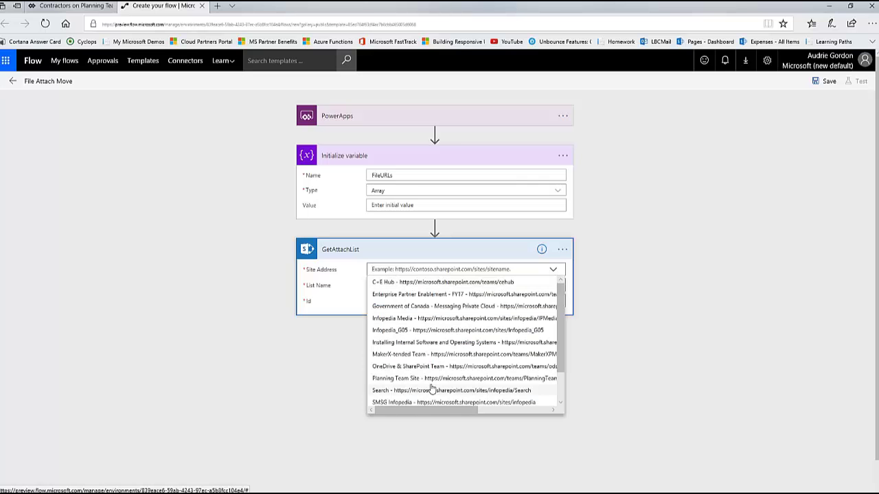
pyautogui.click(432, 378)
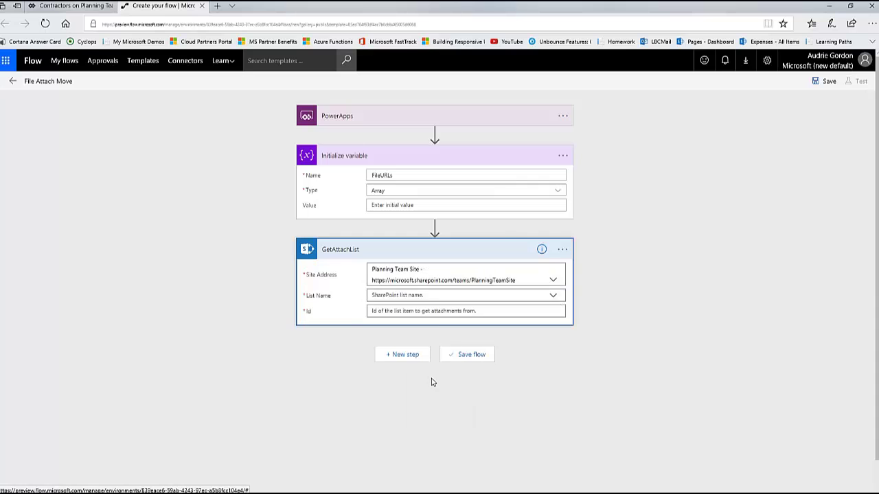
pyautogui.click(553, 295)
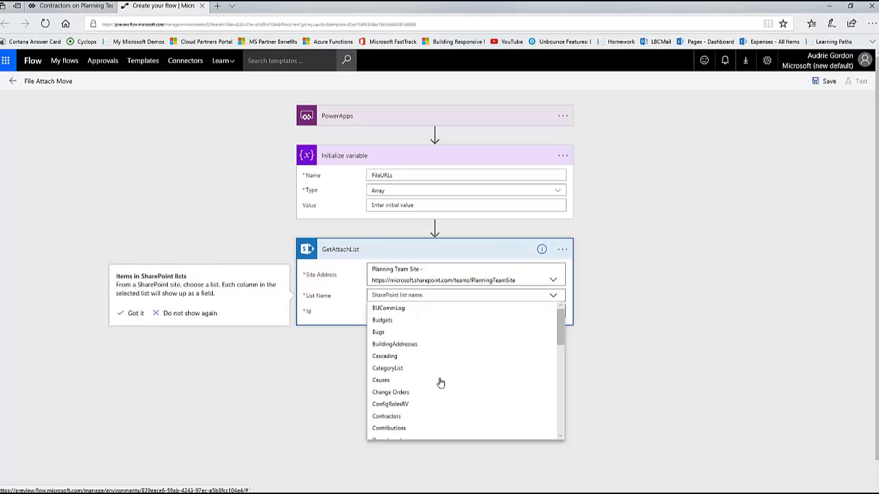
pyautogui.click(421, 417)
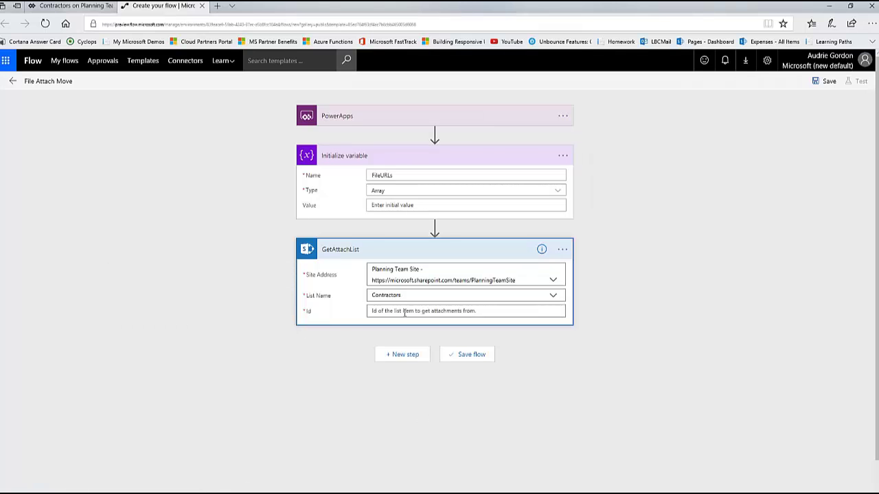
pyautogui.click(432, 312)
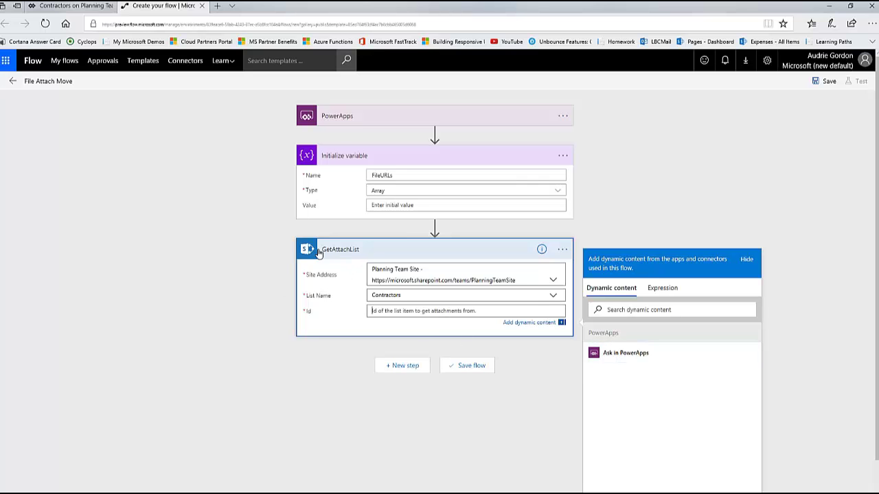
pyautogui.click(614, 354)
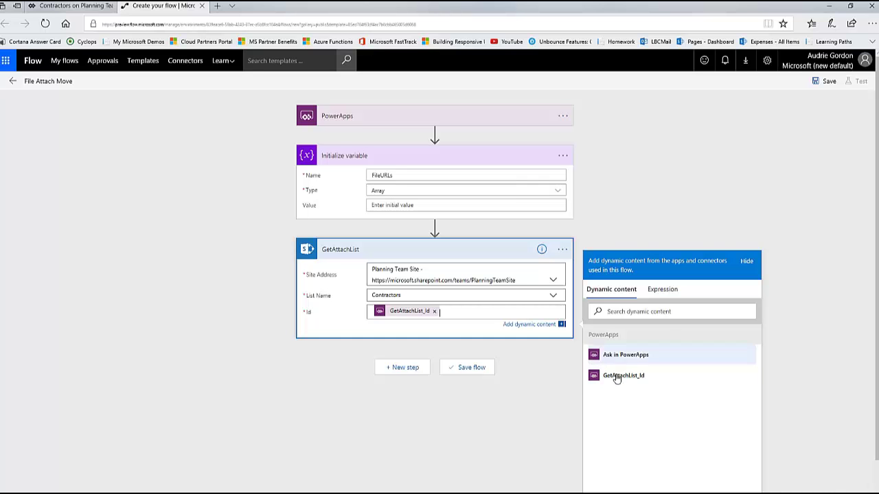
# Add an Apply to each loop after GetAttachList and use the GetAttachList Body as its input.
pyautogui.click(403, 367)
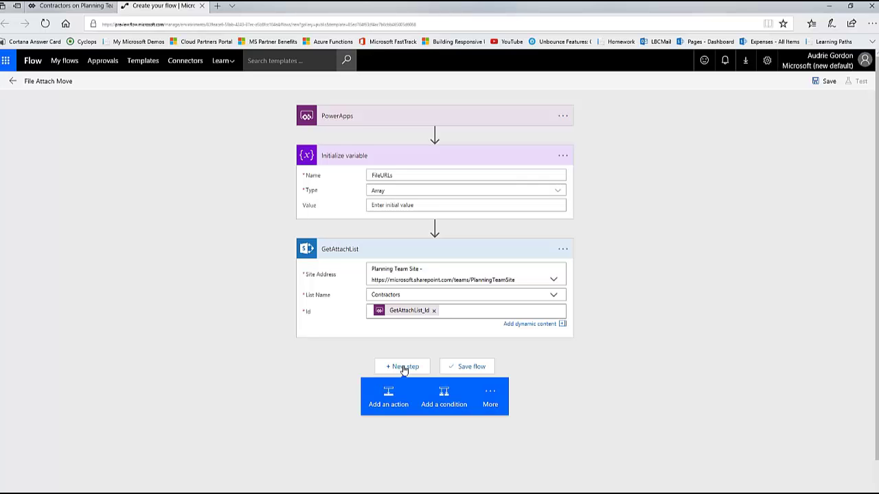
pyautogui.click(492, 398)
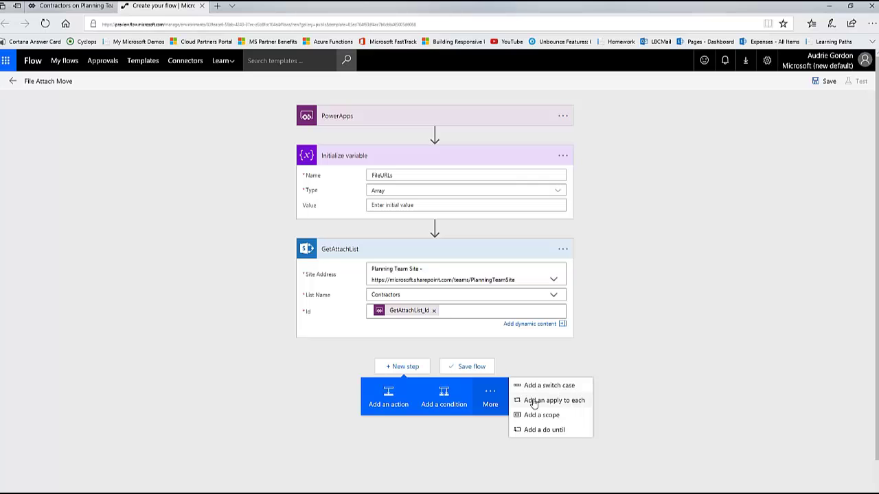
pyautogui.click(582, 402)
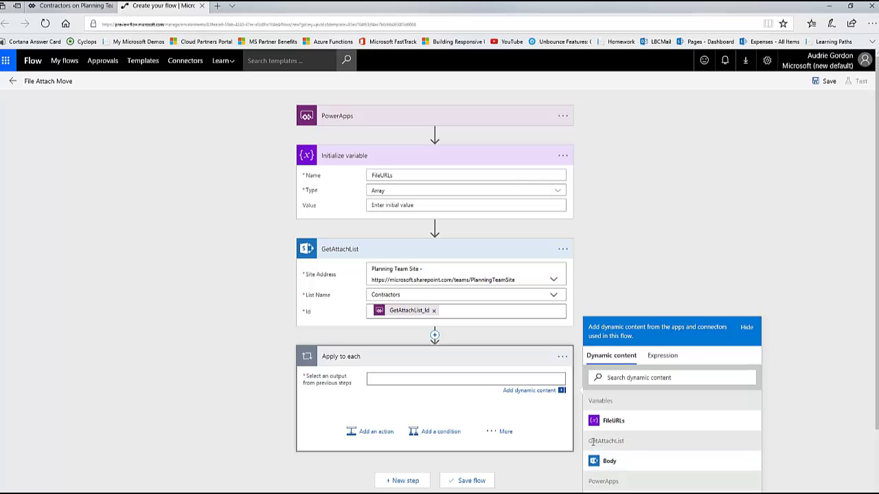
pyautogui.moveTo(593, 442); pyautogui.dragTo(612, 467)
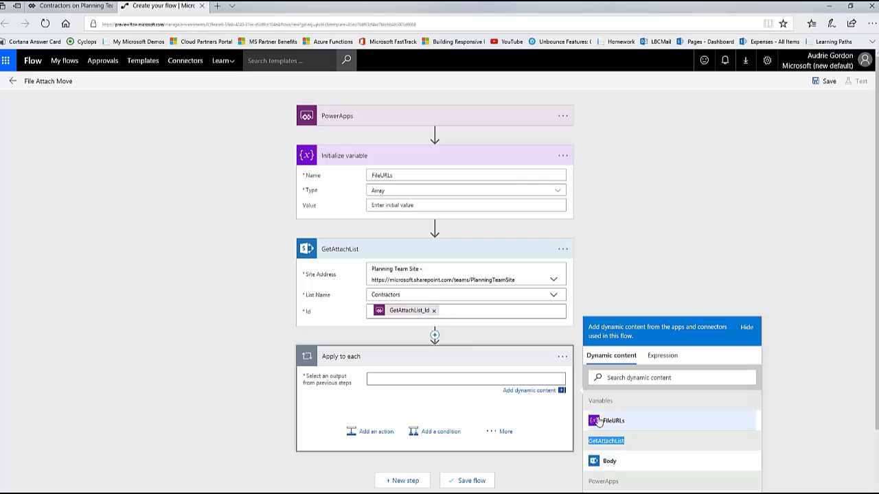
pyautogui.scroll(-1, 664, 449)
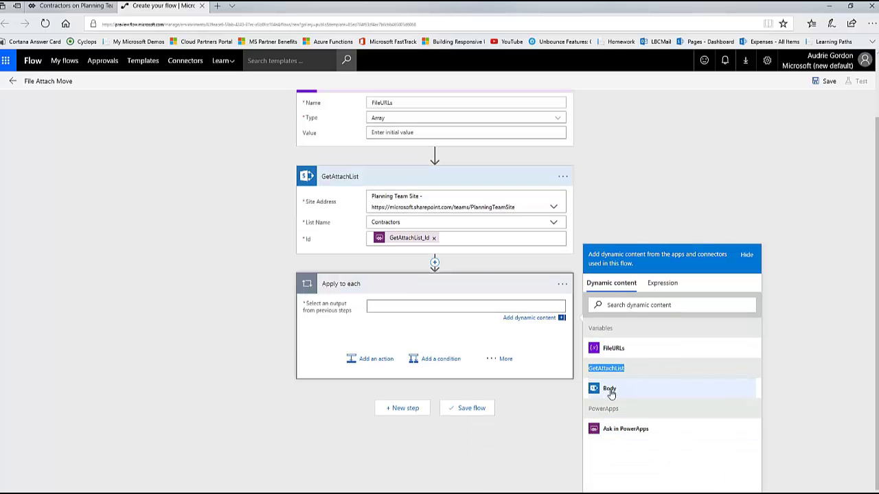
pyautogui.click(645, 390)
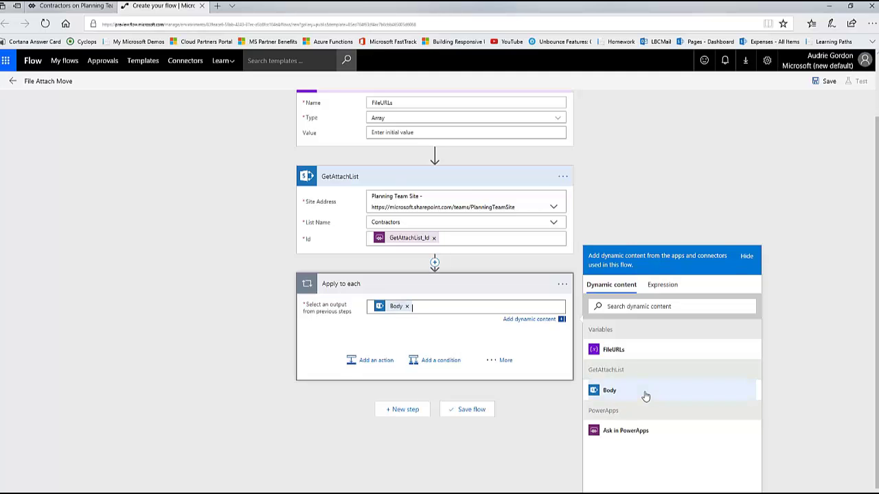
# Add a SharePoint Get attachment content action inside the Apply to each loop, searching for "Get Attachment content".
pyautogui.click(373, 364)
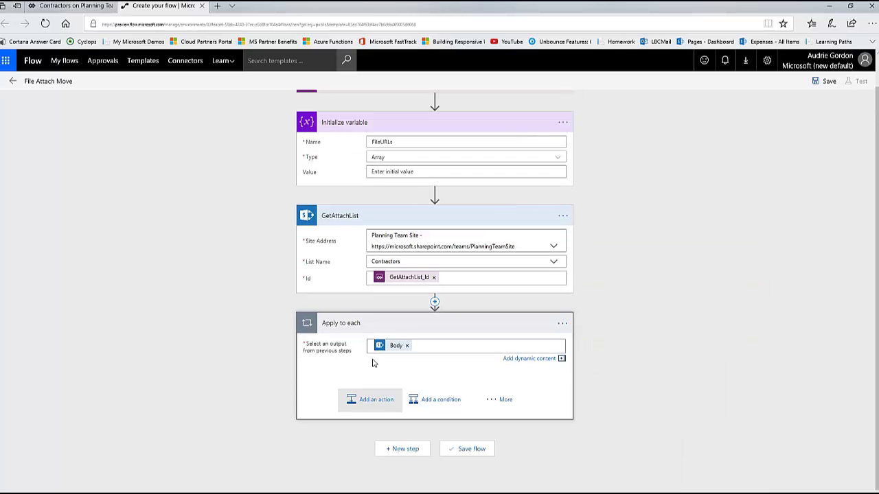
pyautogui.click(376, 400)
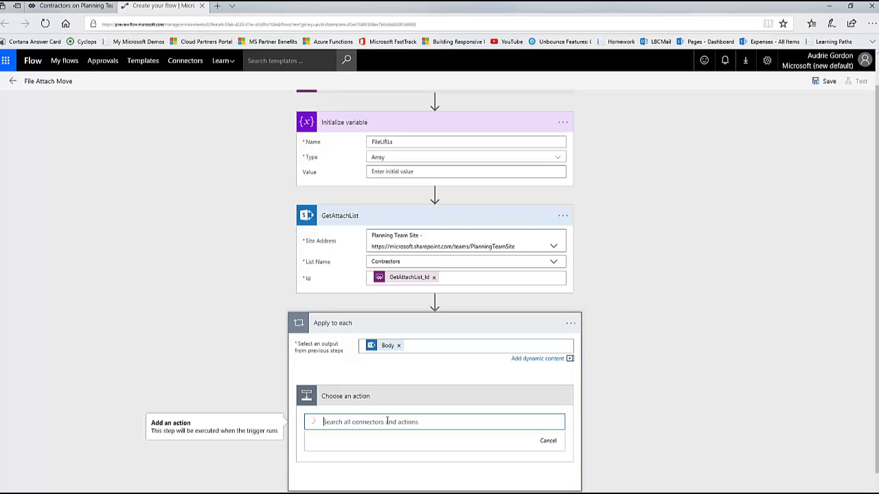
pyautogui.write('Get Attachment content')
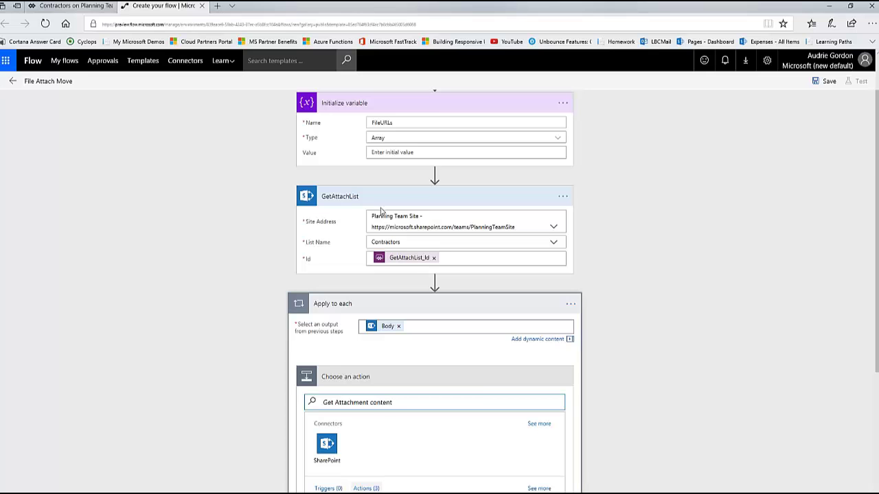
pyautogui.scroll(-2, 485, 394)
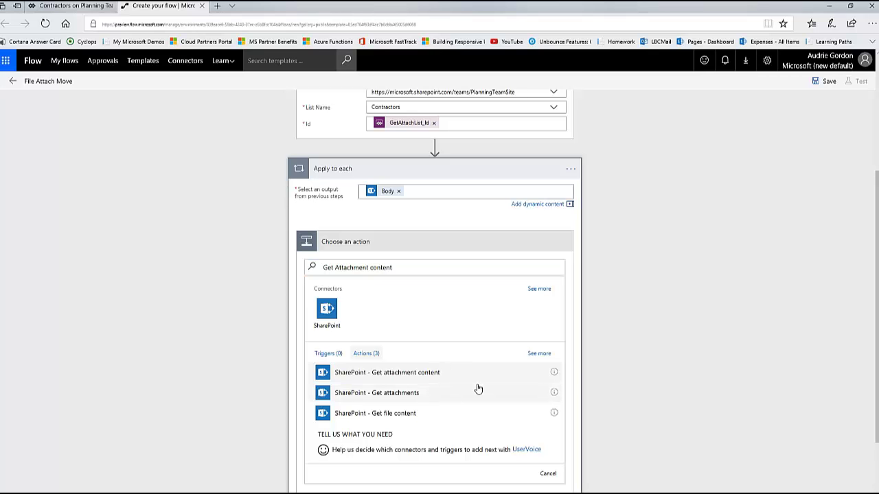
pyautogui.click(456, 373)
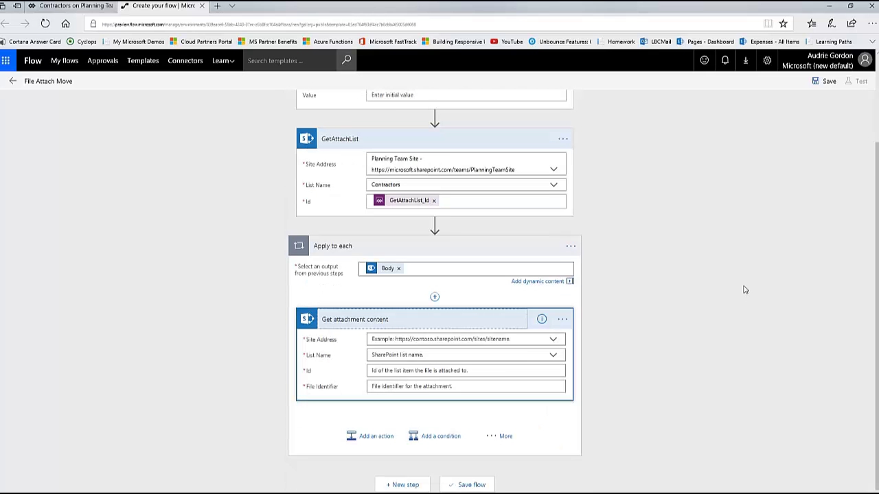
# Set the Get attachment content action's Site Address to Planning Team Site and its List Name to Contractors.
pyautogui.click(553, 340)
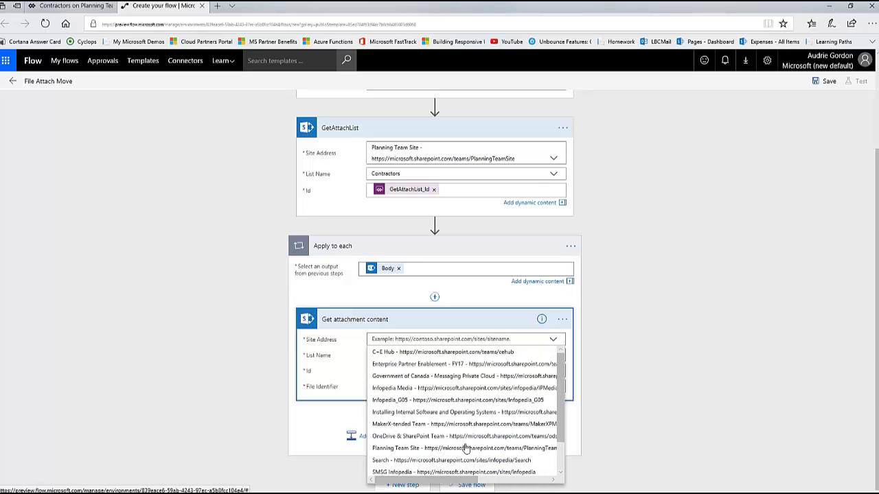
pyautogui.click(465, 448)
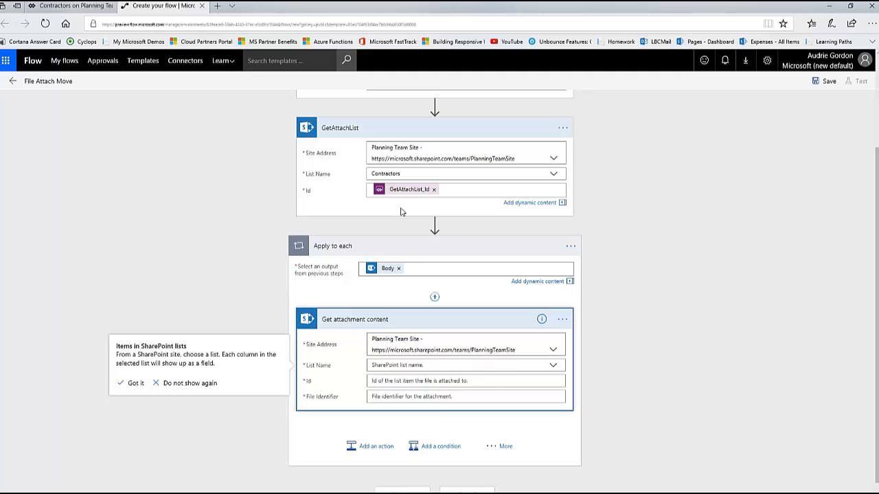
pyautogui.click(554, 366)
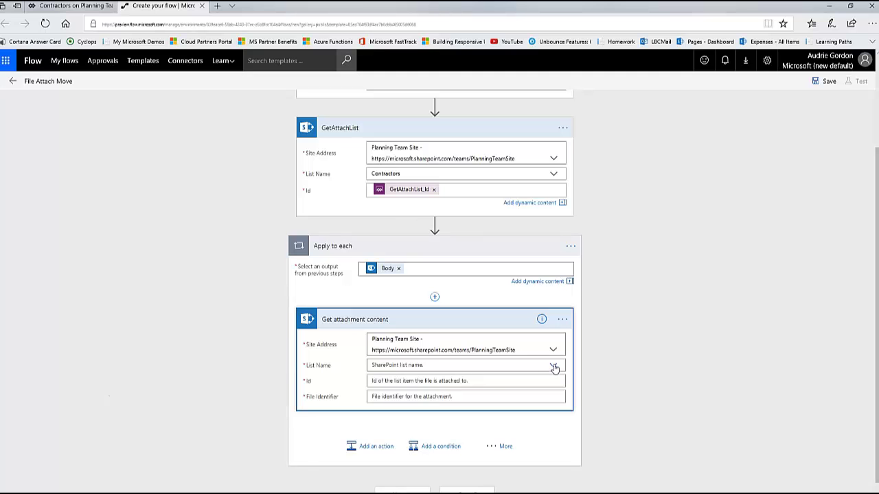
pyautogui.click(554, 366)
pyautogui.scroll(-2, 461, 428)
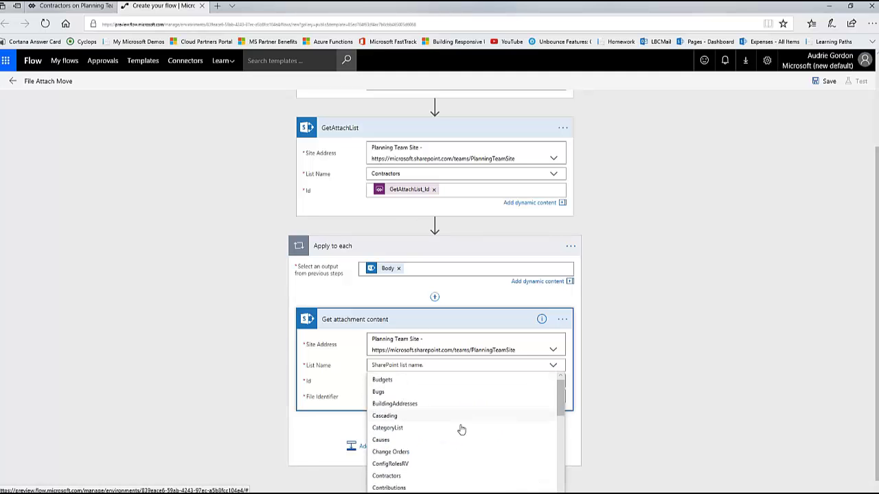
pyautogui.click(389, 426)
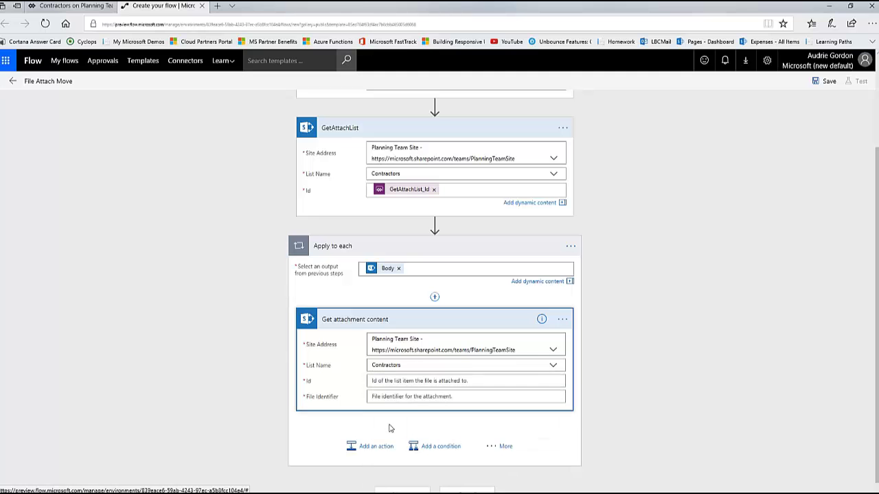
pyautogui.click(453, 382)
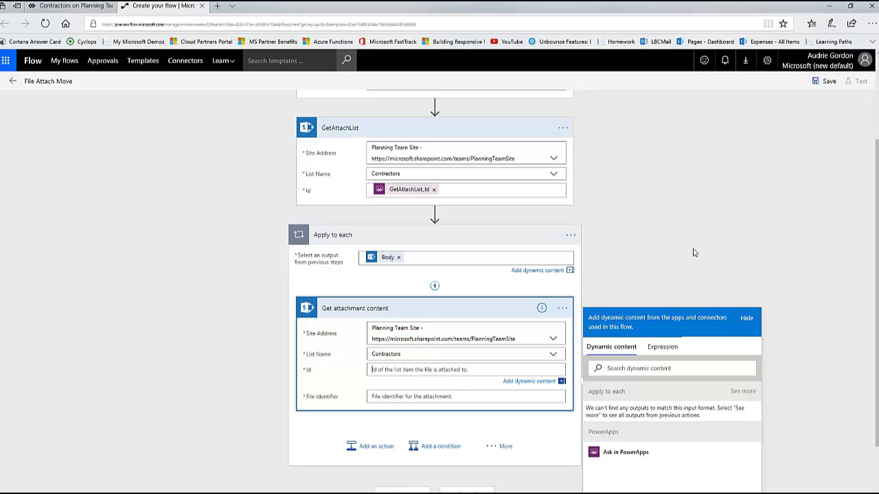
pyautogui.click(411, 194)
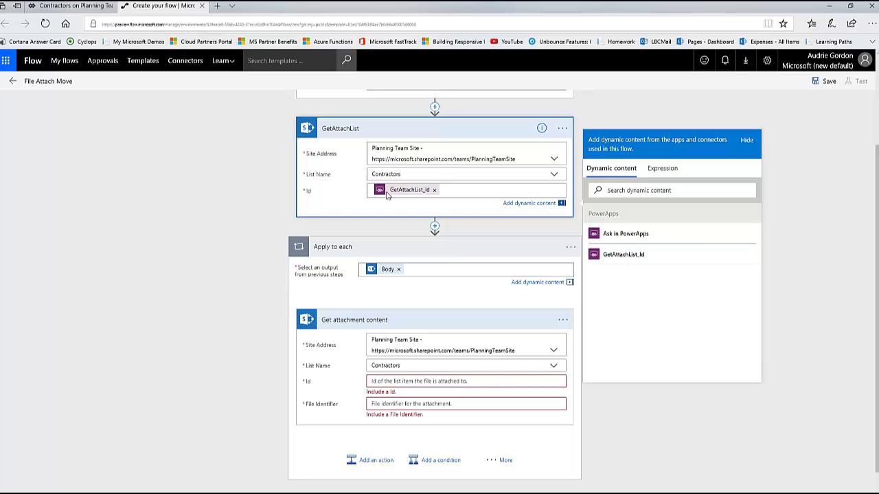
pyautogui.click(438, 368)
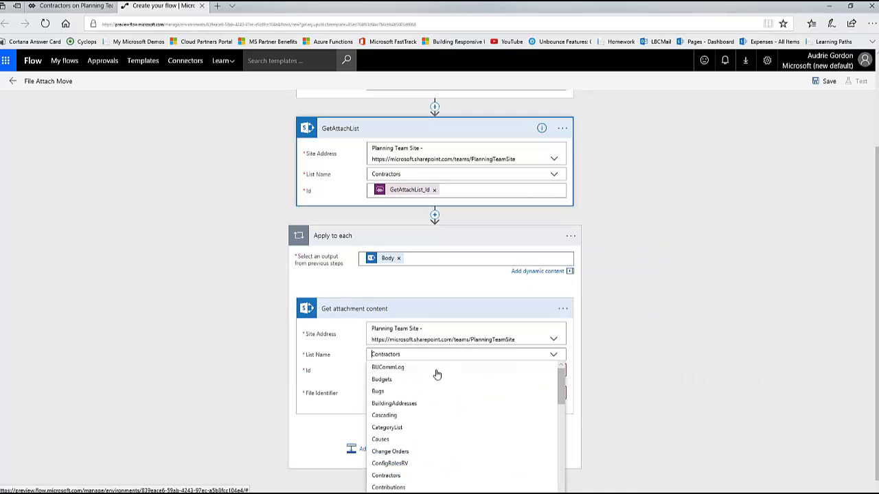
pyautogui.click(489, 316)
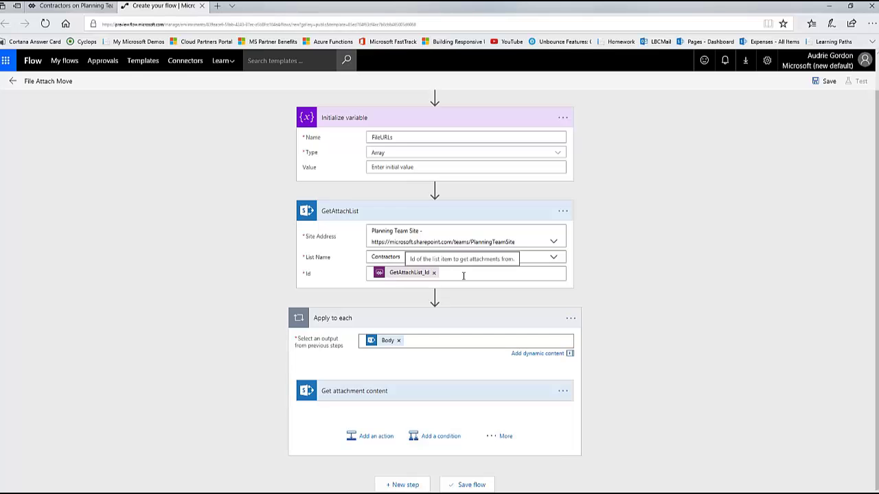
pyautogui.click(447, 392)
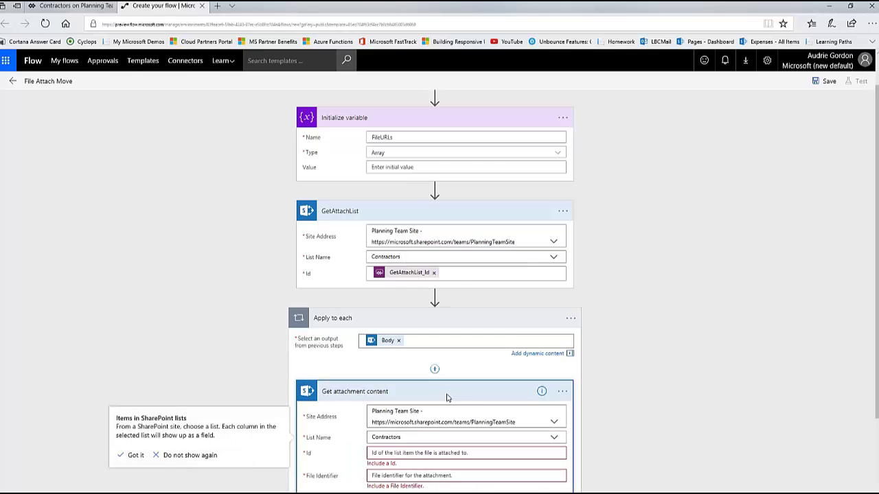
pyautogui.click(416, 354)
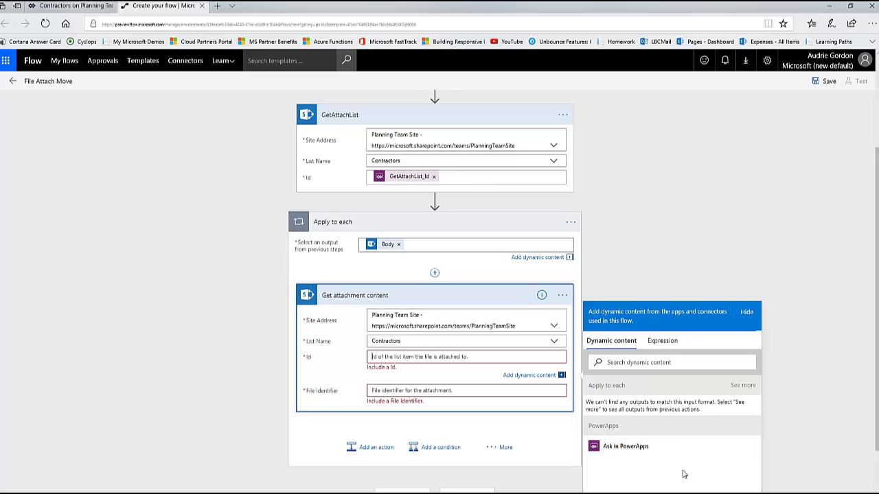
pyautogui.scroll(-2, 685, 474)
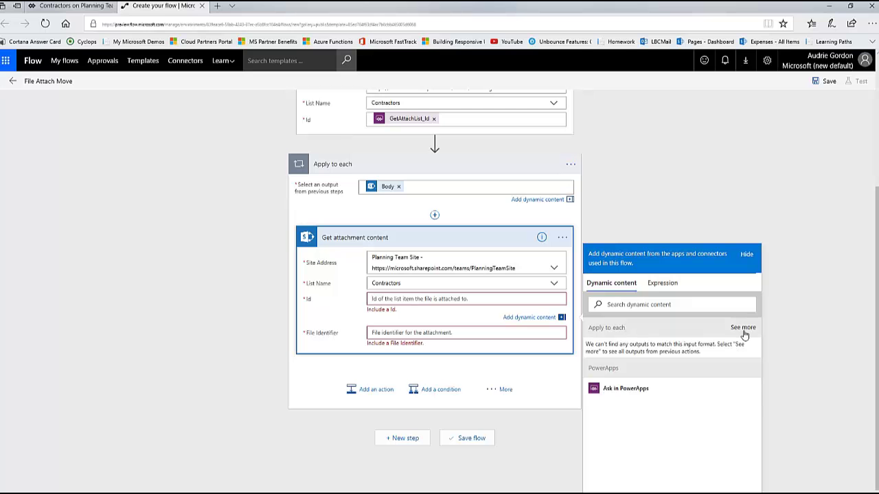
pyautogui.click(744, 328)
pyautogui.click(745, 329)
pyautogui.click(565, 236)
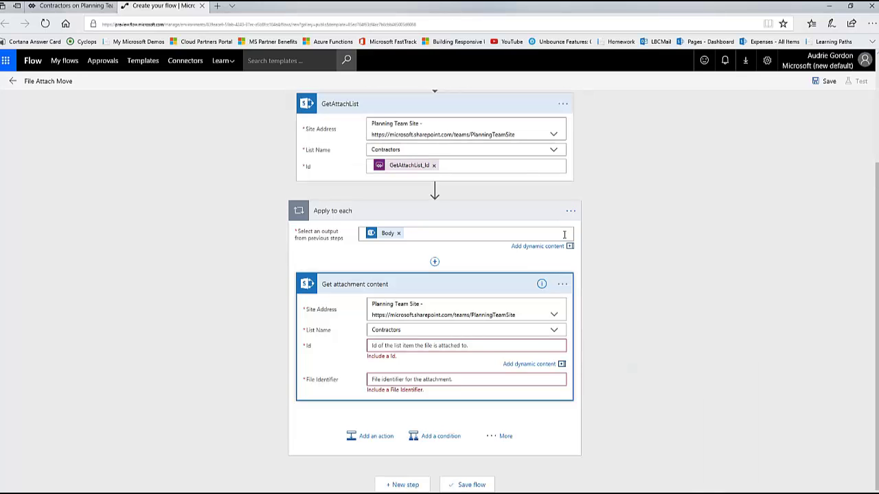
# Rename the Get attachment content action as GetAttachContent.
pyautogui.click(562, 286)
pyautogui.click(589, 280)
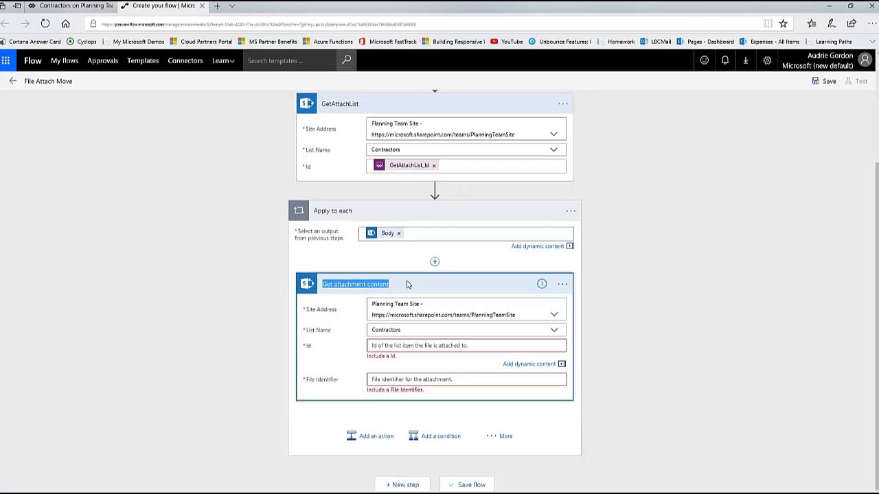
pyautogui.write('GetA')
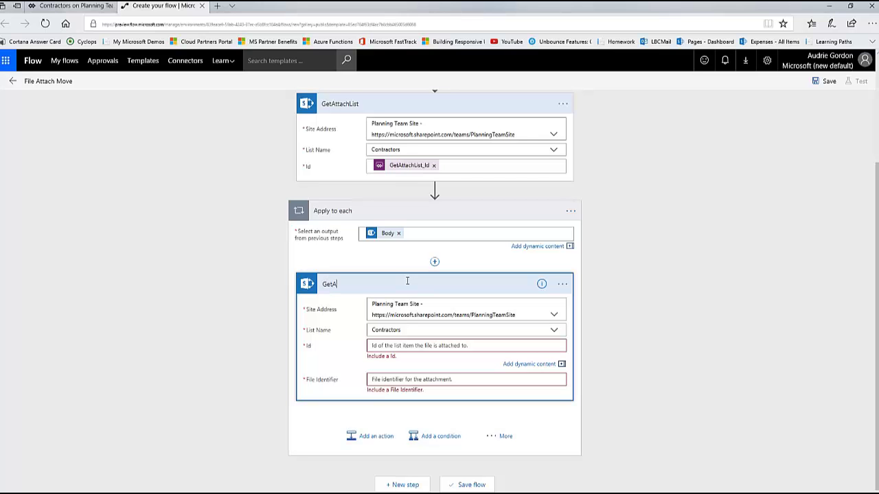
pyautogui.write('ttachContentLis')
pyautogui.press('BackSpace')
pyautogui.press('BackSpace')
pyautogui.press('BackSpace')
# Fill GetAttachContent's Id with Ask in PowerApps and its File Identifier with the Id output of GetAttachList.
pyautogui.click(433, 347)
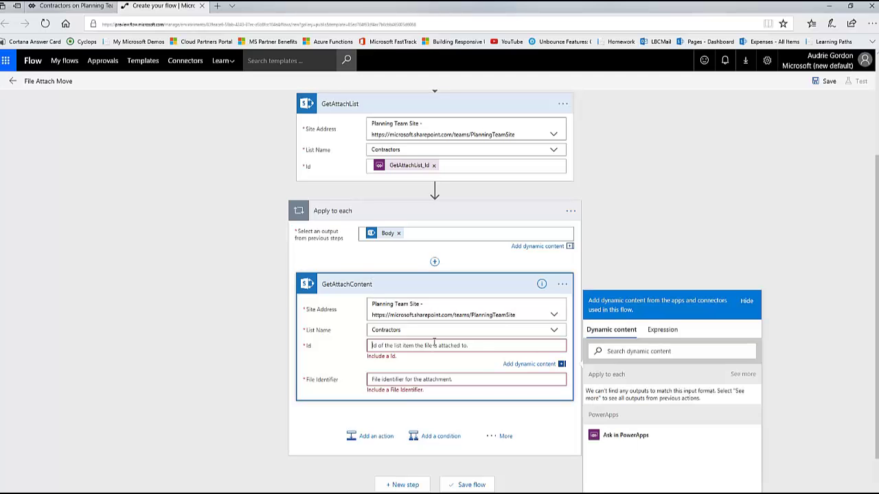
pyautogui.click(630, 436)
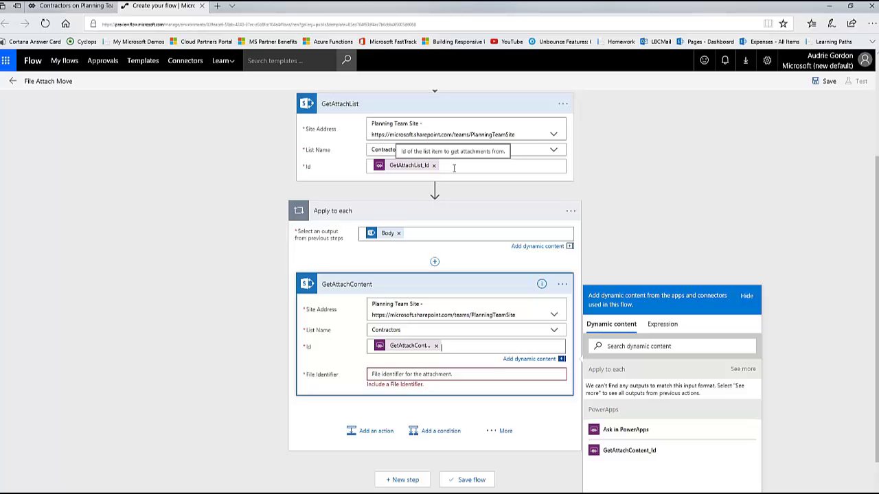
pyautogui.click(400, 375)
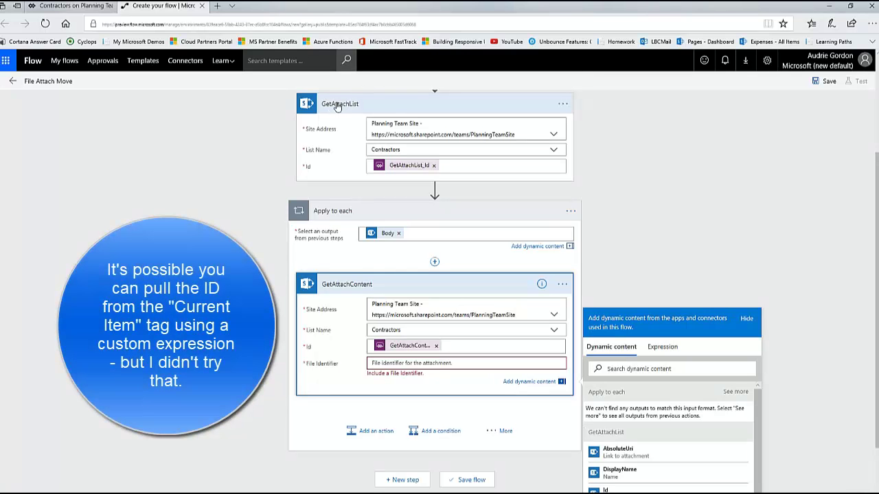
pyautogui.scroll(-1, 652, 434)
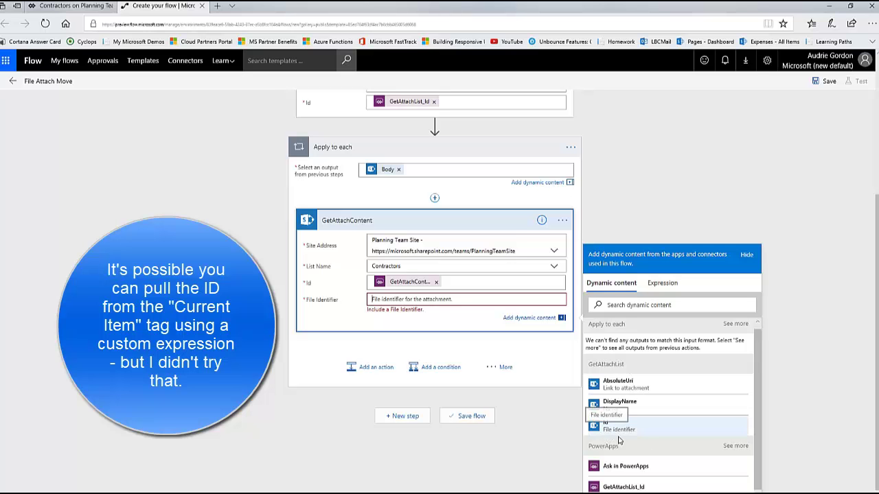
pyautogui.click(652, 428)
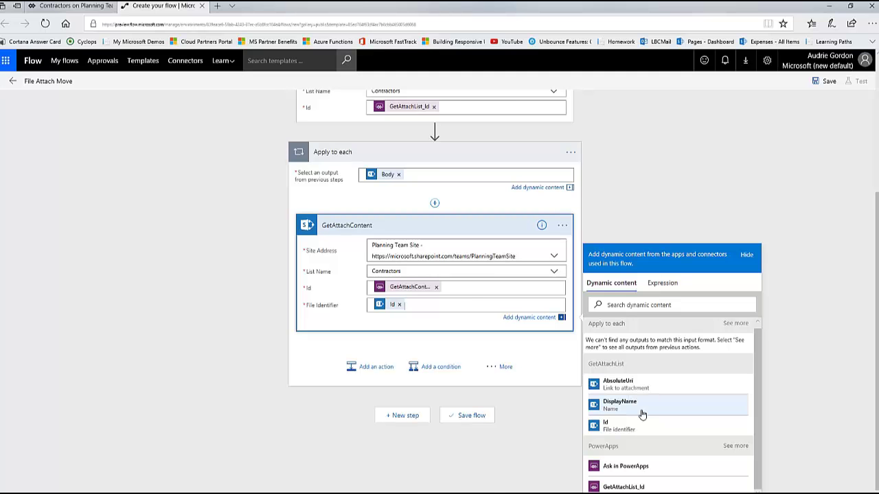
# Add a SharePoint Create file action after GetAttachContent inside the Apply to each loop, searching for "Create File".
pyautogui.click(451, 398)
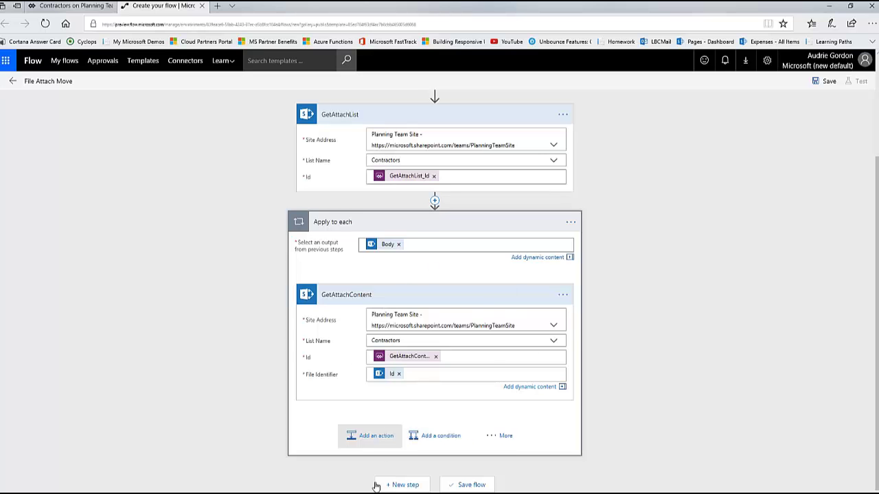
pyautogui.click(368, 436)
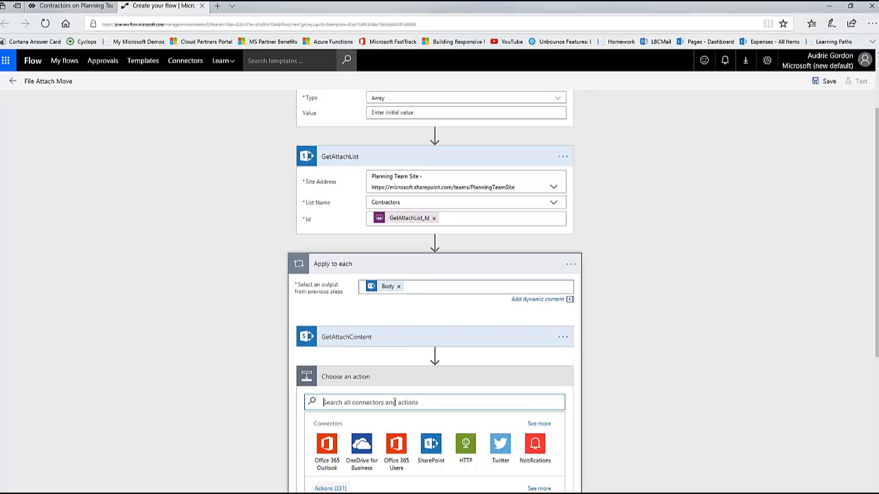
pyautogui.write('create ')
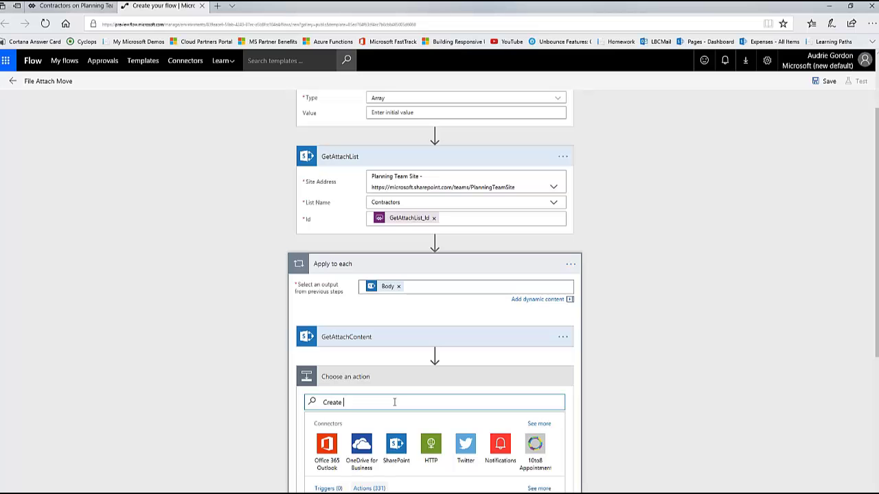
pyautogui.write('File')
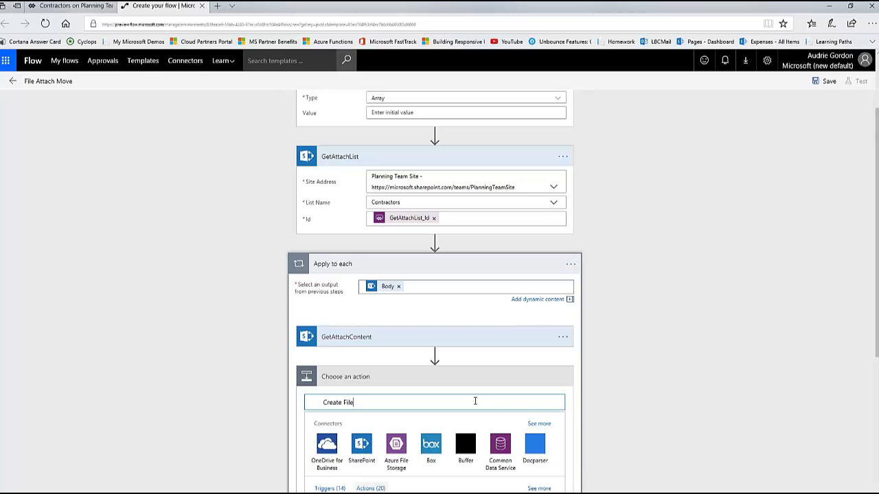
pyautogui.scroll(-3, 494, 400)
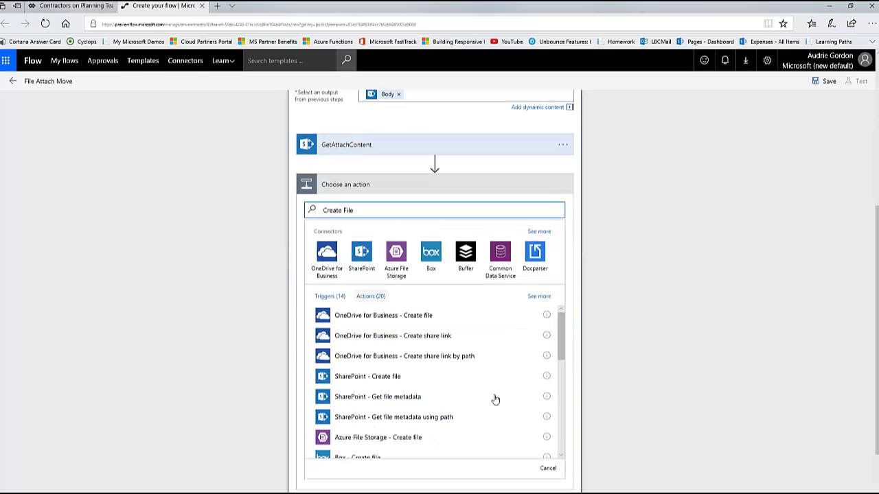
pyautogui.click(377, 369)
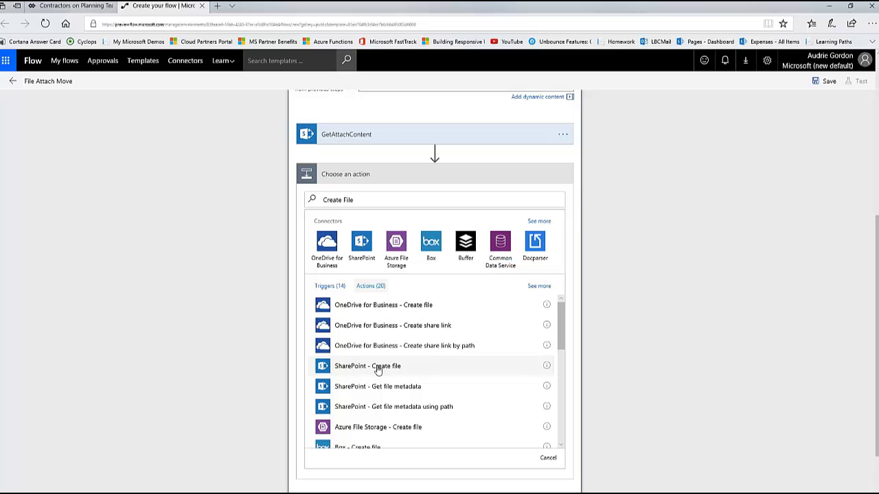
pyautogui.click(377, 368)
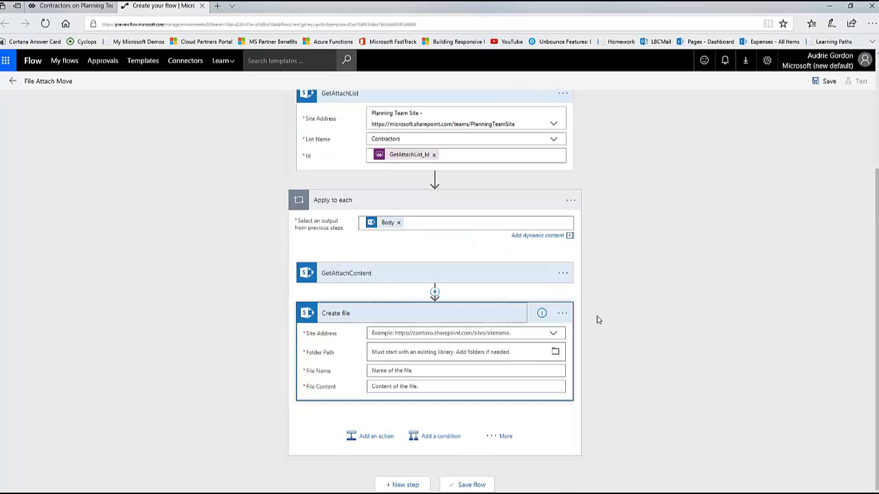
# Set the Create file action's Site Address to Planning Team Site and its Folder Path to /FlowDocs.
pyautogui.click(553, 333)
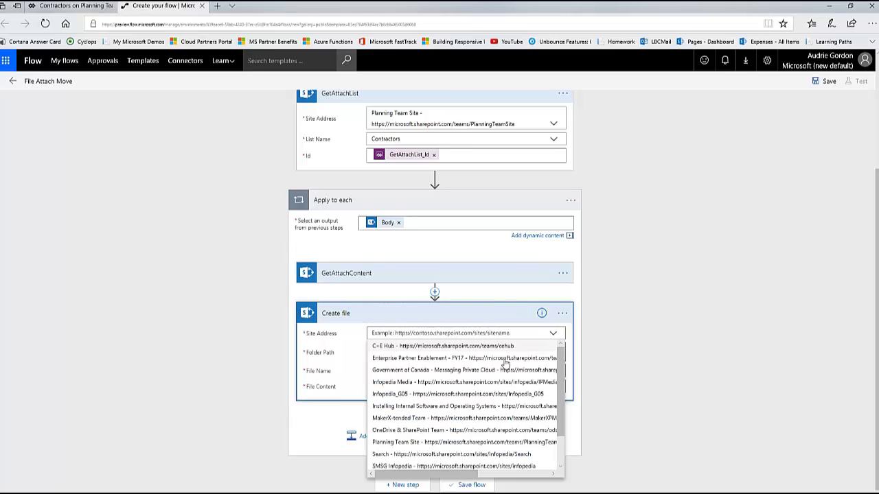
pyautogui.click(476, 442)
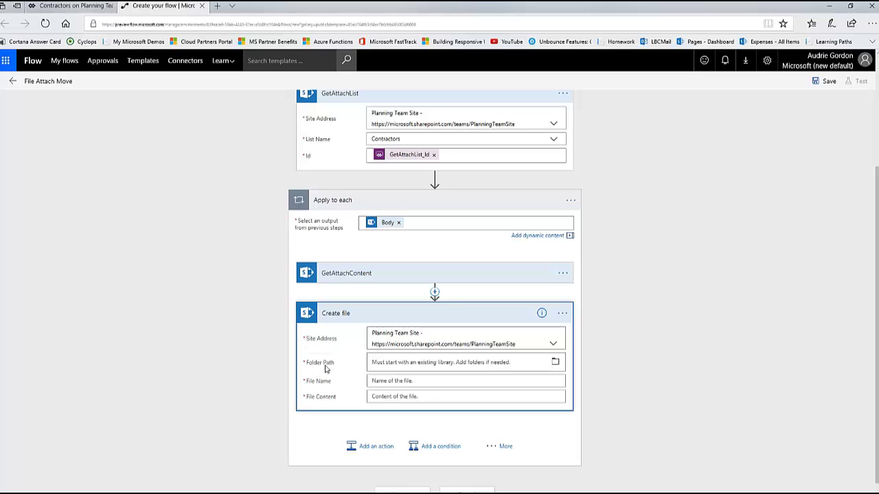
pyautogui.click(555, 363)
pyautogui.scroll(-3, 614, 405)
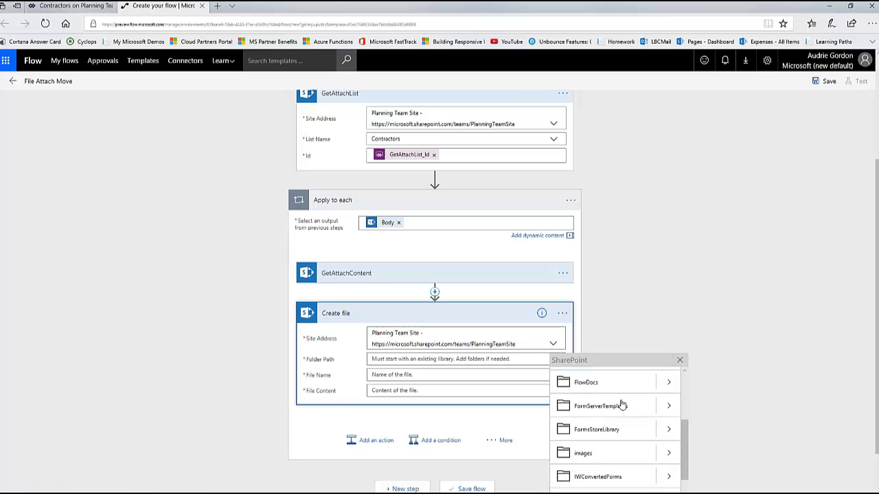
pyautogui.scroll(-2, 621, 402)
pyautogui.scroll(2, 611, 397)
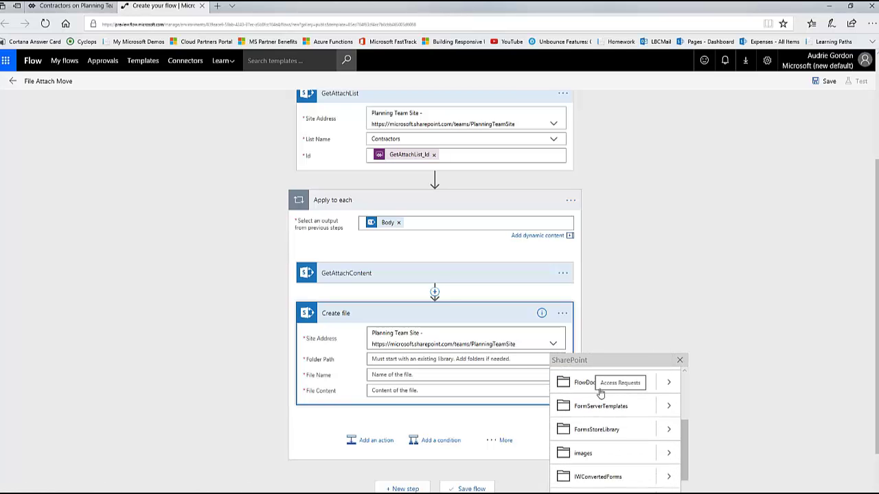
pyautogui.click(600, 392)
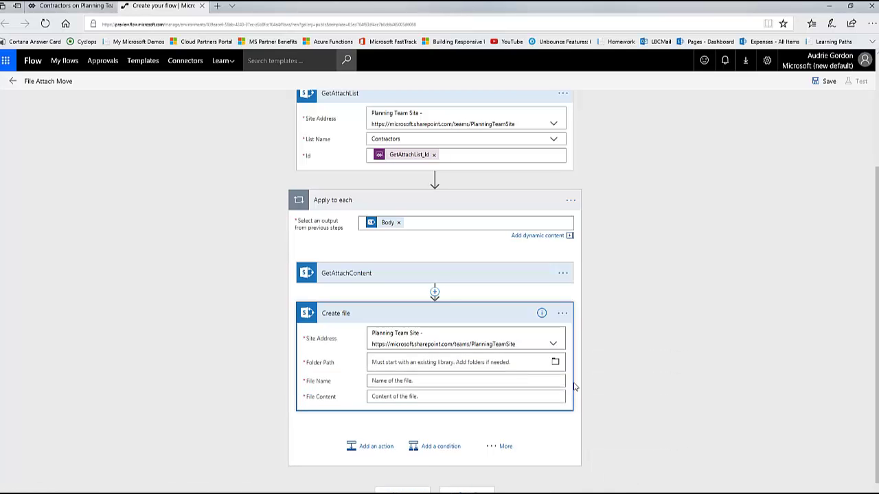
# Fill the Create file action's File Name with the DisplayName output of GetAttachList.
pyautogui.click(390, 381)
pyautogui.scroll(-1, 673, 436)
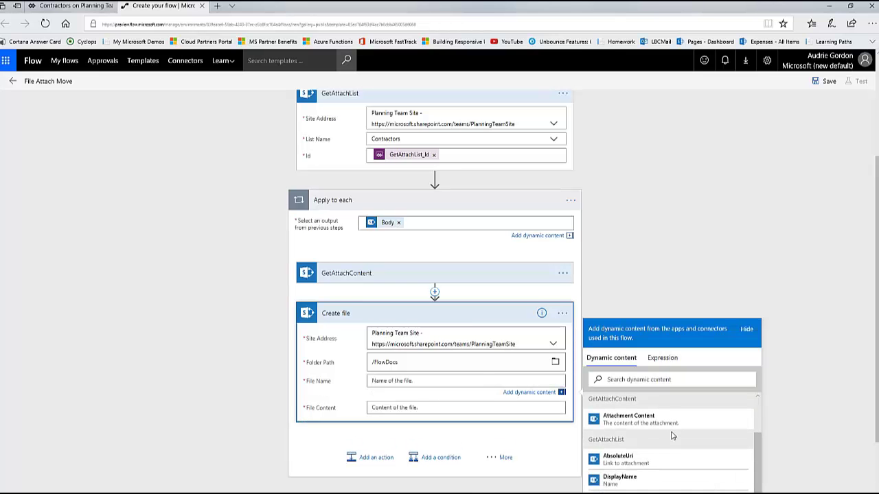
pyautogui.scroll(-1, 605, 366)
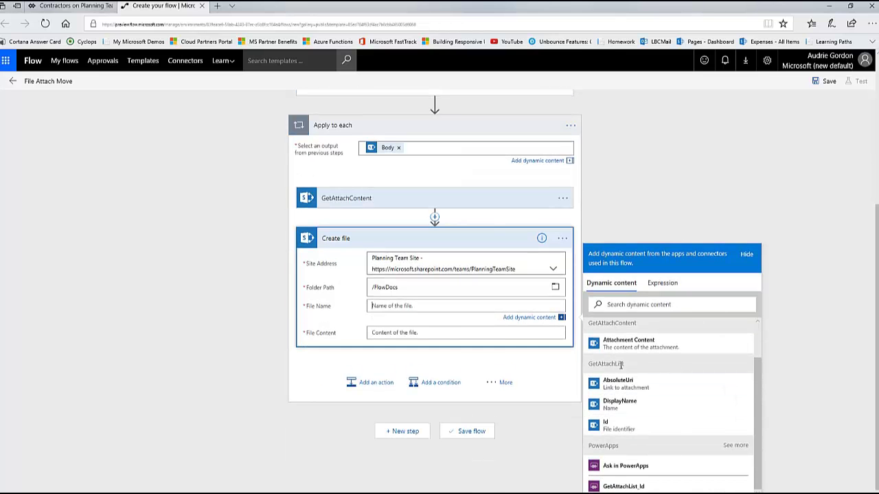
pyautogui.moveTo(626, 366); pyautogui.dragTo(590, 366)
pyautogui.click(611, 406)
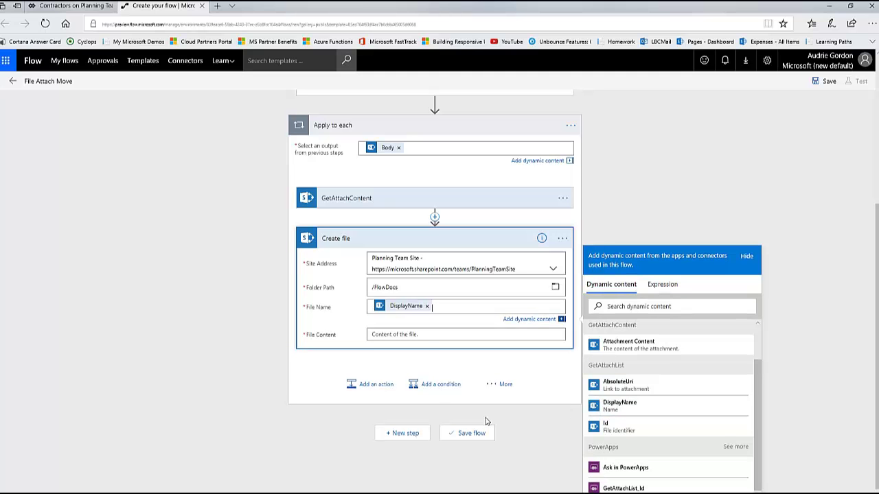
# Fill the Create file action's File Content with the Attachment Content output of GetAttachContent.
pyautogui.click(431, 334)
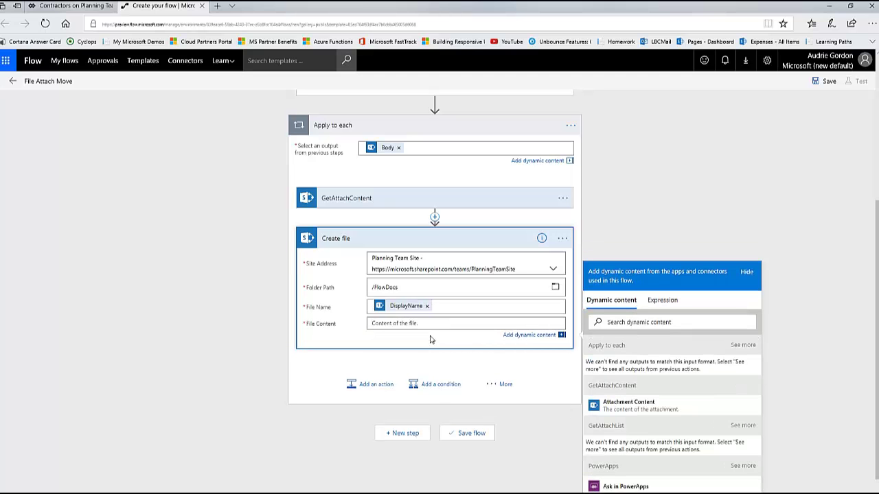
pyautogui.click(395, 204)
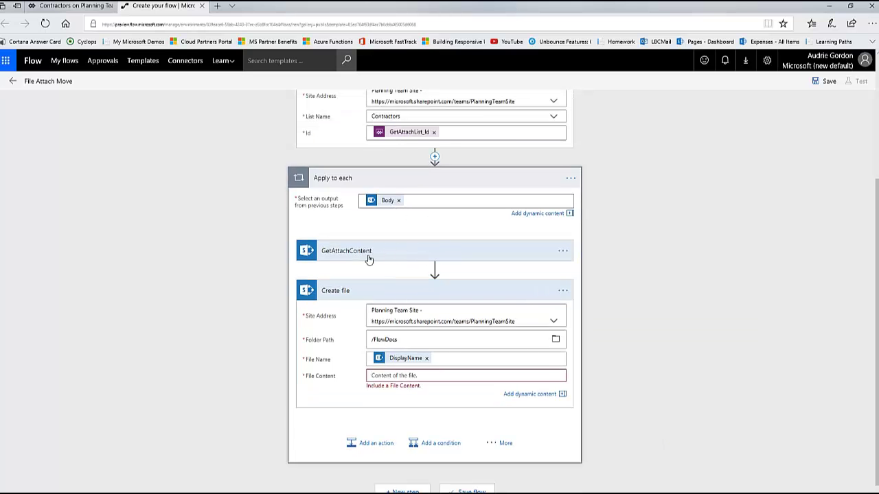
pyautogui.click(440, 374)
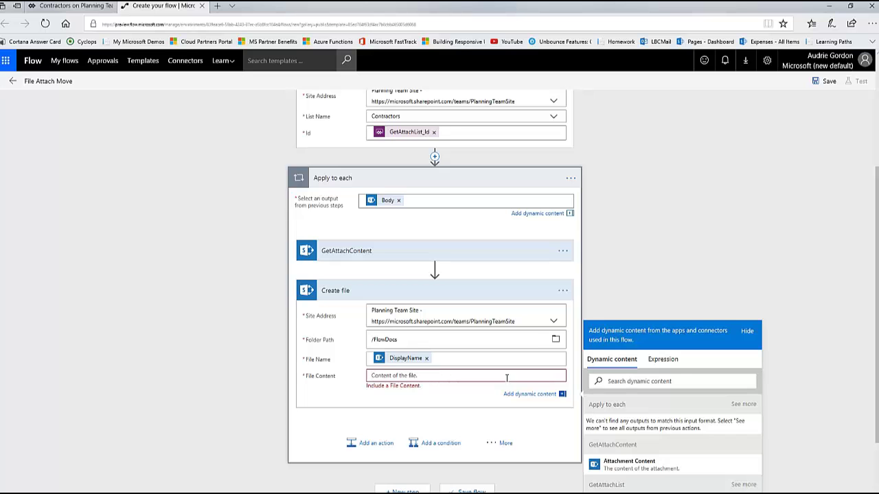
pyautogui.scroll(-1, 732, 421)
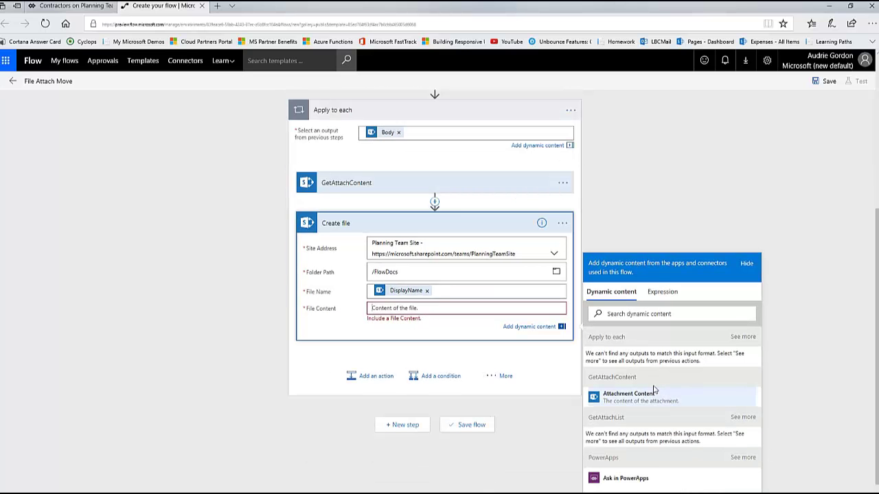
pyautogui.doubleClick(618, 379)
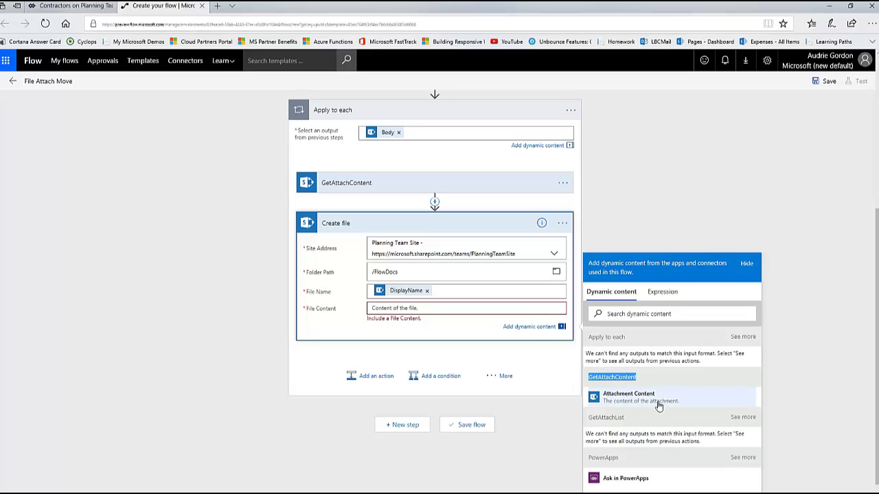
pyautogui.click(687, 404)
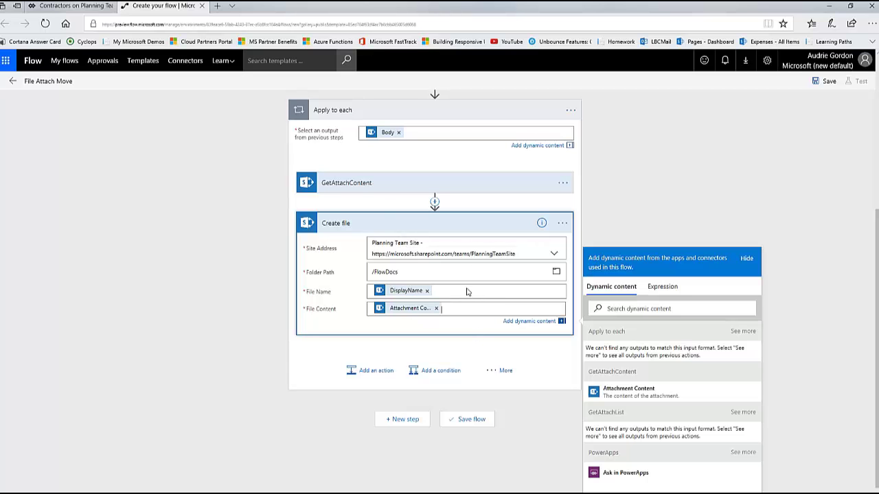
# Add a SharePoint Get file properties action after Create file inside the Apply to each loop, searching for "Get Properties".
pyautogui.click(374, 377)
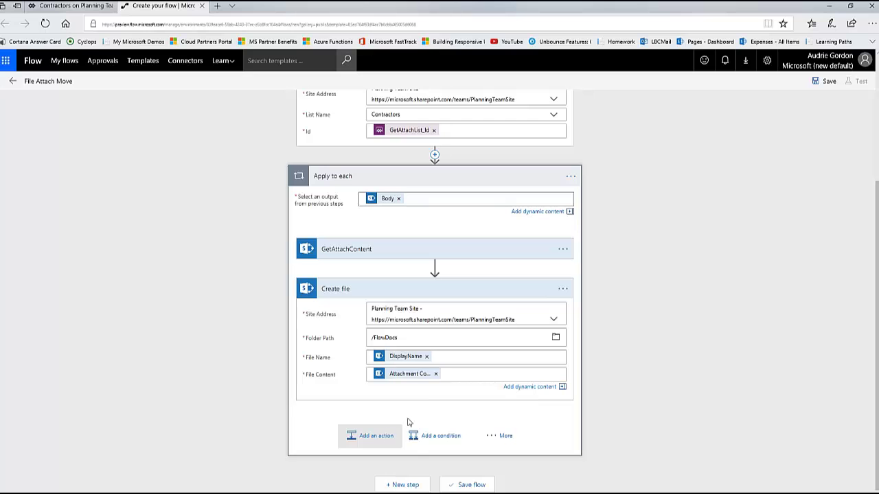
pyautogui.click(373, 437)
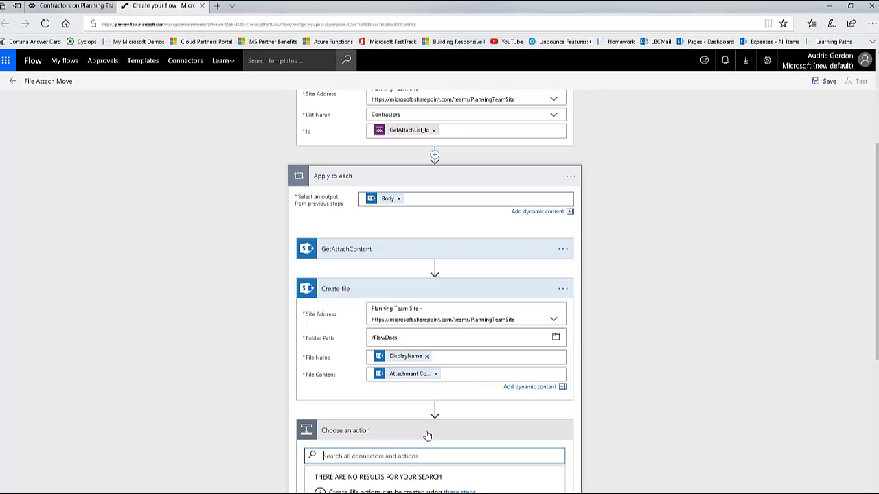
pyautogui.write('Get')
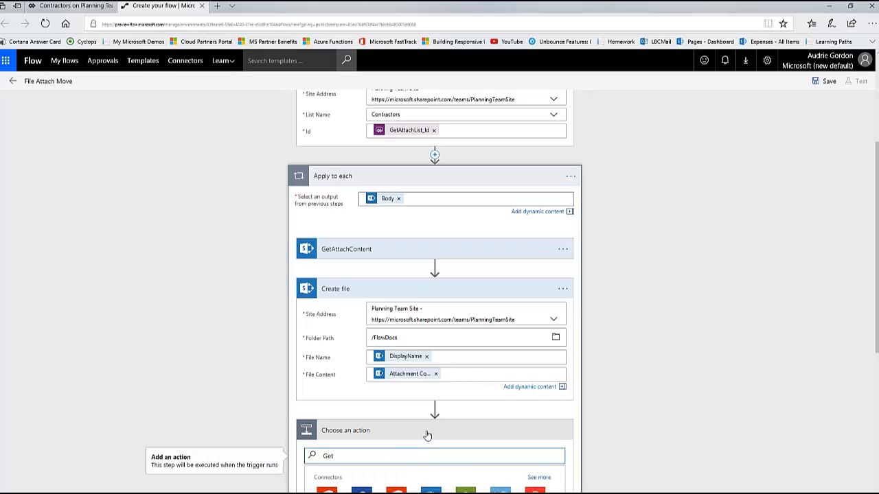
pyautogui.write(' File ')
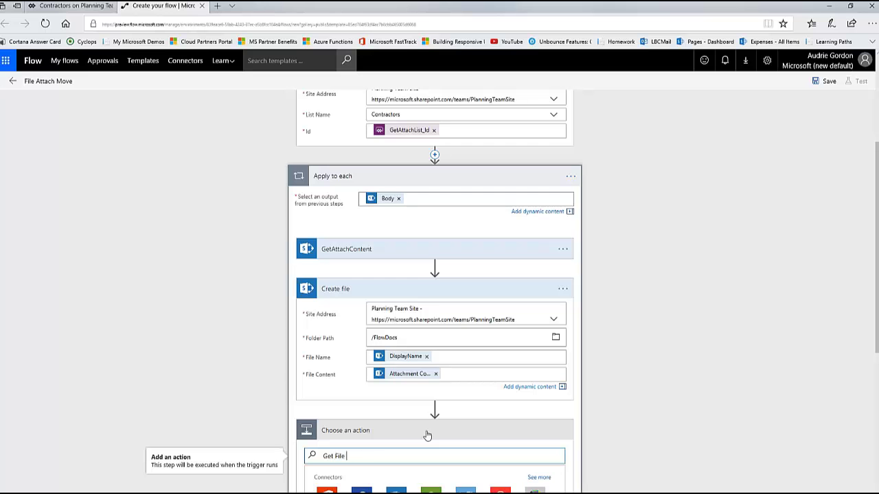
pyautogui.write('Properties')
pyautogui.scroll(-4, 426, 434)
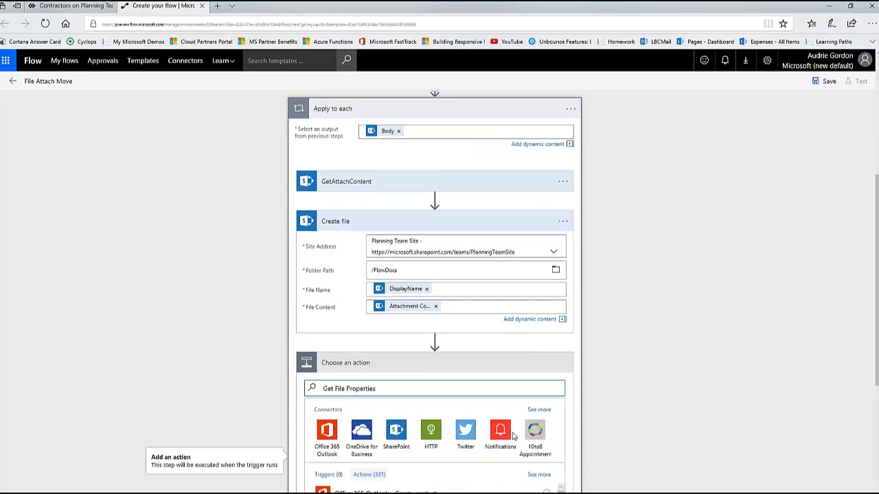
pyautogui.hotkey('ctrl', 'Left')
pyautogui.hotkey('ctrl', 'BackSpace')
pyautogui.click(396, 351)
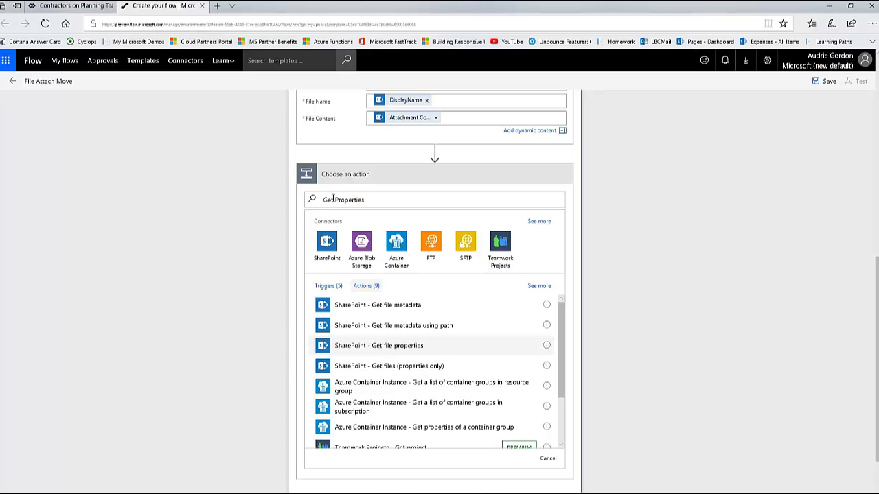
pyautogui.click(406, 346)
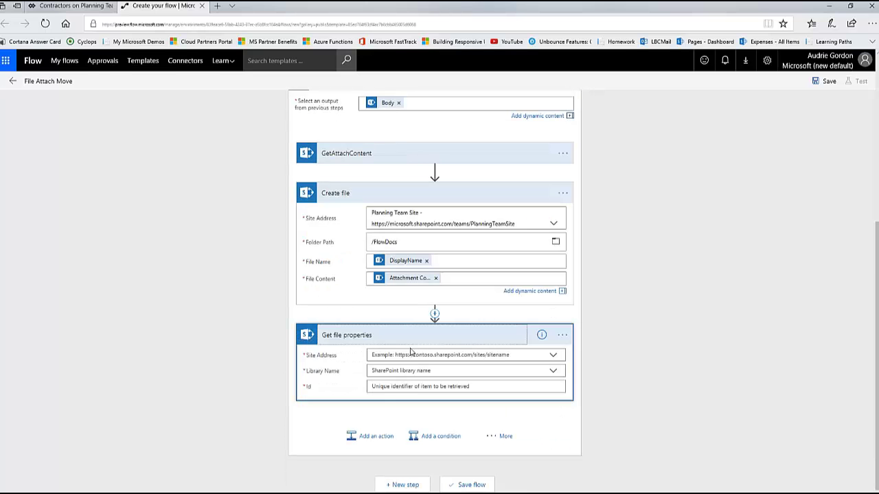
# Set the Get file properties action's Site Address to Planning Team Site and its Library Name to FlowDocs.
pyautogui.click(557, 358)
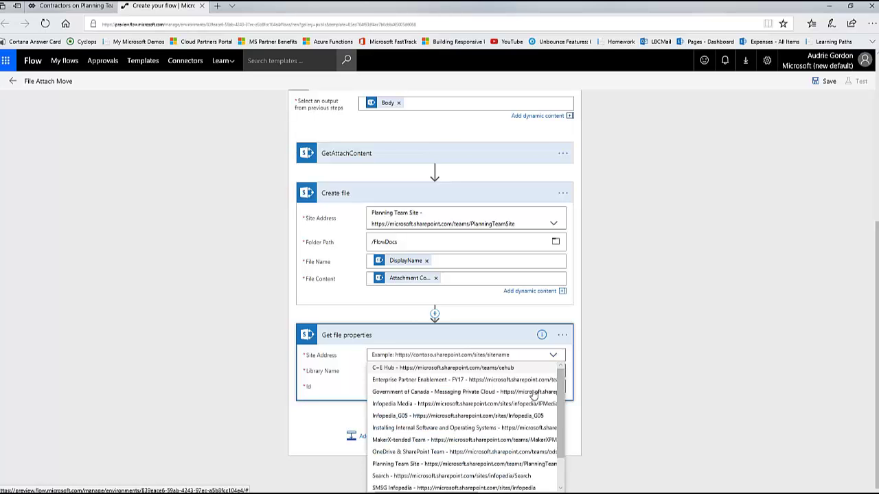
pyautogui.click(425, 467)
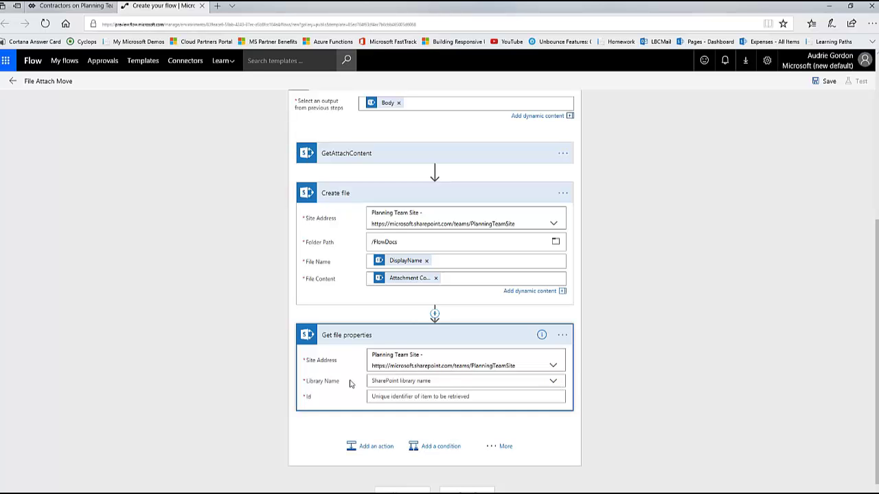
pyautogui.click(552, 382)
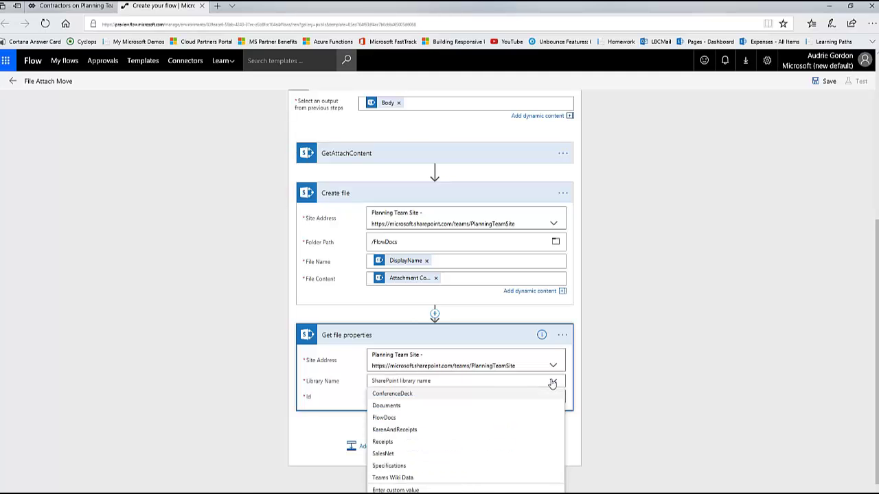
pyautogui.click(478, 419)
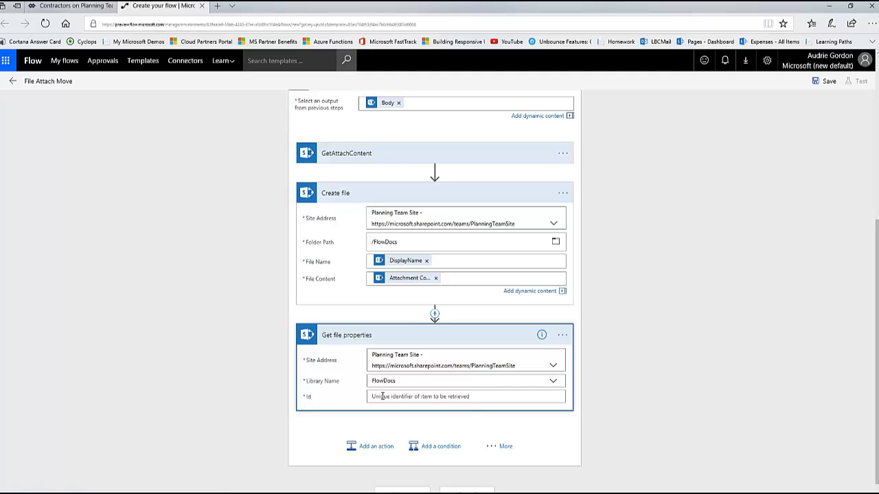
# Fill the Get file properties action's Id with the ItemId output of Create file.
pyautogui.click(404, 396)
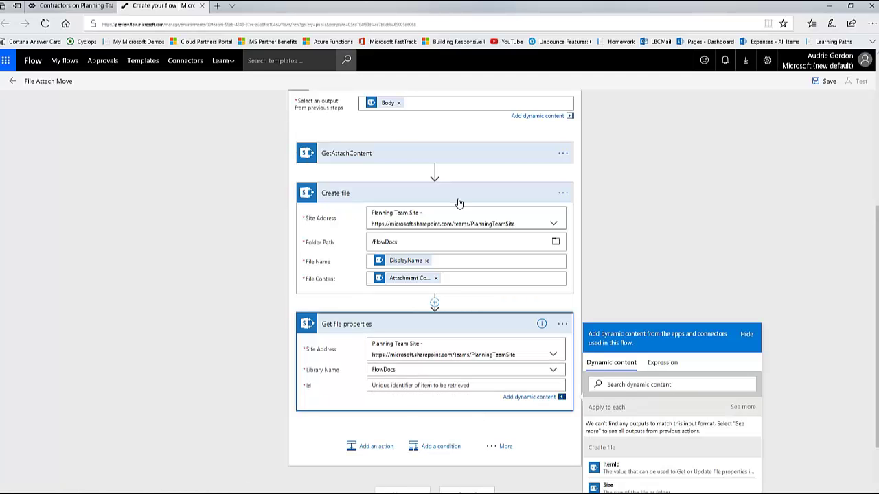
pyautogui.scroll(-1, 660, 450)
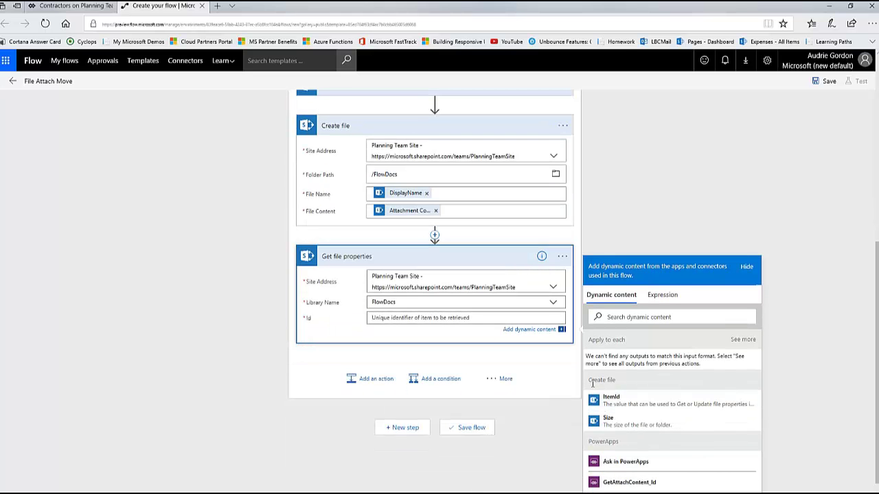
pyautogui.click(632, 403)
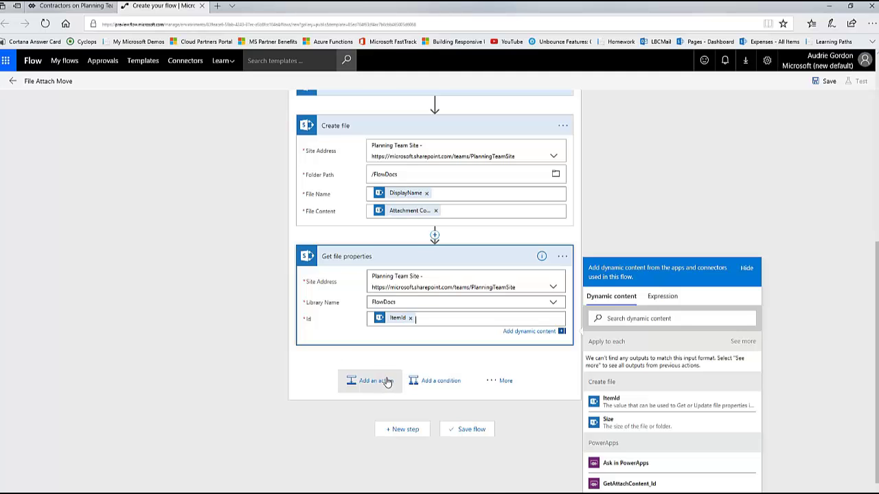
# Add a Variables Append to array variable action after Get file properties inside the loop, searching for "Append to array".
pyautogui.scroll(1, 387, 381)
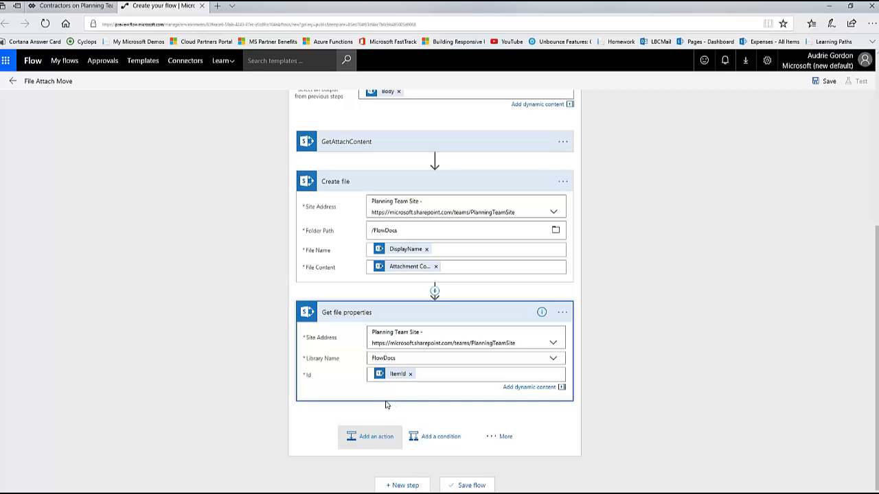
pyautogui.click(376, 437)
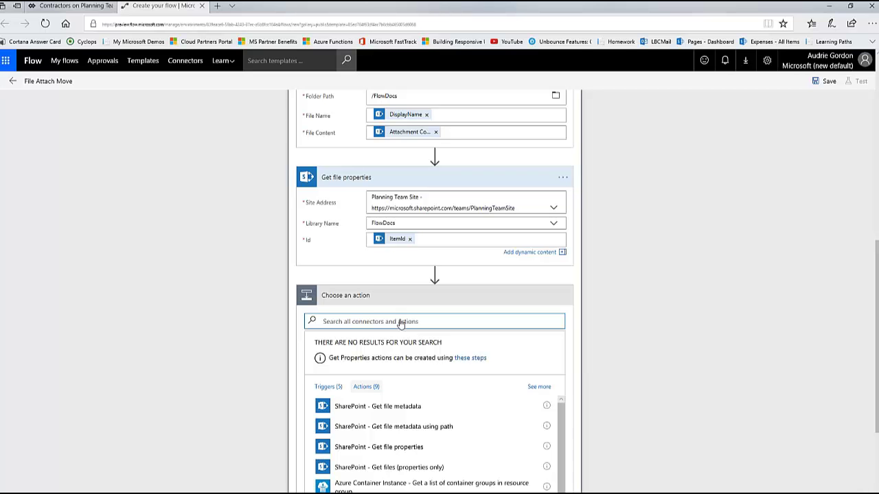
pyautogui.click(400, 321)
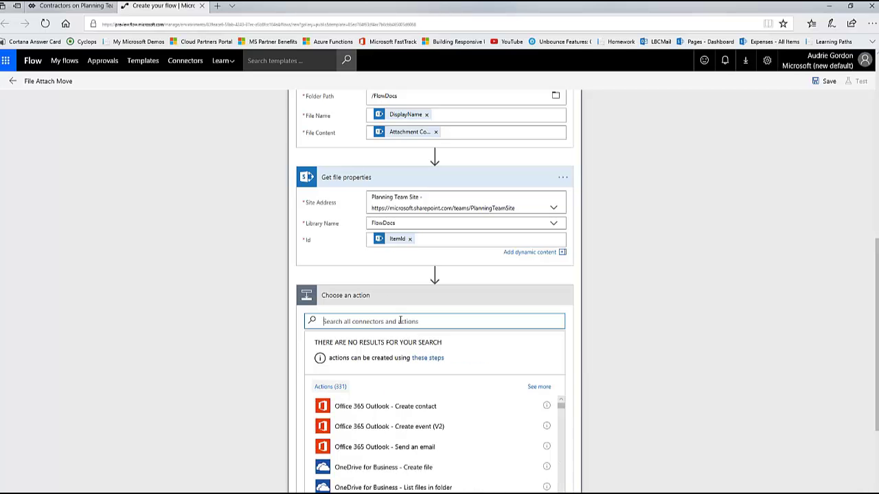
pyautogui.write('Appen')
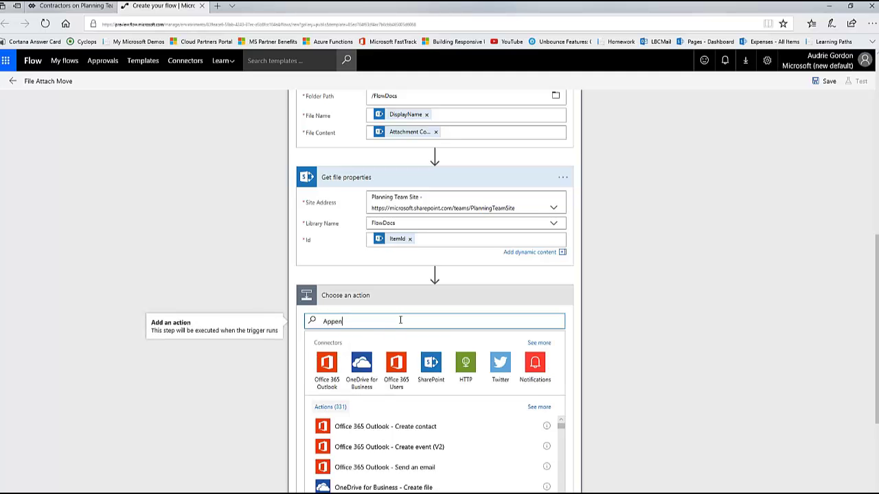
pyautogui.write('d to array')
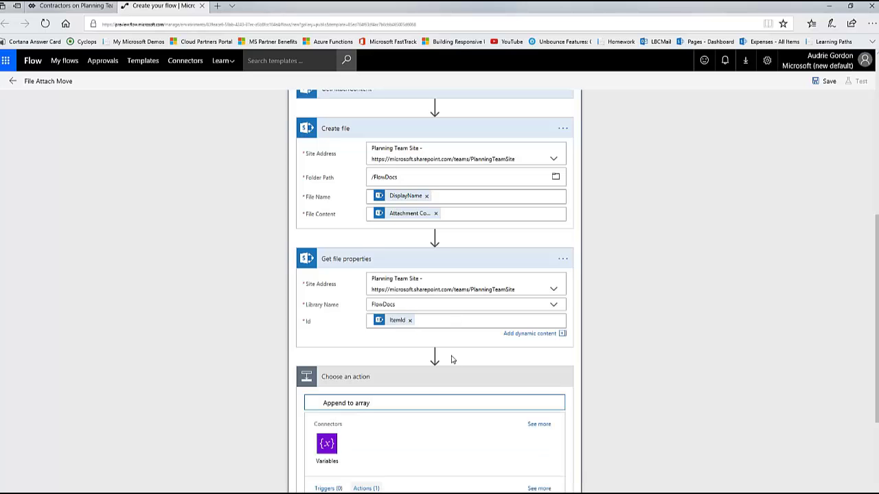
pyautogui.scroll(-2, 451, 359)
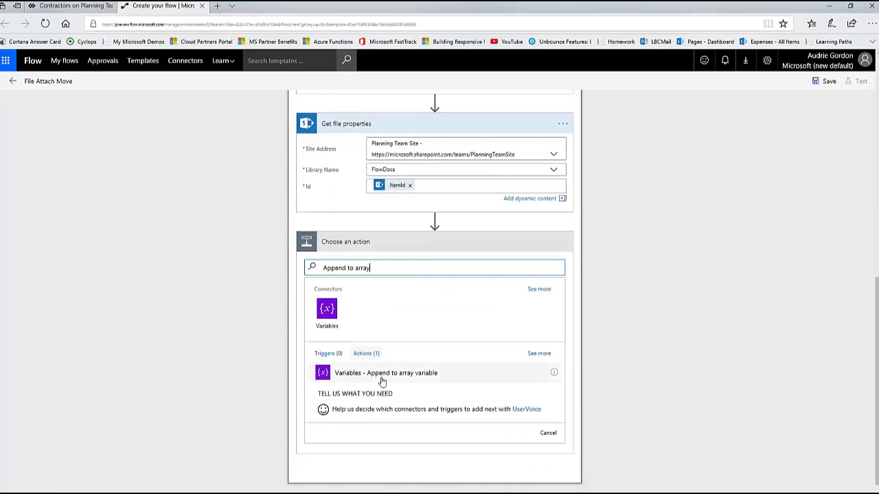
pyautogui.click(424, 375)
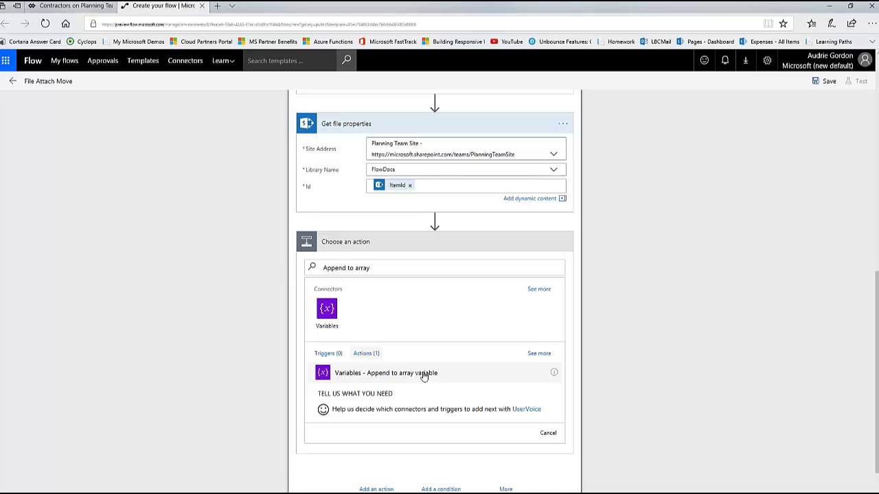
# Choose the Append to array variable action, check the FileURLs variable's Array type in Initialize variable, and set the append action's Name to FileURLs.
pyautogui.click(424, 374)
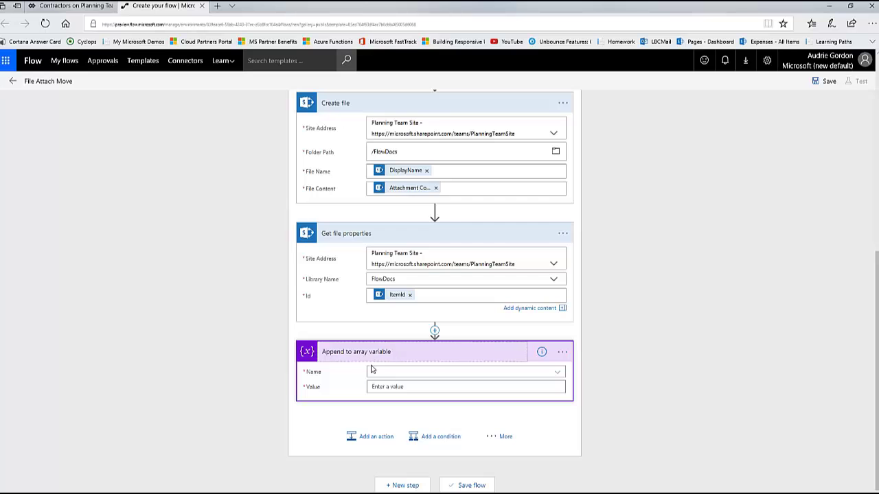
pyautogui.scroll(5, 701, 245)
pyautogui.scroll(2, 702, 245)
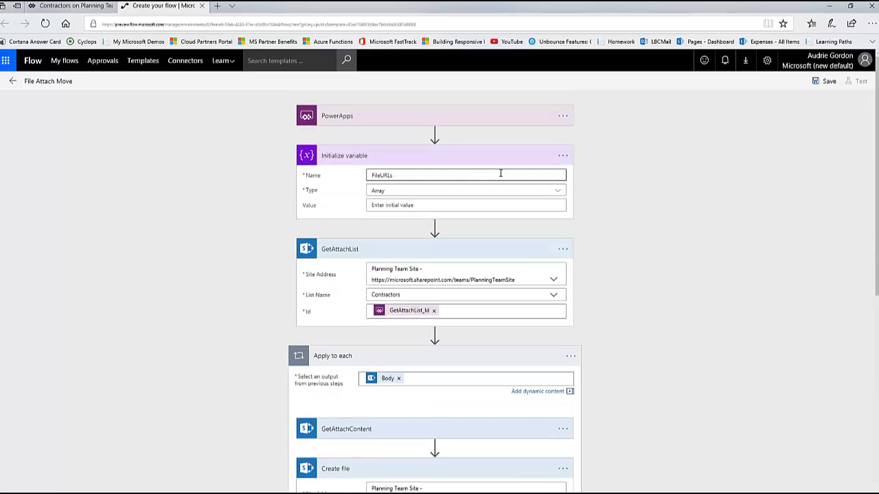
pyautogui.click(376, 193)
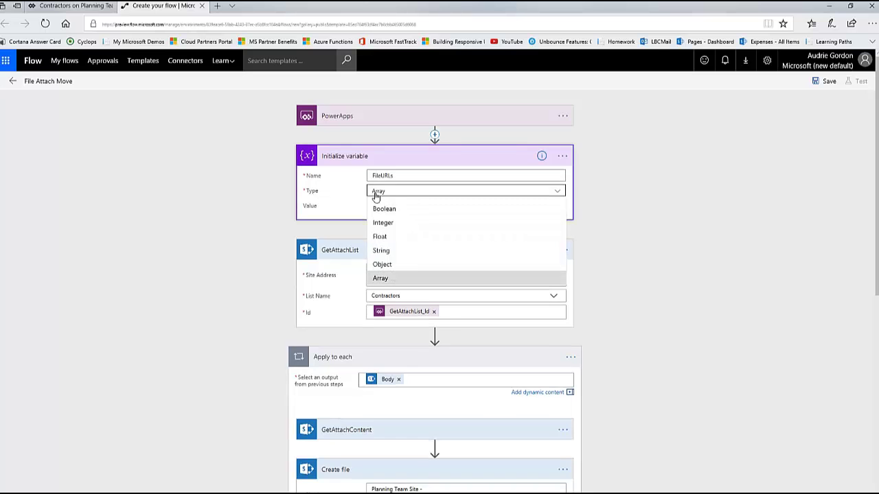
pyautogui.click(376, 192)
pyautogui.scroll(-5, 733, 304)
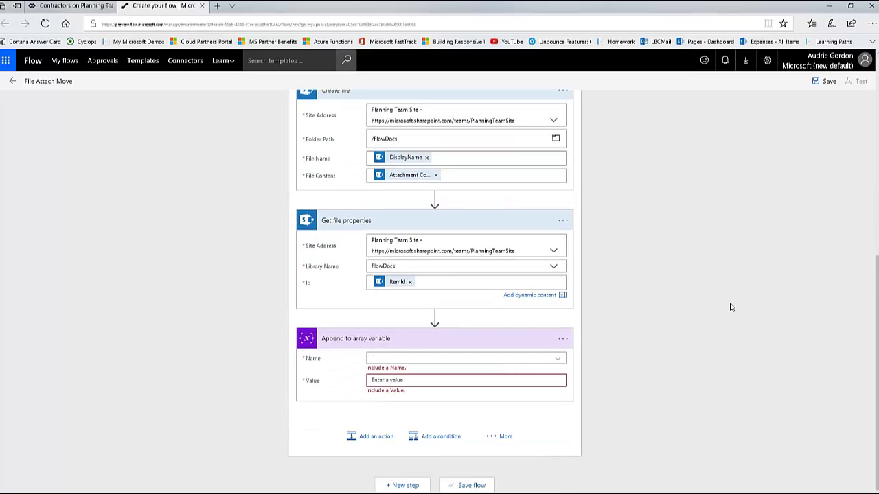
pyautogui.click(558, 360)
pyautogui.click(558, 361)
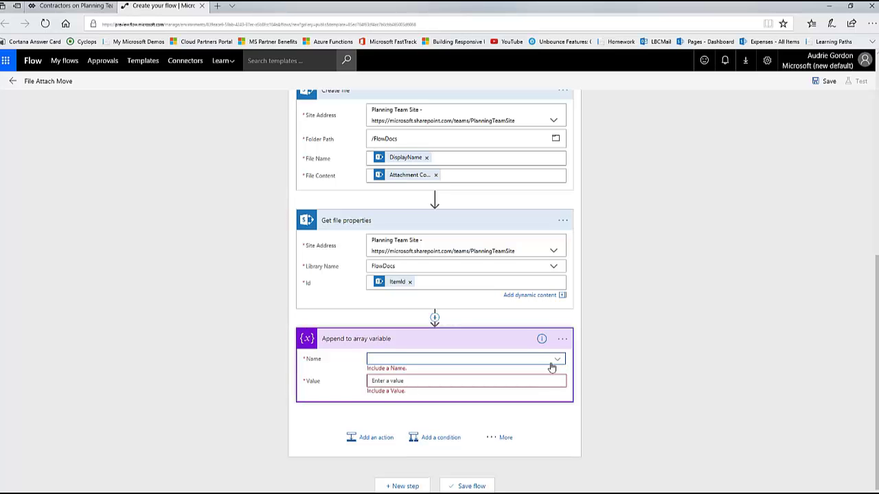
pyautogui.click(555, 361)
pyautogui.click(545, 389)
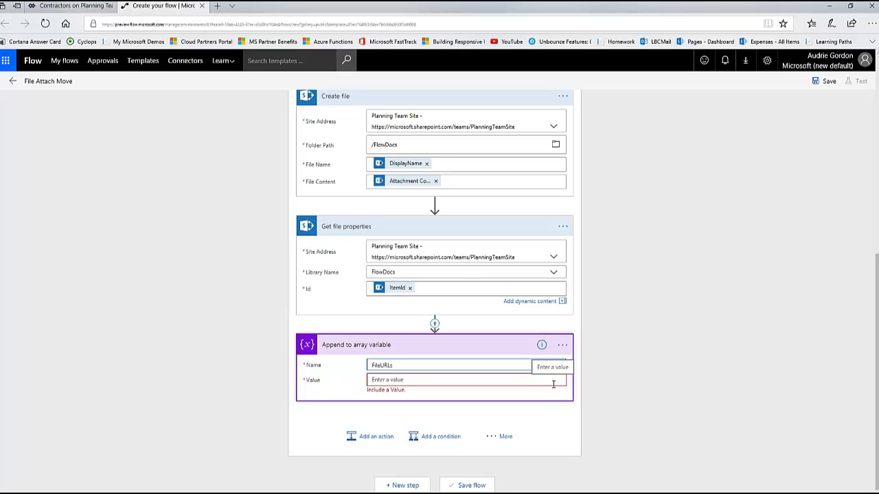
# Fill the Append to array variable action's Value with the Link to item output of Get file properties.
pyautogui.click(485, 381)
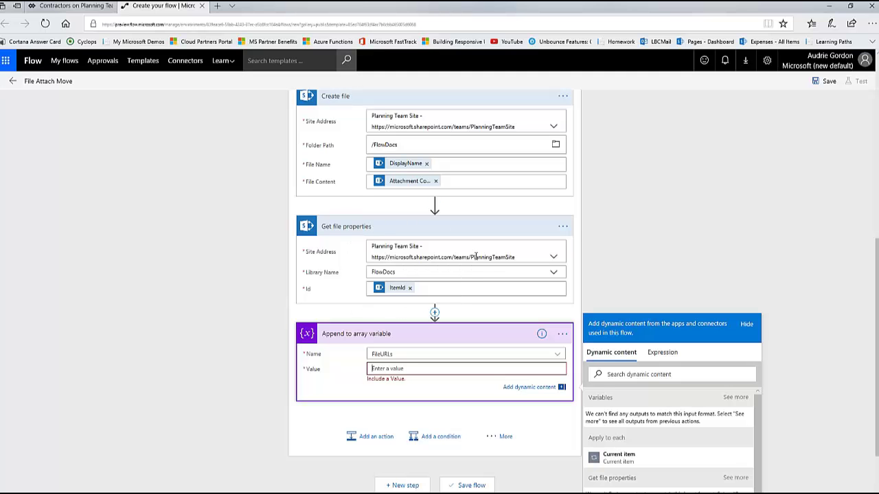
pyautogui.scroll(-3, 653, 441)
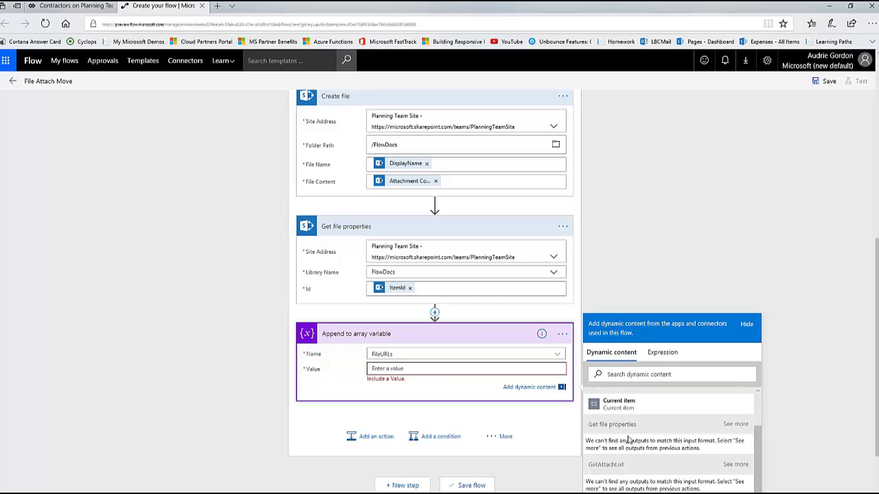
pyautogui.click(735, 425)
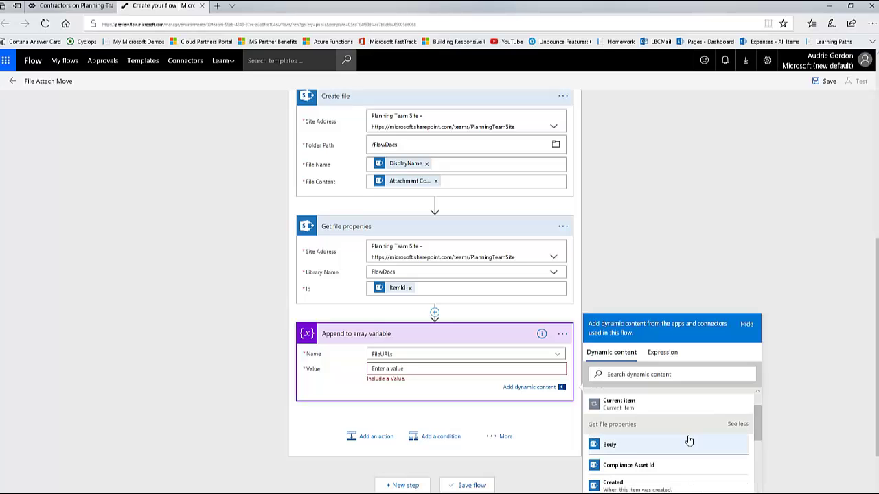
pyautogui.scroll(-1, 691, 442)
pyautogui.scroll(-5, 690, 441)
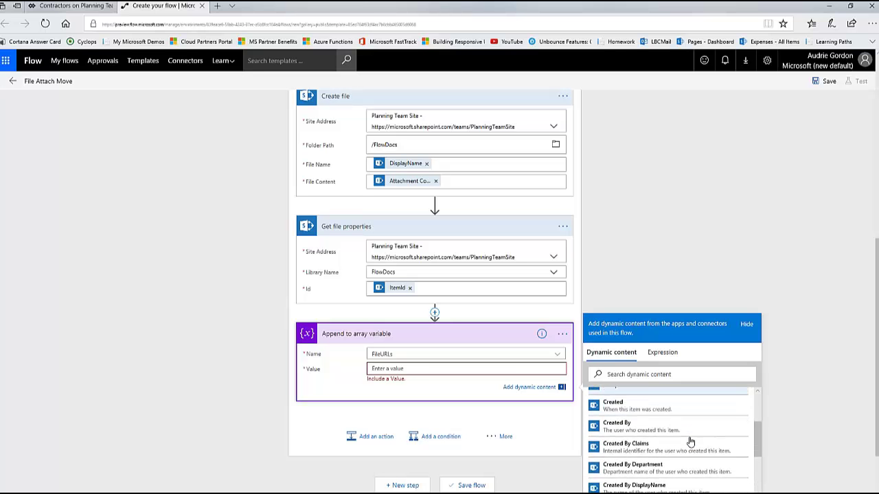
pyautogui.scroll(-5, 691, 441)
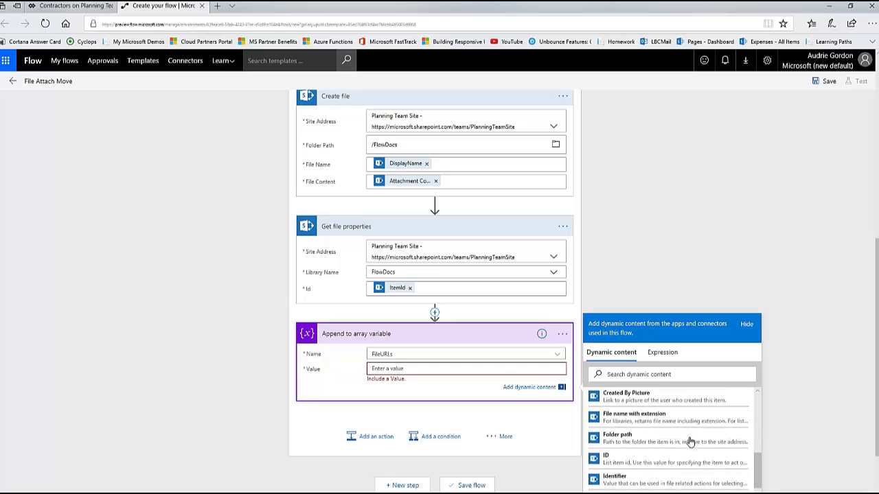
pyautogui.scroll(-1, 688, 438)
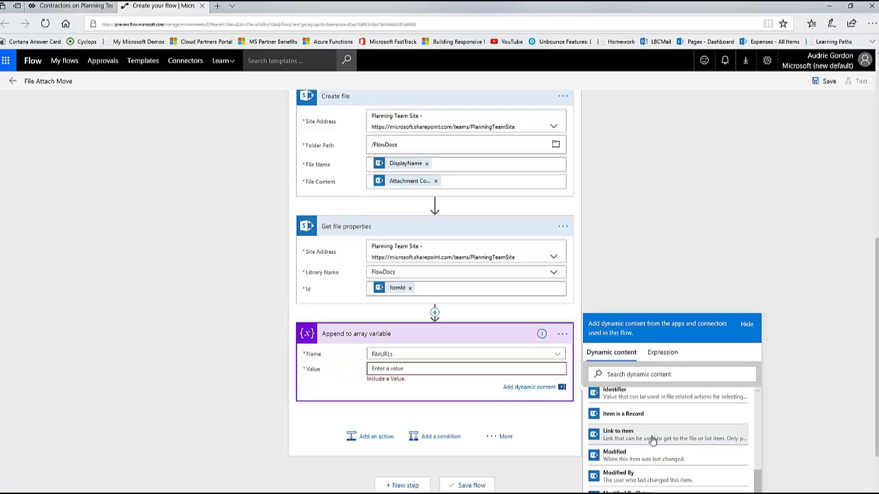
pyautogui.click(652, 440)
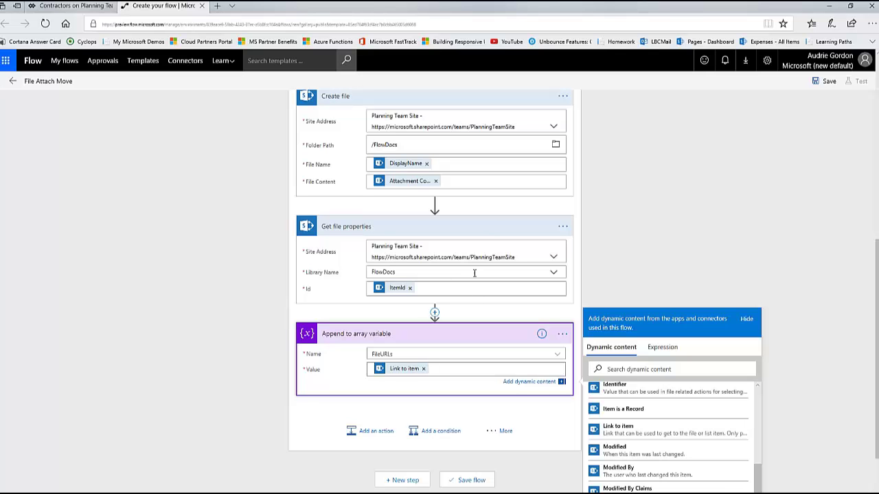
# Add a SharePoint Delete attachment action after Append to array variable inside the loop, searching for "Delete Attachment".
pyautogui.scroll(-1, 365, 359)
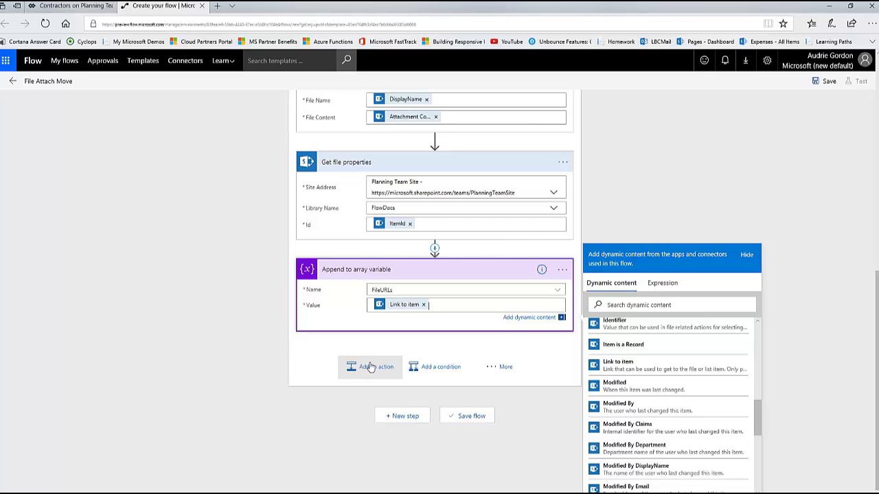
pyautogui.click(370, 368)
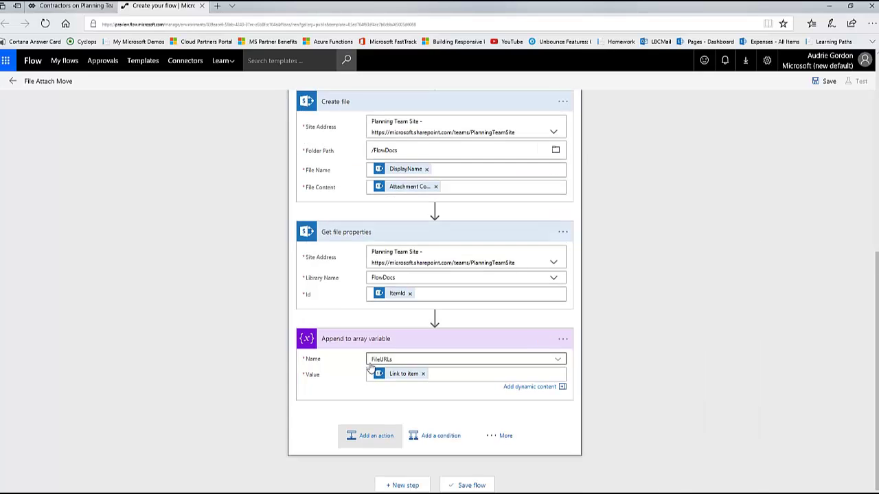
pyautogui.click(393, 441)
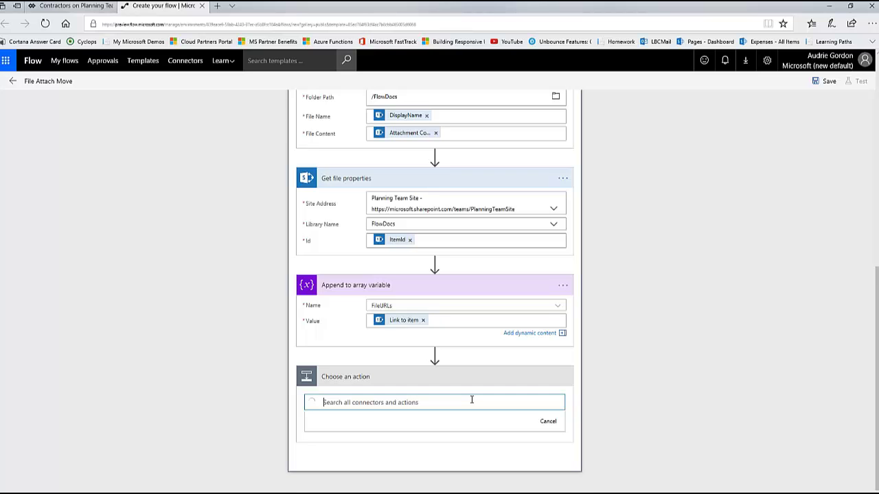
pyautogui.write('Delete Attachment')
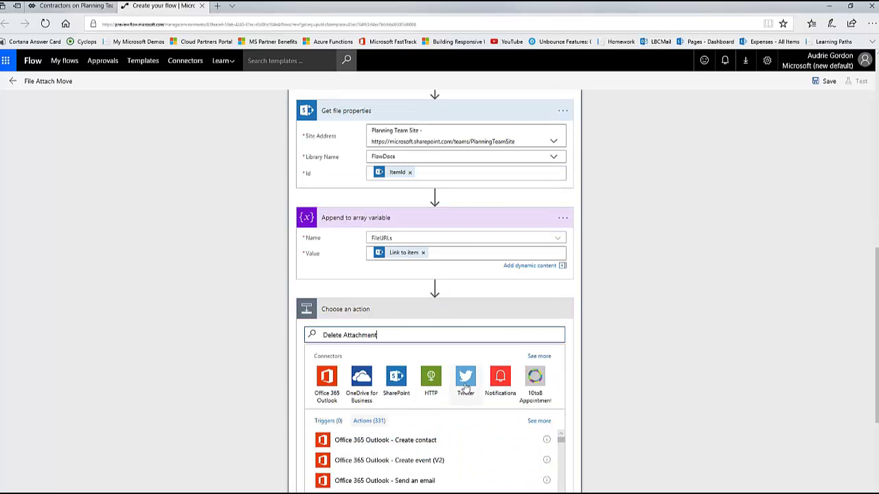
pyautogui.scroll(-2, 465, 389)
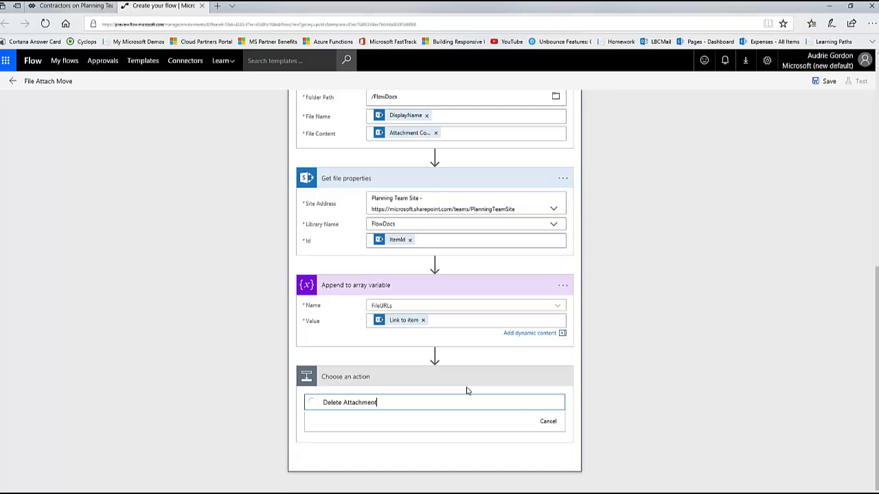
pyautogui.scroll(-2, 468, 398)
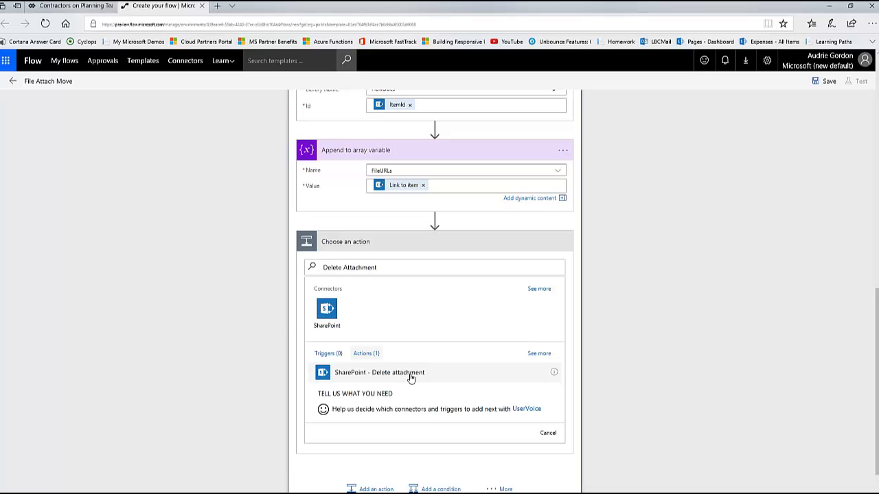
pyautogui.click(410, 378)
# Set the Delete attachment action's Site Address to Planning Team Site and its List Name to Contractors.
pyautogui.click(504, 451)
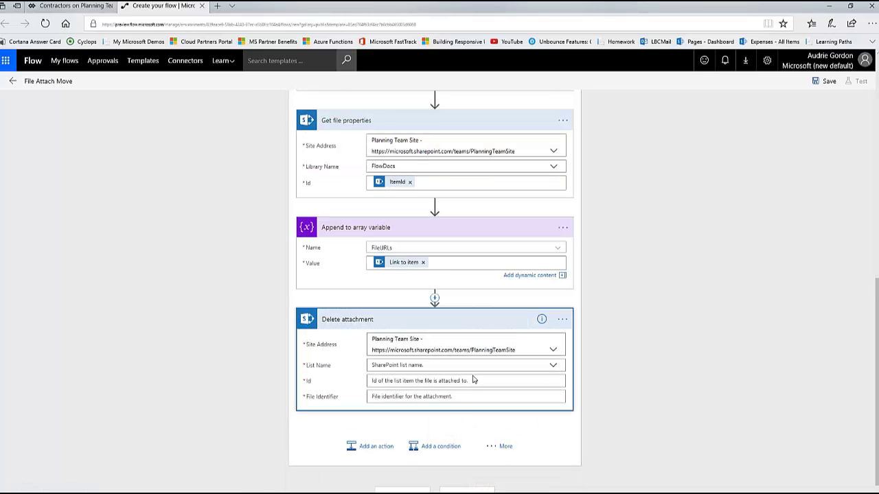
pyautogui.click(556, 368)
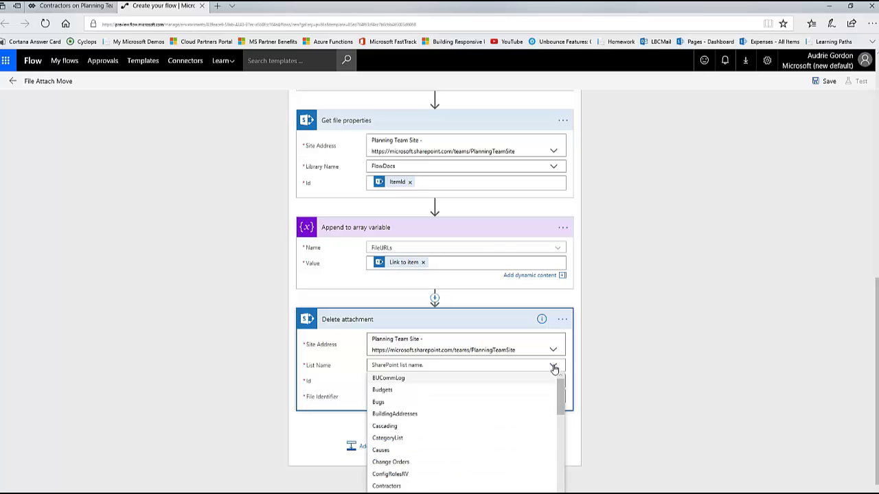
pyautogui.scroll(-1, 496, 422)
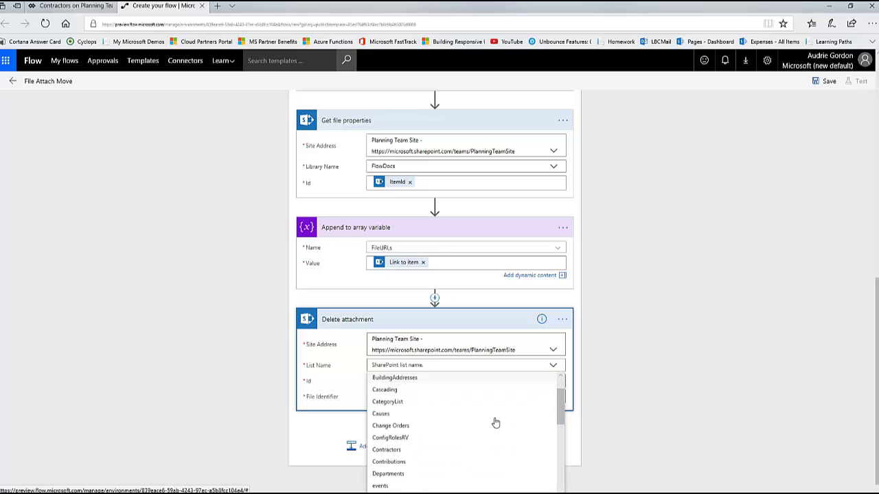
pyautogui.click(470, 447)
# Fill the Delete attachment action's Id with the PowerApps GetAttachContent_Id value and its File Identifier with the Id output of GetAttachList.
pyautogui.click(444, 383)
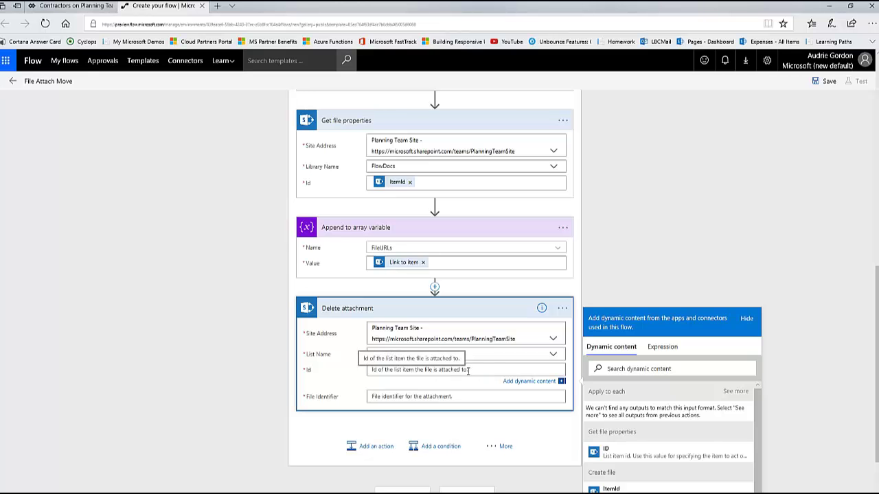
pyautogui.scroll(1, 673, 363)
pyautogui.scroll(-3, 680, 412)
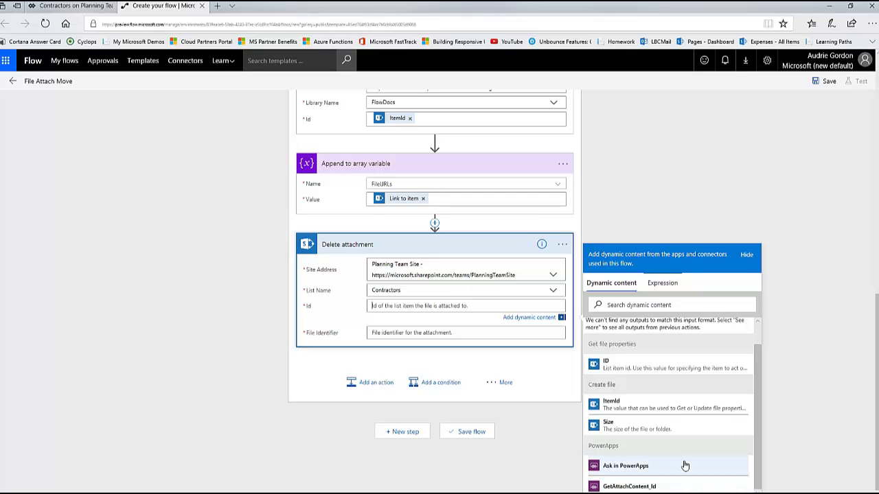
pyautogui.click(627, 488)
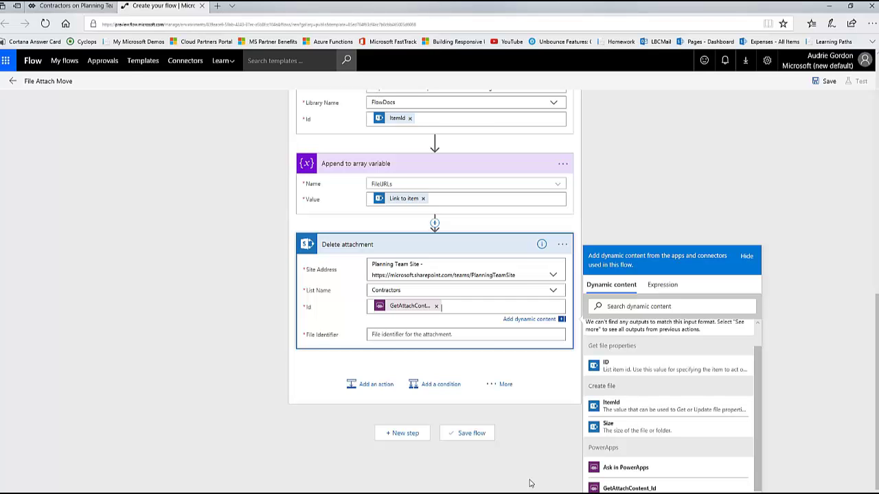
pyautogui.click(384, 336)
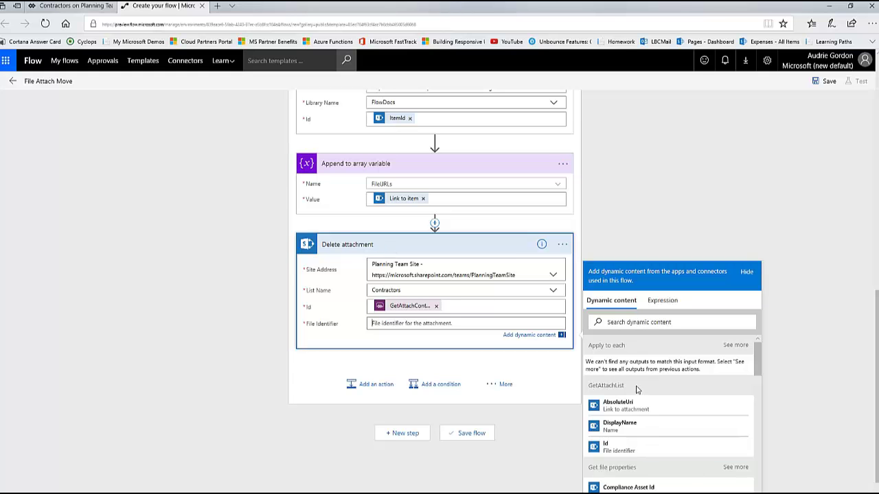
pyautogui.scroll(-1, 638, 394)
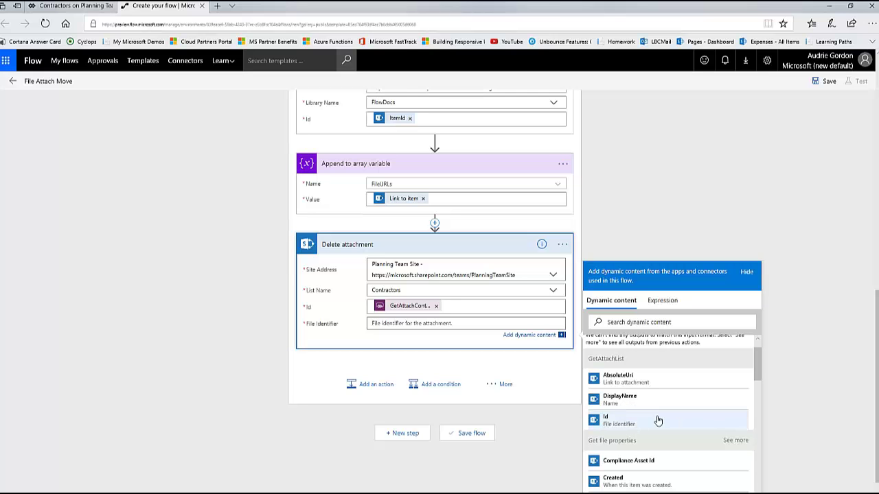
pyautogui.click(642, 422)
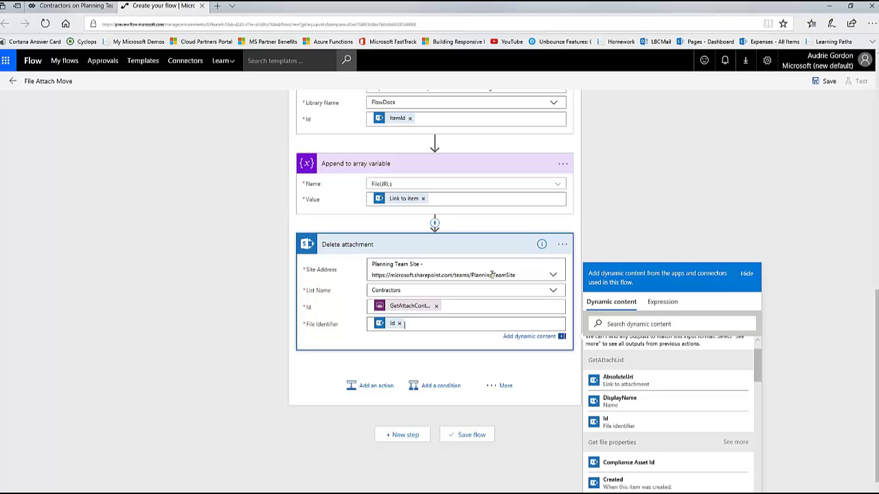
# Add a SharePoint Update file properties action after Delete attachment inside the loop, searching for "Update file properties".
pyautogui.click(371, 393)
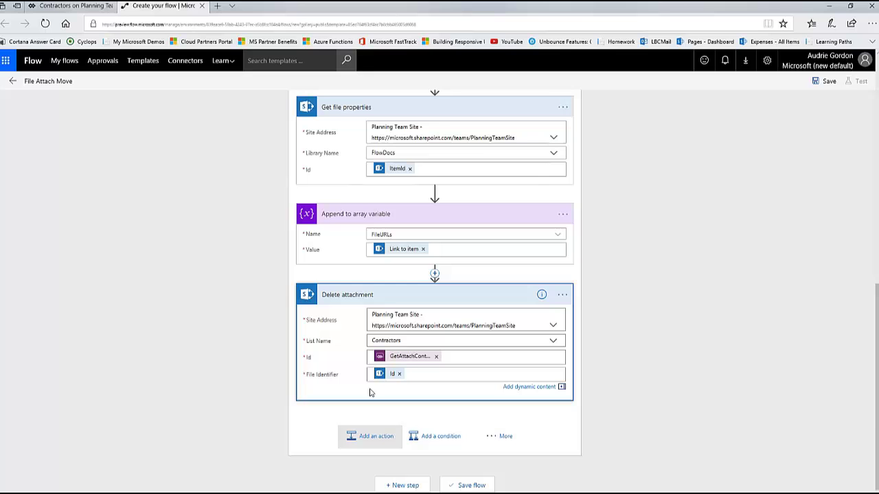
pyautogui.click(376, 438)
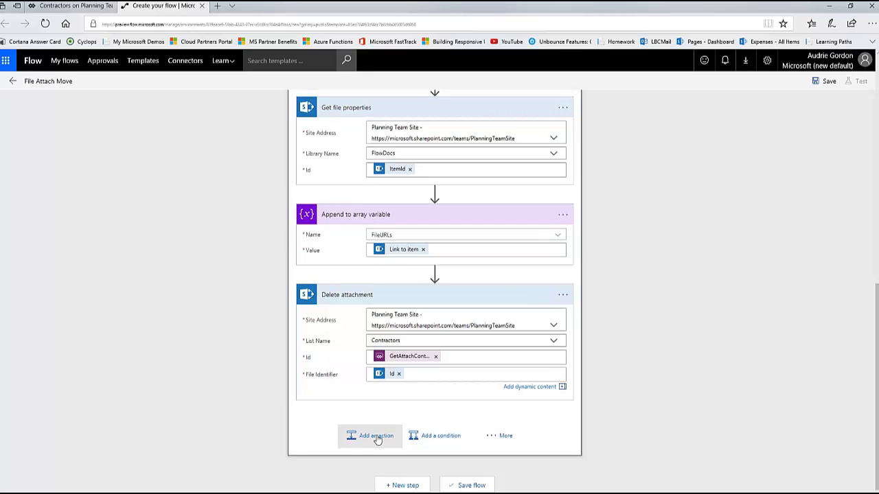
pyautogui.click(376, 436)
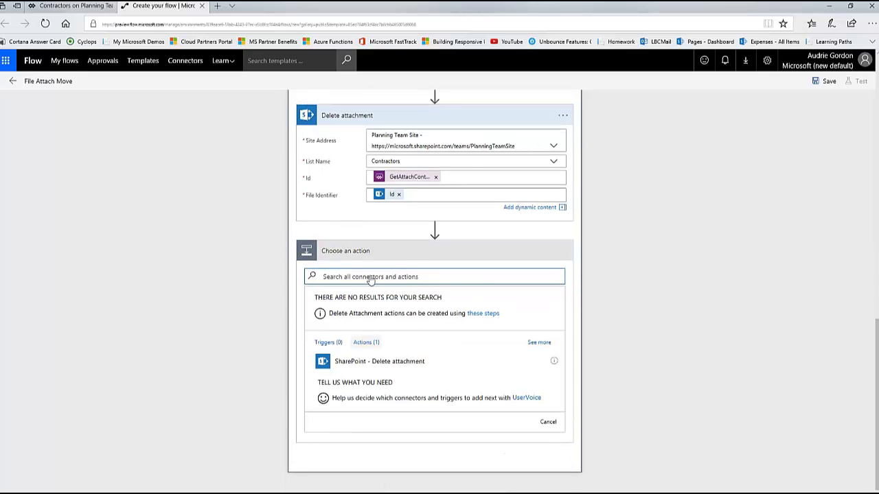
pyautogui.click(483, 276)
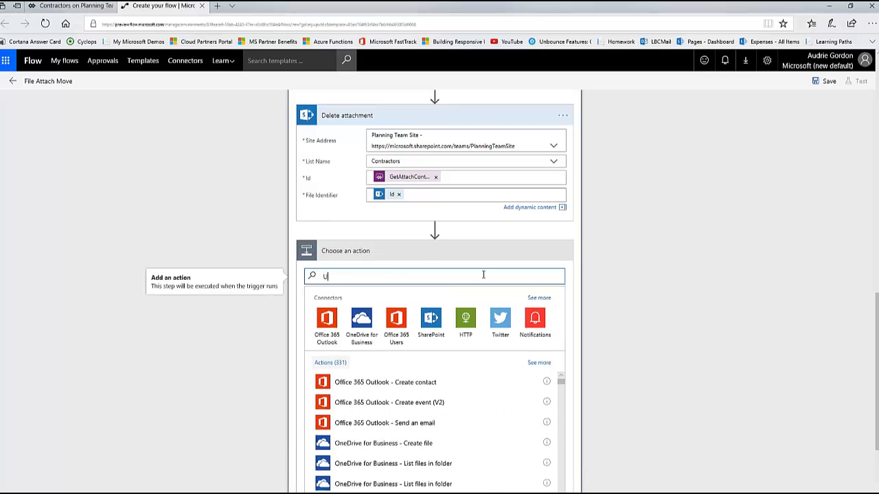
pyautogui.write('Updae')
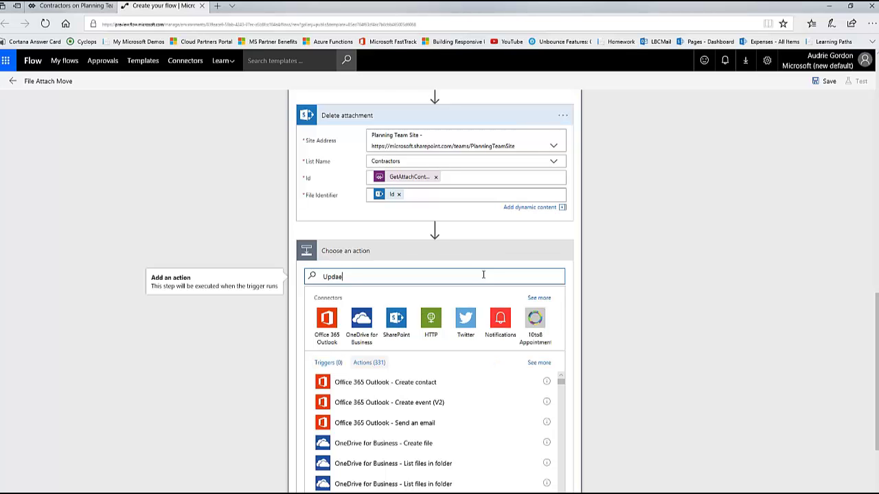
pyautogui.press('BackSpace')
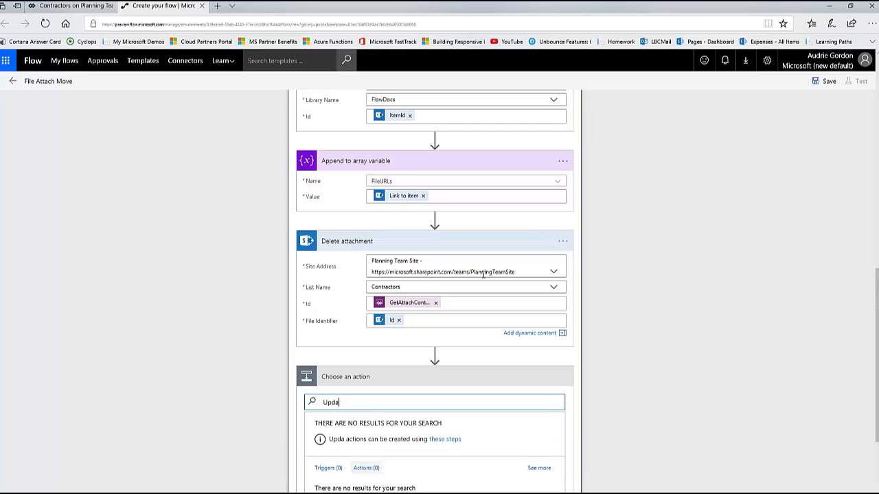
pyautogui.write('te file pr')
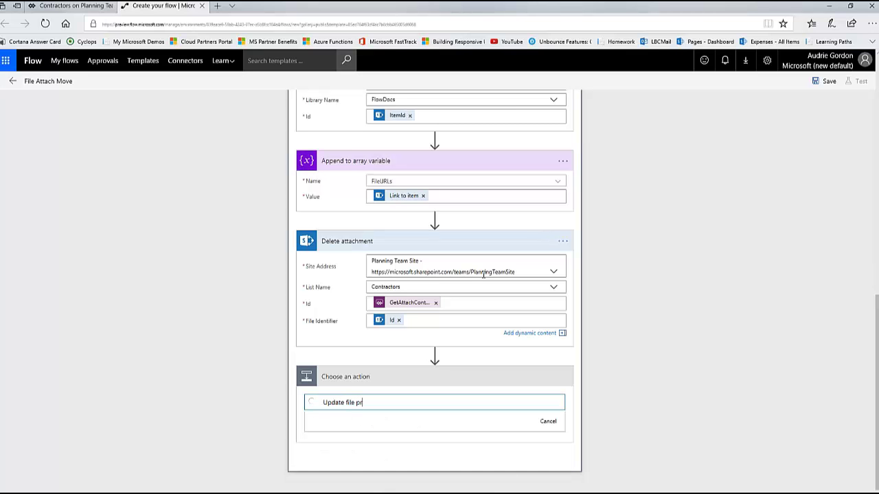
pyautogui.write('operties')
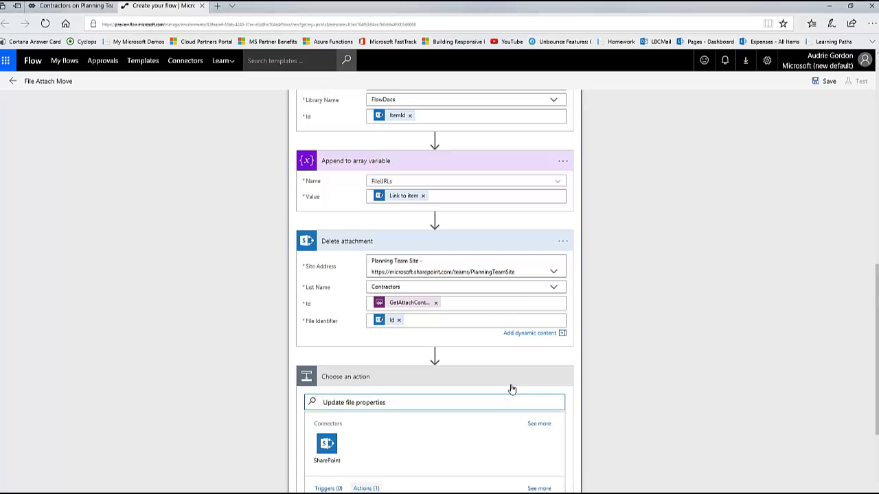
pyautogui.scroll(-2, 511, 388)
pyautogui.click(417, 381)
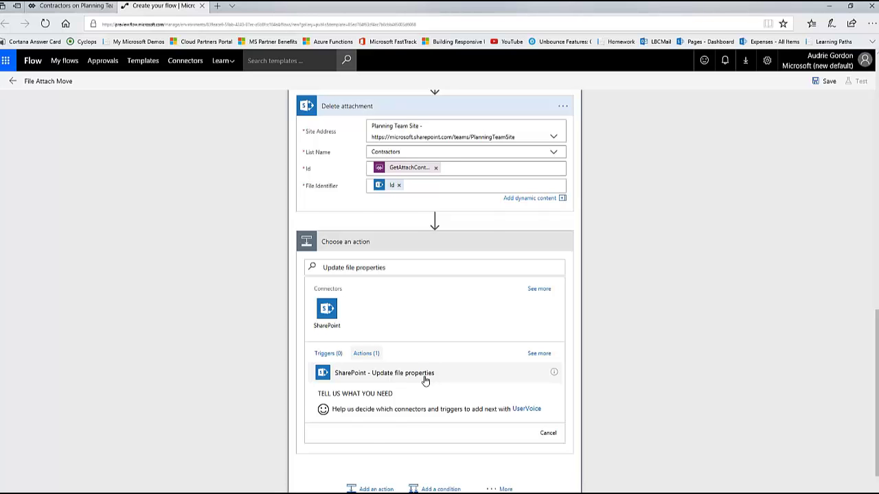
pyautogui.click(425, 380)
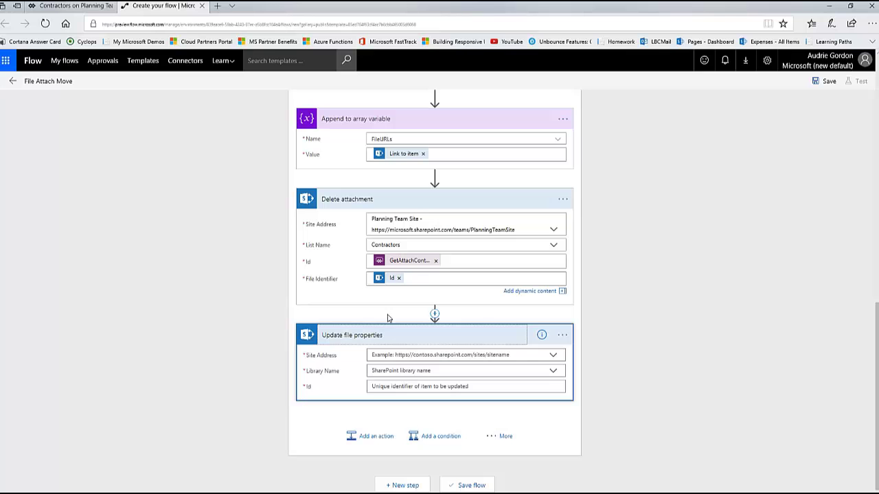
# Set the Update file properties action's Site Address to Planning Team Site and its Library Name to FlowDocs.
pyautogui.click(554, 356)
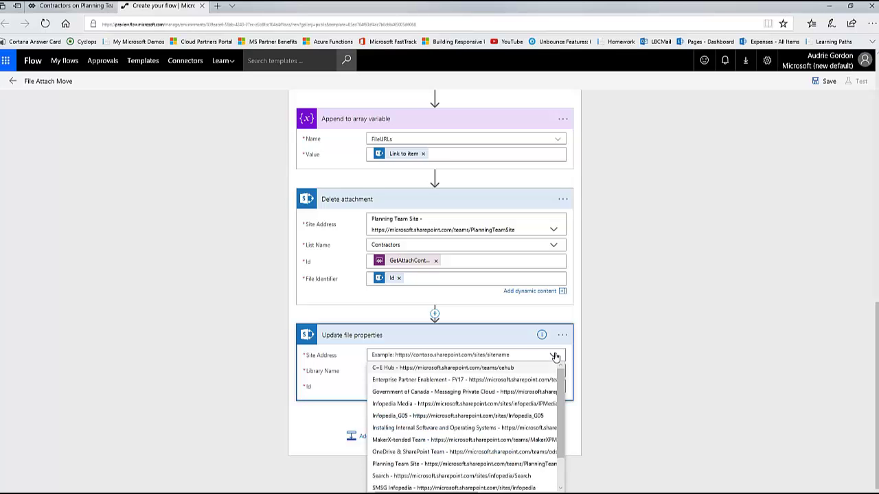
pyautogui.click(481, 466)
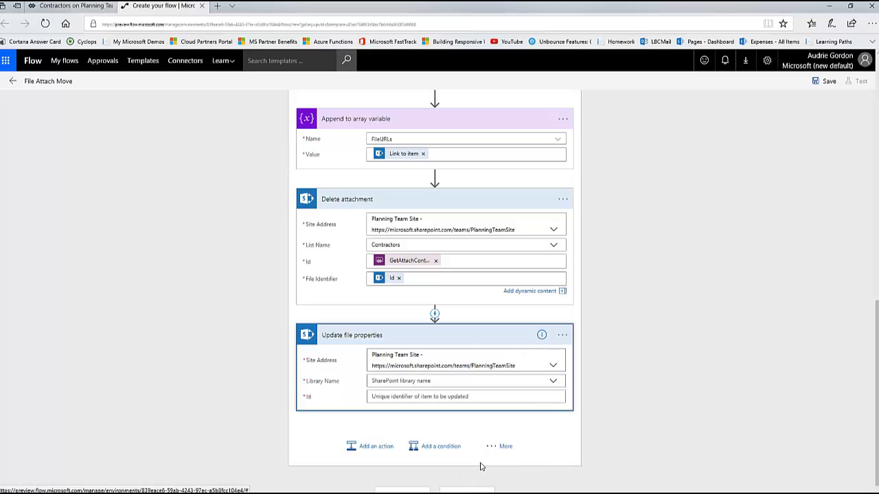
pyautogui.click(553, 382)
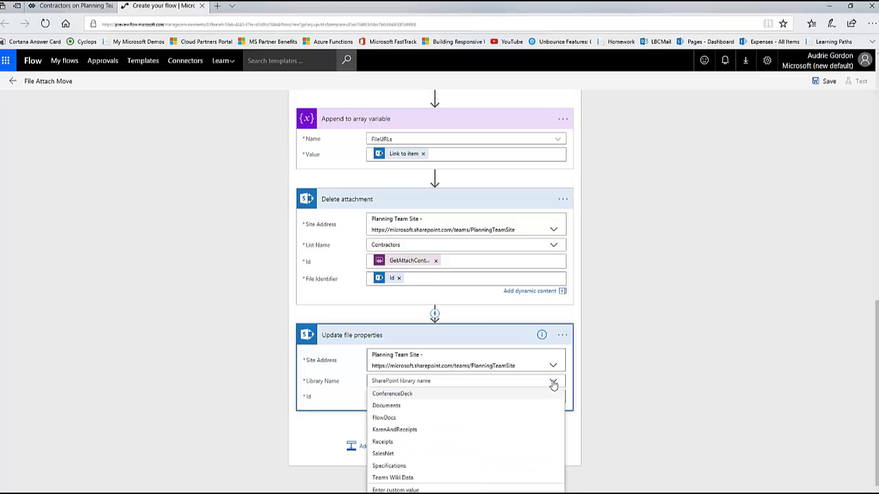
pyautogui.click(492, 420)
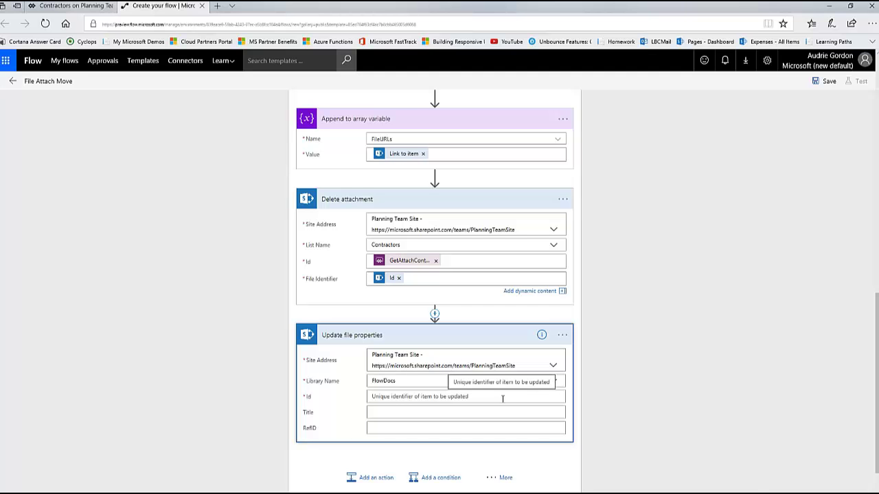
# Fill the Update file properties action's Id with the ID output of Get file properties and its Title with the DisplayName output of GetAttachList.
pyautogui.click(503, 399)
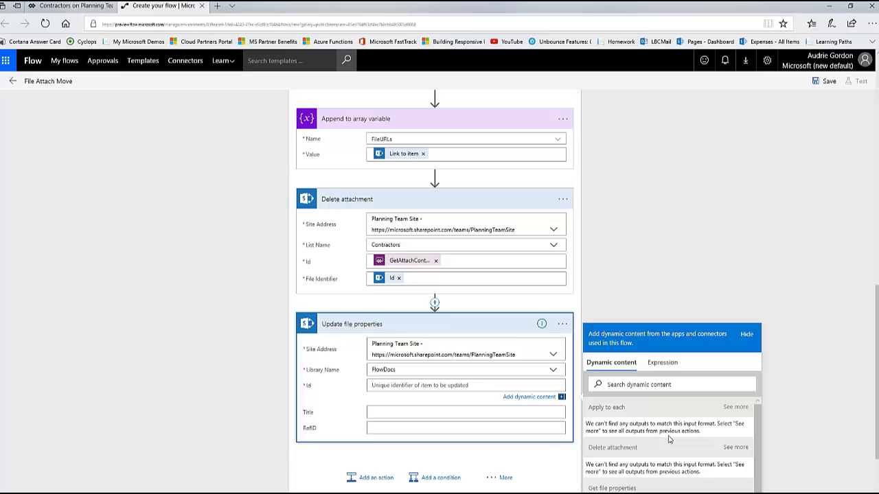
pyautogui.scroll(-3, 670, 439)
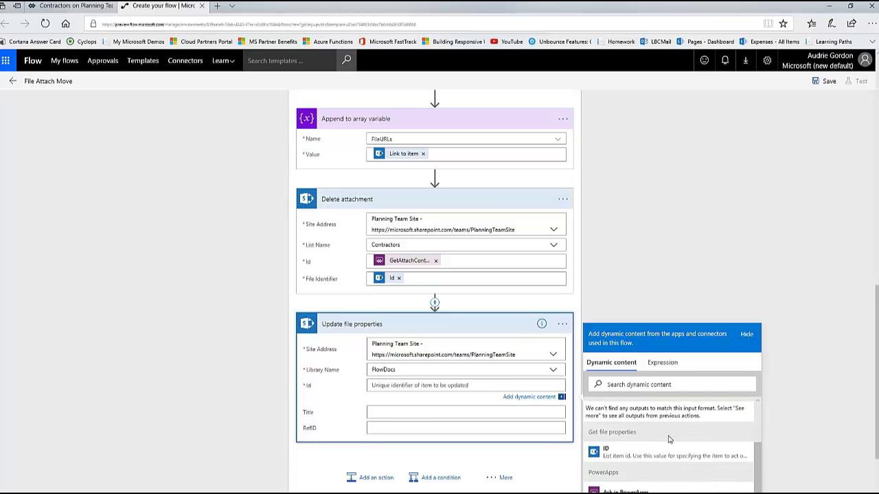
pyautogui.scroll(-1, 669, 440)
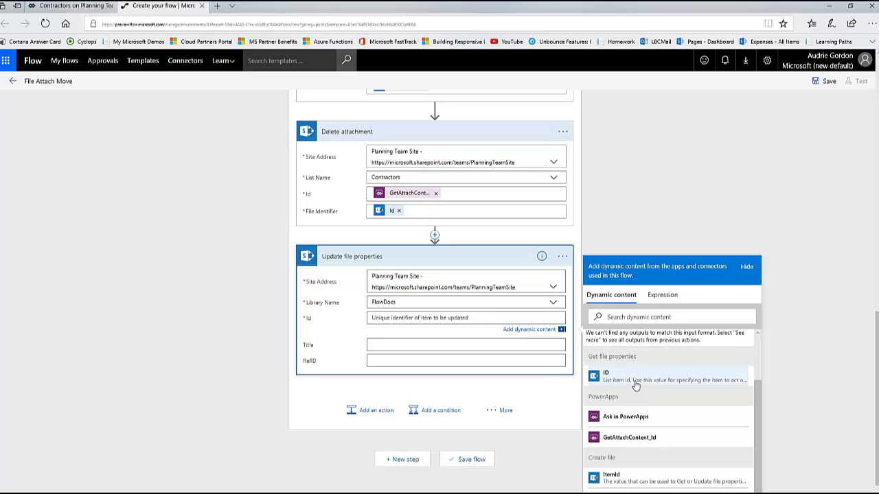
pyautogui.click(636, 376)
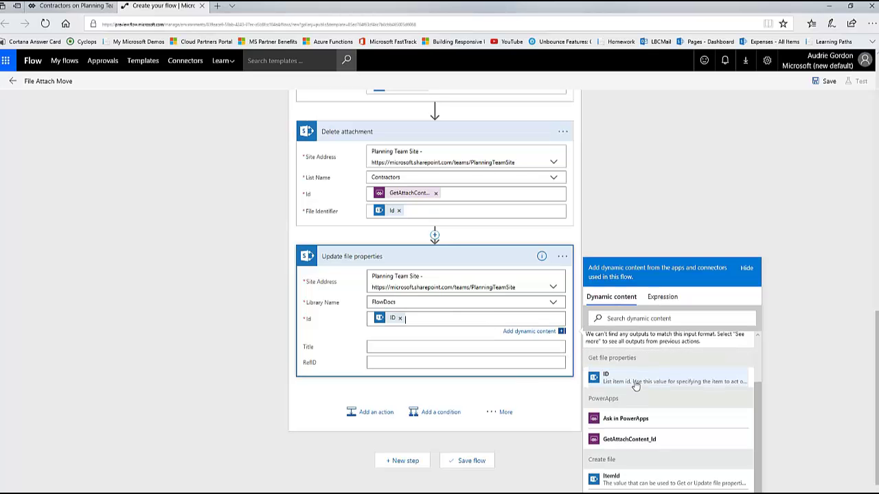
pyautogui.click(397, 346)
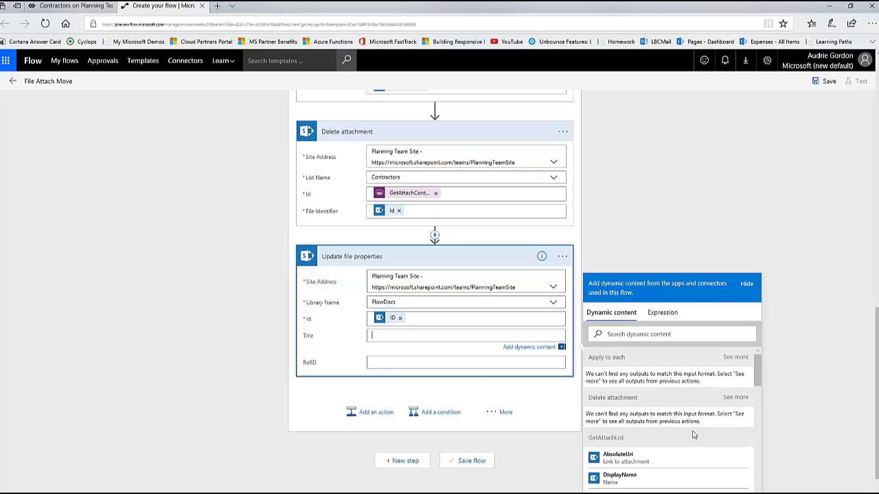
pyautogui.scroll(-1, 698, 428)
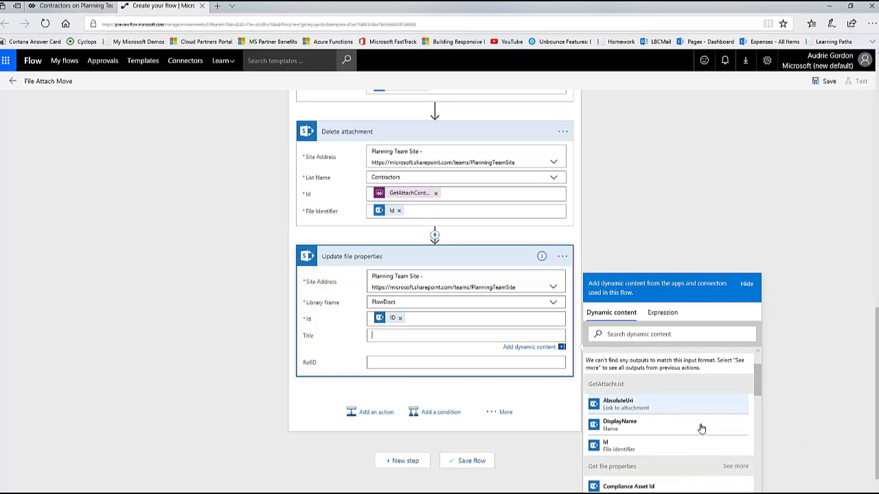
pyautogui.click(622, 426)
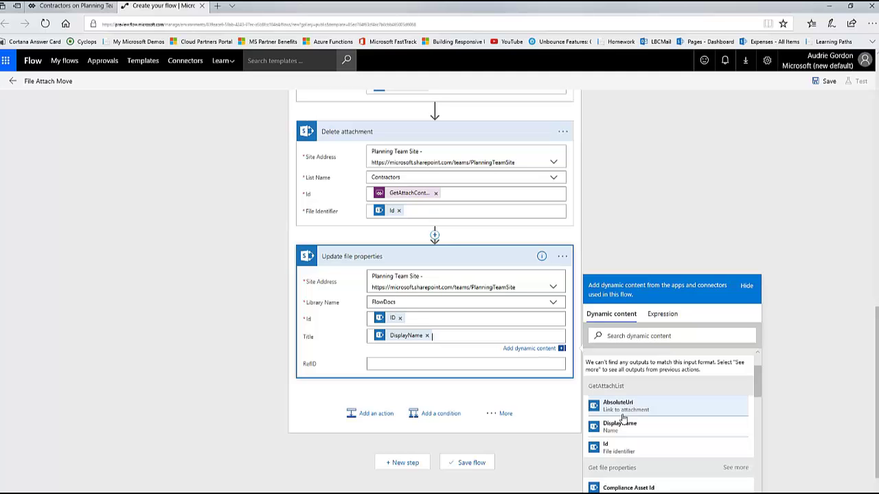
# Fill the Update file properties action's RefID with the Ask in PowerApps dynamic content.
pyautogui.click(475, 363)
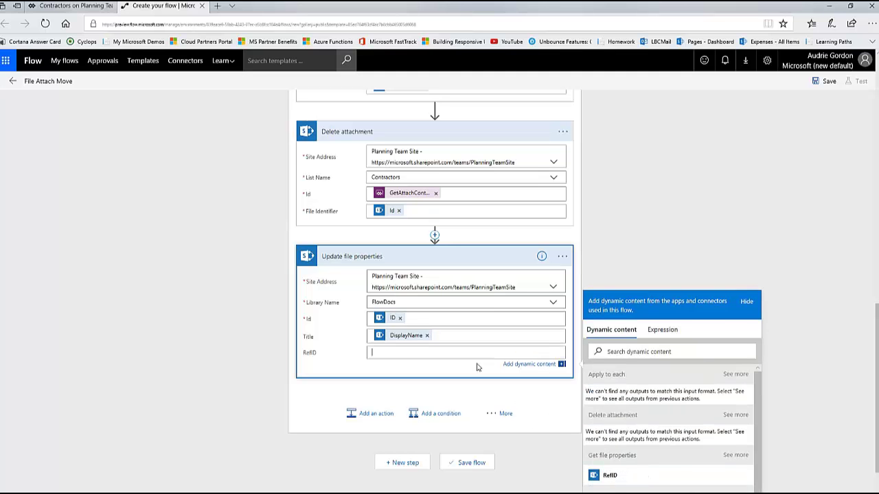
pyautogui.scroll(-3, 689, 415)
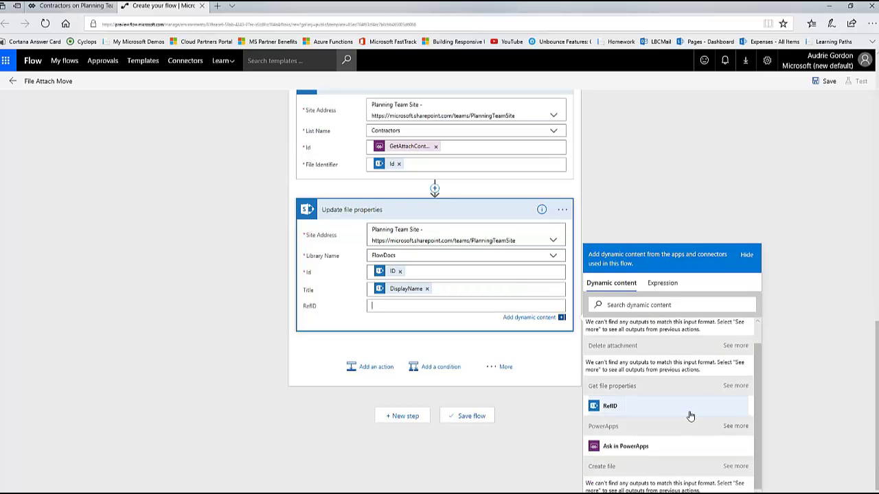
pyautogui.scroll(5, 689, 415)
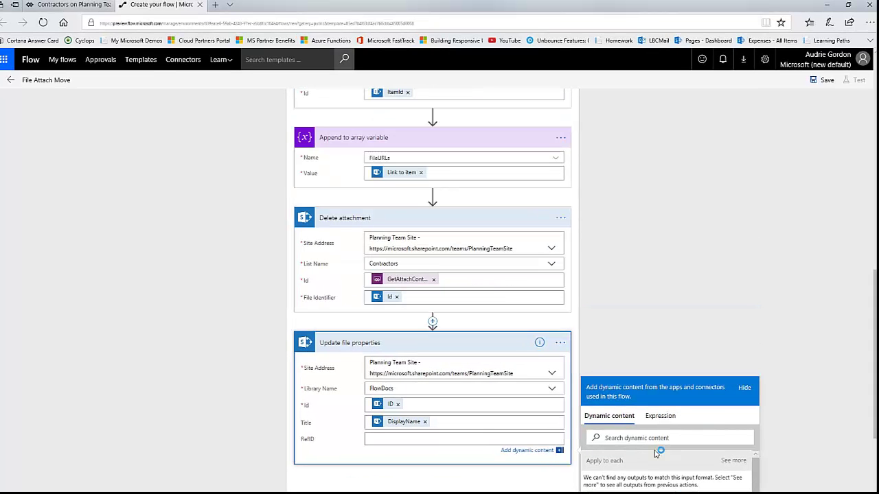
pyautogui.click(499, 298)
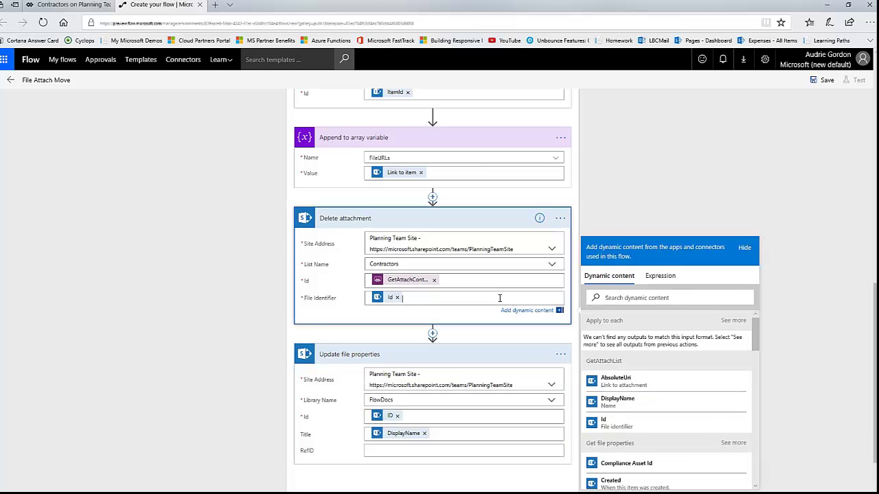
pyautogui.scroll(-5, 653, 384)
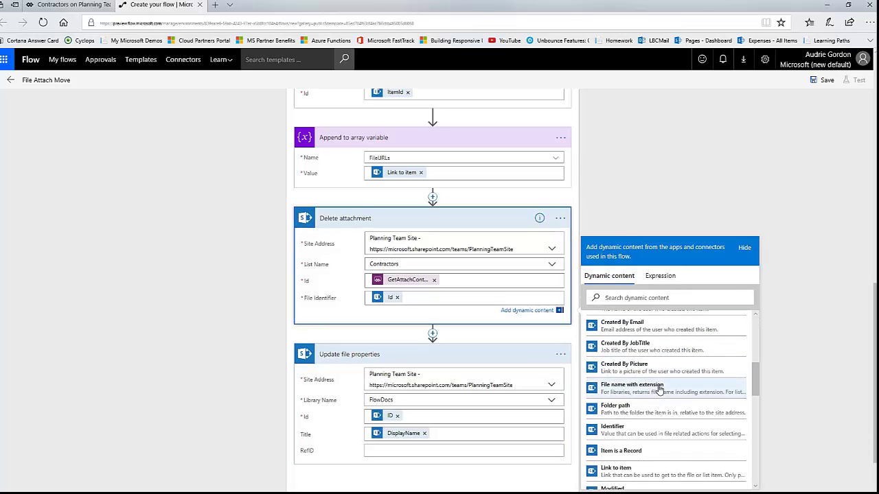
pyautogui.scroll(-10, 659, 390)
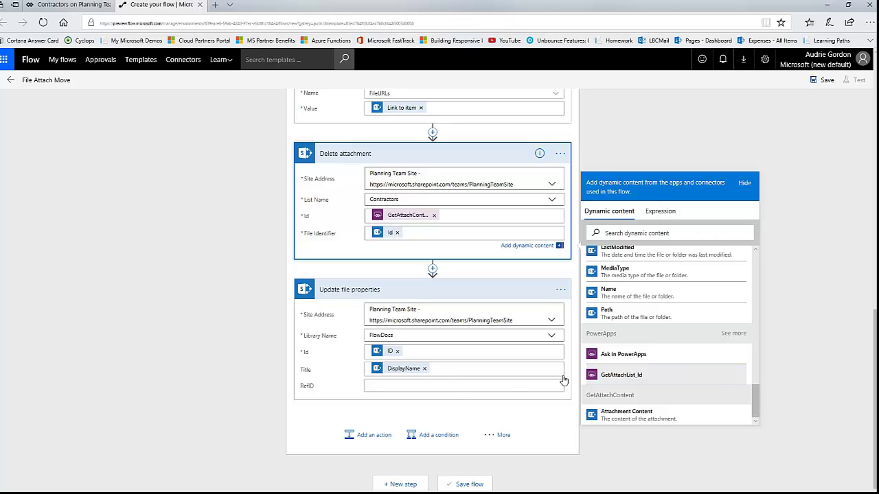
pyautogui.click(470, 389)
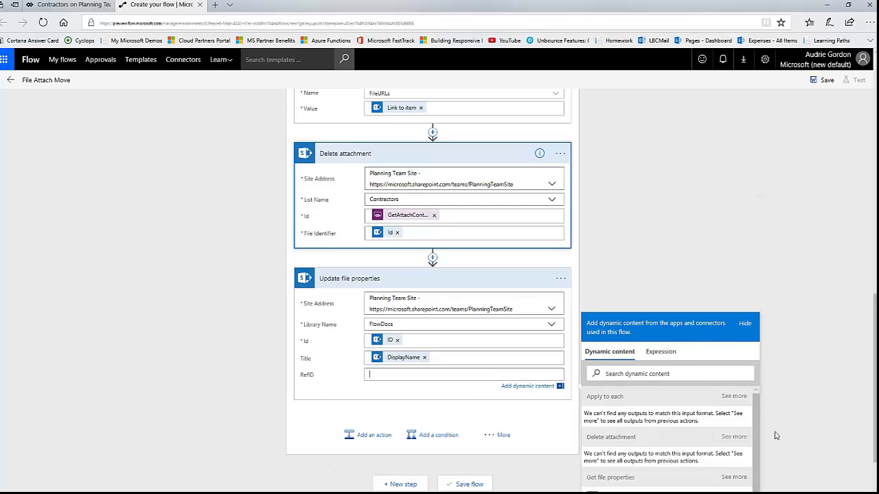
pyautogui.scroll(-5, 690, 433)
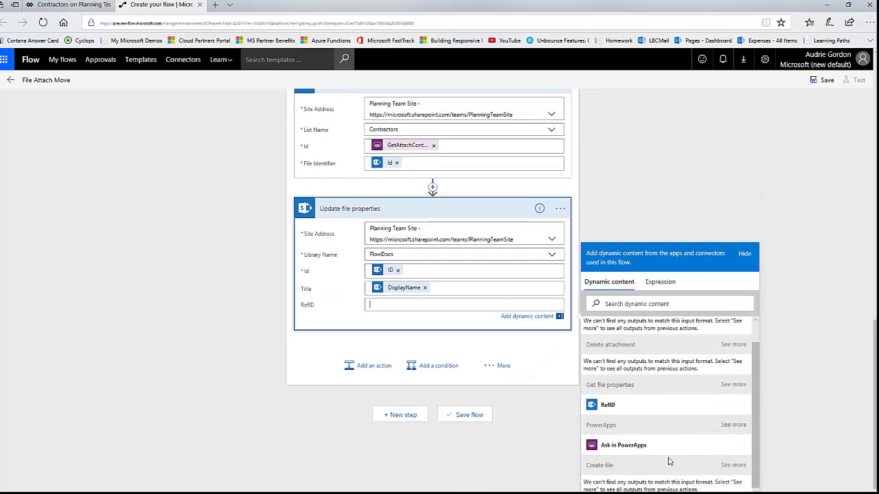
pyautogui.click(625, 446)
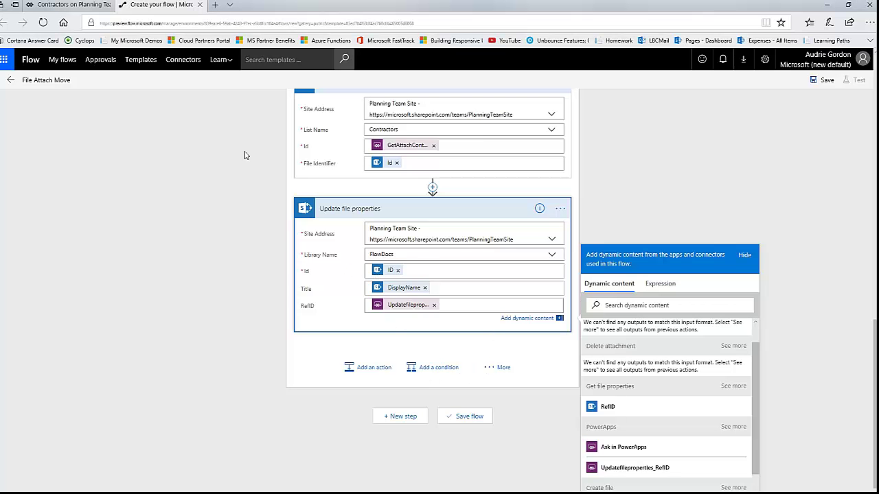
# Add a Data Operations Join action after Update file properties inside the loop, searching for "Join".
pyautogui.click(402, 417)
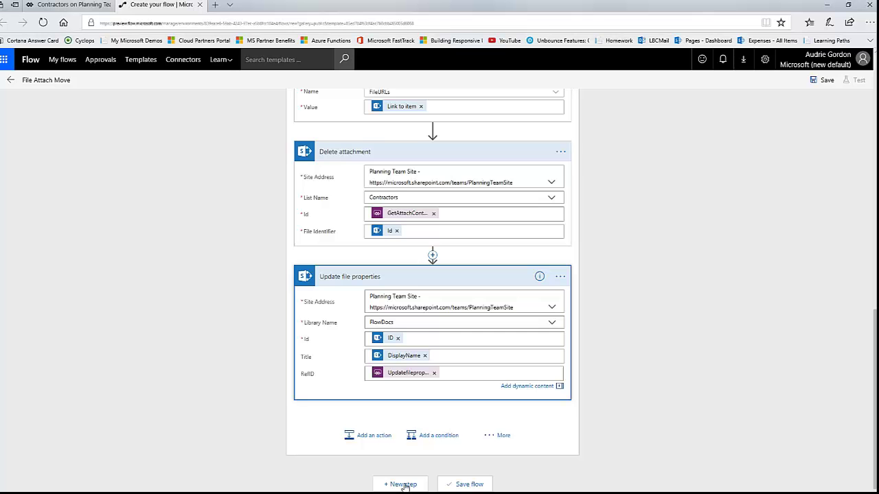
pyautogui.scroll(3, 522, 243)
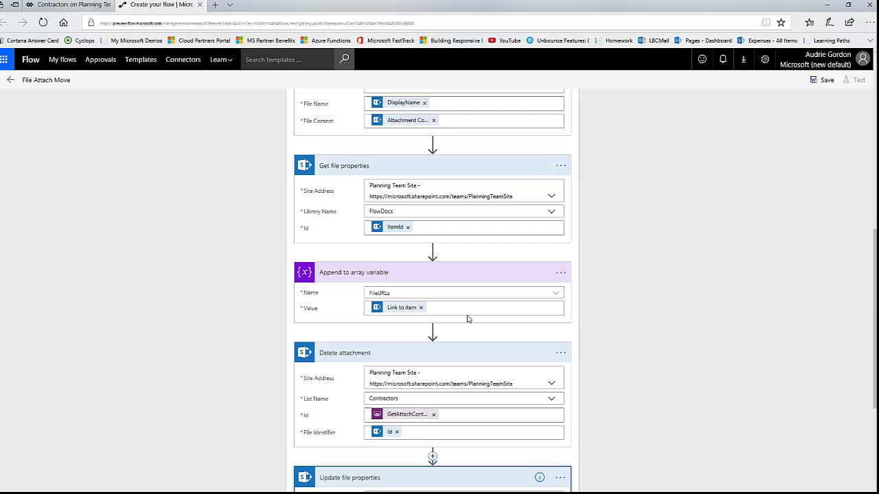
pyautogui.scroll(-2, 467, 318)
pyautogui.scroll(-4, 467, 318)
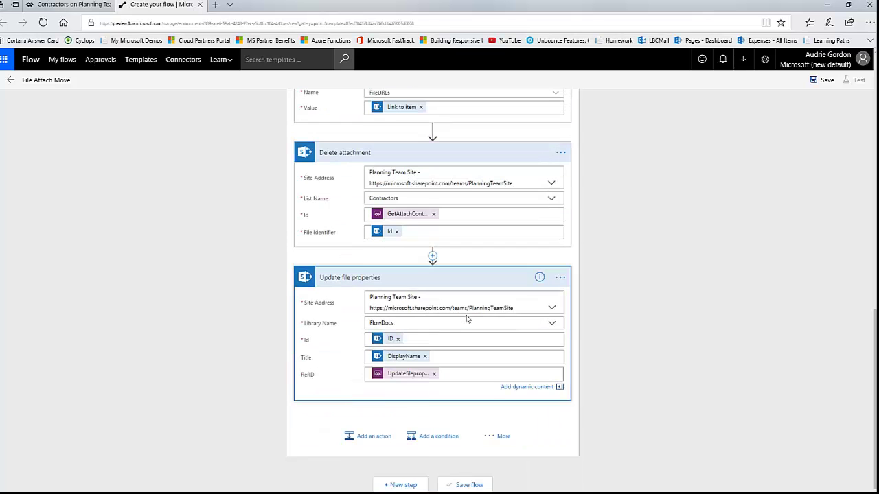
pyautogui.click(374, 435)
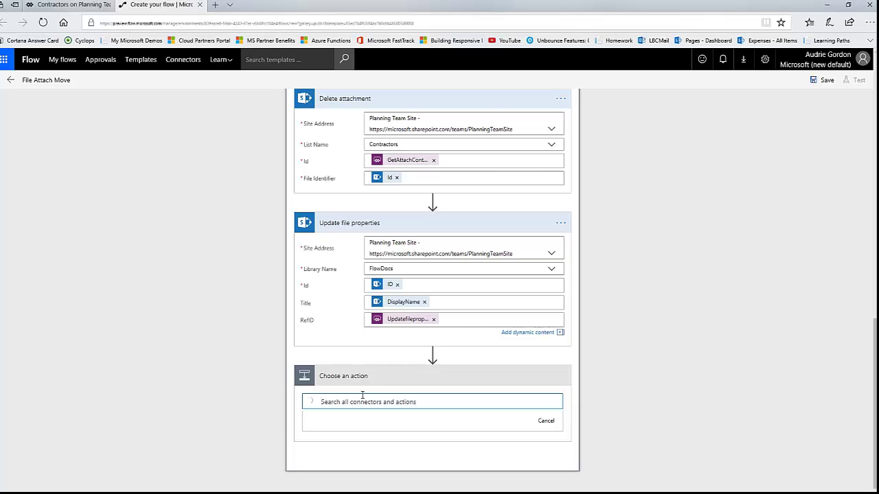
pyautogui.write('Join')
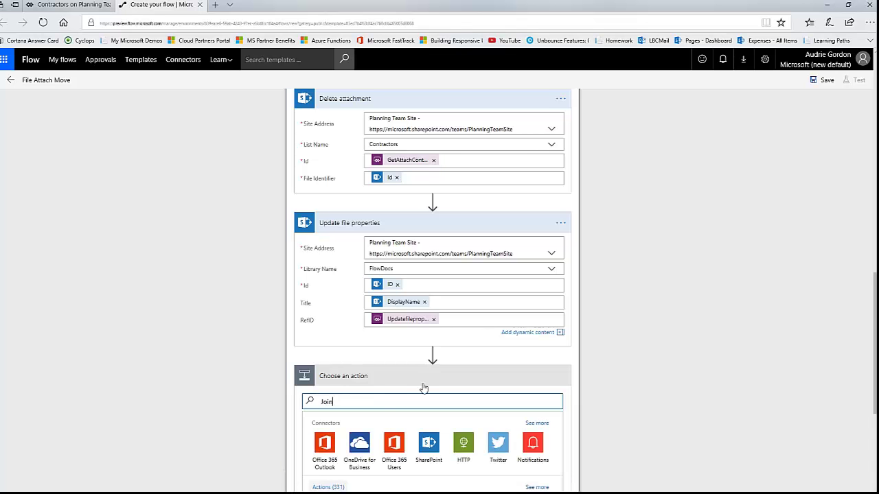
pyautogui.scroll(-3, 661, 417)
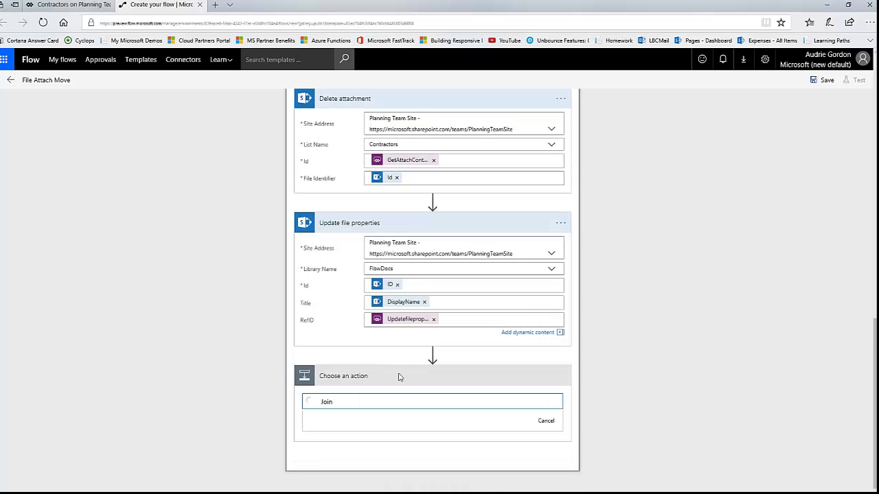
pyautogui.scroll(-3, 428, 417)
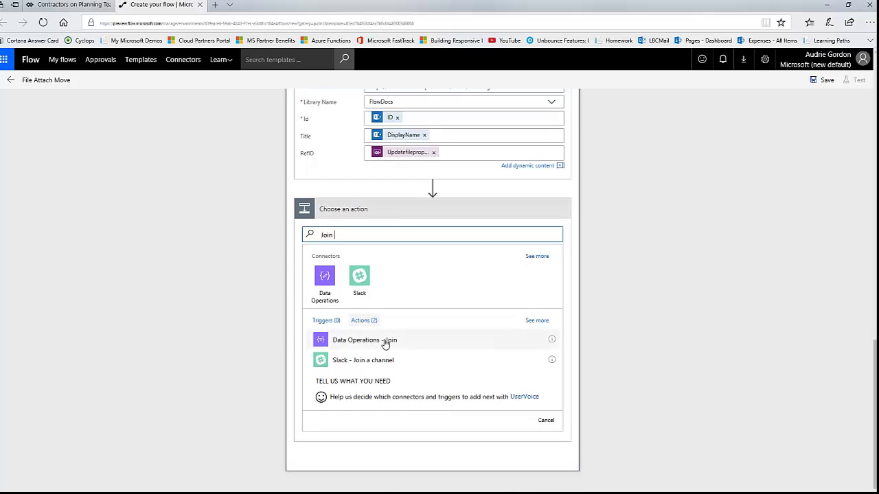
pyautogui.click(385, 343)
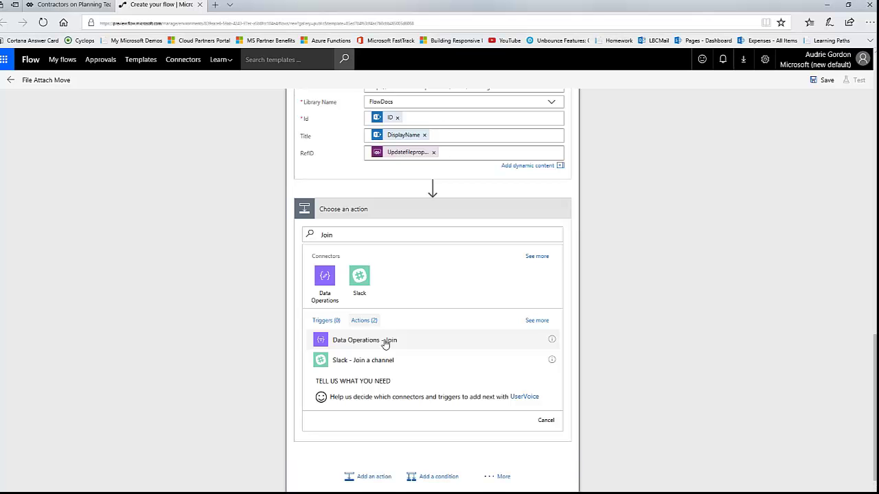
pyautogui.click(385, 341)
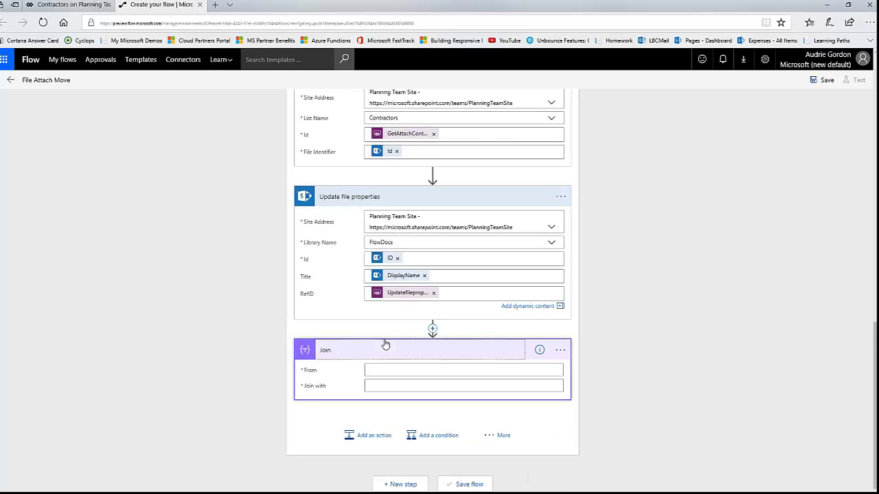
# Set the Join action's From to the FileURLs variable and its Join with separator to ^.
pyautogui.click(525, 368)
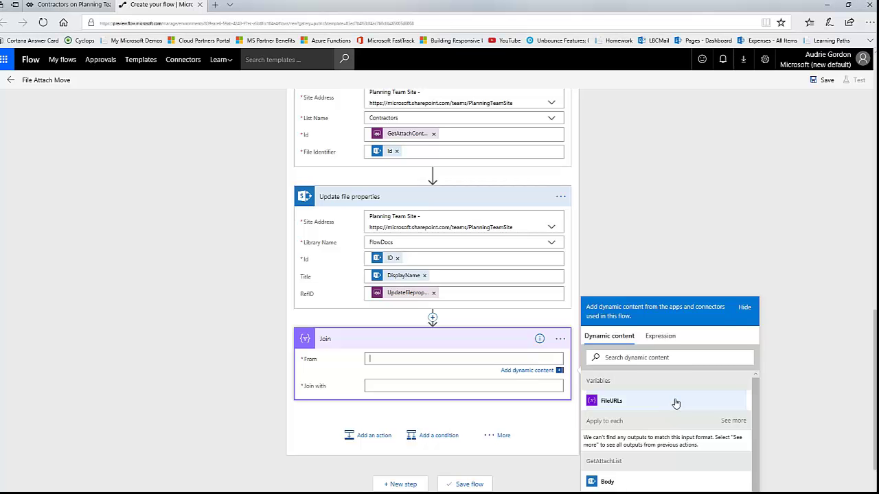
pyautogui.click(675, 404)
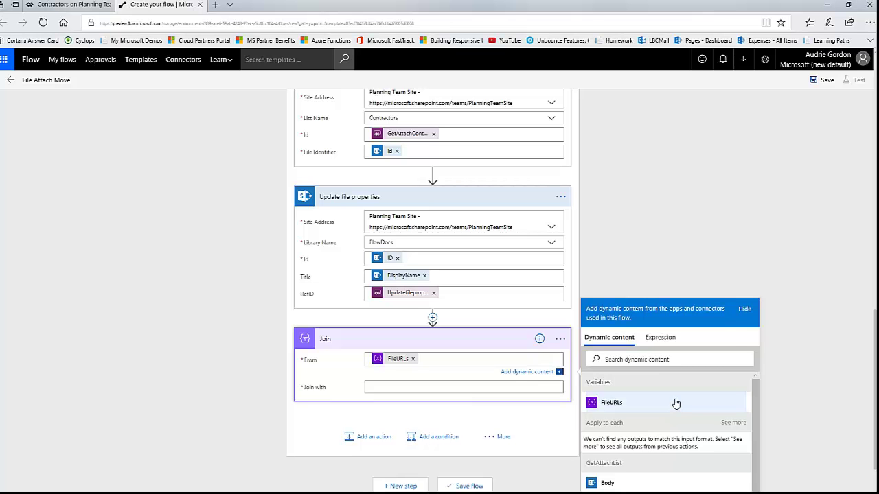
pyautogui.click(473, 388)
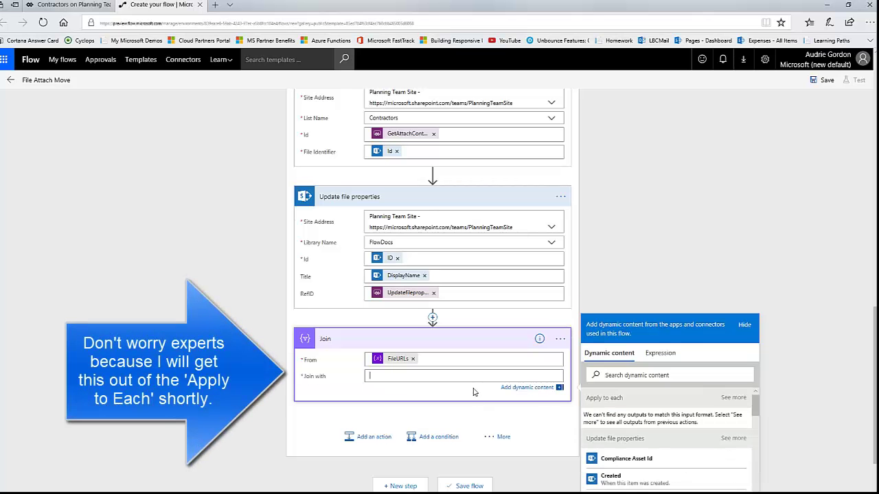
pyautogui.write('^')
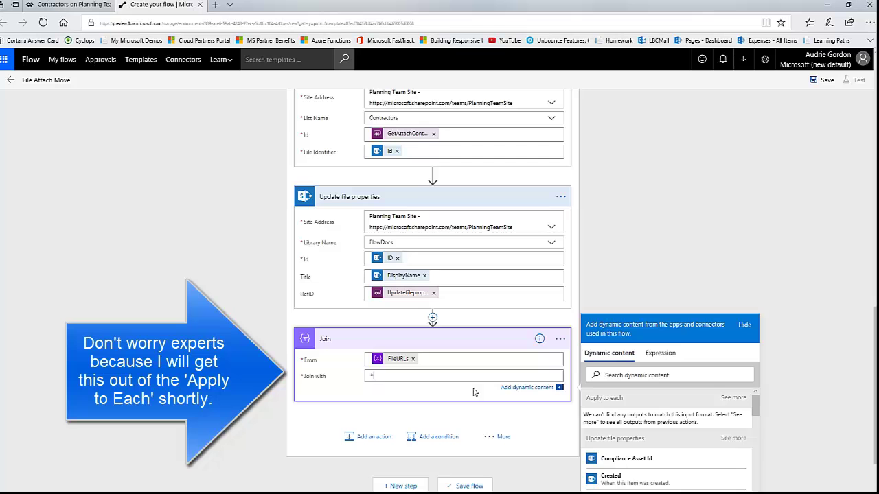
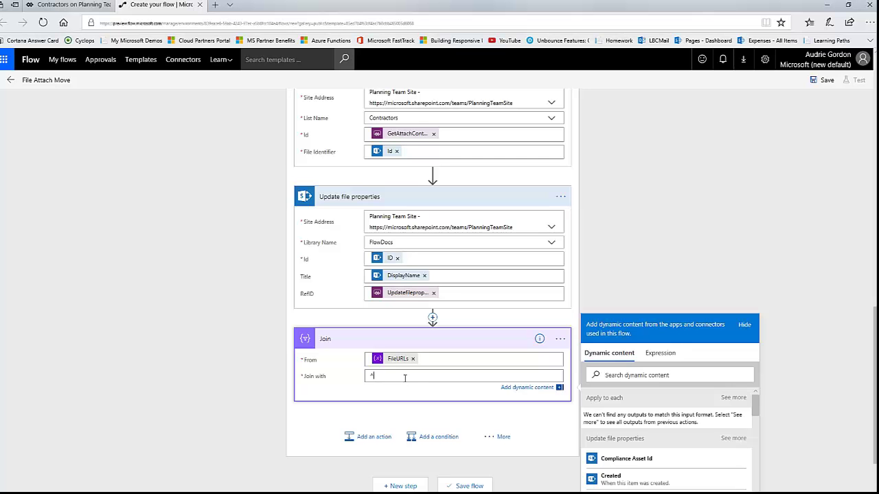
# Add a Respond to PowerApps action after Join inside the loop, searching for "Respond to".
pyautogui.click(376, 439)
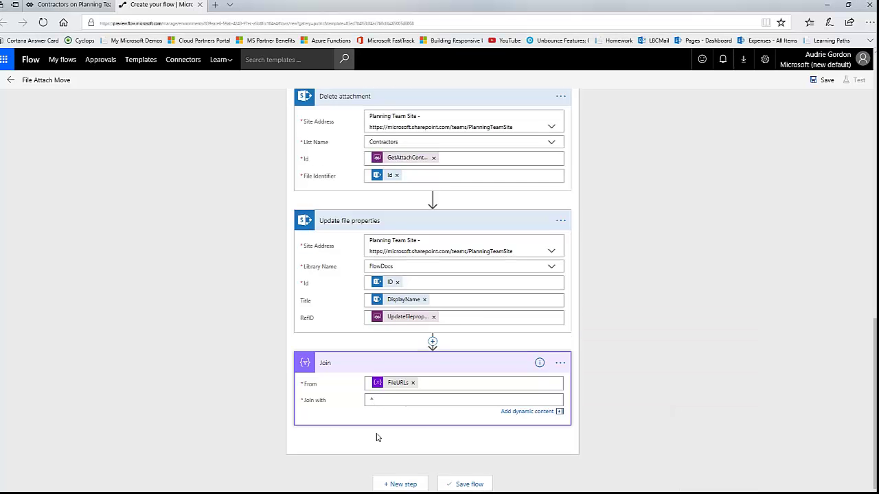
pyautogui.click(400, 484)
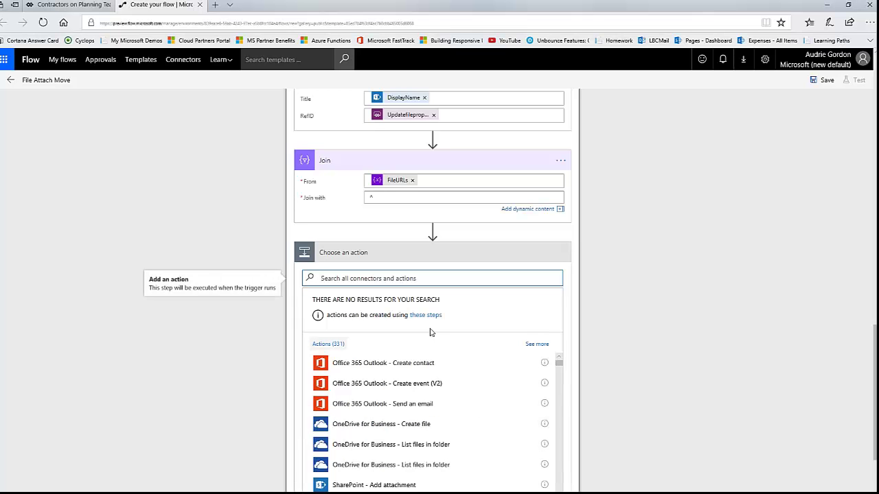
pyautogui.write('Respnod')
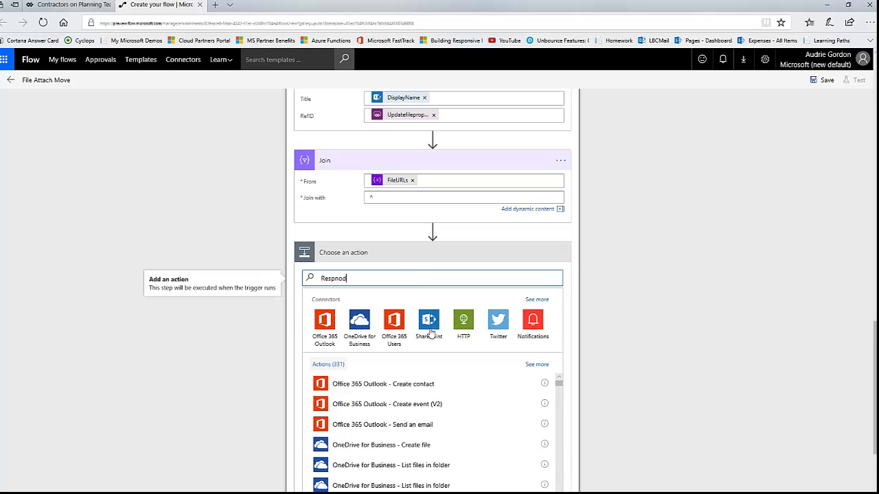
pyautogui.press('BackSpace')
pyautogui.press('BackSpace')
pyautogui.press('BackSpace')
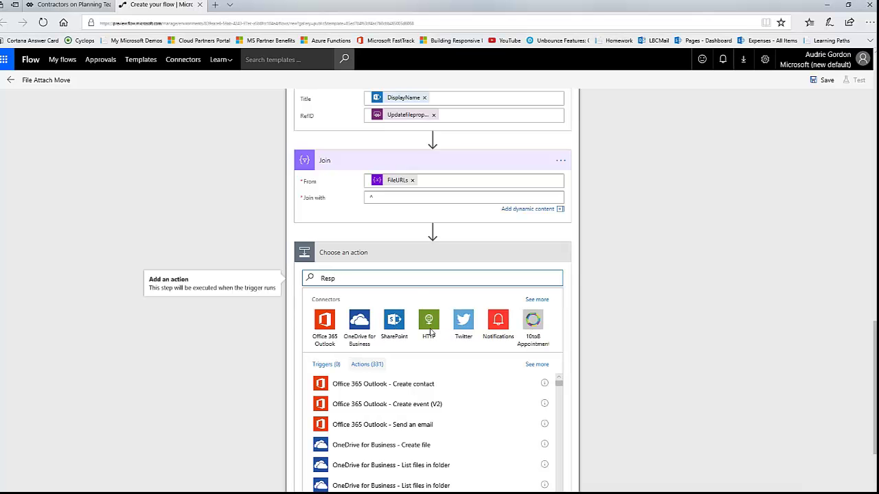
pyautogui.write('on')
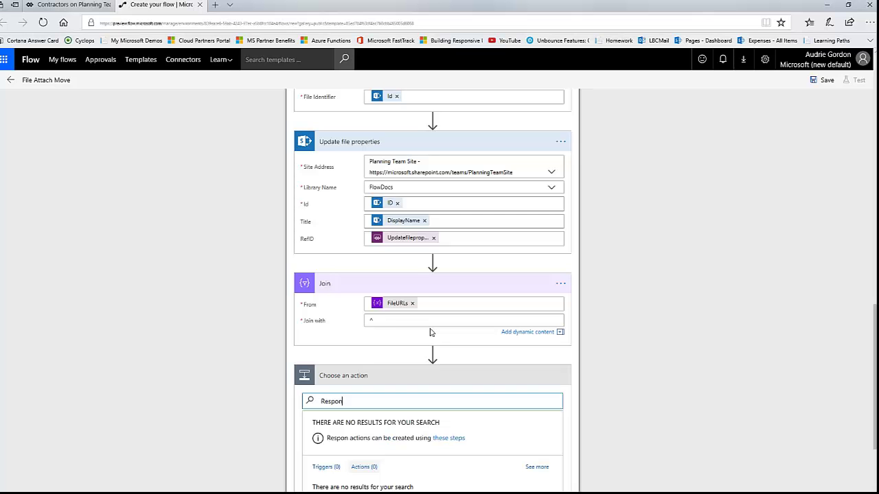
pyautogui.write('d to')
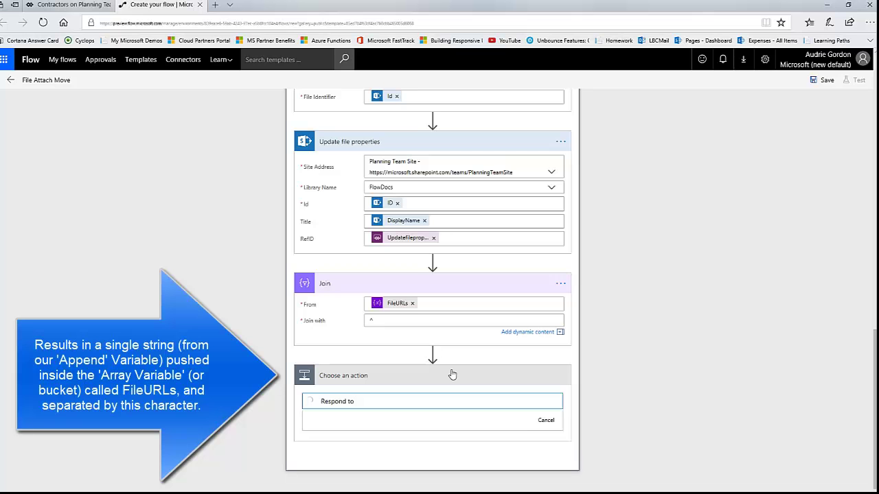
pyautogui.scroll(-3, 452, 375)
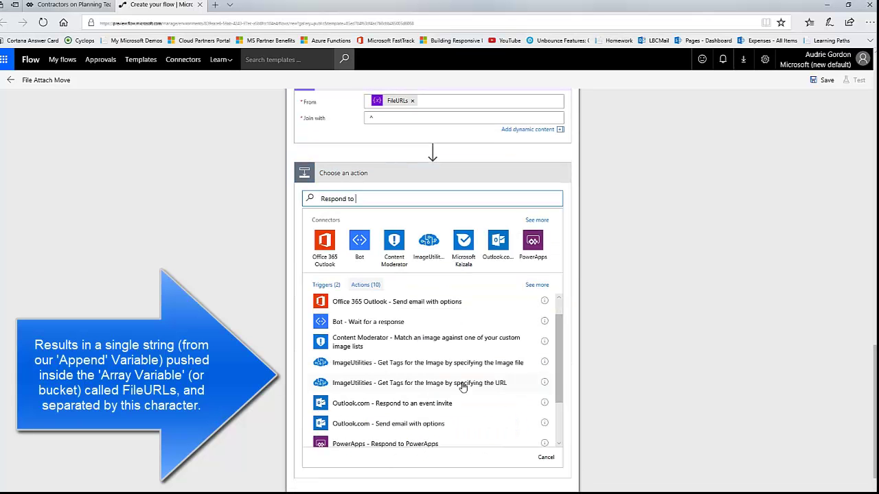
pyautogui.scroll(-2, 461, 386)
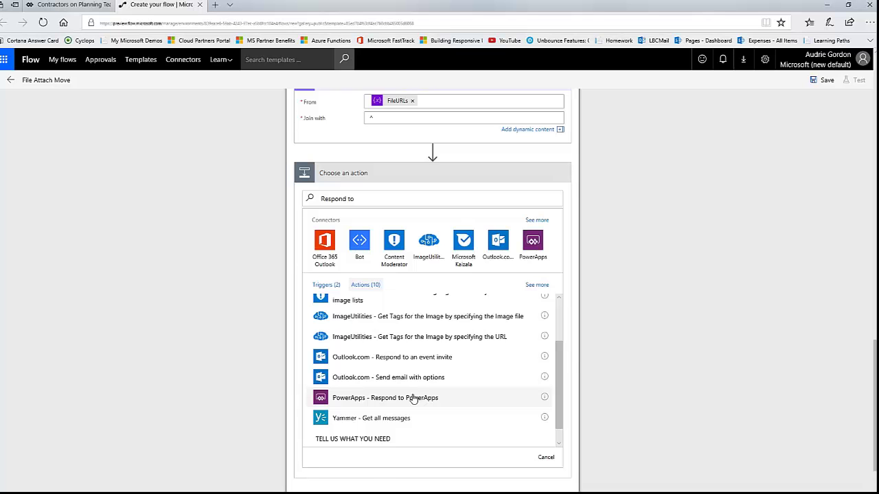
pyautogui.click(412, 398)
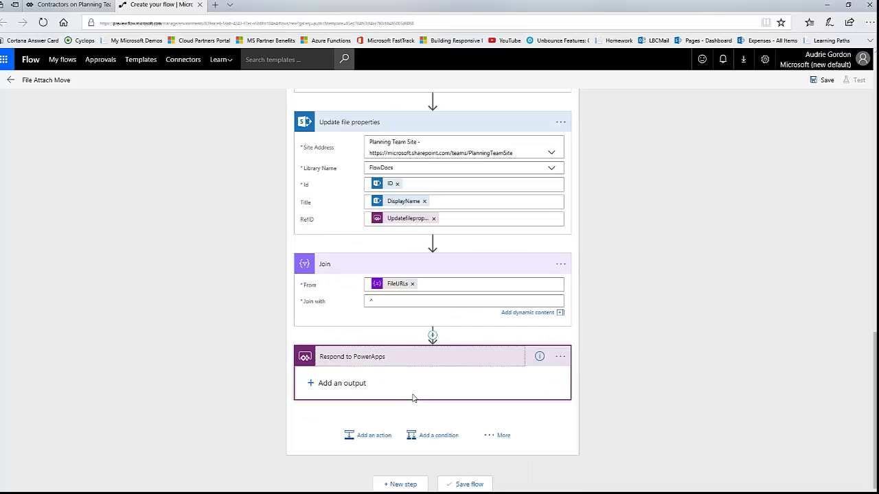
# Add a text output to Respond to PowerApps and move the Join action out of the Apply to each loop, directly below it.
pyautogui.click(312, 383)
pyautogui.click(320, 398)
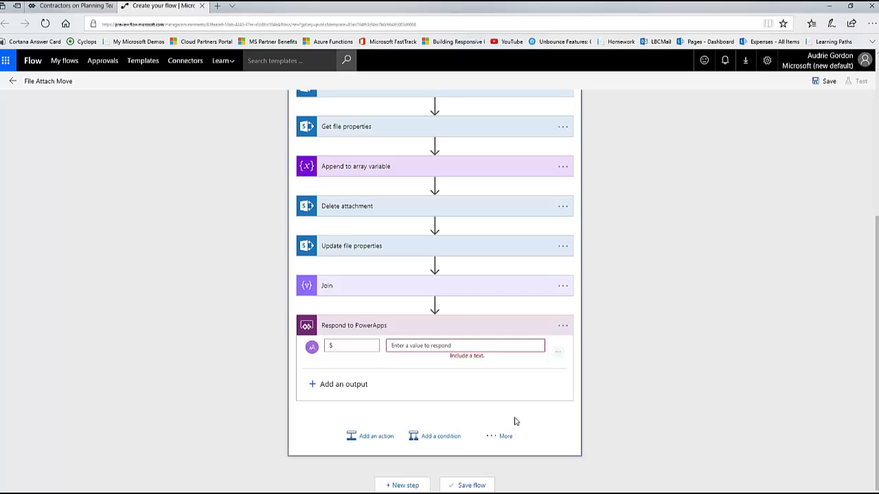
pyautogui.moveTo(439, 287); pyautogui.dragTo(438, 474)
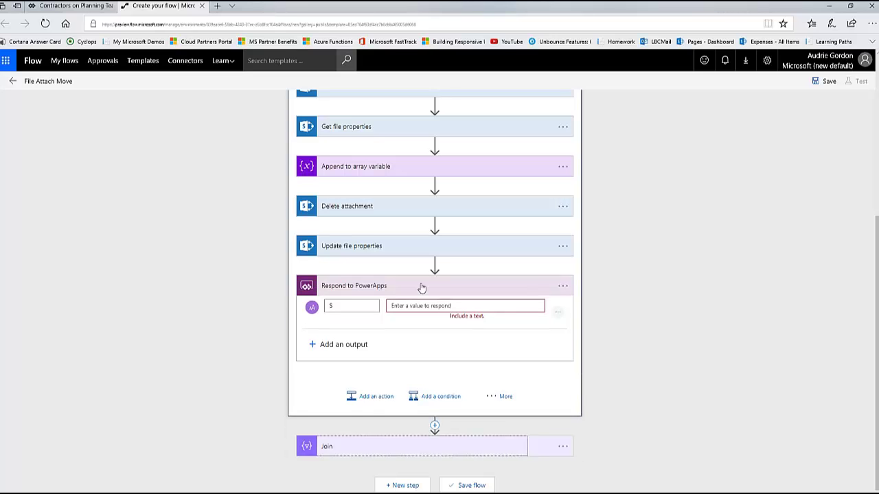
# Move the Respond to PowerApps action out of the loop to below the Join action and expand Join to show its settings.
pyautogui.moveTo(420, 288); pyautogui.dragTo(420, 473)
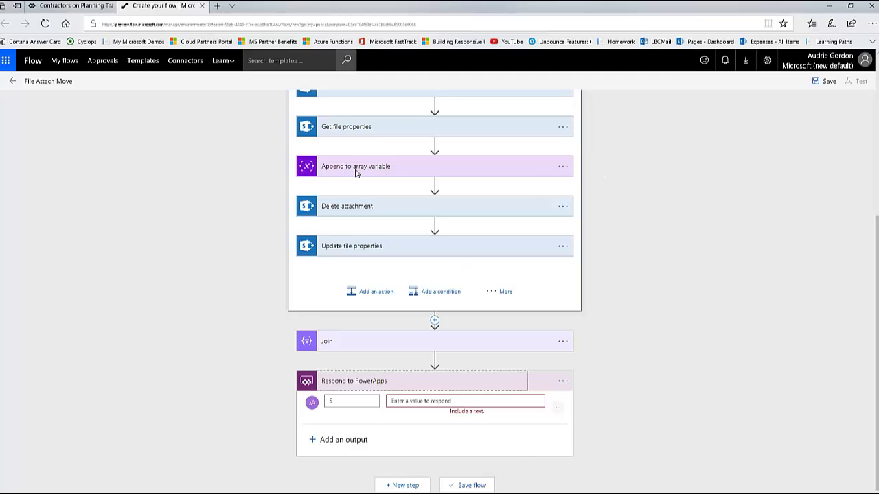
pyautogui.click(514, 346)
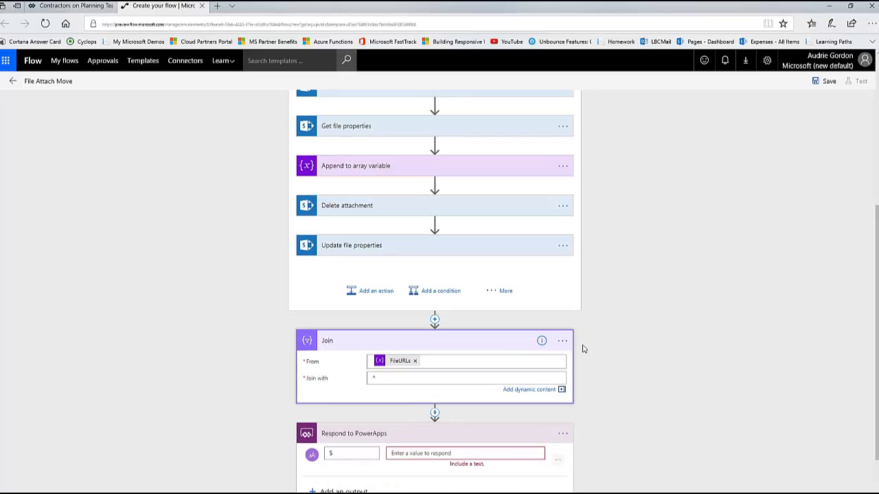
pyautogui.scroll(-1, 611, 346)
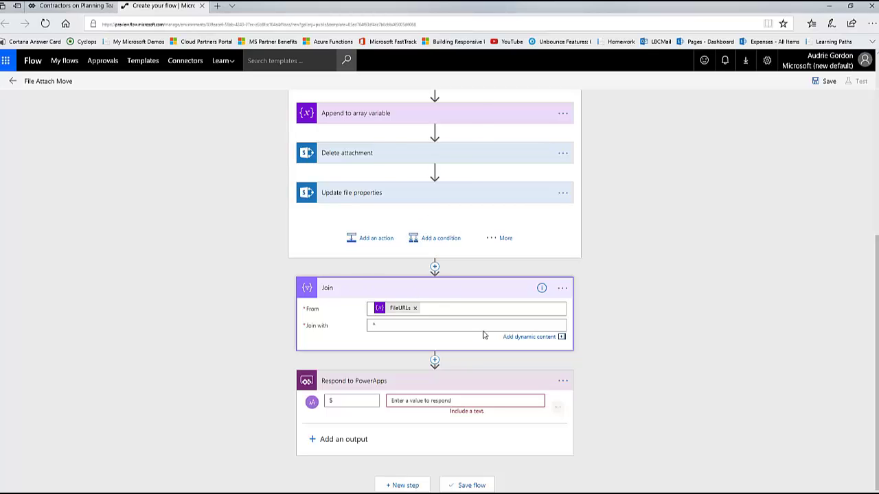
# Name the Respond to PowerApps text output StringURLs and set its value to the Join action's Output.
pyautogui.click(347, 401)
pyautogui.hotkey('ctrl', 'a')
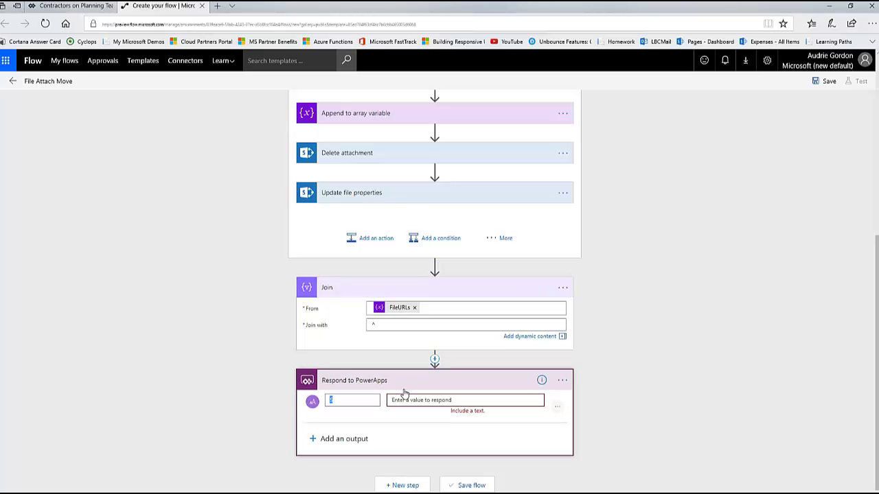
pyautogui.write('Str')
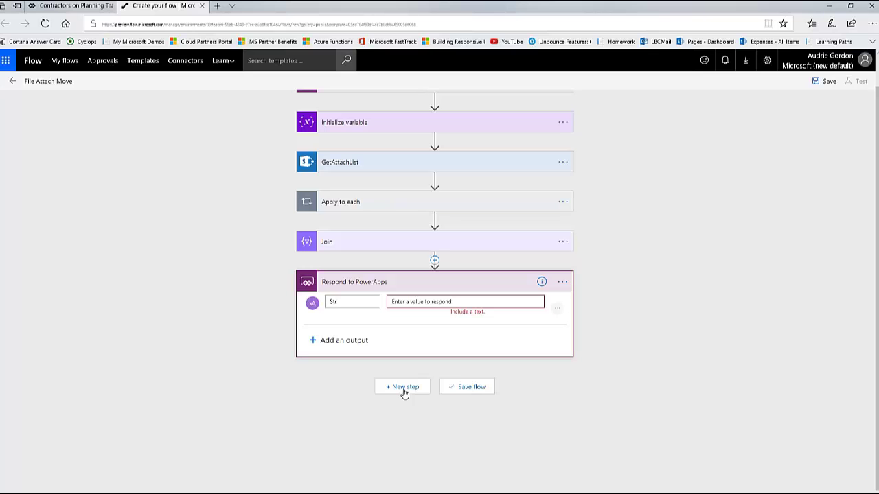
pyautogui.write('ingURLs')
pyautogui.click(423, 301)
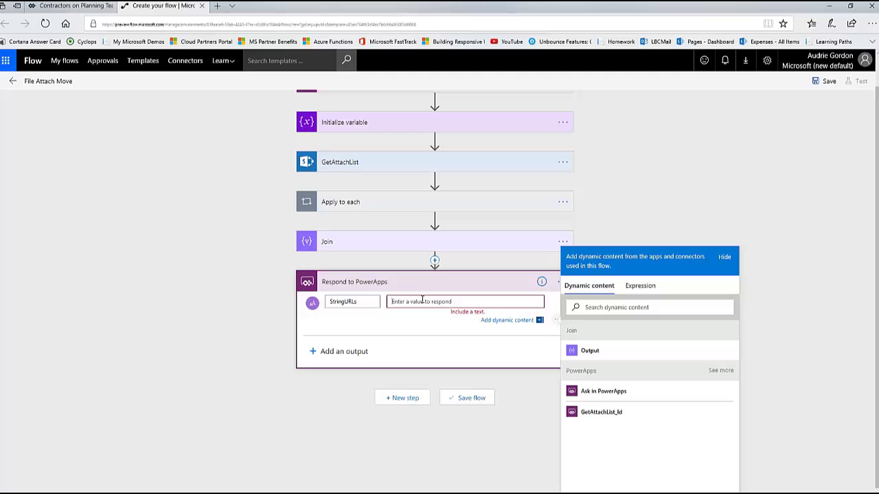
pyautogui.click(635, 353)
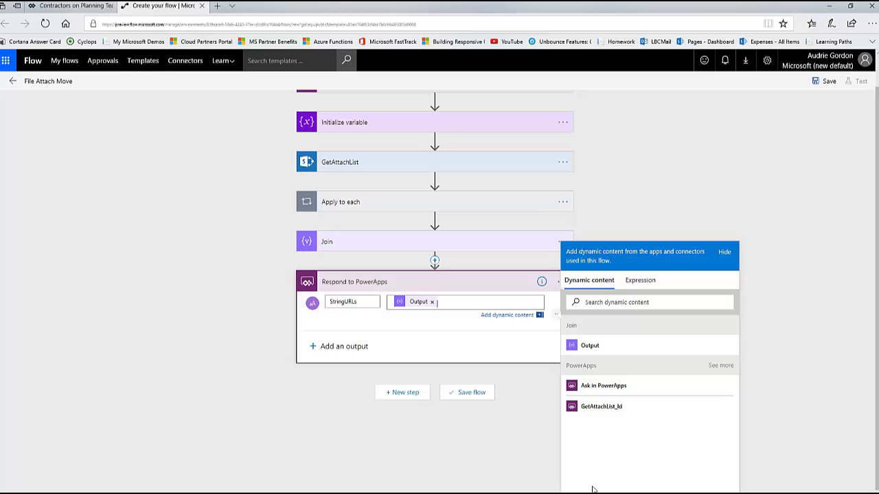
pyautogui.click(728, 254)
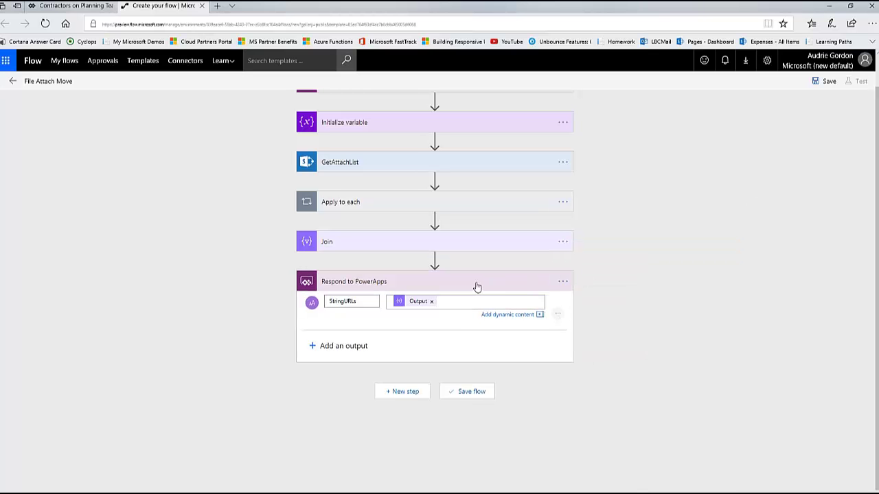
# Collapse the Respond to PowerApps action, save the File Attach Move flow and return to its details page.
pyautogui.click(477, 287)
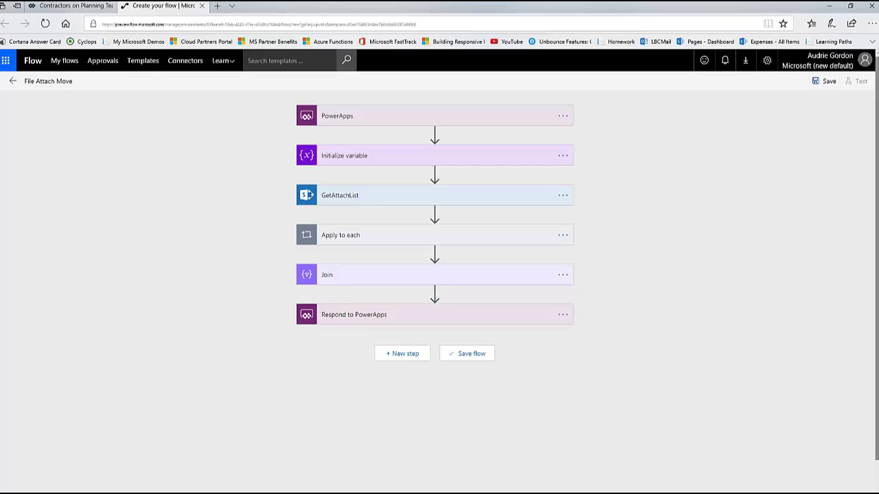
pyautogui.click(820, 81)
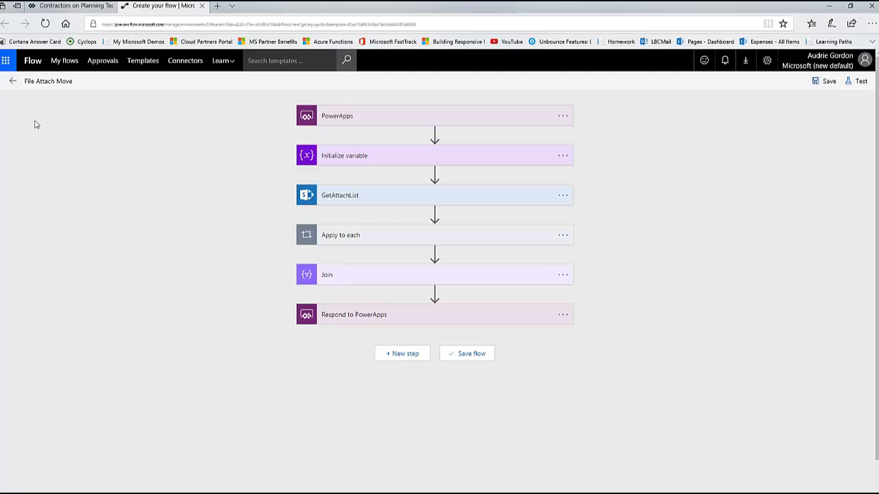
pyautogui.click(14, 83)
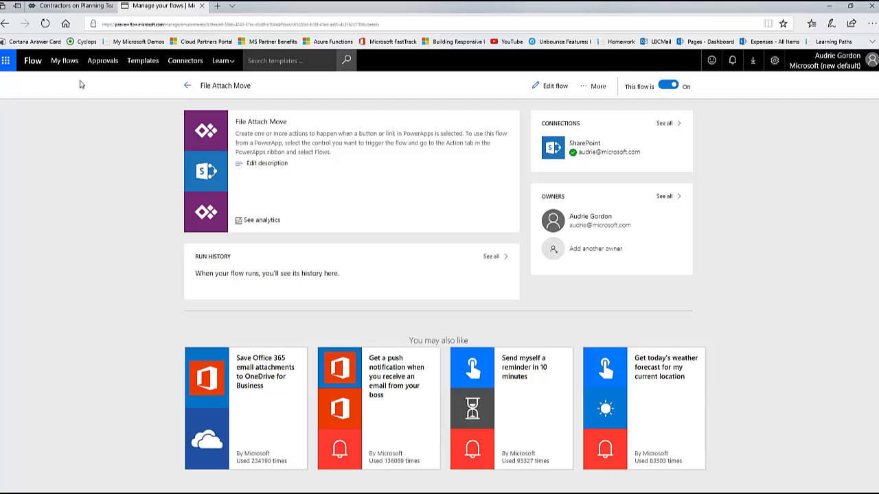
# Switch to the PowerApps form and attach the File Attach Move flow to the Move Attachments to Library button.
pyautogui.click(79, 6)
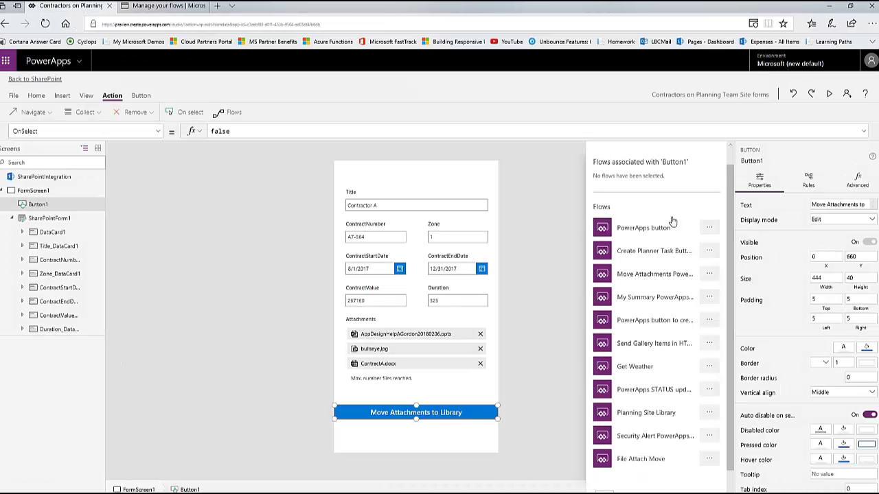
pyautogui.click(645, 466)
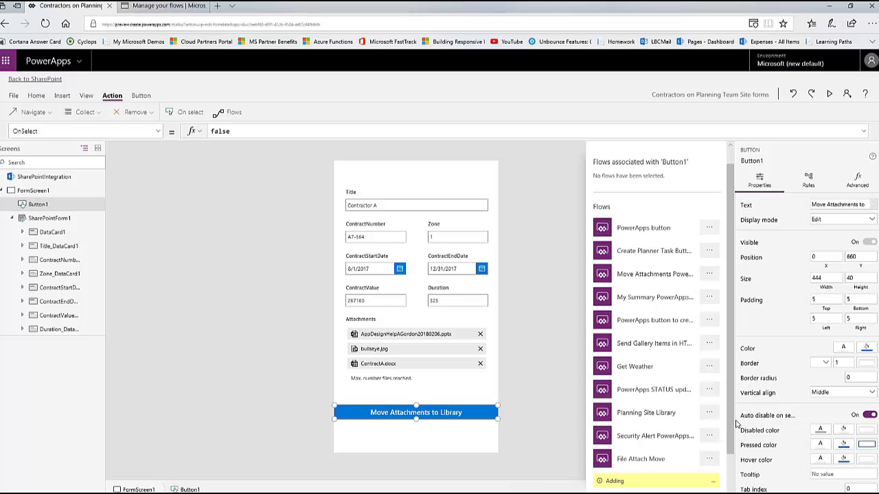
pyautogui.moveTo(731, 444); pyautogui.dragTo(731, 489)
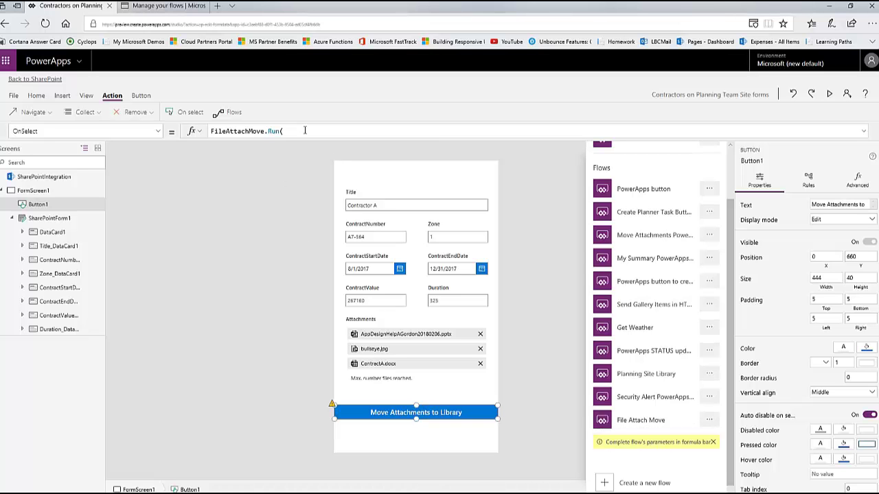
# Enter SharePointIntegration.Selected.ID as the first argument of FileAttachMove.Run in the button's OnSelect formula, followed by a comma.
pyautogui.click(305, 131)
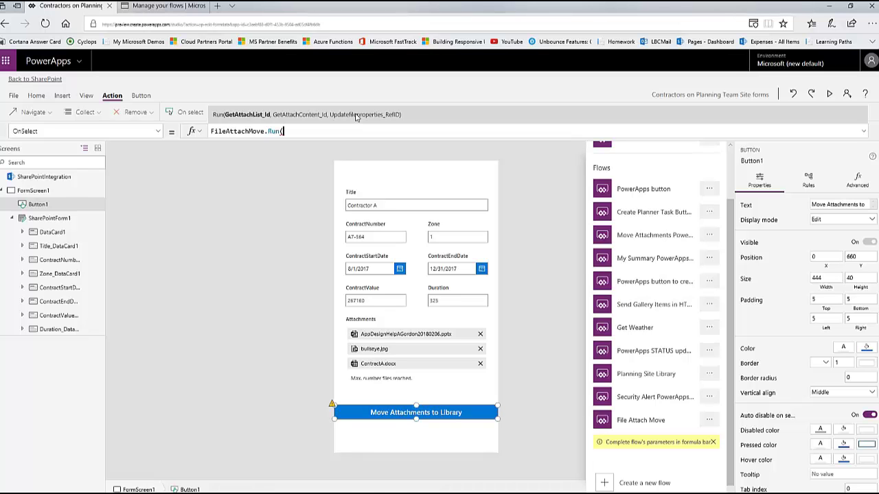
pyautogui.write('Sh')
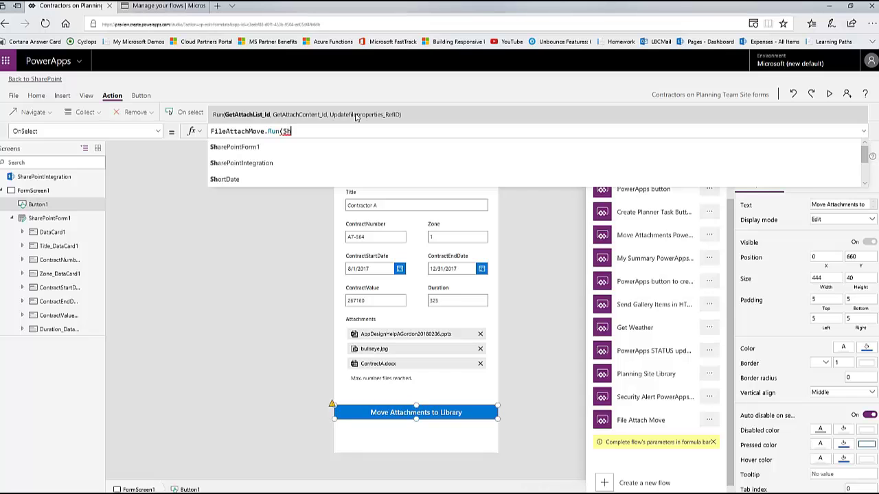
pyautogui.write('arepoint')
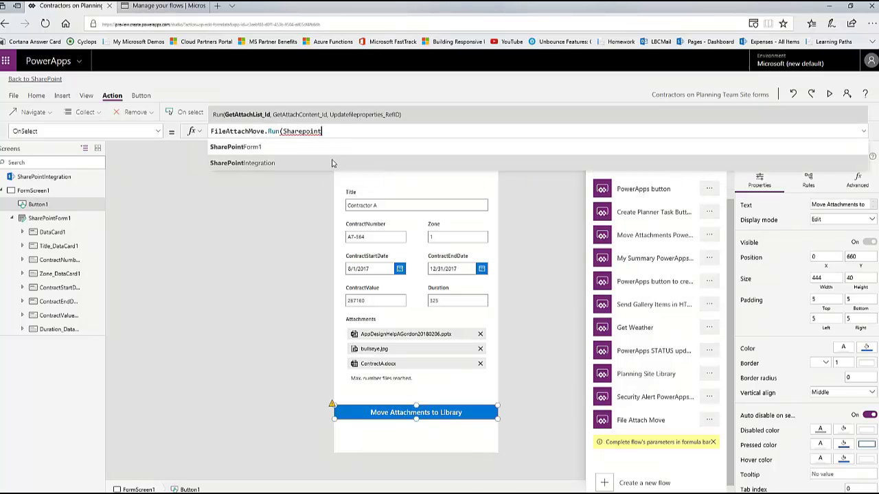
pyautogui.press('Escape')
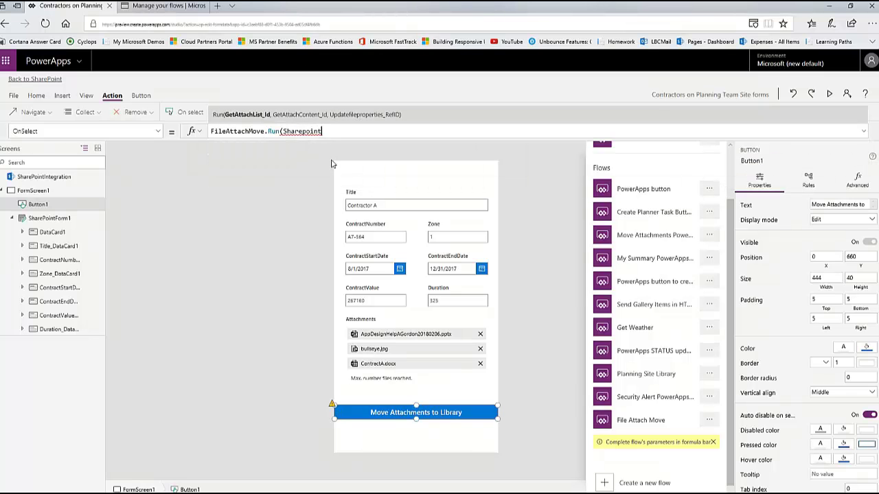
pyautogui.write('.S')
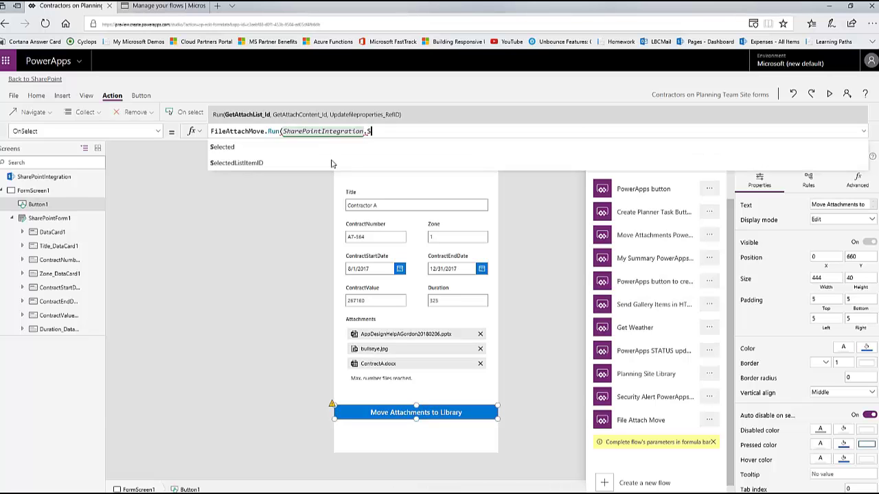
pyautogui.write('elected.')
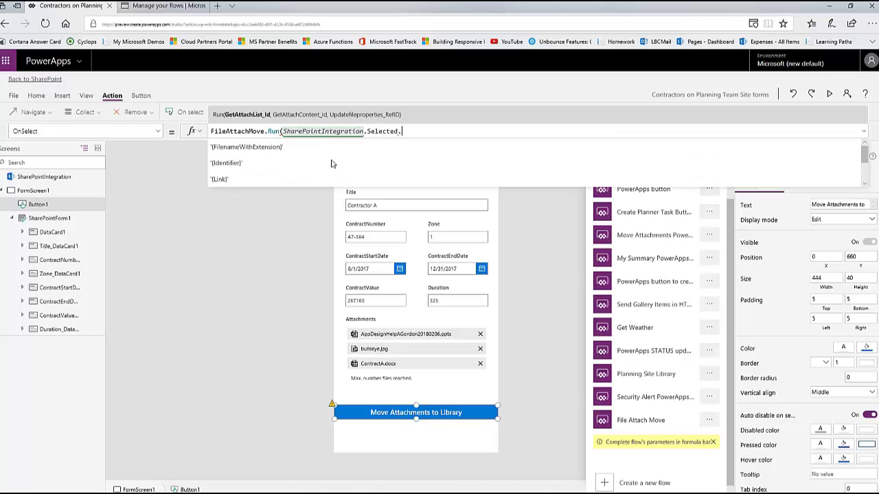
pyautogui.write('Id')
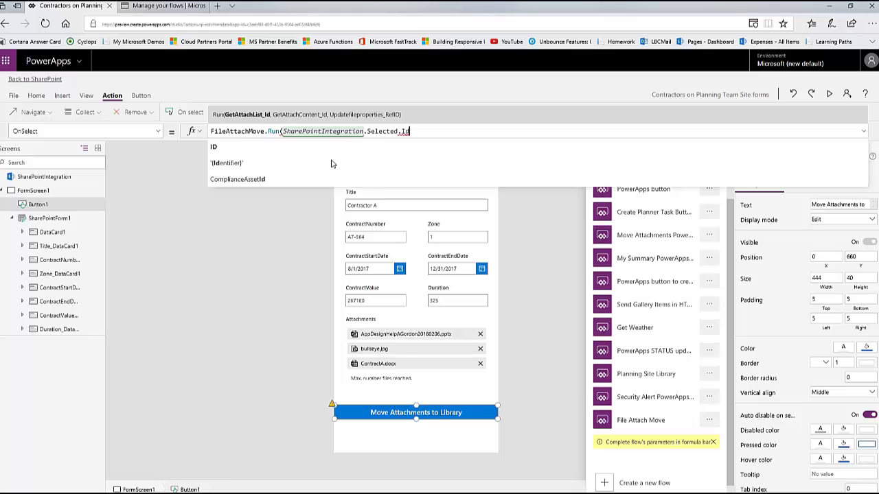
pyautogui.press('Tab')
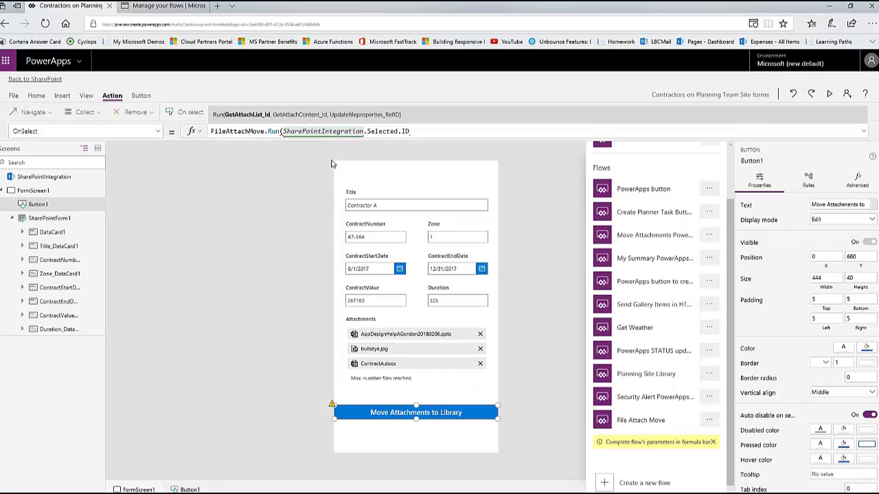
pyautogui.write('<')
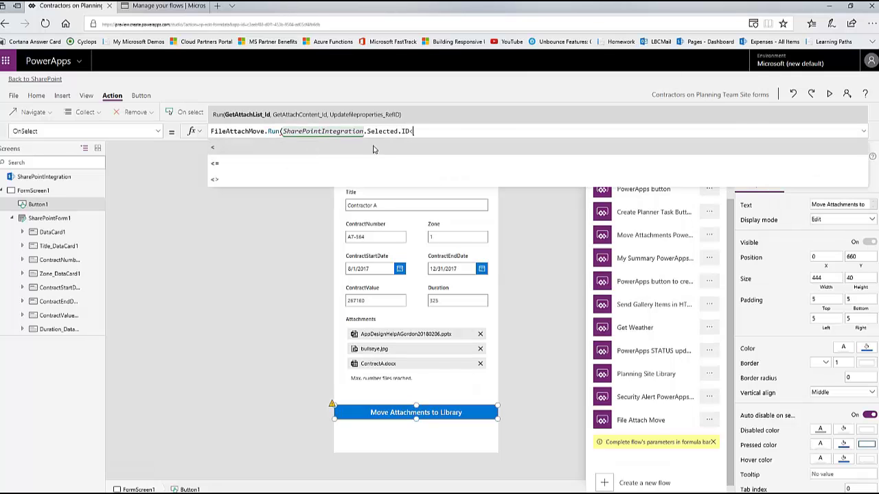
pyautogui.press('BackSpace')
pyautogui.write(',')
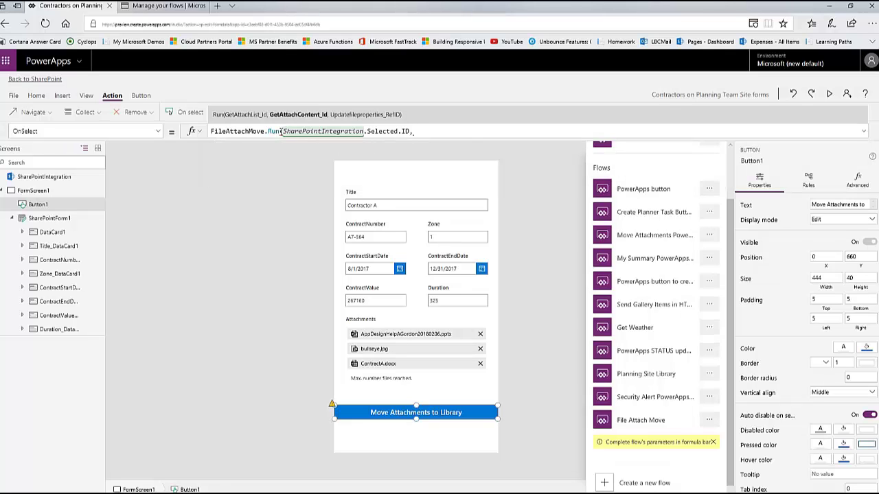
# Copy SharePointIntegration.Selected.ID into the second and third arguments, end the formula with a closing parenthesis and close the list of flows.
pyautogui.keyDown('shift'); pyautogui.click(282, 130); pyautogui.keyUp('shift')
pyautogui.hotkey('ctrl', 'c')
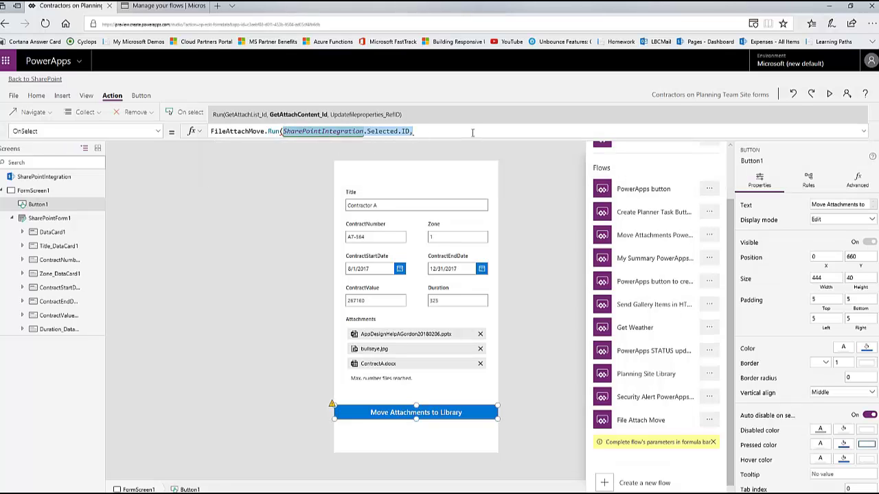
pyautogui.click(472, 132)
pyautogui.hotkey('ctrl', 'v')
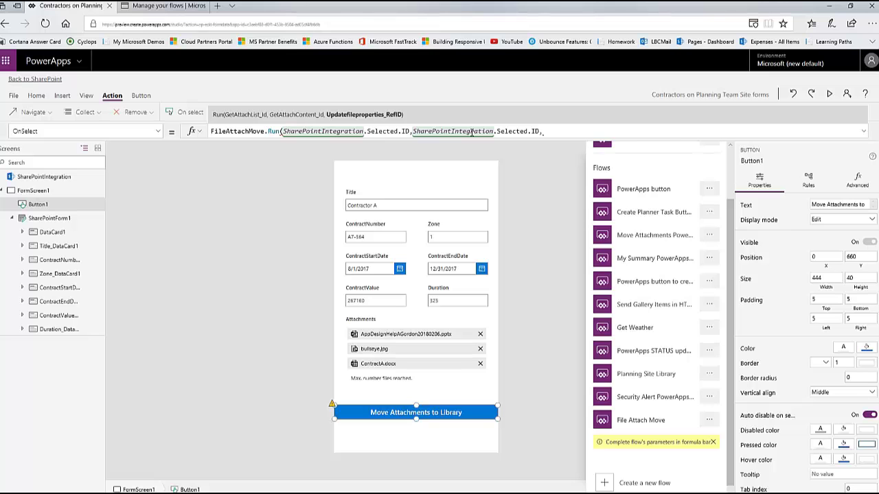
pyautogui.hotkey('ctrl', 'v')
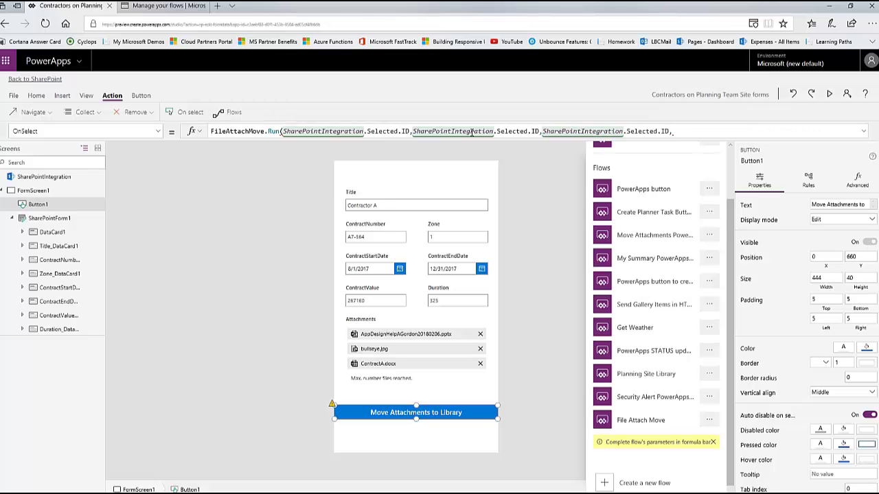
pyautogui.press('BackSpace')
pyautogui.write(')')
pyautogui.click(281, 131)
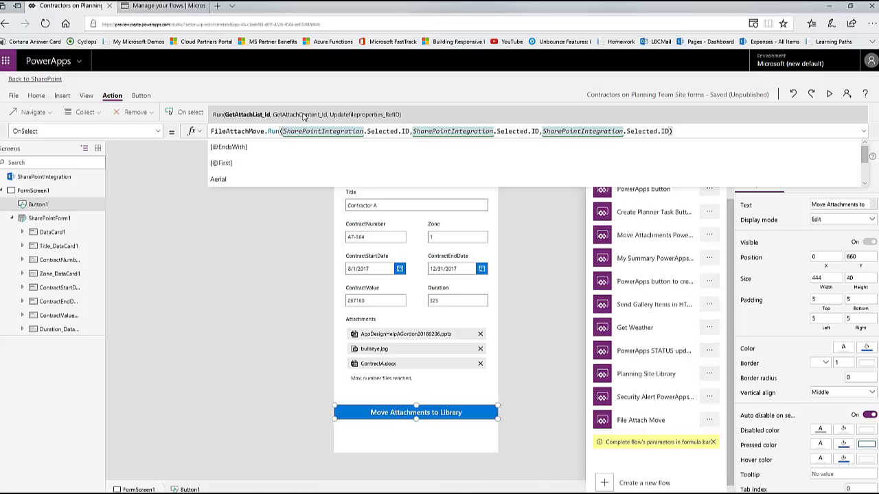
pyautogui.click(692, 131)
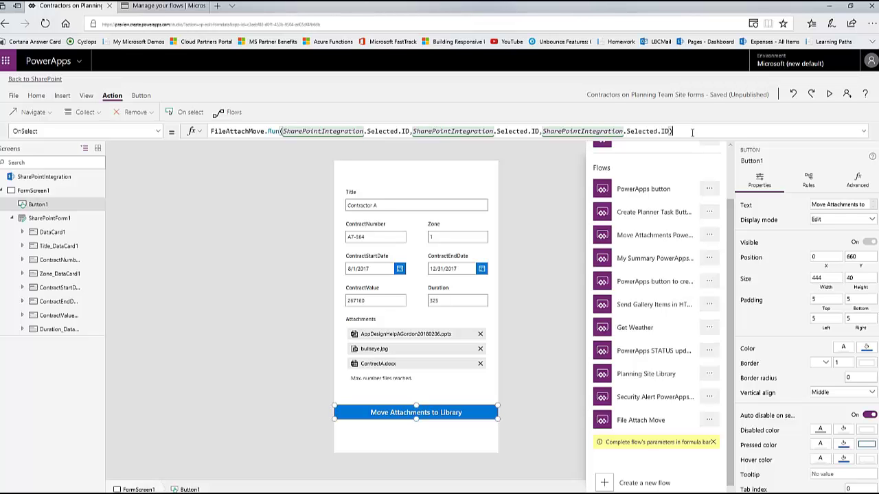
pyautogui.scroll(2, 722, 158)
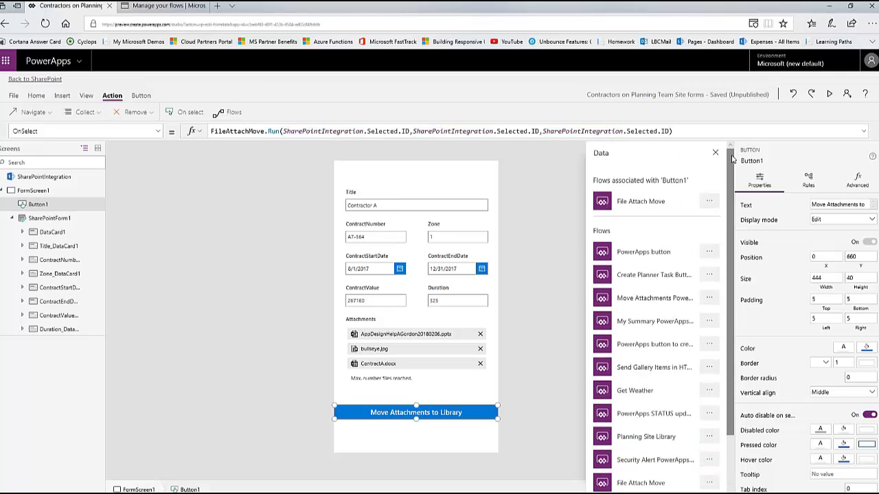
pyautogui.click(716, 154)
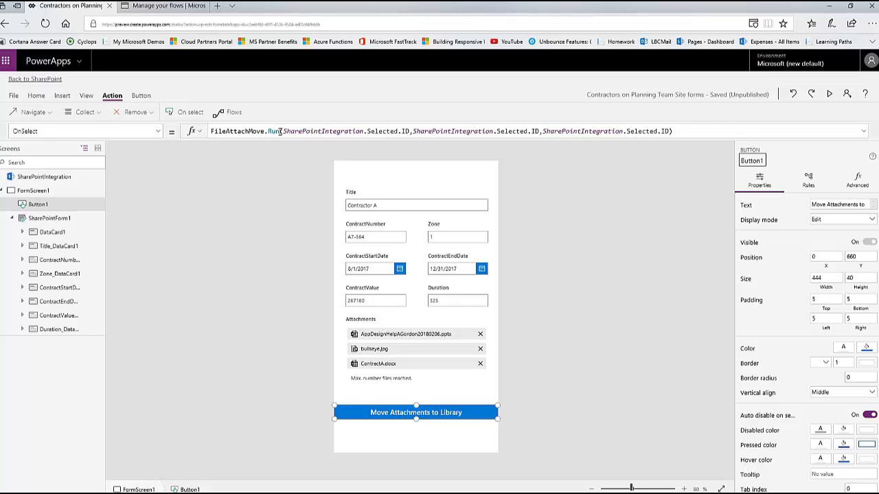
# Wrap the button's FileAttachMove.Run formula in a Set function that stores the flow's result in the global variable MyURLs.
pyautogui.click(212, 131)
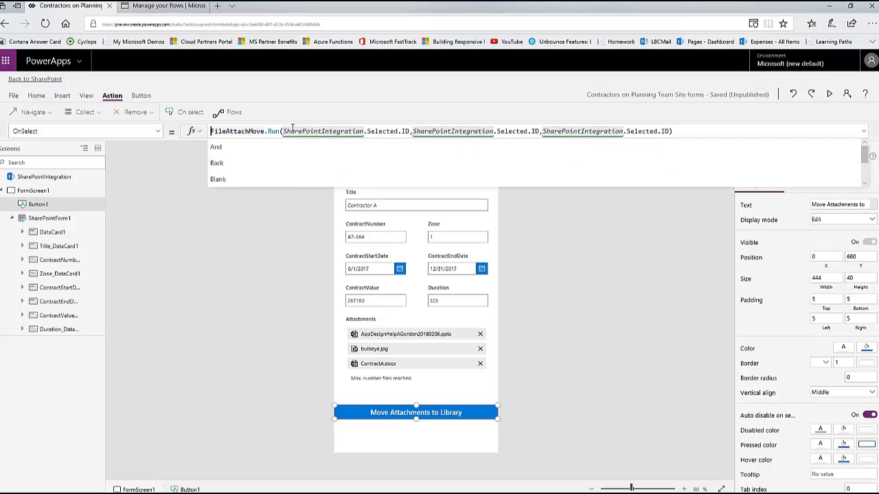
pyautogui.write('Set(')
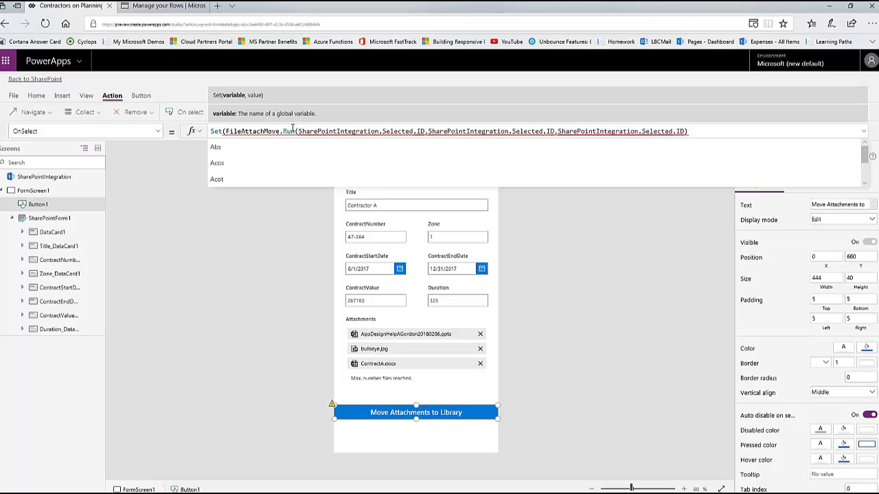
pyautogui.write('M')
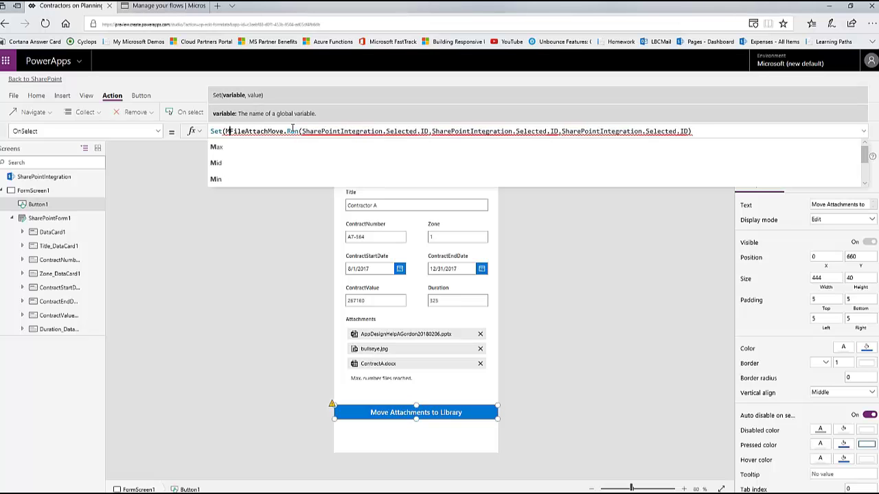
pyautogui.write('yURLs')
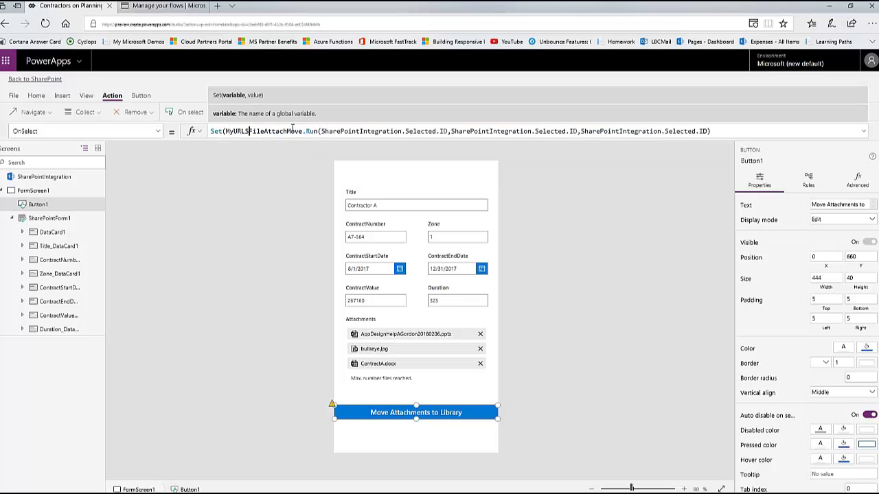
pyautogui.write(',')
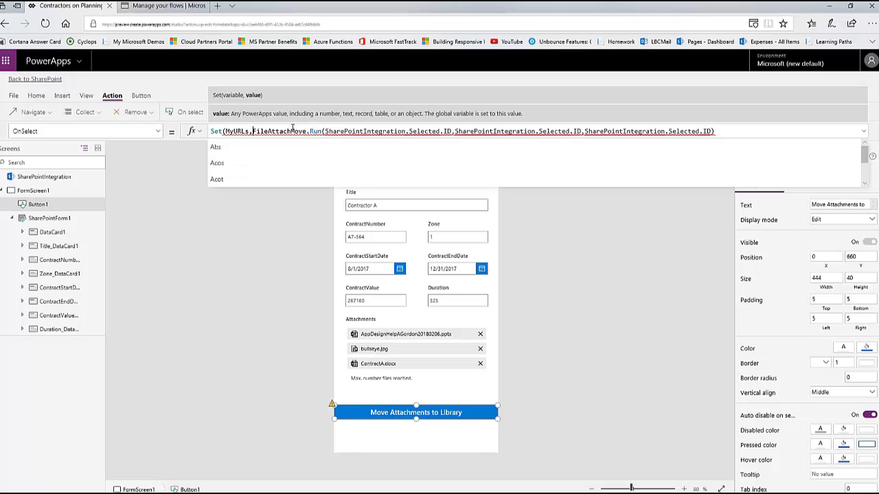
pyautogui.click(721, 131)
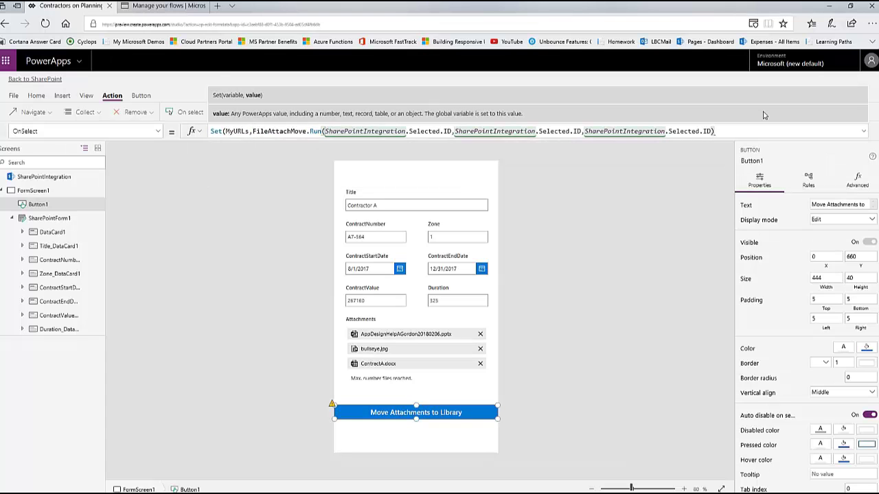
pyautogui.write(')')
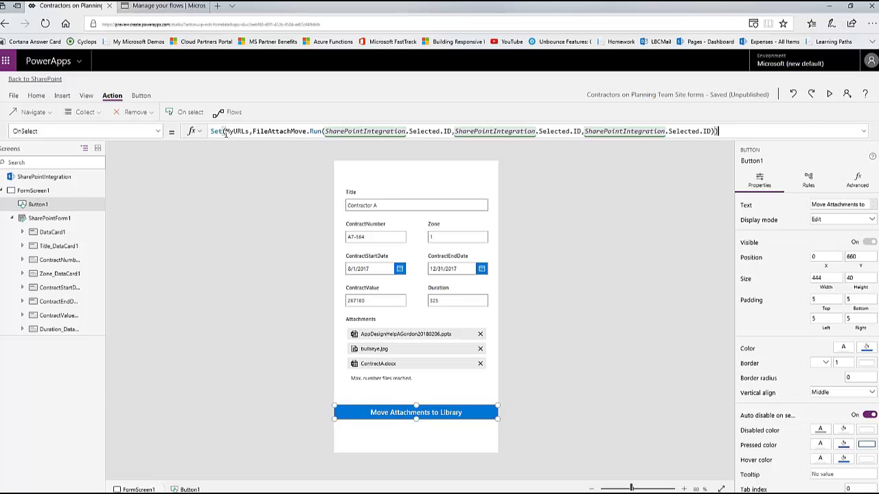
pyautogui.doubleClick(241, 132)
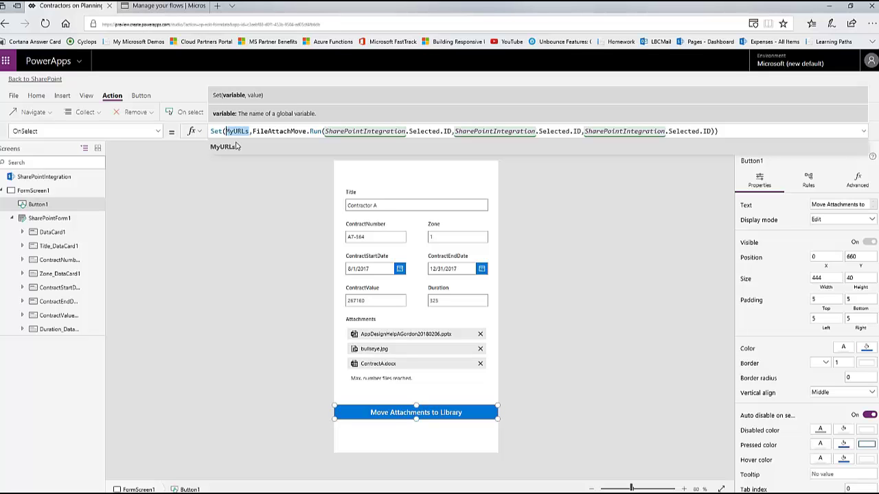
# Insert a blank vertical gallery on FormScreen1, place it in the form's lower-right corner at X 288, Y 620 and widen it to 156.
pyautogui.click(390, 448)
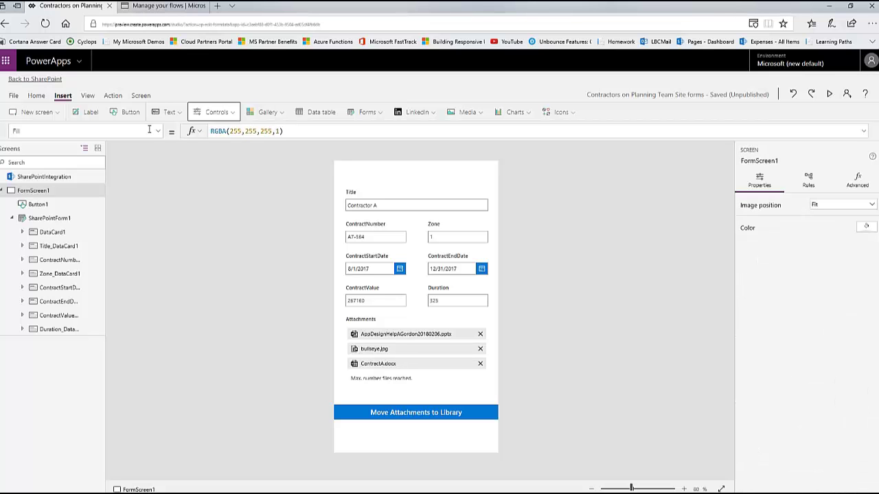
pyautogui.click(278, 114)
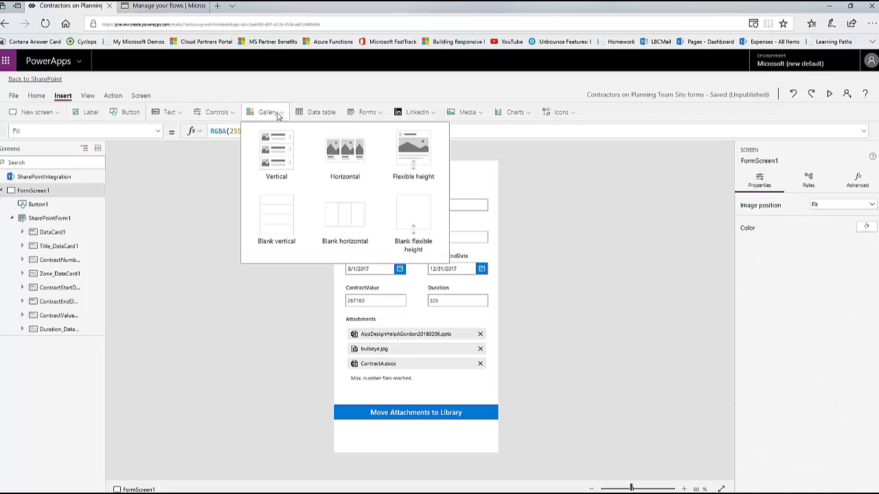
pyautogui.click(278, 222)
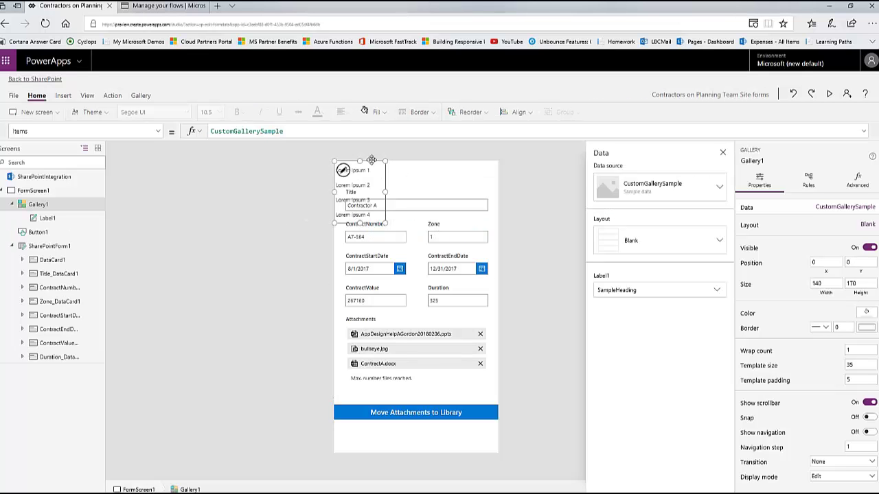
pyautogui.moveTo(358, 177); pyautogui.dragTo(479, 433)
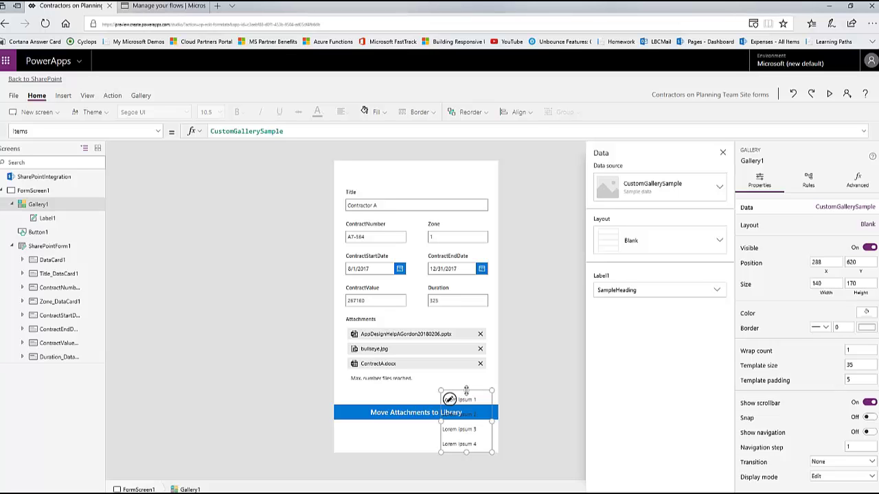
pyautogui.moveTo(491, 421); pyautogui.dragTo(503, 425)
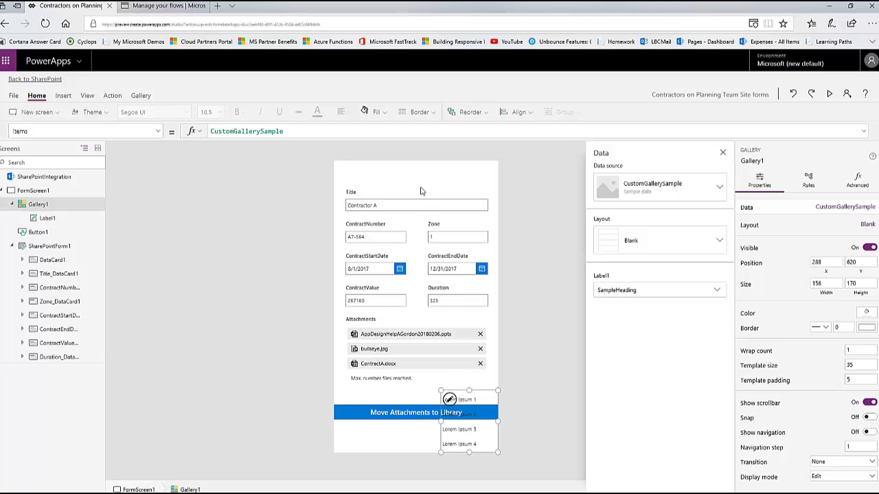
pyautogui.press('Escape')
pyautogui.click(395, 203)
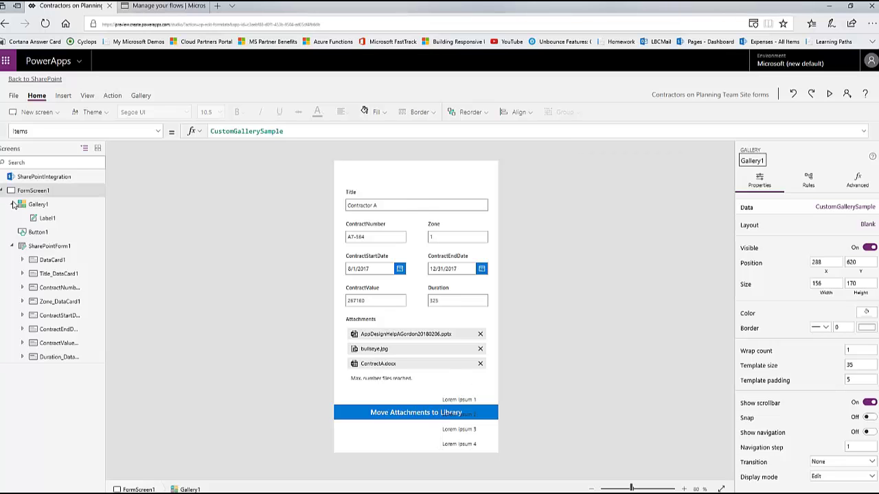
# Move SharePointForm1 up to Y 0 and position the Move Attachments to Library button directly beneath it at Y 556.
pyautogui.click(48, 193)
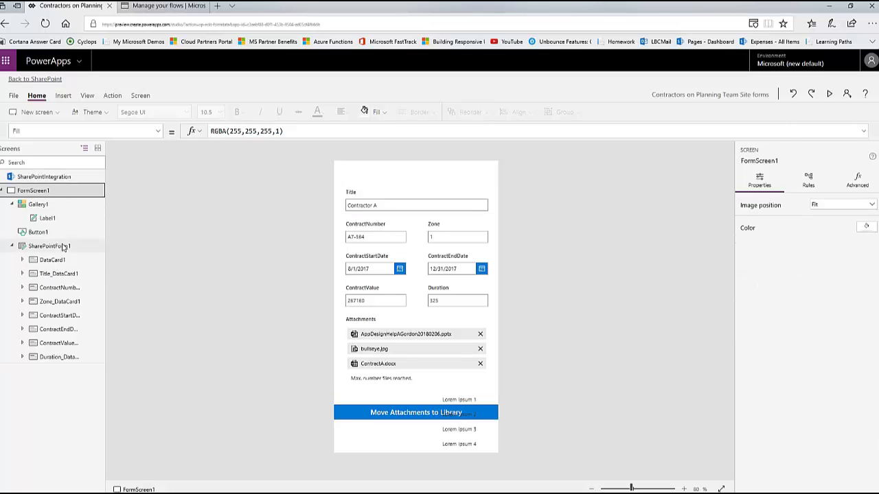
pyautogui.click(61, 247)
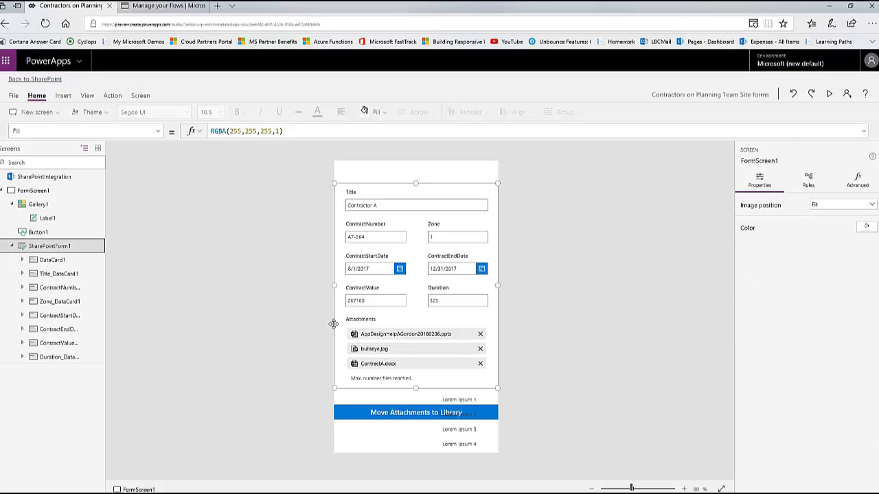
pyautogui.moveTo(333, 324); pyautogui.dragTo(333, 267)
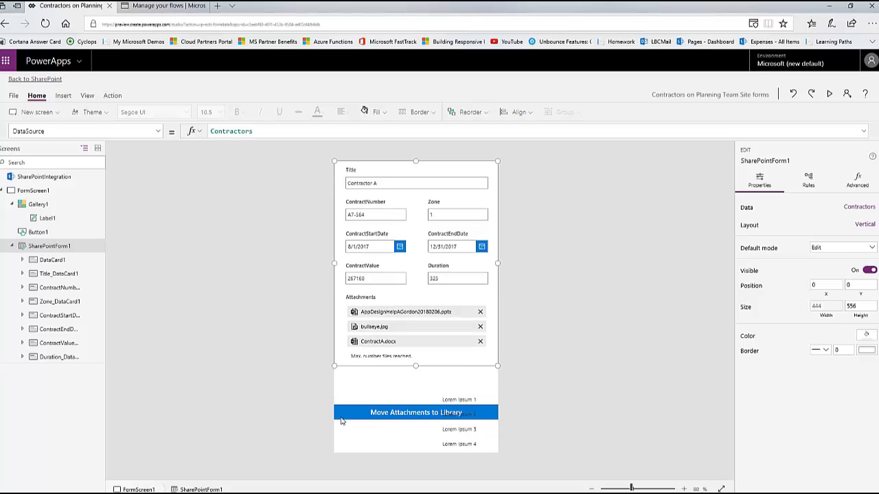
pyautogui.click(342, 422)
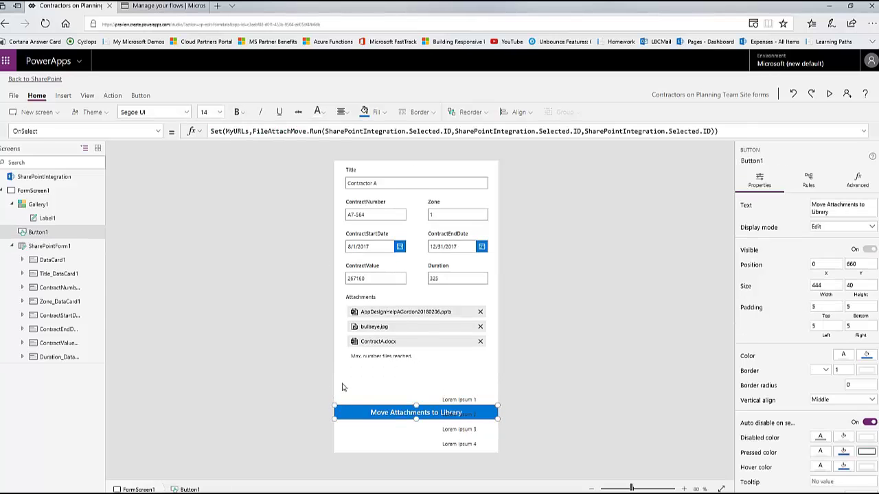
pyautogui.moveTo(341, 419); pyautogui.dragTo(342, 376)
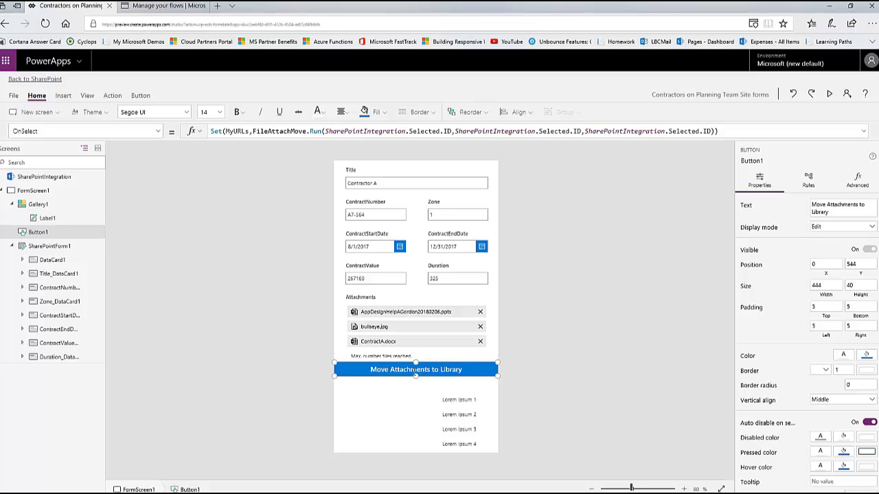
pyautogui.moveTo(402, 373); pyautogui.dragTo(397, 382)
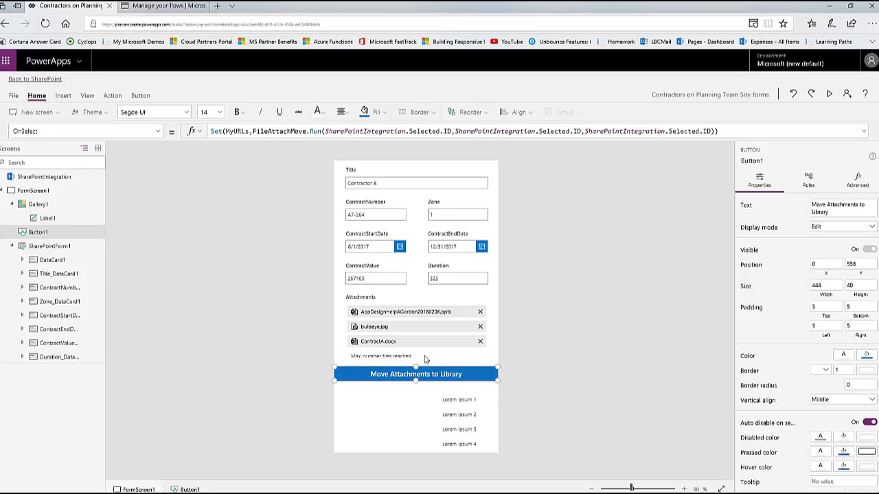
# Increase the height of the Attachments card to 215 and select its attachments control.
pyautogui.click(416, 362)
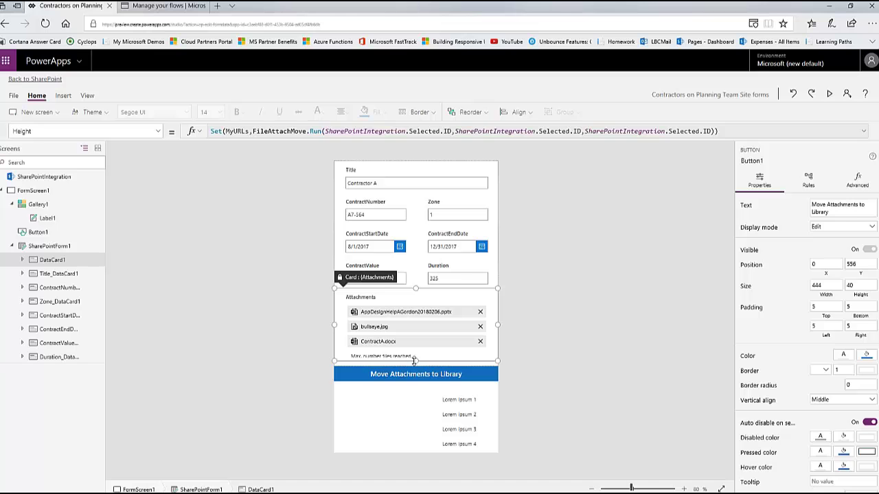
pyautogui.moveTo(415, 366); pyautogui.dragTo(416, 368)
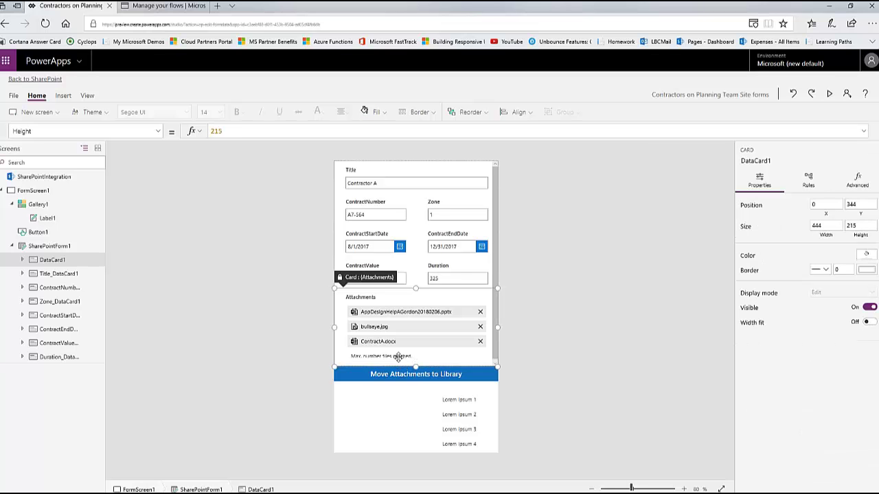
pyautogui.click(416, 357)
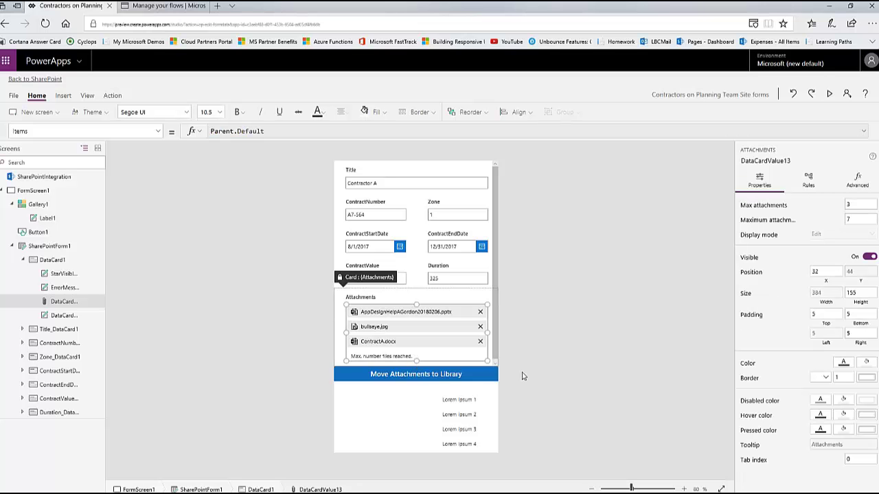
# Set the gallery's Items property to Split(MyURLs.stringurls,"^").
pyautogui.click(471, 438)
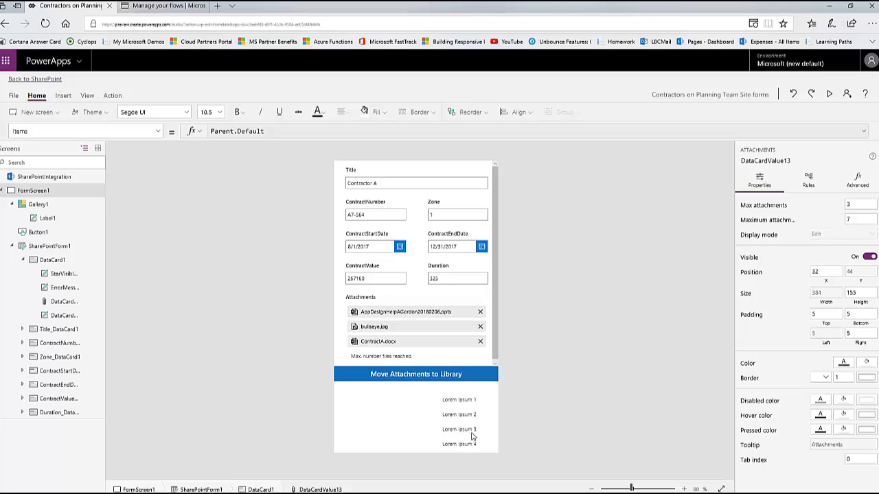
pyautogui.click(444, 431)
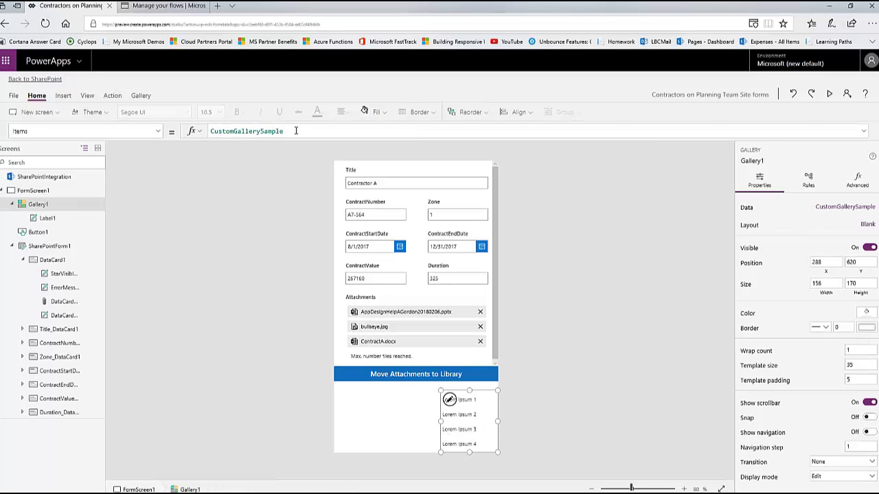
pyautogui.click(203, 127)
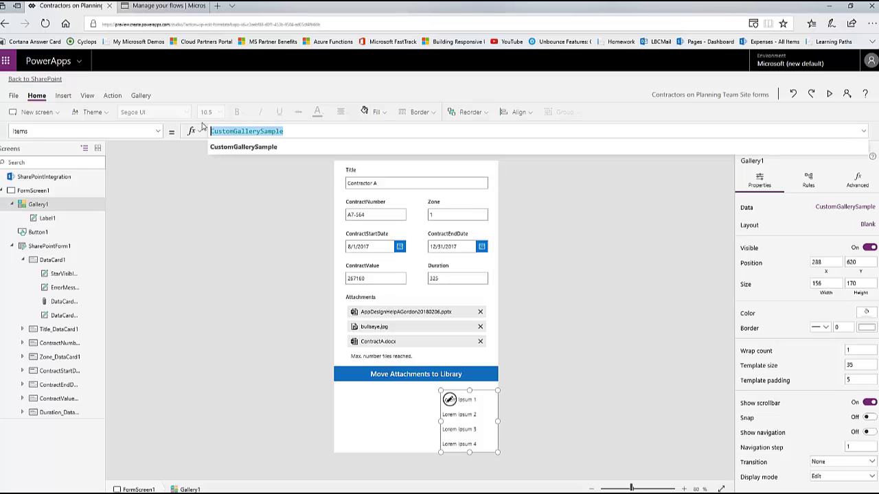
pyautogui.write('Split(')
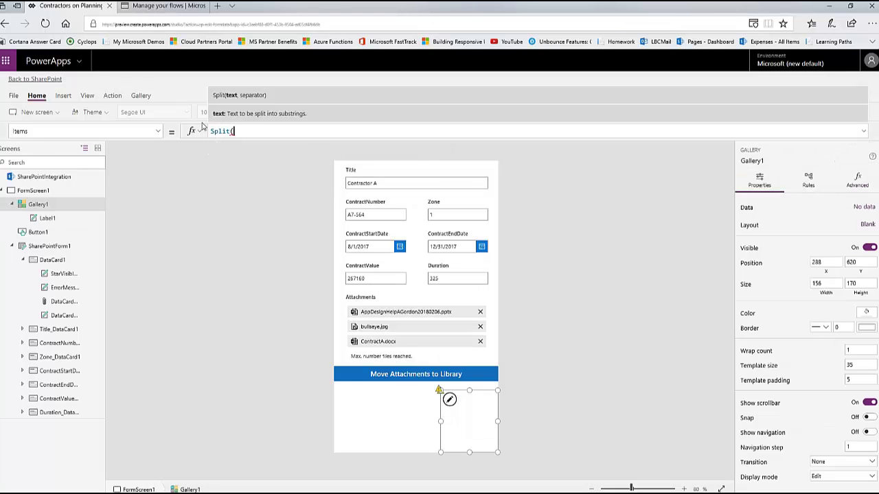
pyautogui.write('MyURLs,')
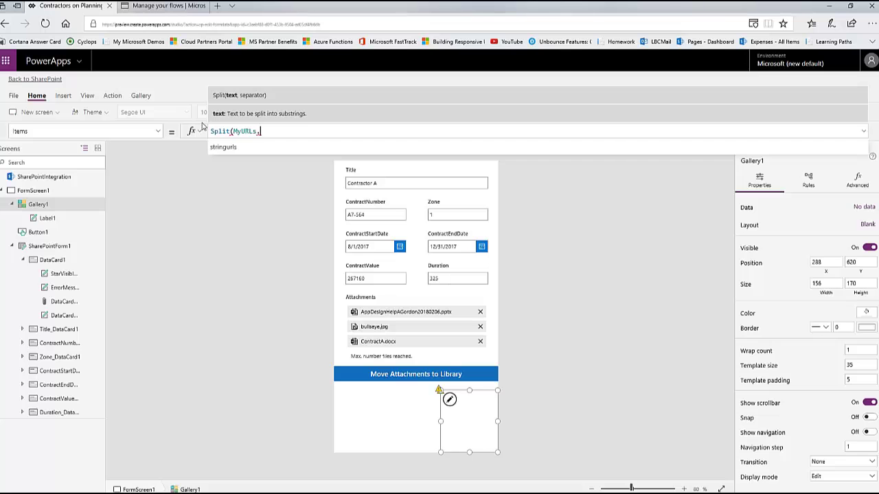
pyautogui.write('stringurls')
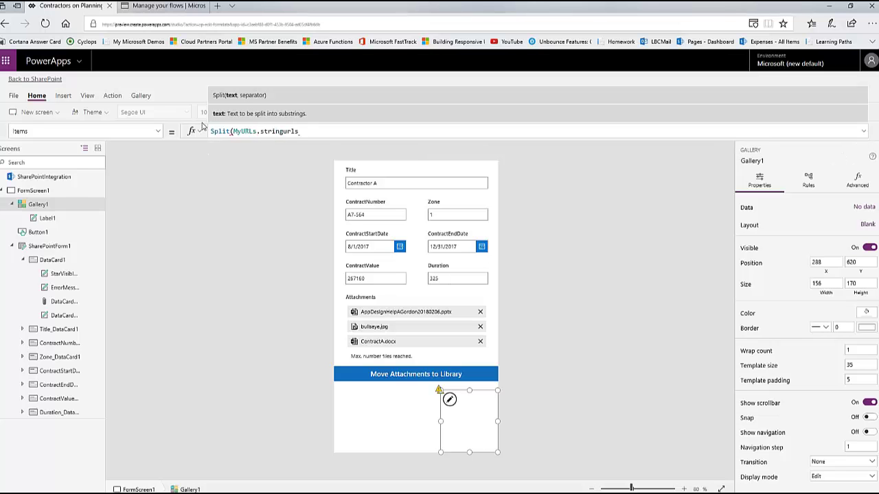
pyautogui.write(',"^')
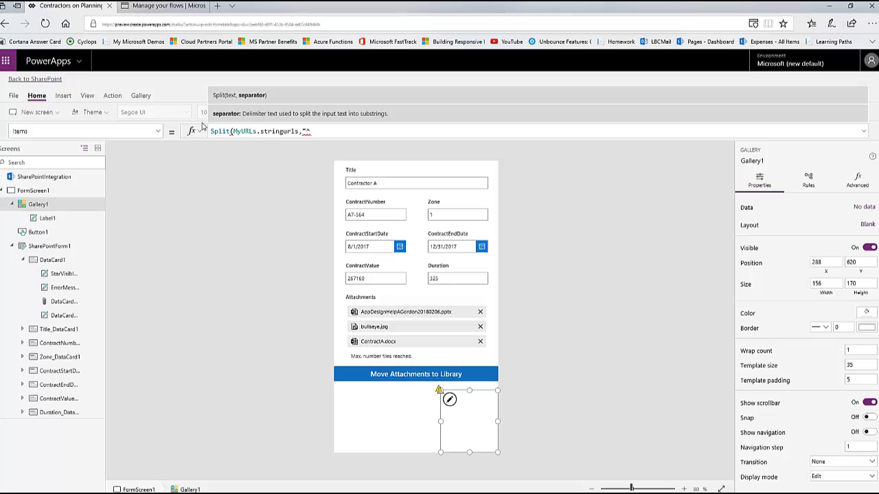
pyautogui.write('")')
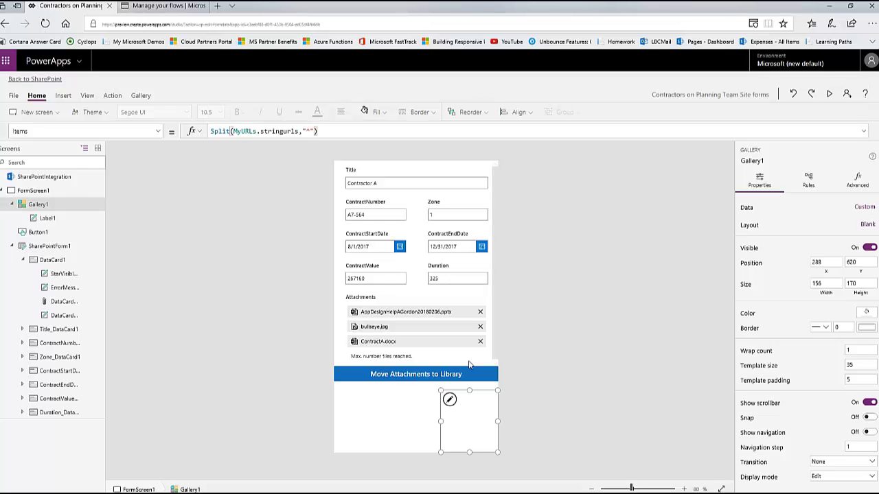
# Delete the default label from the gallery and select the emptied gallery.
pyautogui.click(59, 220)
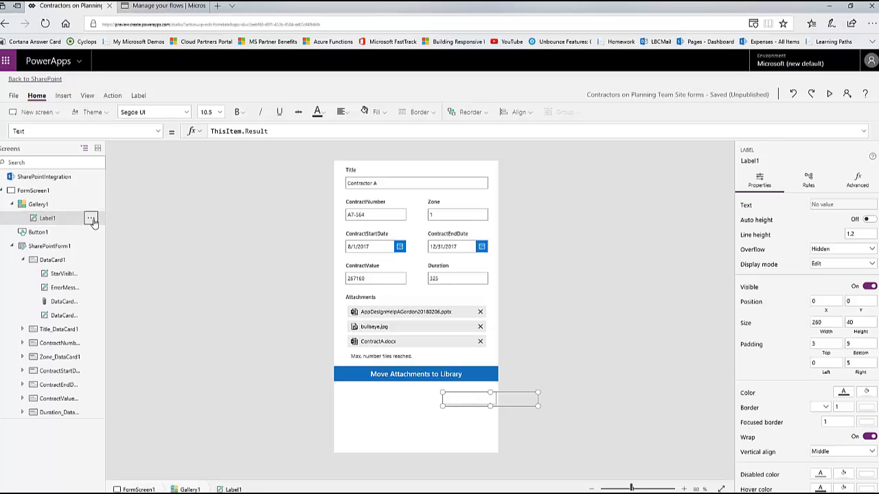
pyautogui.click(91, 219)
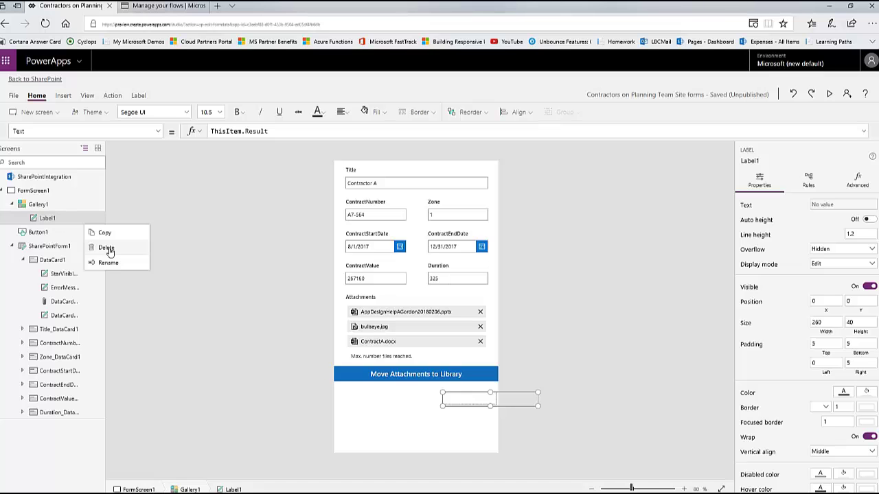
pyautogui.click(106, 248)
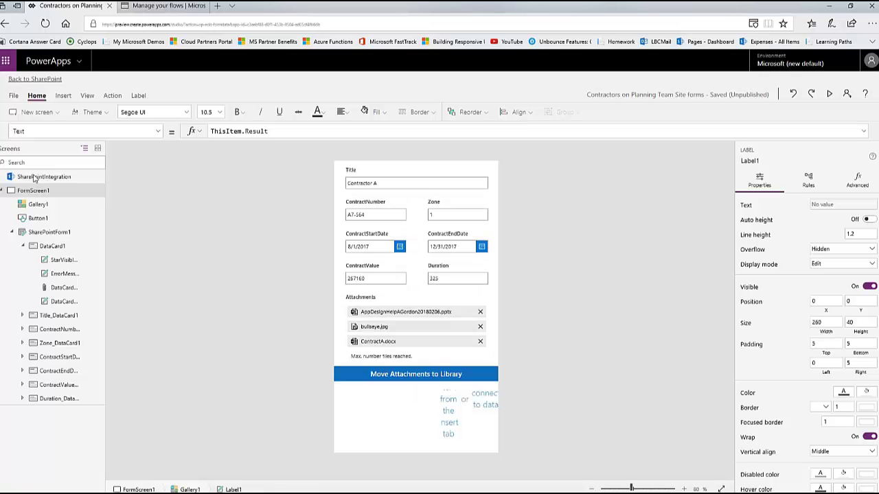
pyautogui.click(479, 416)
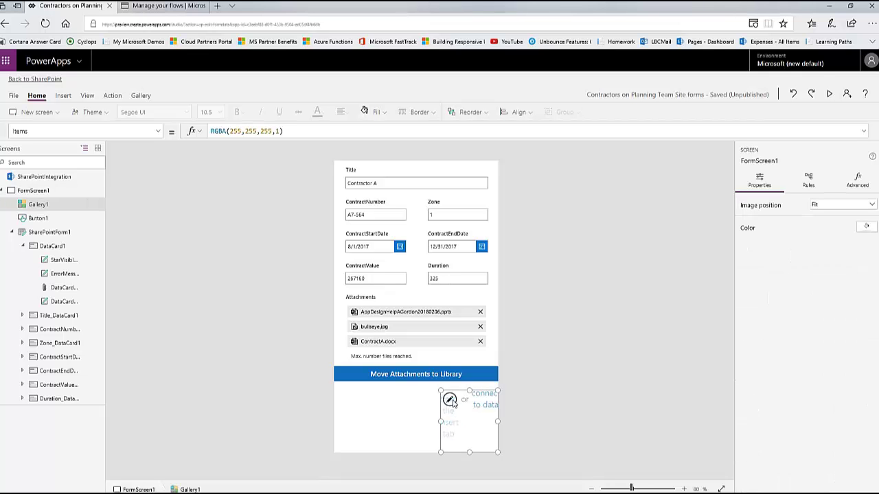
# Insert a Document with content icon inside the gallery's item template.
pyautogui.click(450, 399)
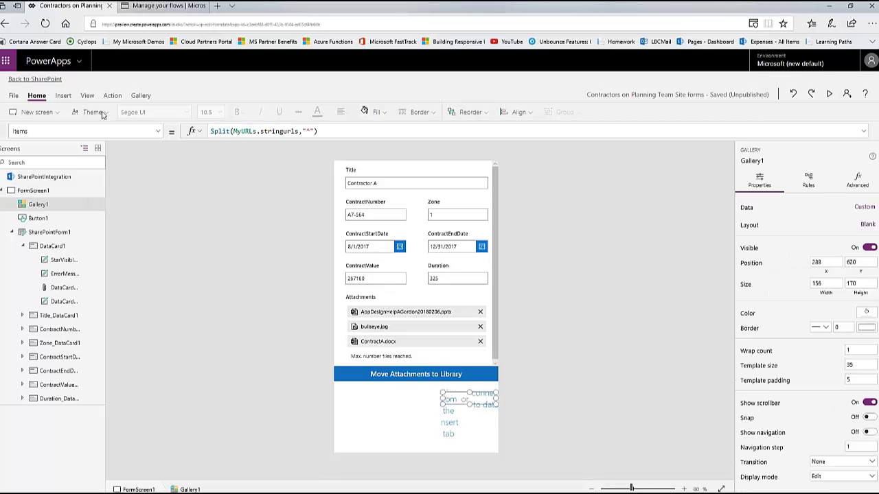
pyautogui.click(62, 96)
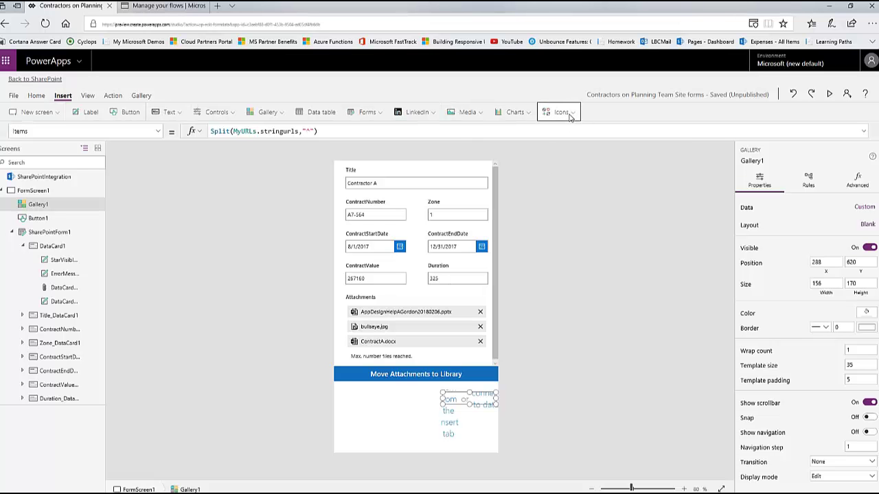
pyautogui.click(569, 117)
pyautogui.scroll(-3, 563, 206)
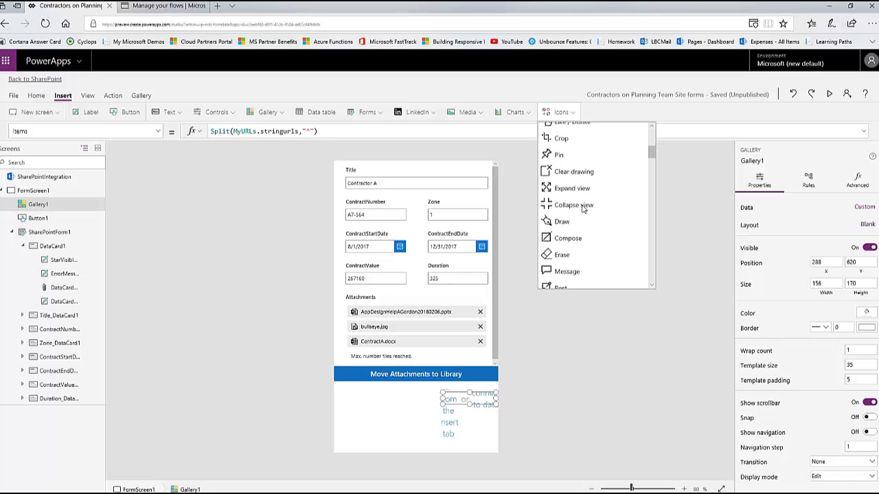
pyautogui.scroll(-10, 583, 209)
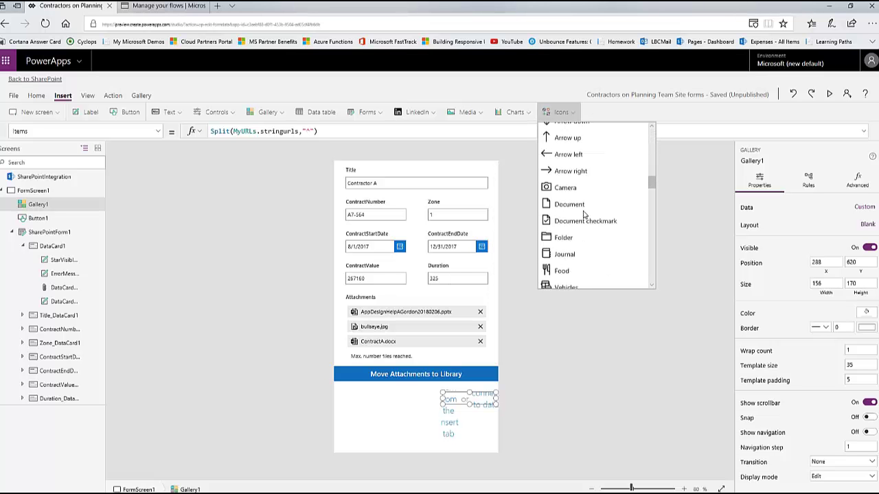
pyautogui.scroll(-10, 583, 215)
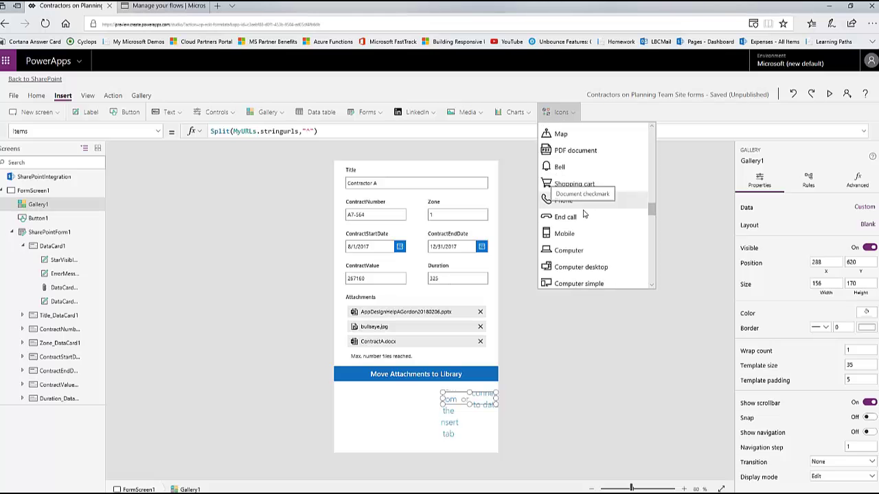
pyautogui.scroll(-10, 583, 215)
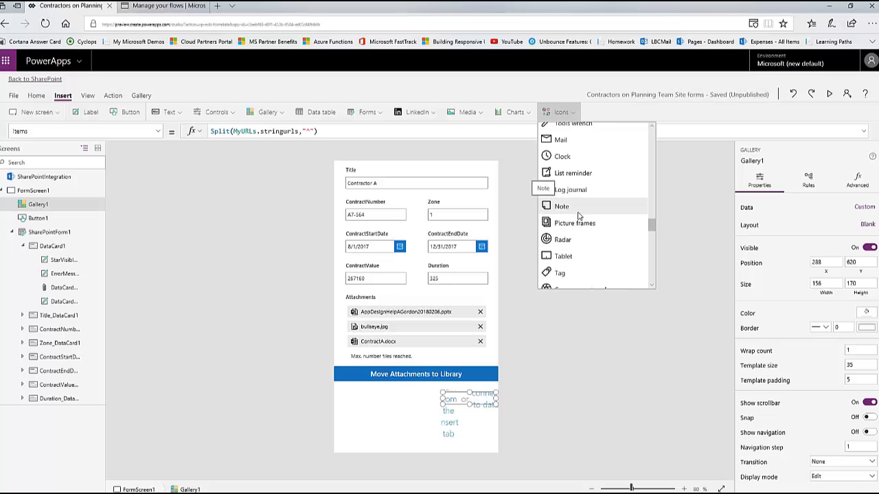
pyautogui.scroll(-5, 549, 213)
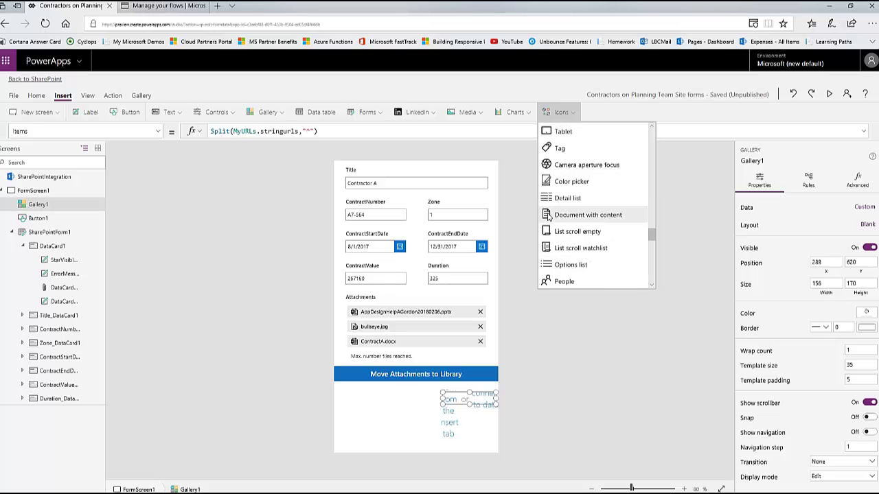
pyautogui.click(546, 217)
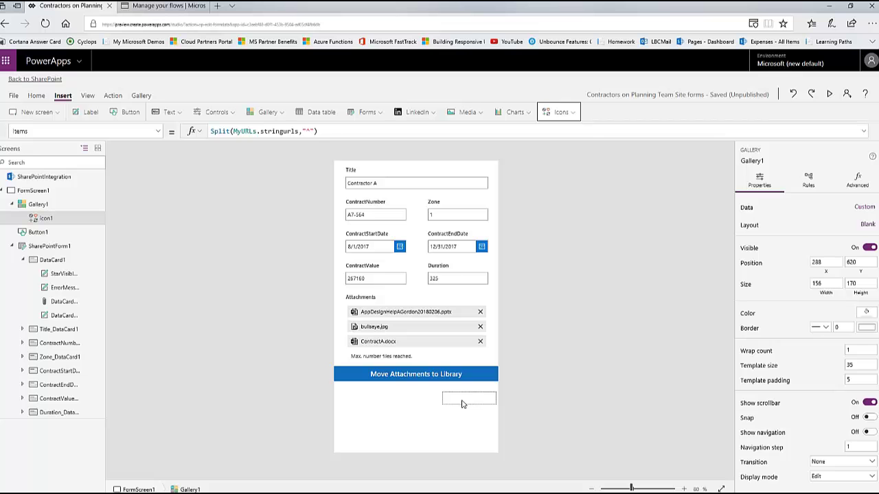
# Set the document icon's OnSelect property to Launch(ThisItem.Result).
pyautogui.click(459, 404)
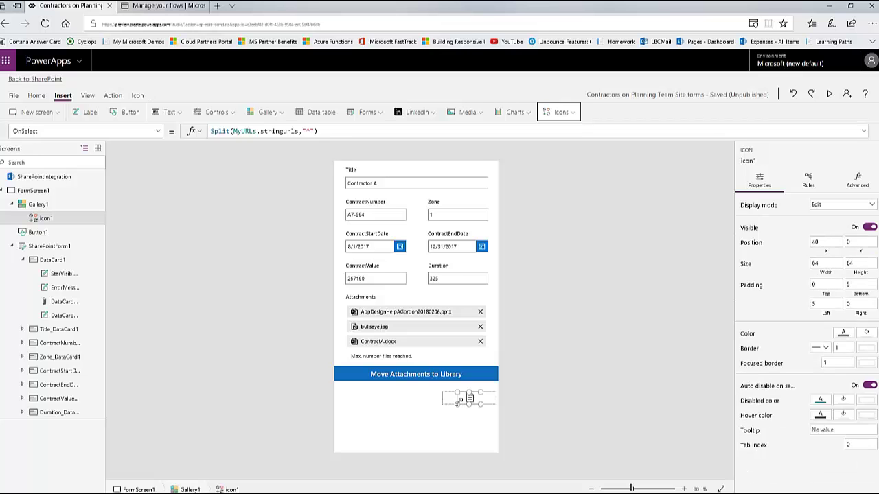
pyautogui.click(158, 131)
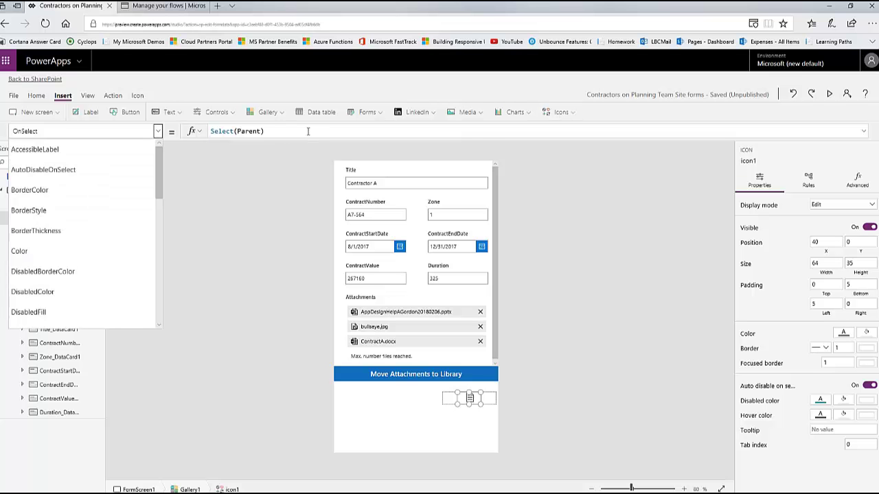
pyautogui.click(253, 129)
pyautogui.moveTo(264, 131); pyautogui.dragTo(186, 131)
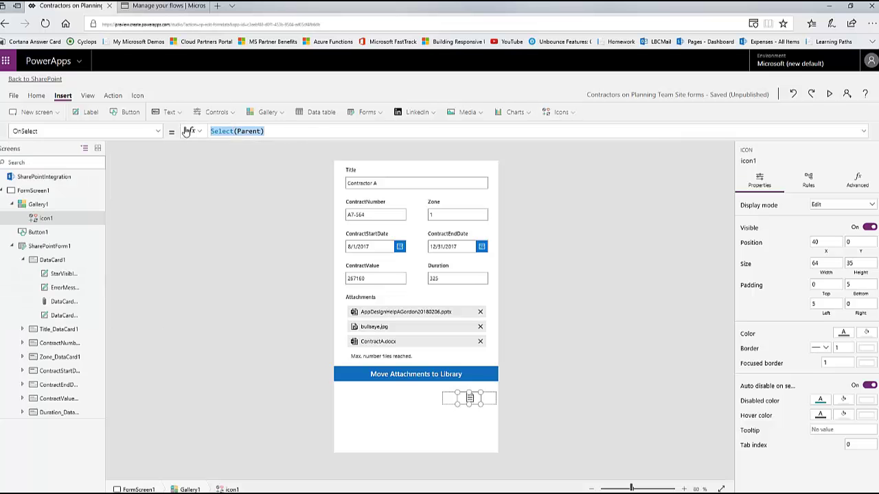
pyautogui.write('Launc')
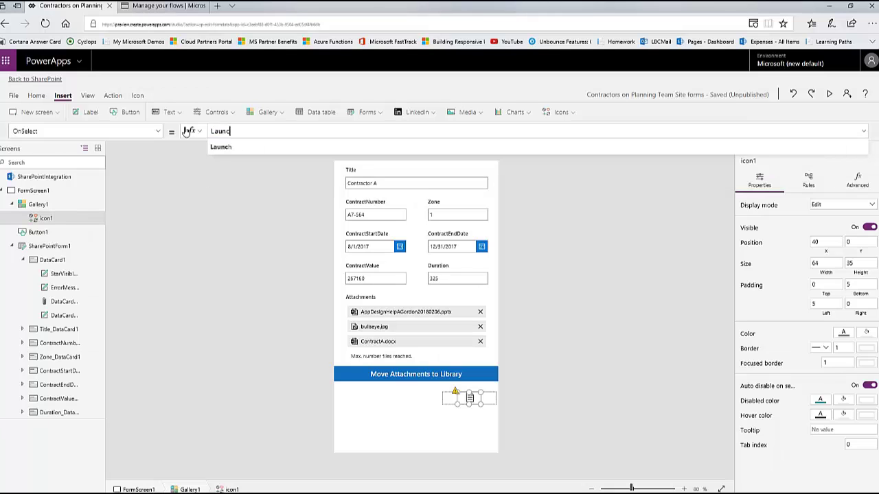
pyautogui.write('h(Thi')
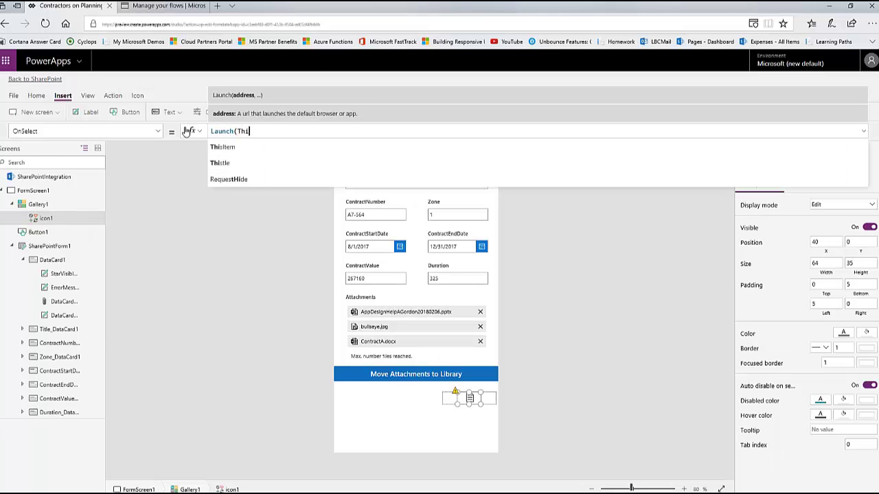
pyautogui.write('sItem.')
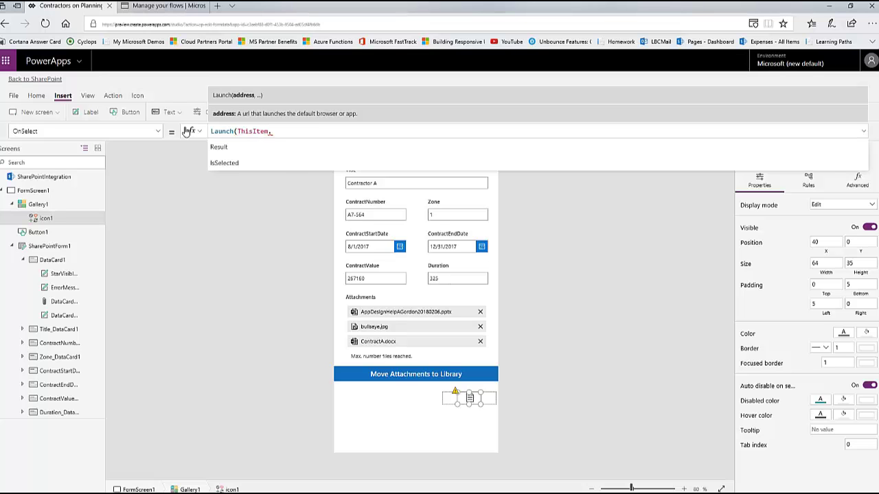
pyautogui.write('Result)')
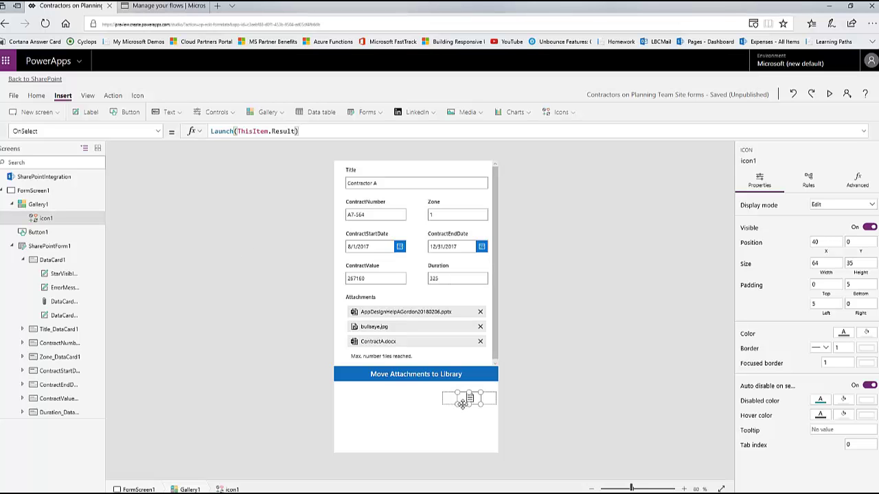
# Narrow the document icon to a width of 40 and align it to the left of the gallery template.
pyautogui.moveTo(463, 404); pyautogui.dragTo(471, 398)
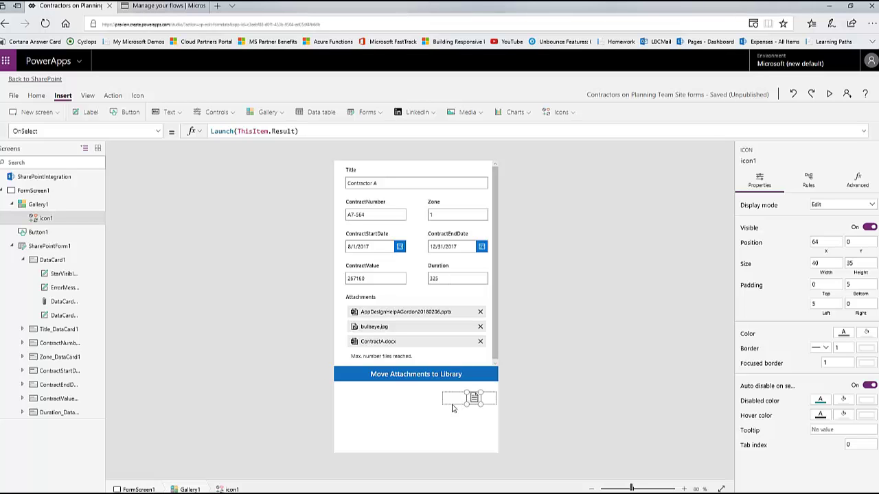
pyautogui.click(452, 407)
pyautogui.click(479, 405)
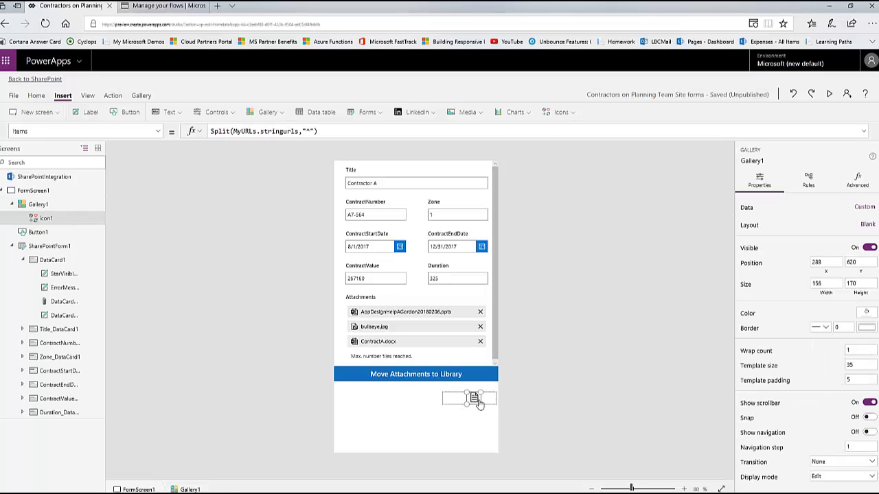
pyautogui.click(37, 98)
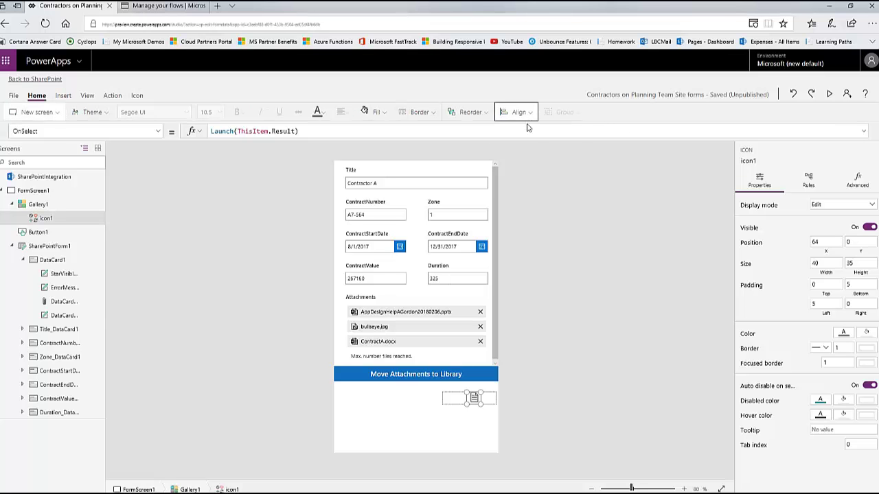
pyautogui.click(521, 114)
pyautogui.click(523, 131)
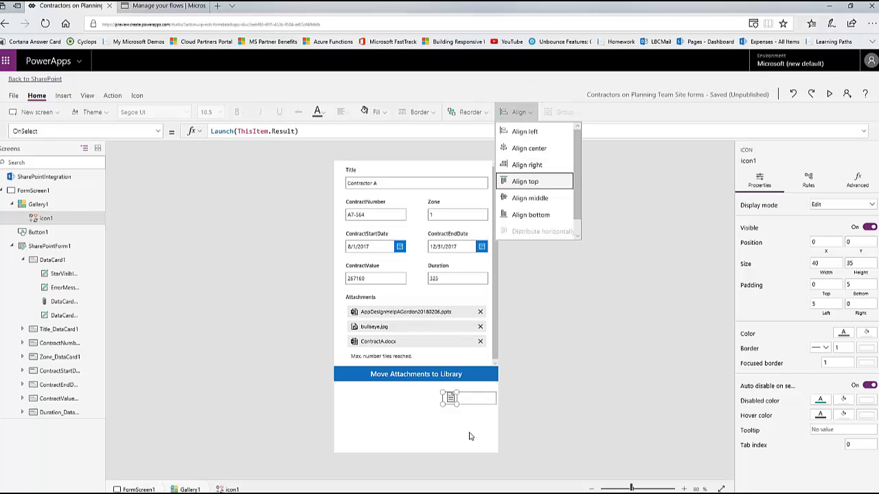
# Narrow Gallery1 to a width of 74 so it fits closely around the document icon.
pyautogui.click(52, 206)
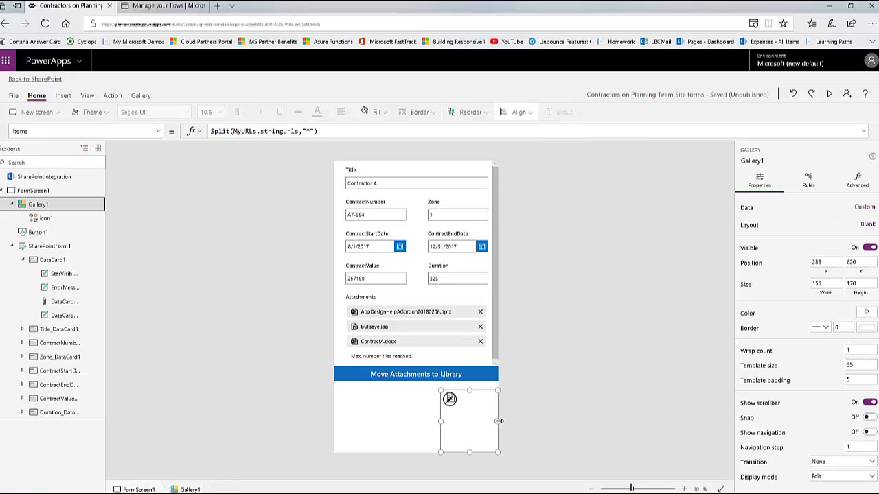
pyautogui.moveTo(476, 422); pyautogui.dragTo(469, 423)
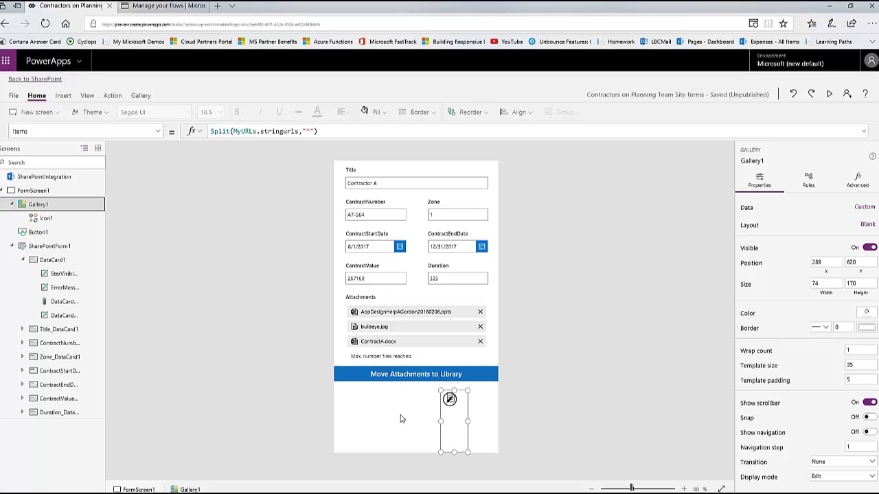
pyautogui.click(127, 143)
# Add a label to FormScreen1 and set its Text property to CountRows(Gallery1.AllItems).
pyautogui.click(61, 96)
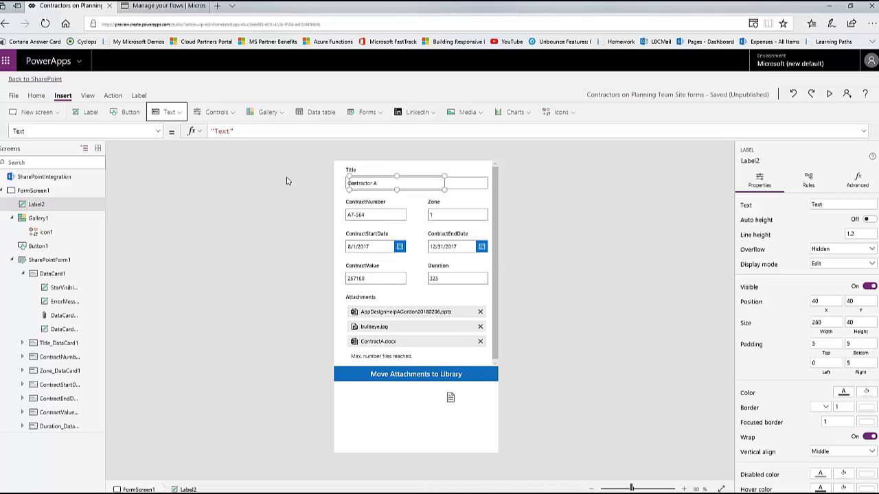
pyautogui.moveTo(250, 132); pyautogui.dragTo(175, 132)
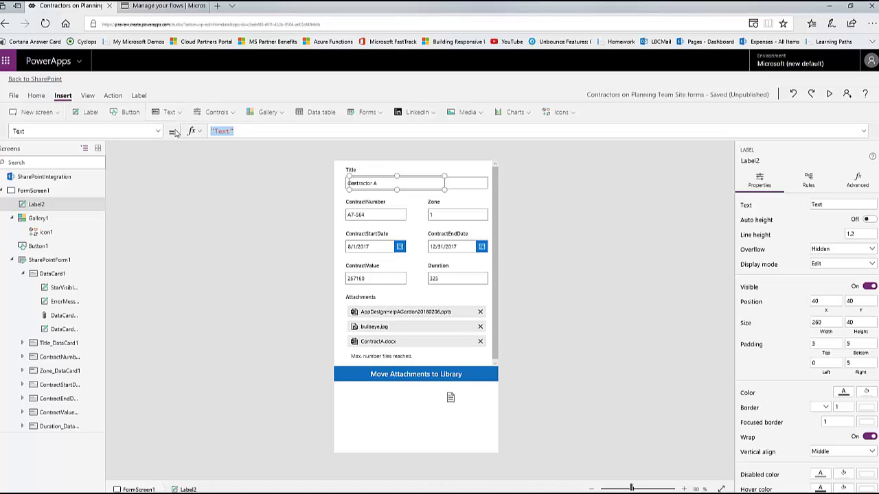
pyautogui.write('gall')
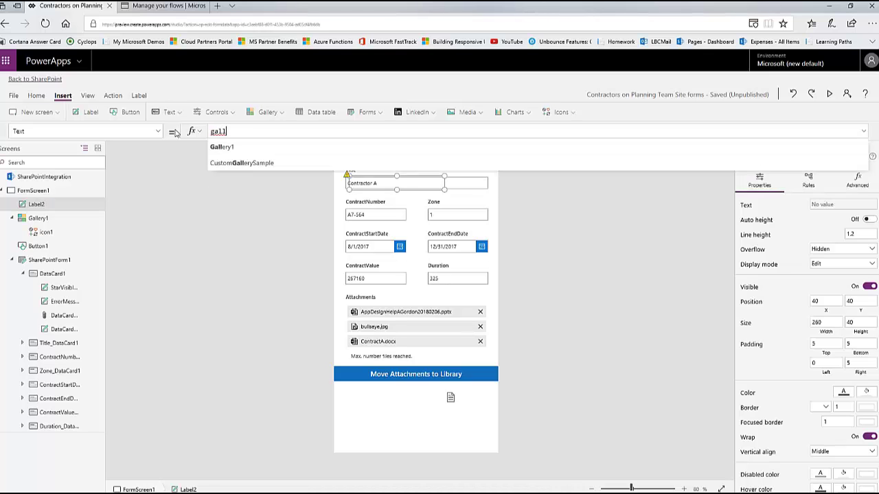
pyautogui.press('Tab')
pyautogui.write('.')
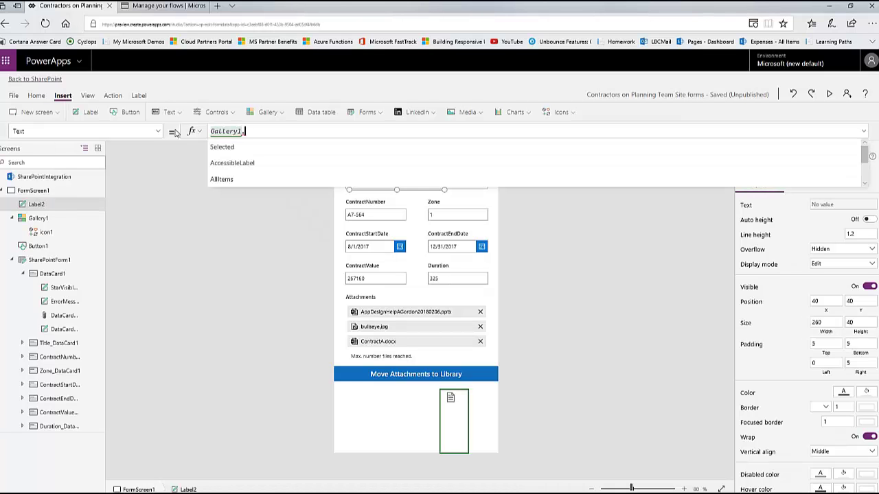
pyautogui.press('Down')
pyautogui.press('Down')
pyautogui.press('Down')
pyautogui.press('Tab')
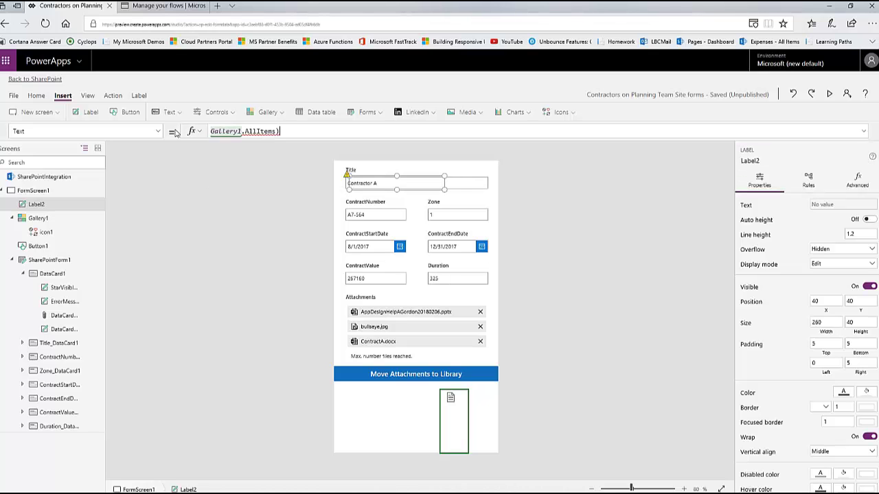
pyautogui.write(')')
pyautogui.press('Home')
pyautogui.write('Countr')
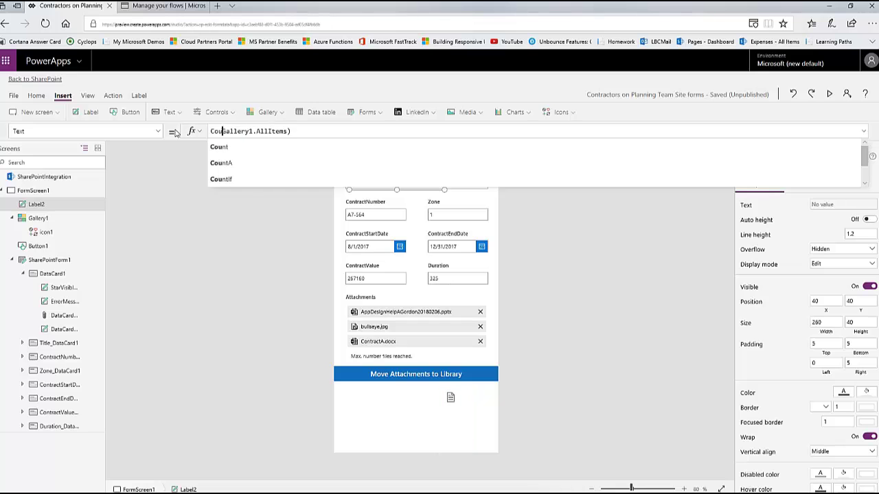
pyautogui.press('Tab')
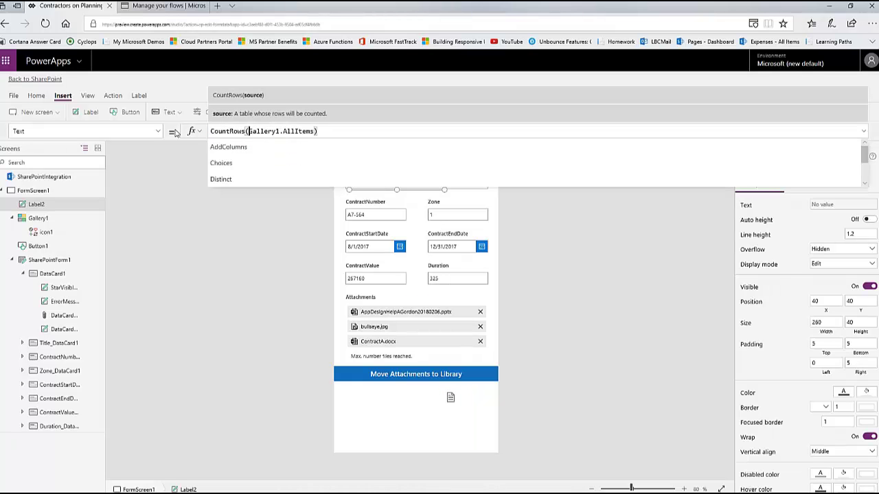
pyautogui.click(345, 128)
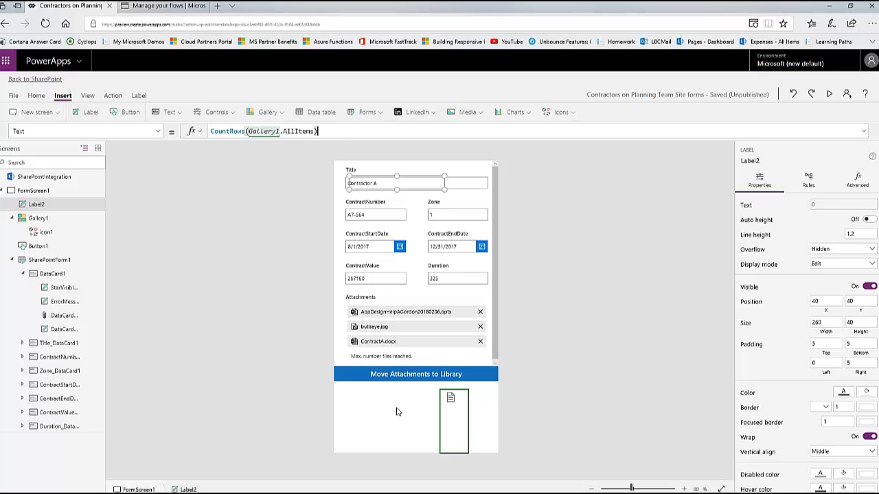
# Copy the label's CountRows formula and replace its Text property with the placeholder "HI".
pyautogui.click(363, 136)
pyautogui.moveTo(359, 132); pyautogui.dragTo(205, 131)
pyautogui.hotkey('ctrl', 'c')
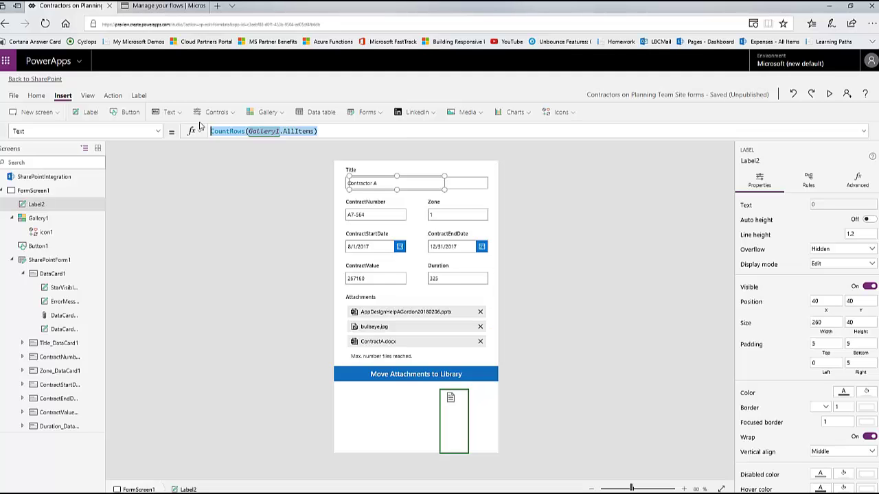
pyautogui.press('Delete')
pyautogui.write('"HI"')
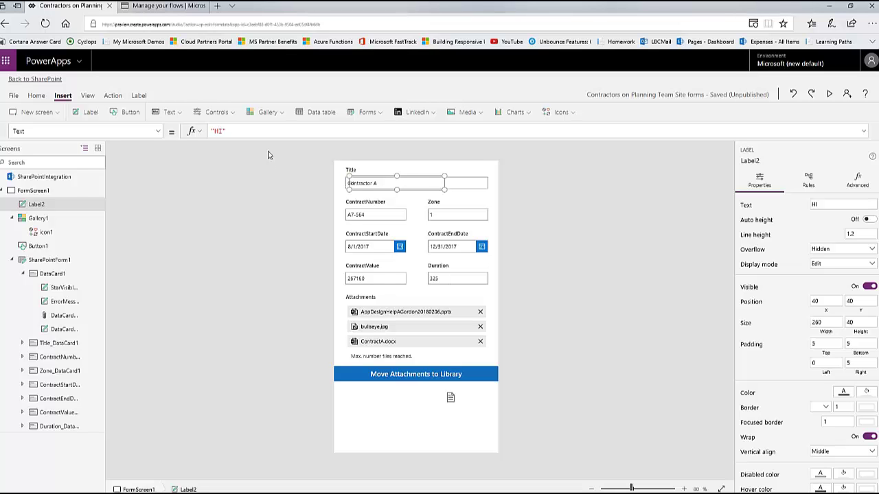
# Position the label beneath the Move Attachments to Library button beside the gallery, at X 41, Y 620 with width 247.
pyautogui.moveTo(443, 182); pyautogui.dragTo(438, 400)
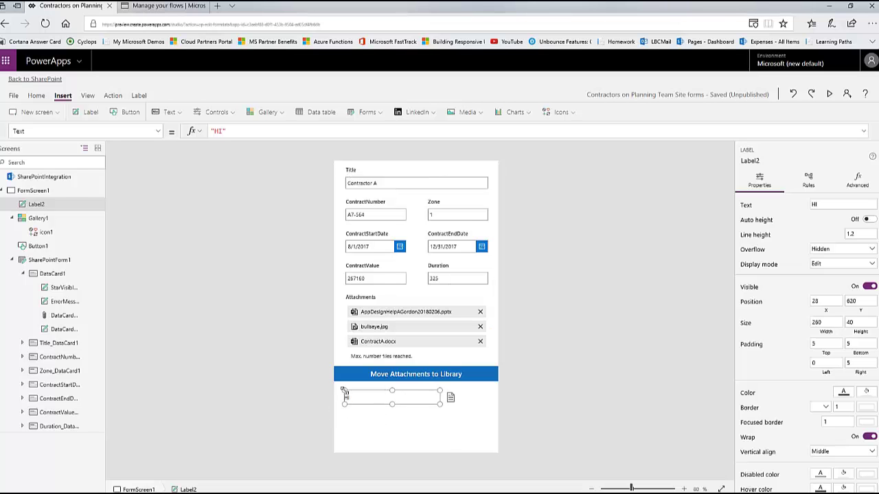
pyautogui.moveTo(344, 390)
pyautogui.mouseDown()
pyautogui.moveTo(373, 390)
pyautogui.moveTo(346, 389)
pyautogui.mouseUp()
# Replace the placeholder in Label2's Text property with "Files Uploaded".
pyautogui.moveTo(225, 131); pyautogui.dragTo(215, 132)
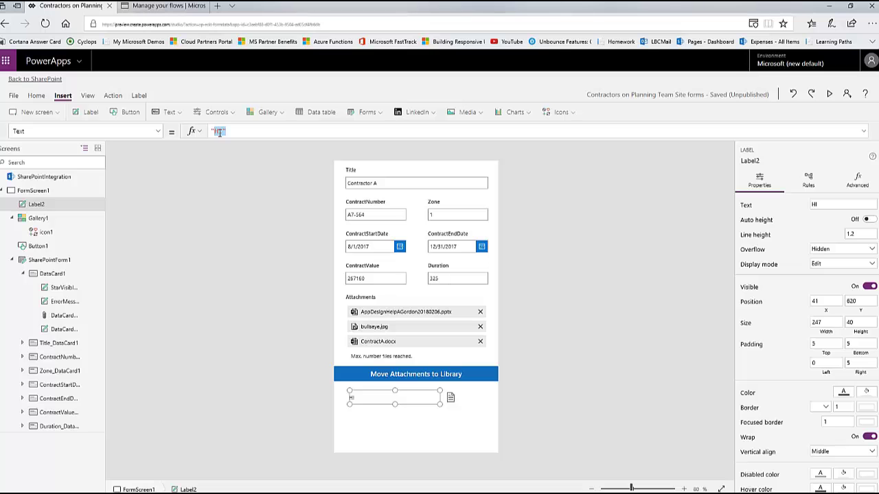
pyautogui.press('BackSpace')
pyautogui.write('Item')
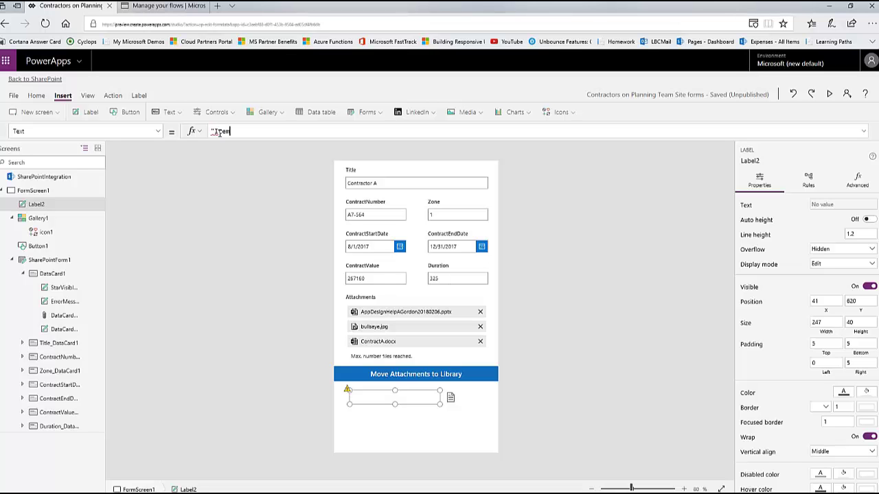
pyautogui.press('BackSpace')
pyautogui.press('BackSpace')
pyautogui.press('BackSpace')
pyautogui.write('"')
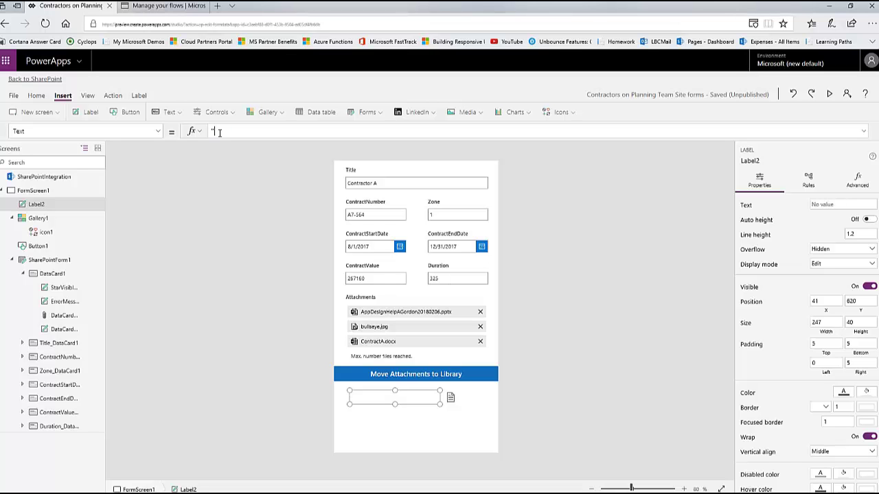
pyautogui.write('Files Up')
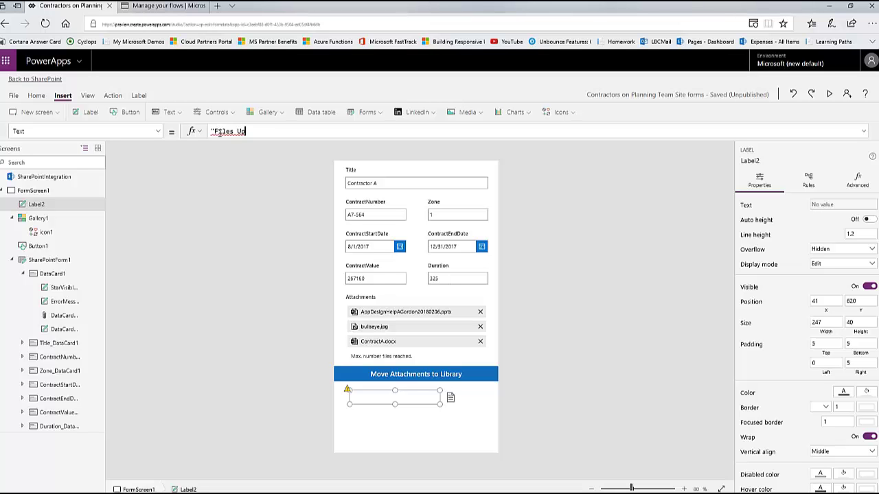
pyautogui.write('date')
pyautogui.press('BackSpace')
pyautogui.press('BackSpace')
pyautogui.press('BackSpace')
pyautogui.press('BackSpace')
pyautogui.press('BackSpace')
pyautogui.write('loaded"')
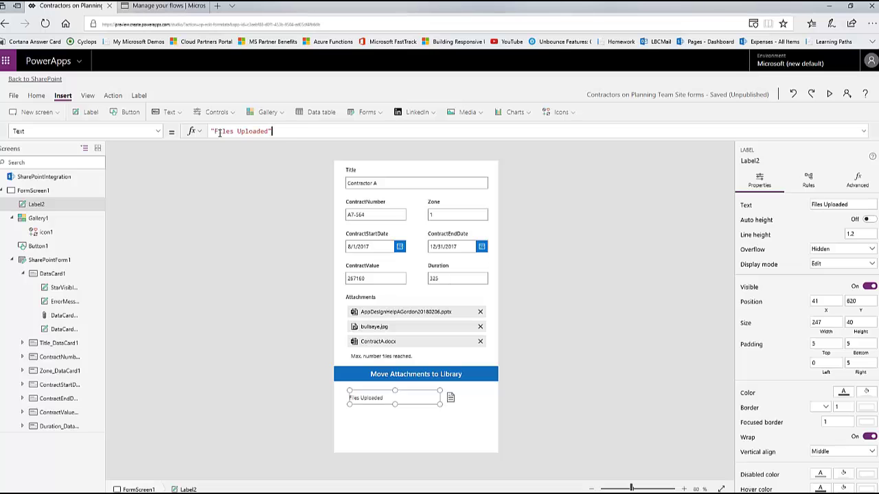
# Extend Label2's Text formula to CountRows(Gallery1.AllItems) & " Files Uploaded", with a leading space before Files.
pyautogui.press('Left')
pyautogui.press('Left')
pyautogui.press('Left')
pyautogui.press('Left')
pyautogui.click(219, 133)
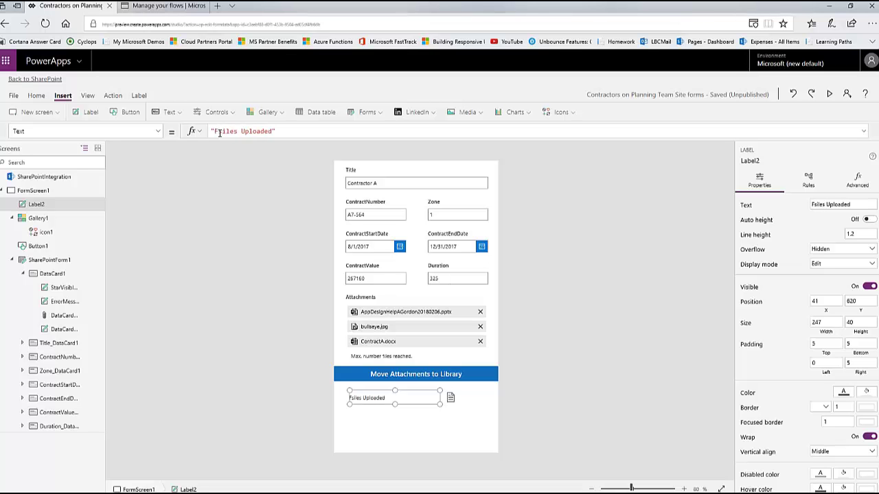
pyautogui.write('s')
pyautogui.press('BackSpace')
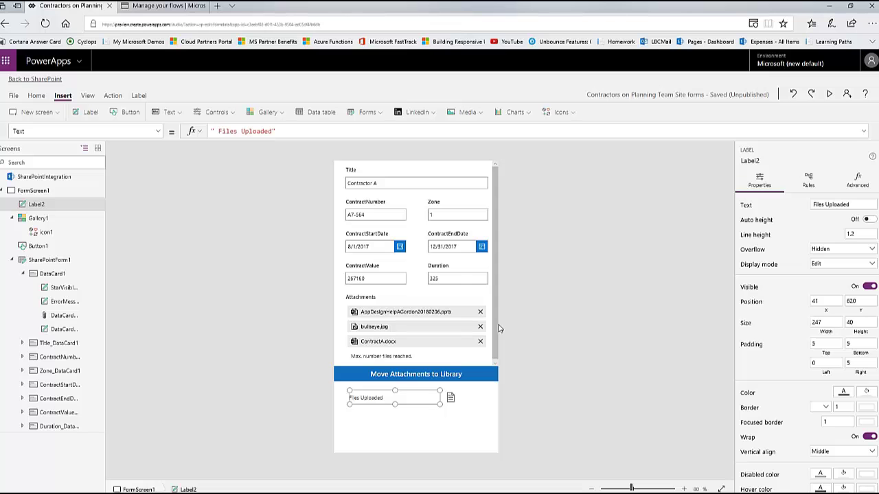
pyautogui.hotkey('ctrl', 'v')
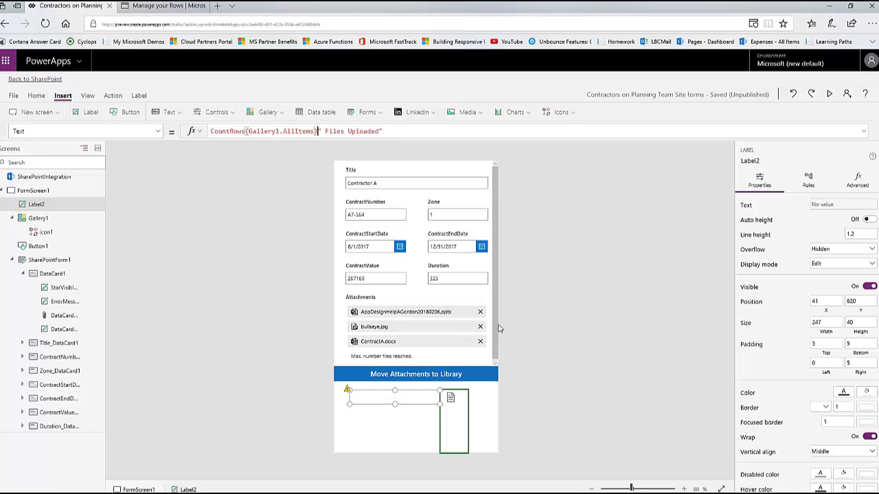
pyautogui.write('&')
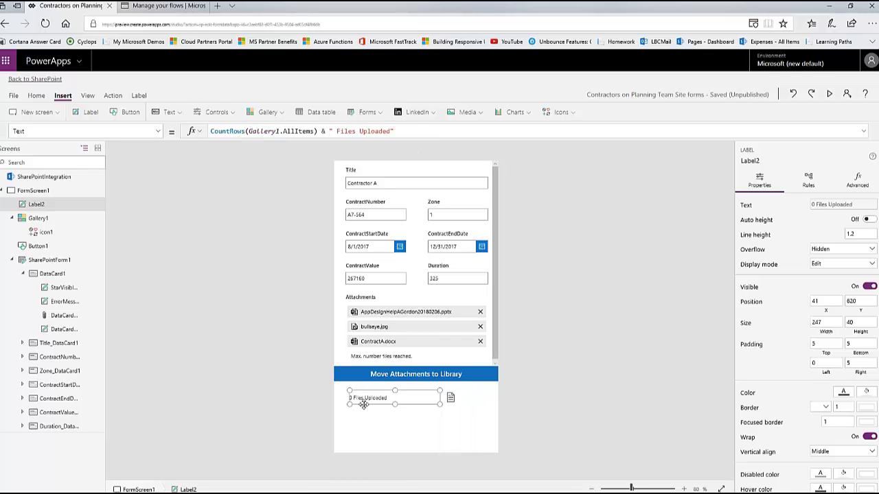
# Narrow Label2 to a width of 148 and move it together with Gallery1 to Y 610, with the label at X 111.
pyautogui.moveTo(348, 404); pyautogui.dragTo(387, 405)
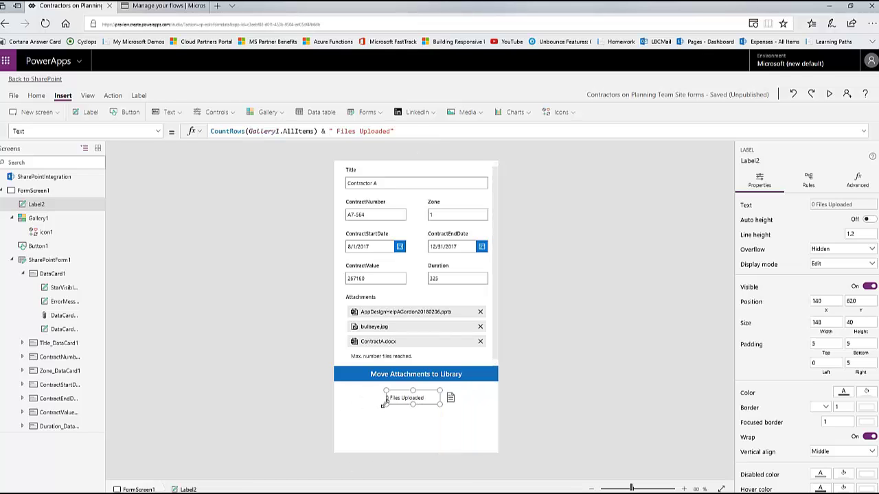
pyautogui.click(462, 420)
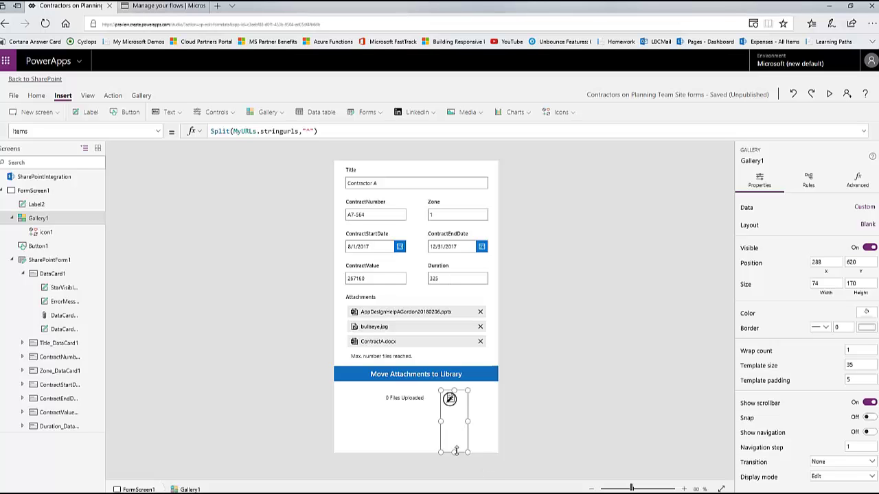
pyautogui.moveTo(455, 452)
pyautogui.mouseDown()
pyautogui.moveTo(454, 443)
pyautogui.moveTo(457, 452)
pyautogui.mouseUp()
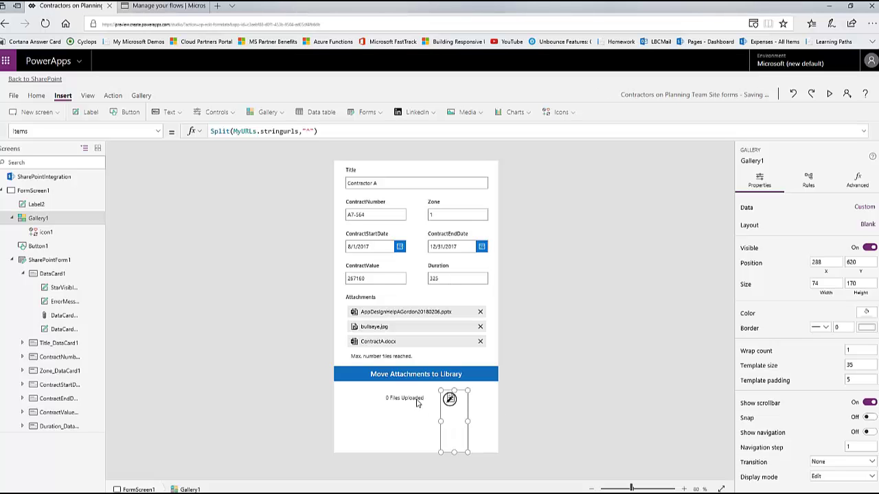
pyautogui.keyDown('shift'); pyautogui.click(417, 399); pyautogui.keyUp('shift')
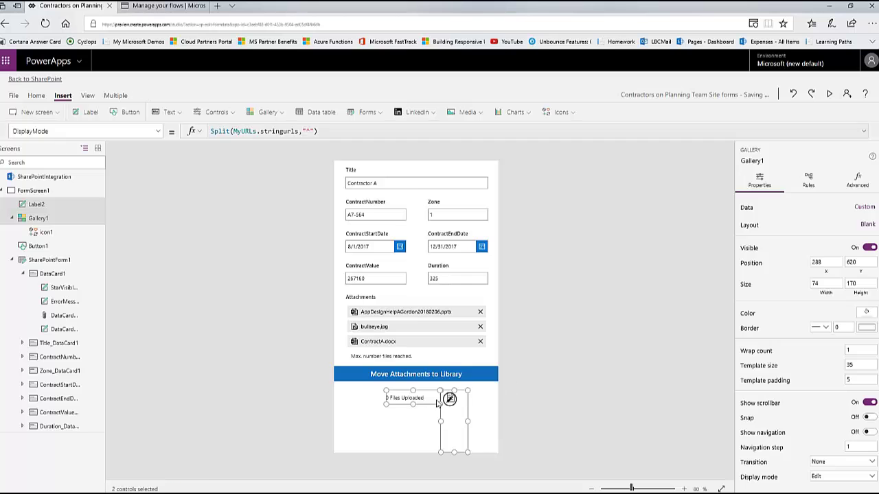
pyautogui.moveTo(458, 392); pyautogui.dragTo(451, 389)
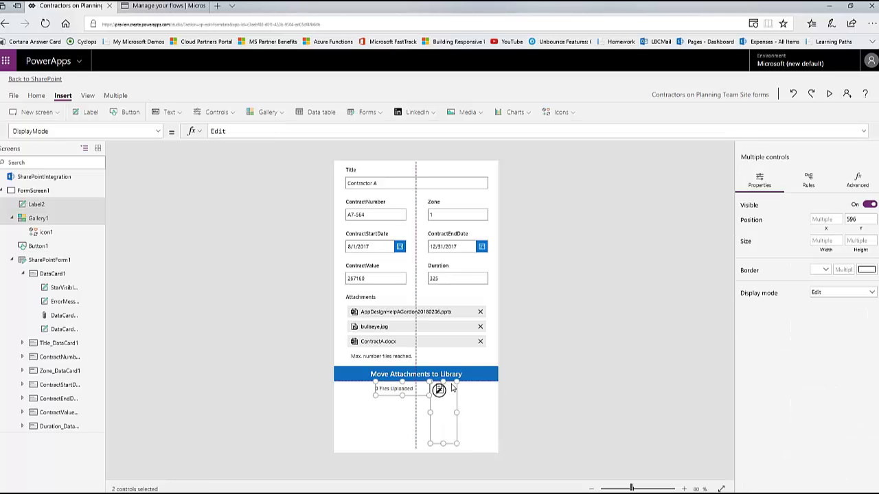
pyautogui.hotkey('ctrl', 'z')
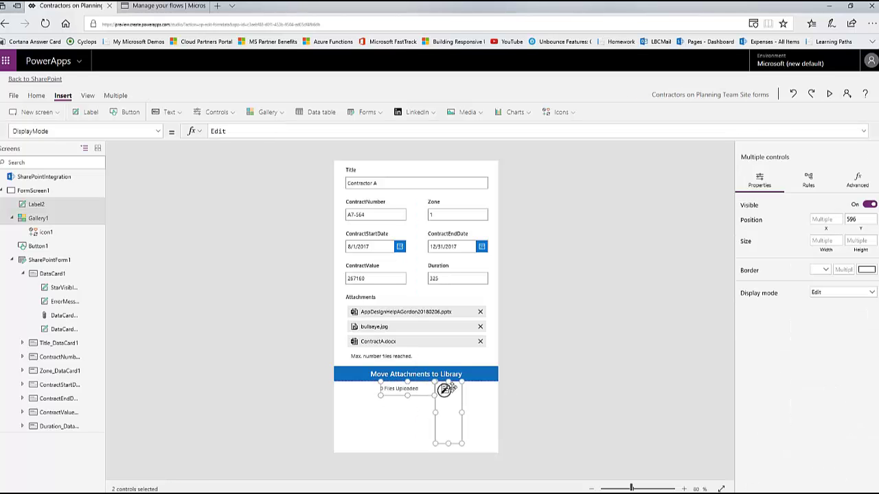
pyautogui.moveTo(451, 389); pyautogui.dragTo(452, 382)
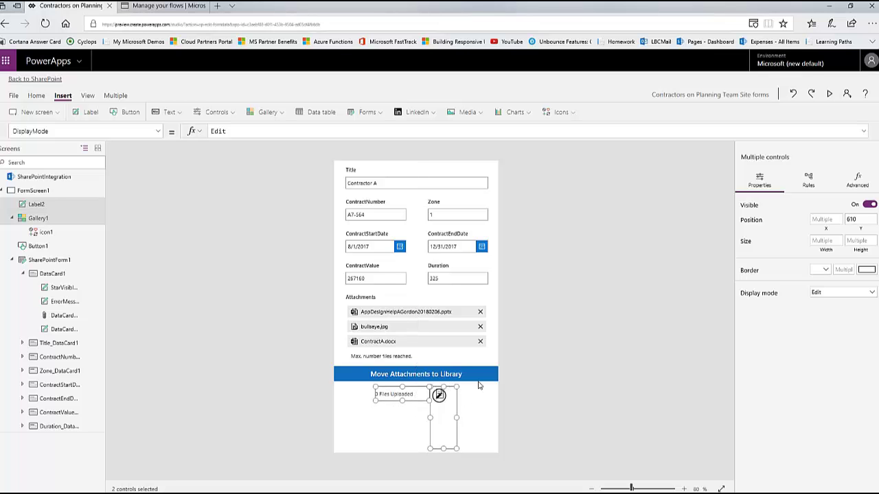
# Copy the Visible property formula of the Move Attachments to Library button.
pyautogui.click(476, 378)
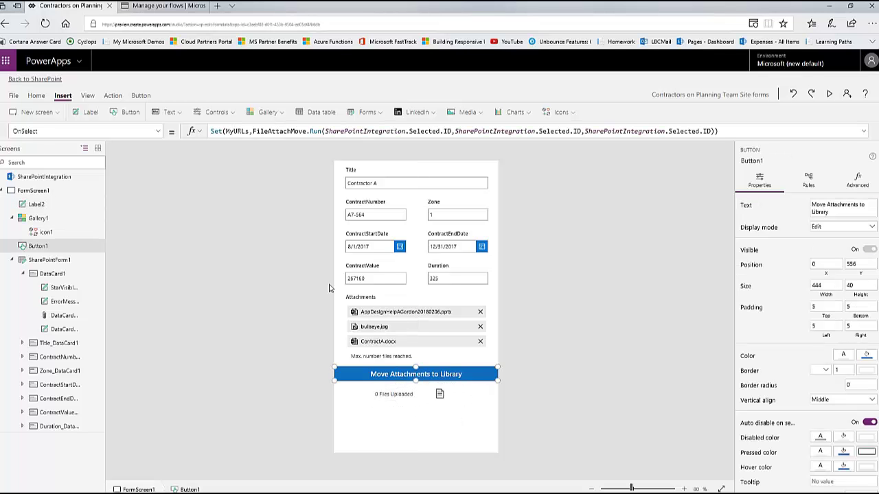
pyautogui.click(158, 130)
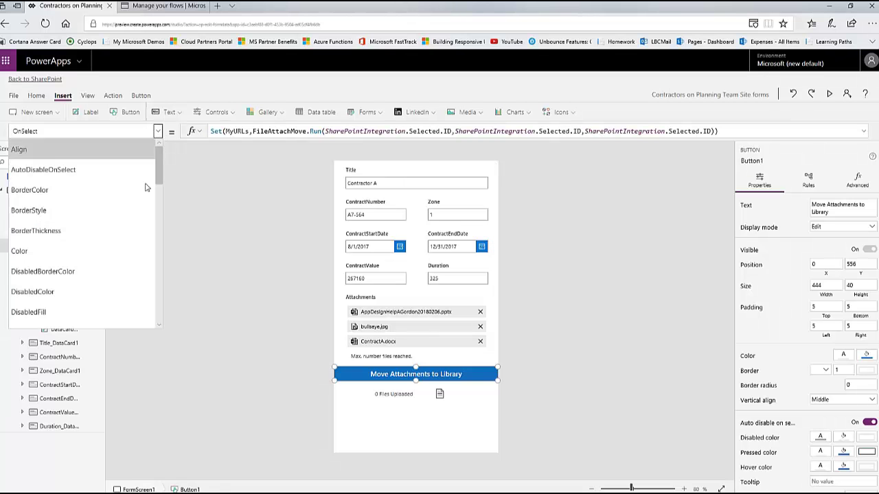
pyautogui.scroll(-10, 125, 302)
pyautogui.scroll(-3, 126, 306)
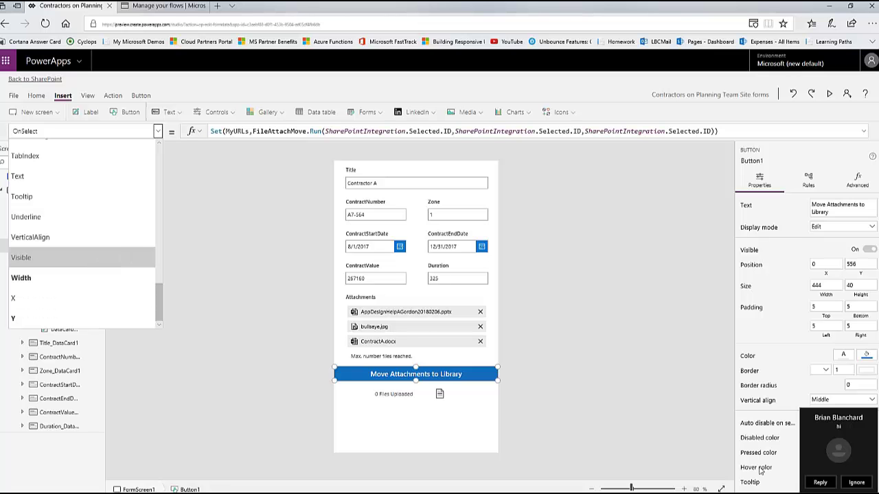
pyautogui.click(97, 260)
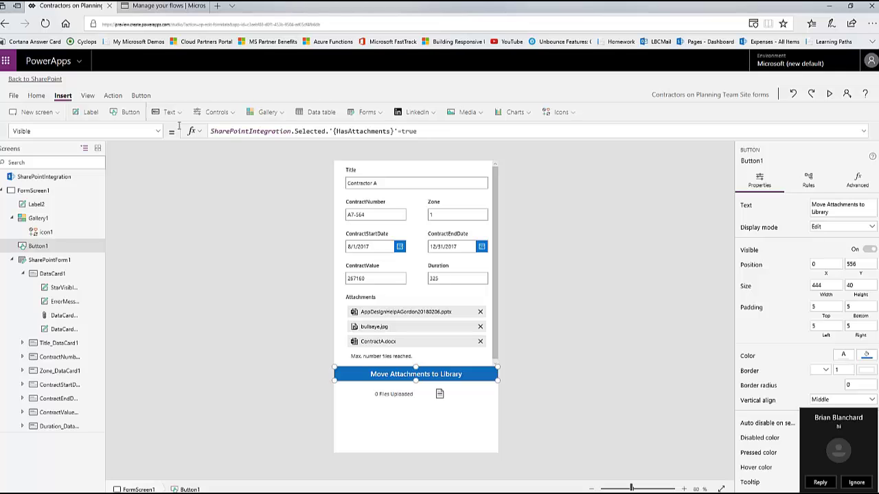
pyautogui.click(277, 131)
pyautogui.hotkey('ctrl', 'a')
pyautogui.hotkey('ctrl', 'c')
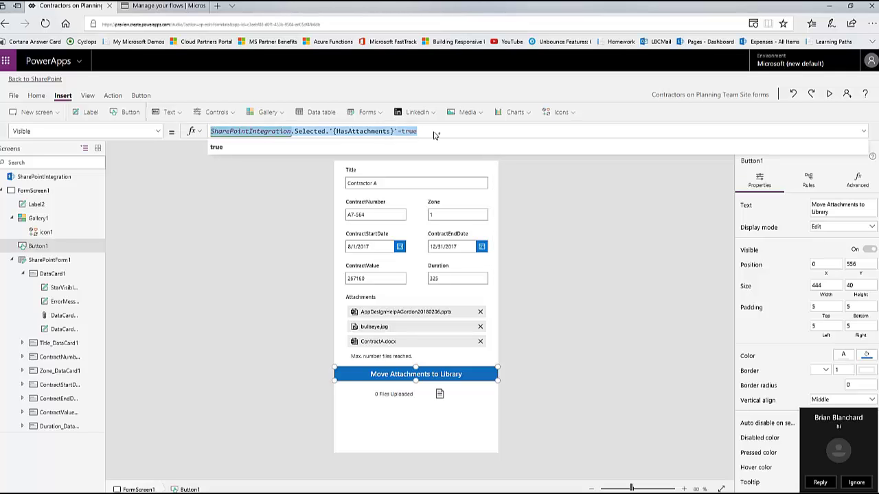
# Set the Visible property of Label2 and Gallery1 together to SharePointIntegration.Selected.'{HasAttachments}'=false.
pyautogui.click(396, 413)
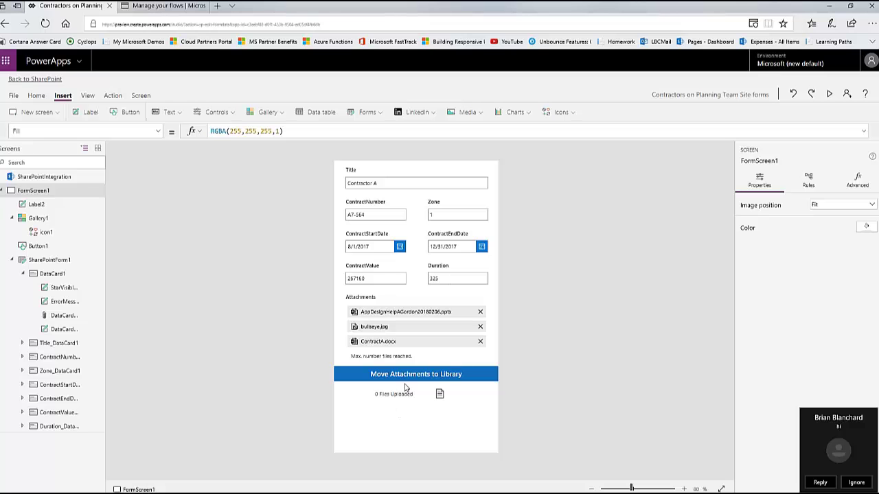
pyautogui.click(402, 394)
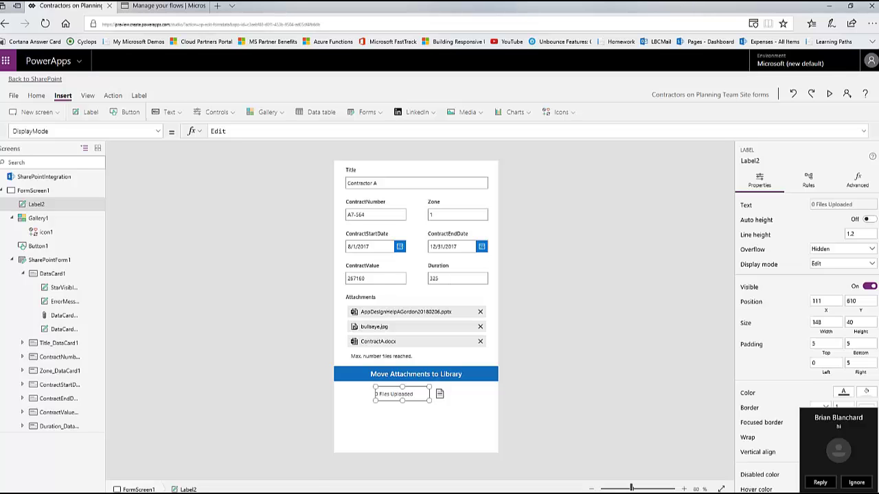
pyautogui.keyDown('ctrl'); pyautogui.click(60, 220); pyautogui.keyUp('ctrl')
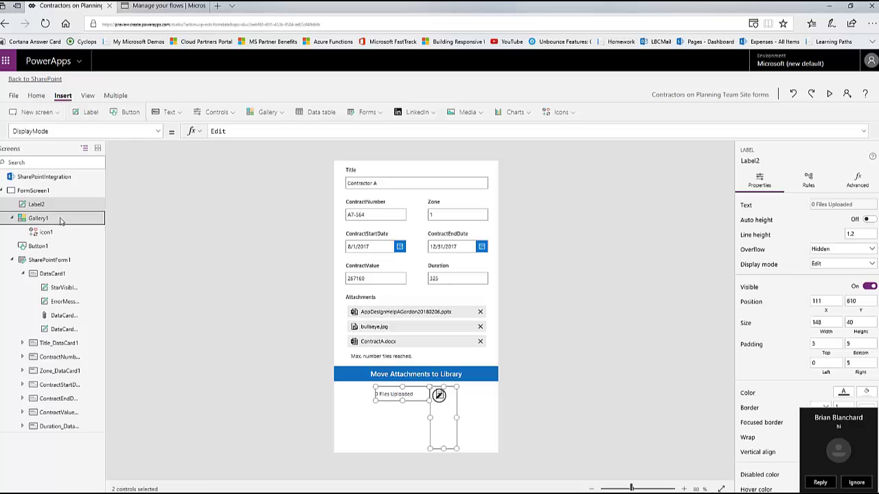
pyautogui.click(159, 133)
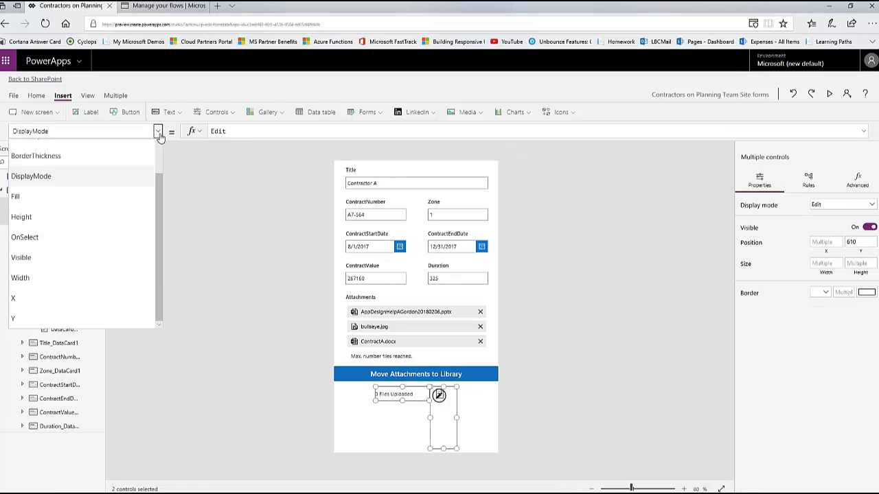
pyautogui.click(105, 258)
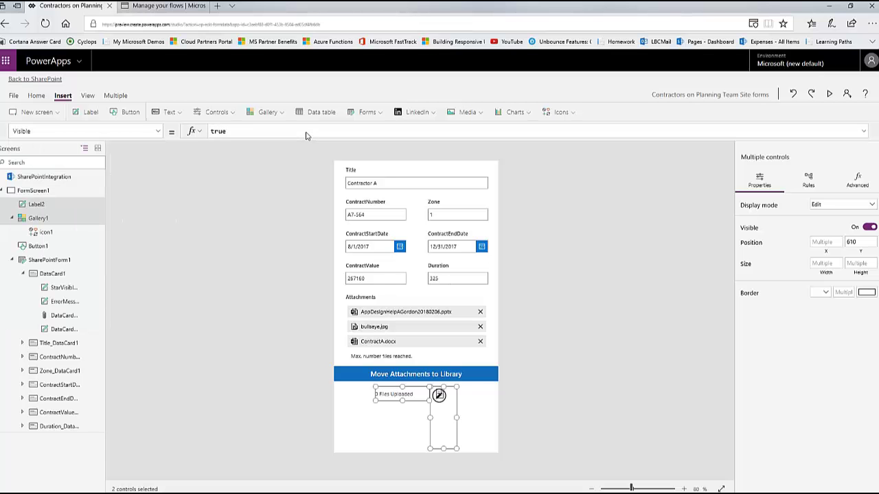
pyautogui.moveTo(355, 133); pyautogui.dragTo(171, 122)
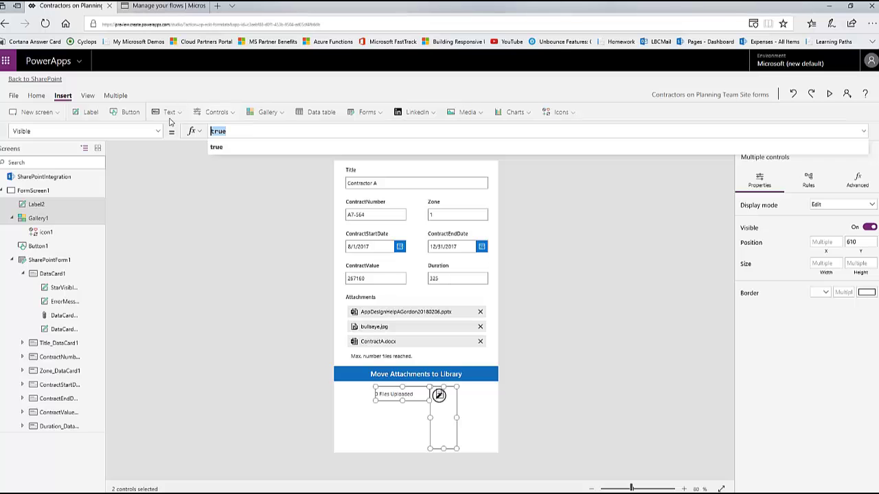
pyautogui.hotkey('ctrl', 'v')
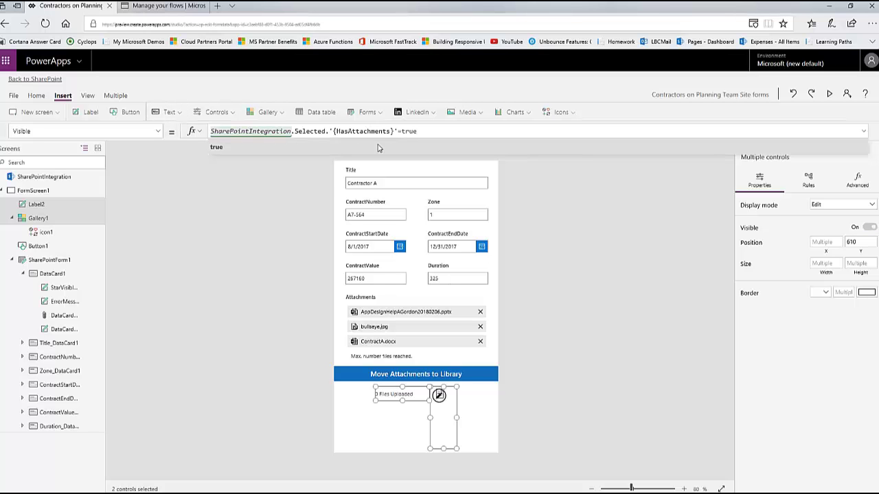
pyautogui.press('BackSpace')
pyautogui.press('BackSpace')
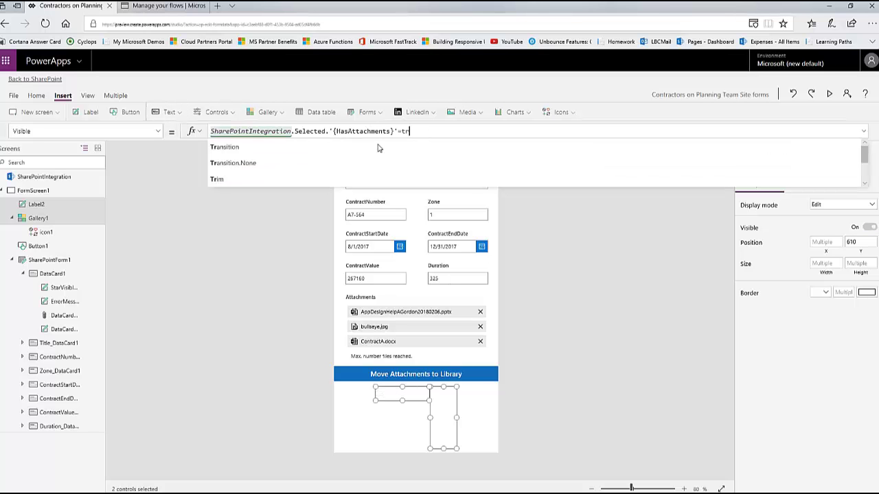
pyautogui.press('BackSpace')
pyautogui.press('BackSpace')
pyautogui.write('false')
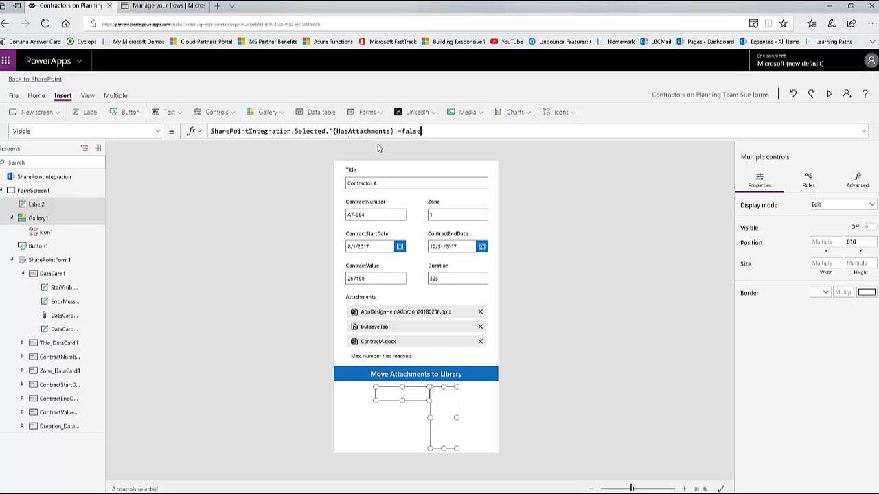
# Append ;Refresh(Contractors) to the OnSelect formula of the Move Attachments to Library button, and save and publish the form changes.
pyautogui.click(486, 380)
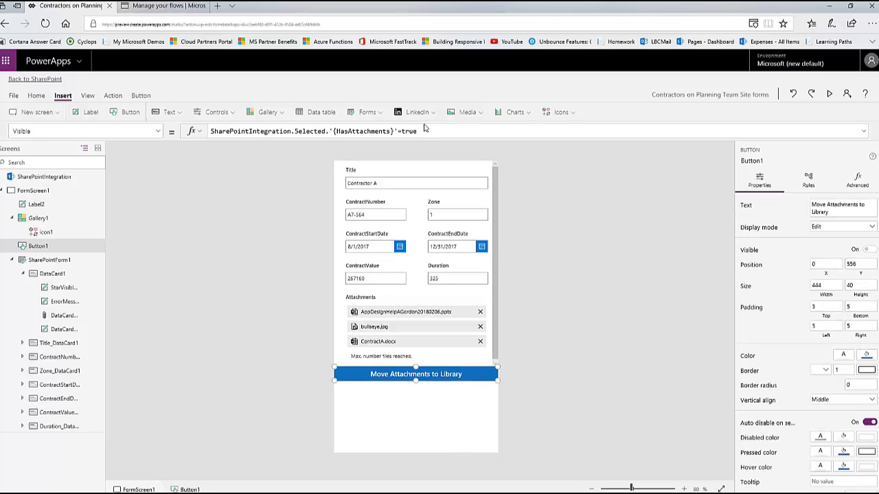
pyautogui.click(158, 131)
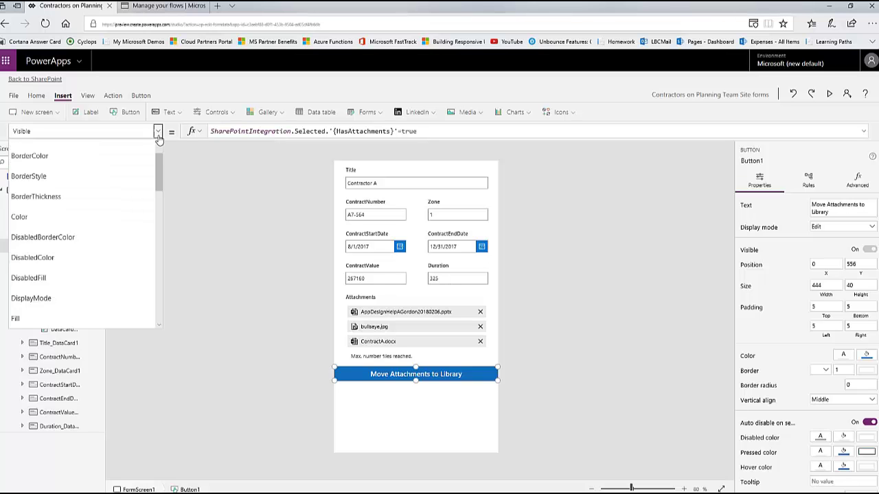
pyautogui.scroll(1, 161, 165)
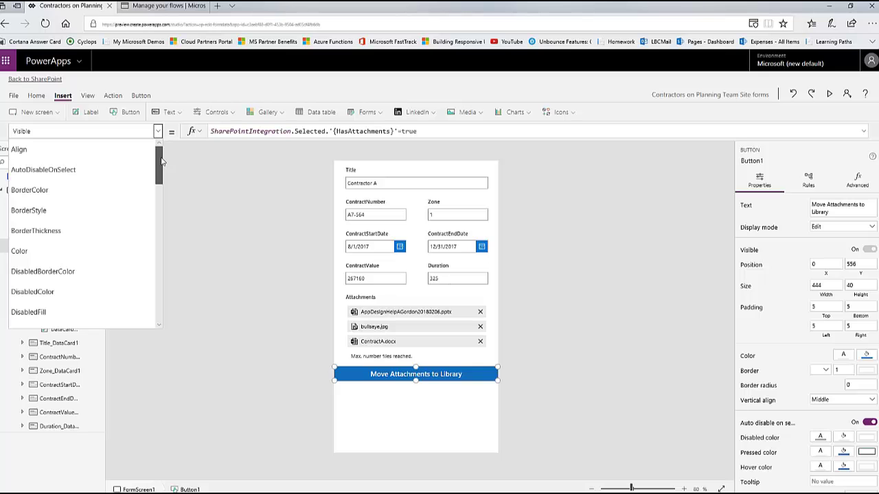
pyautogui.scroll(-5, 135, 243)
pyautogui.scroll(-3, 135, 243)
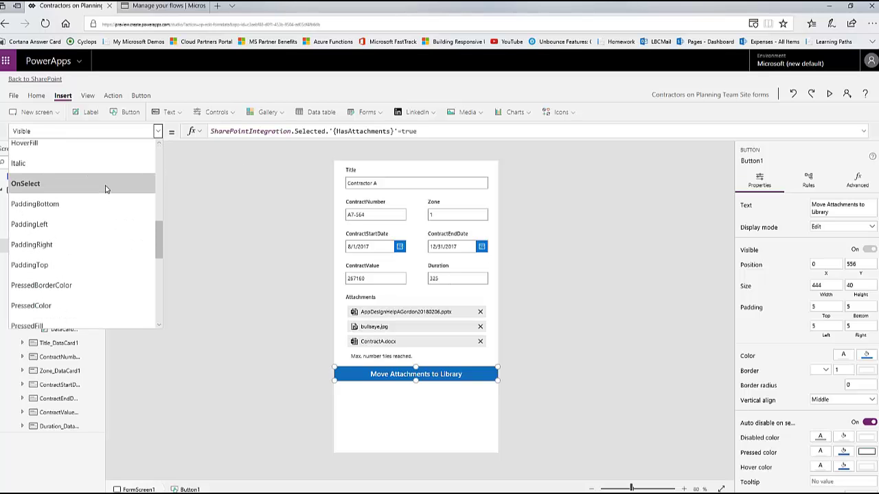
pyautogui.click(105, 185)
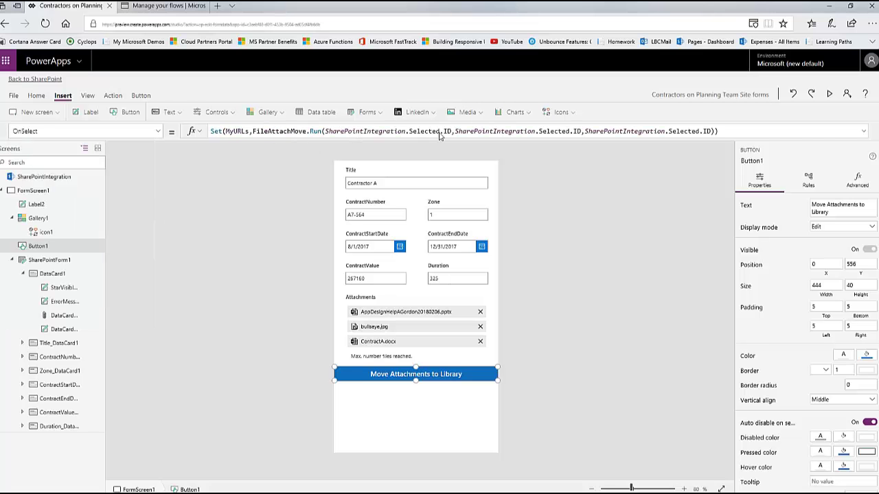
pyautogui.click(749, 133)
pyautogui.write(';')
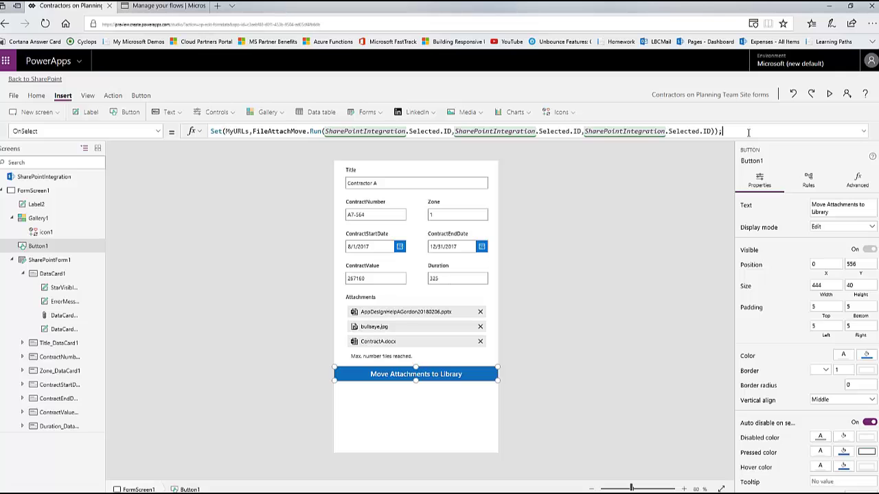
pyautogui.write('R')
pyautogui.write('ef')
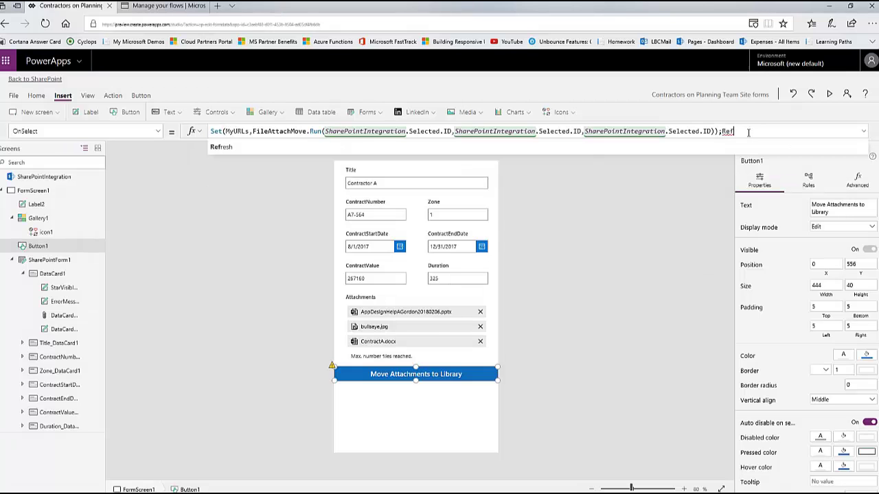
pyautogui.write('resh(')
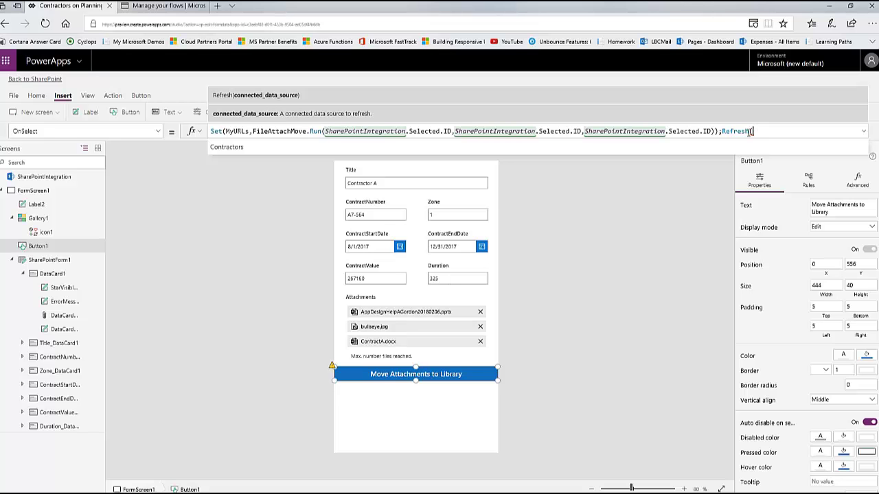
pyautogui.write('Contr')
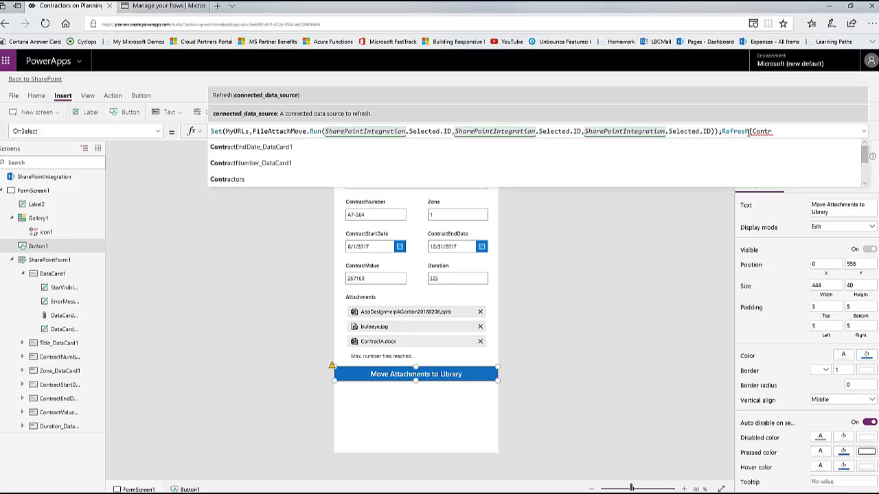
pyautogui.write('actors')
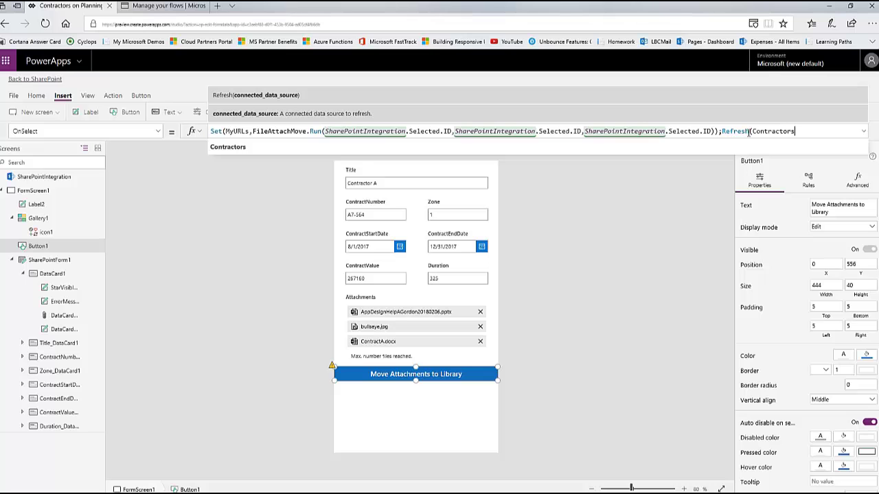
pyautogui.write(')')
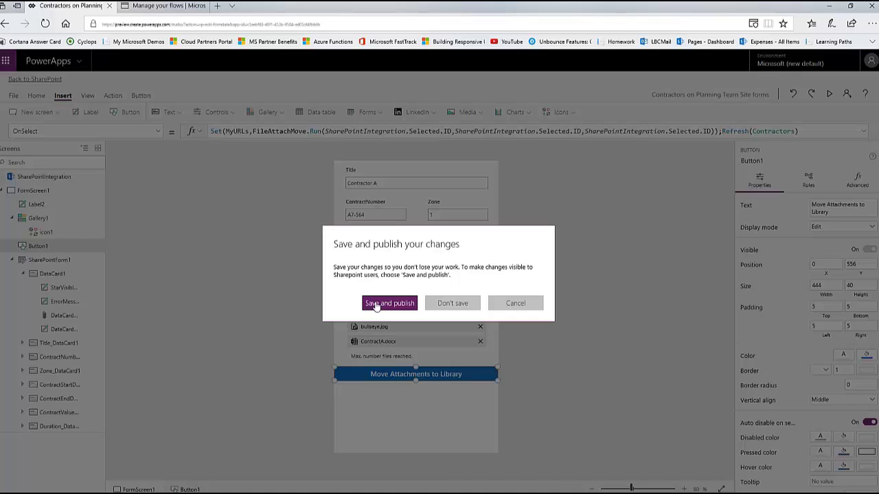
pyautogui.click(365, 303)
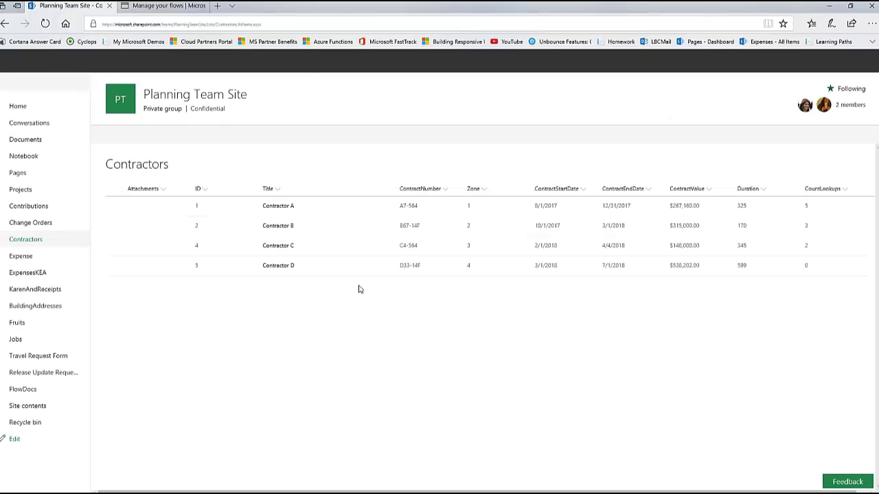
# Reload the Contractors list in SharePoint and open the Contractor B item for editing.
pyautogui.click(296, 25)
pyautogui.click(296, 24)
pyautogui.press('Return')
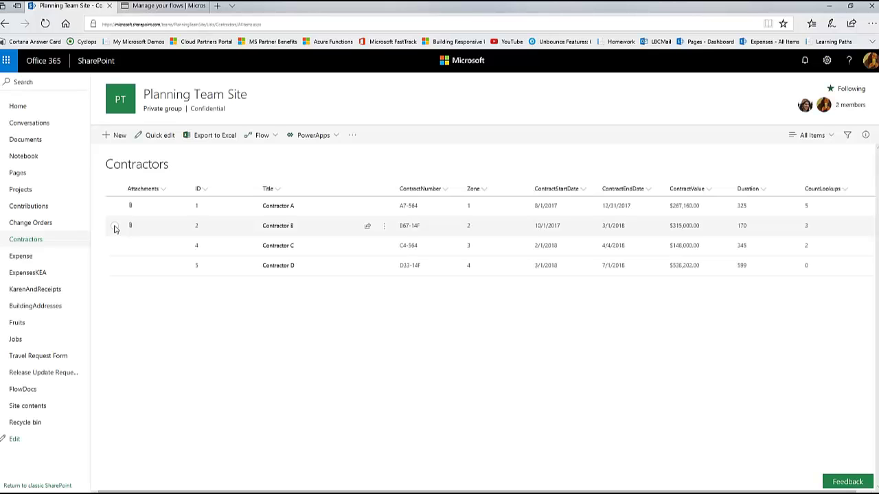
pyautogui.click(114, 227)
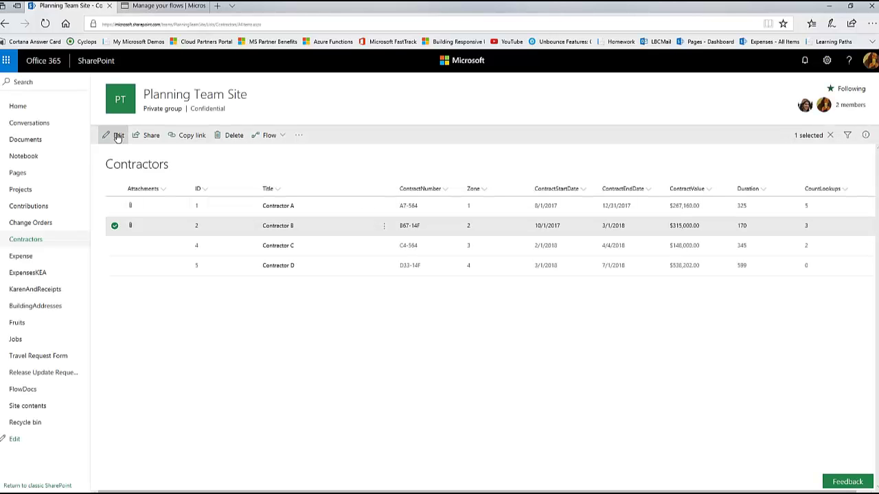
pyautogui.click(118, 136)
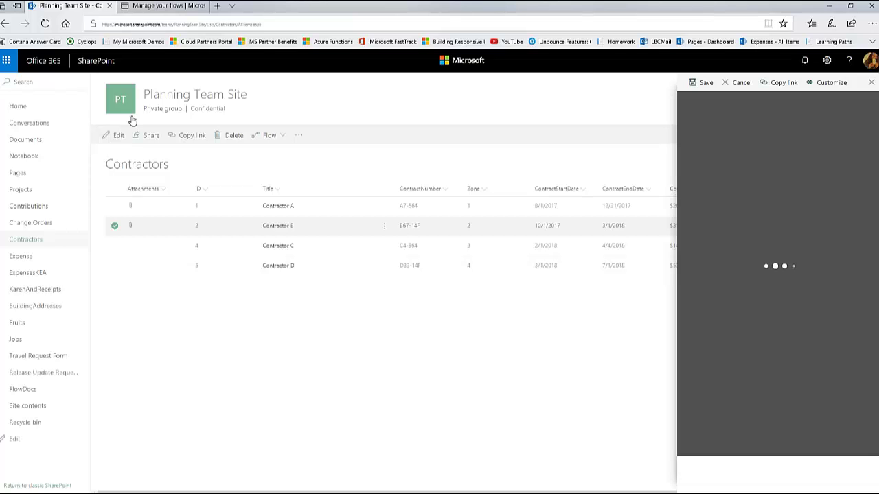
# Clear the browser's cached data and files from its browsing data settings.
pyautogui.hotkey('alt', 'x')
pyautogui.press('Up')
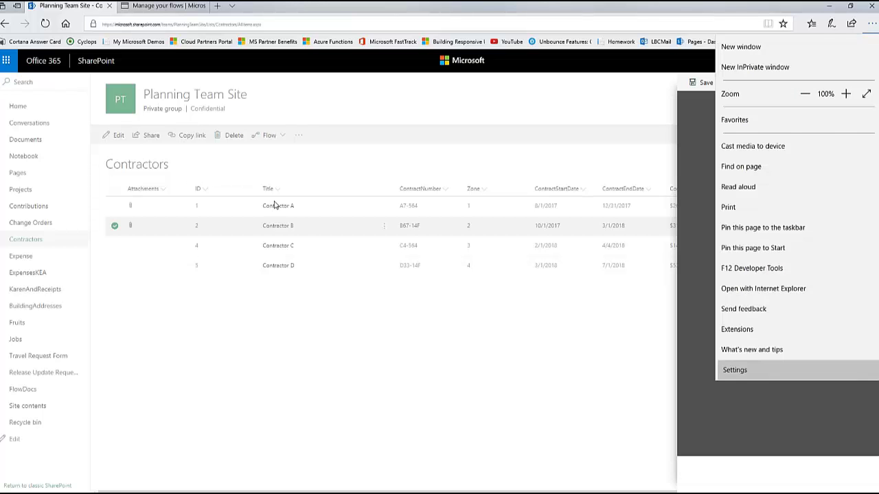
pyautogui.press('Return')
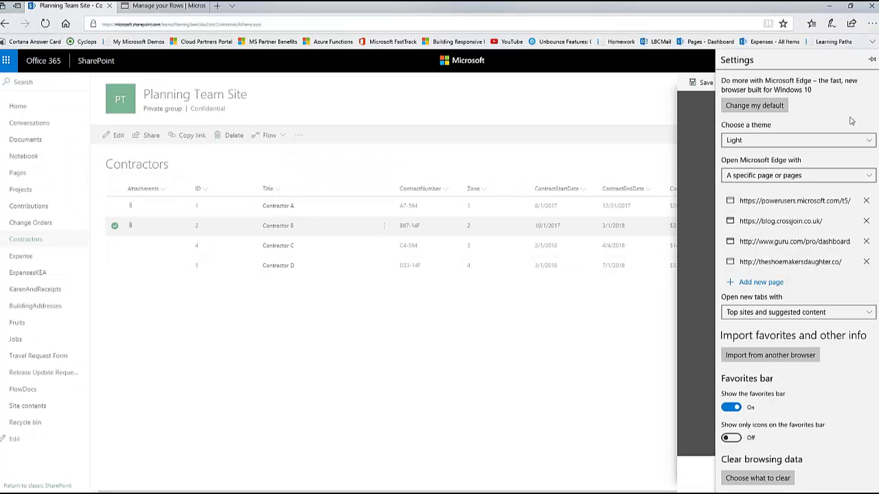
pyautogui.press('Return')
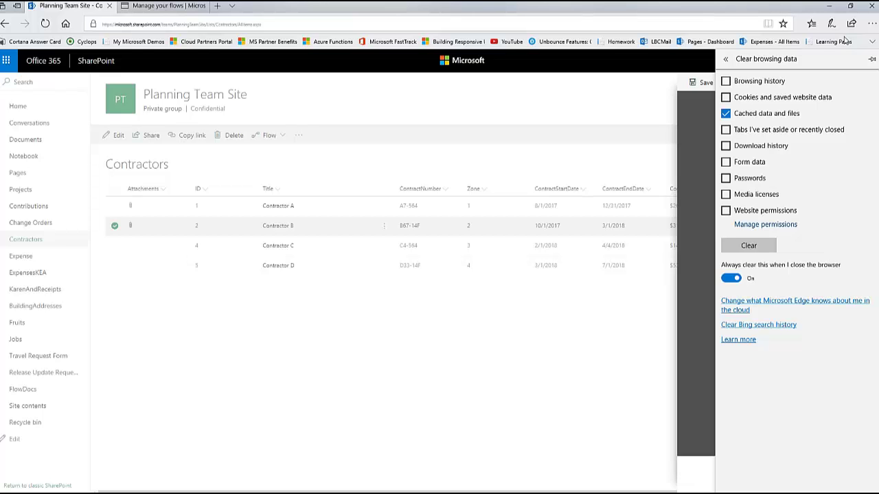
pyautogui.press('Return')
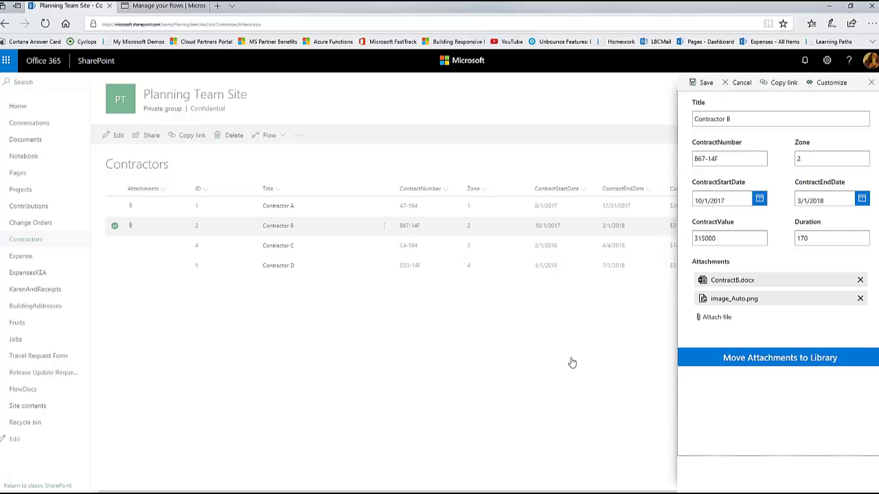
# Move Contractor B's attachments to the library and open the uploaded files image_Auto.png and ContractB.docx from the form's gallery.
pyautogui.click(790, 358)
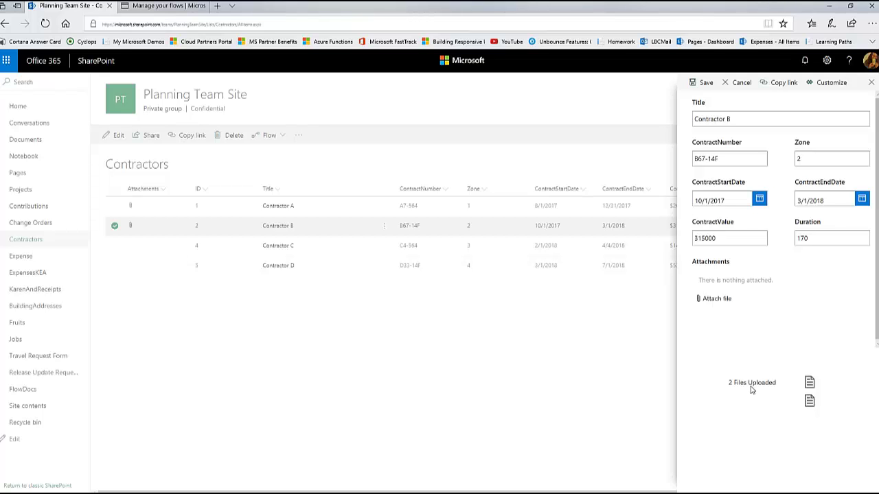
pyautogui.click(810, 403)
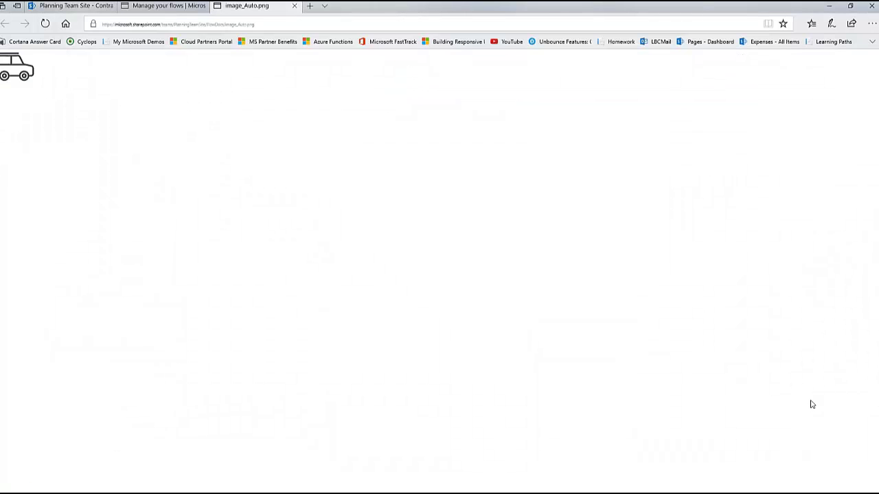
pyautogui.click(850, 6)
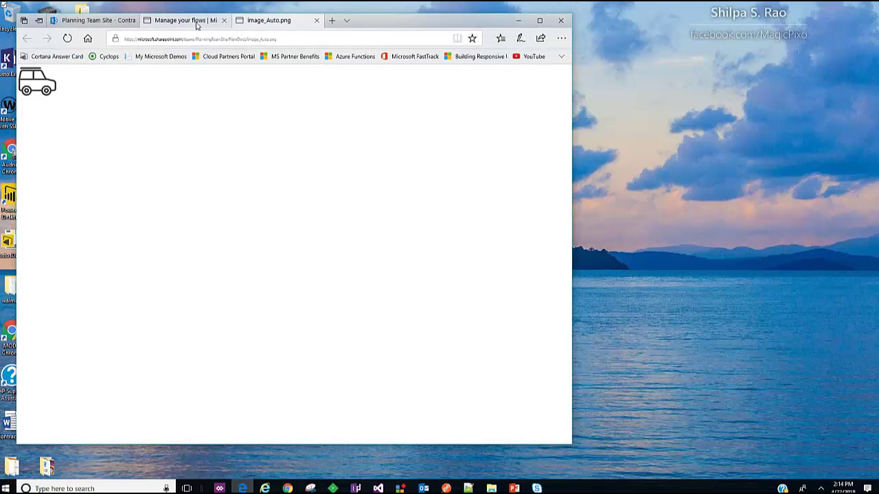
pyautogui.click(539, 20)
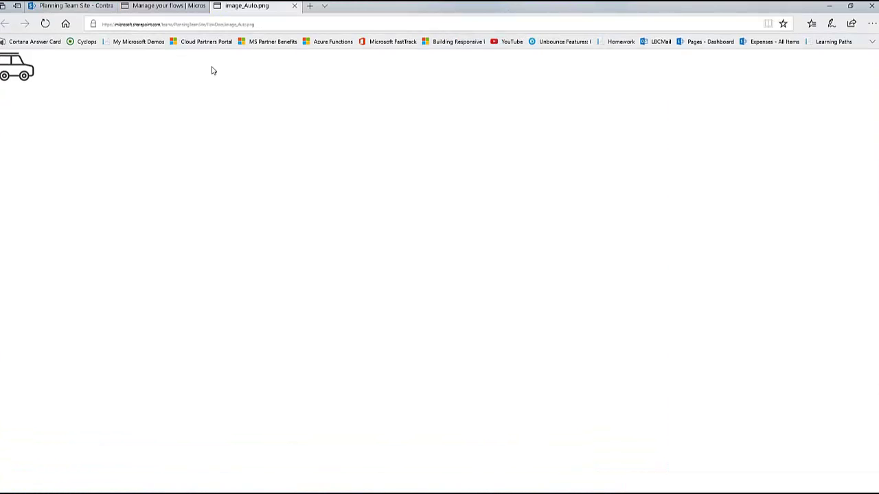
pyautogui.click(79, 6)
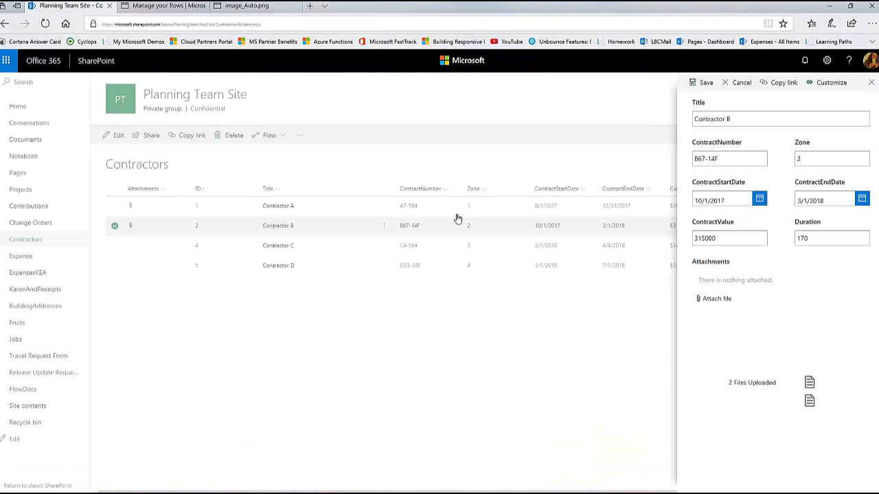
pyautogui.hotkey('ctrl', 't')
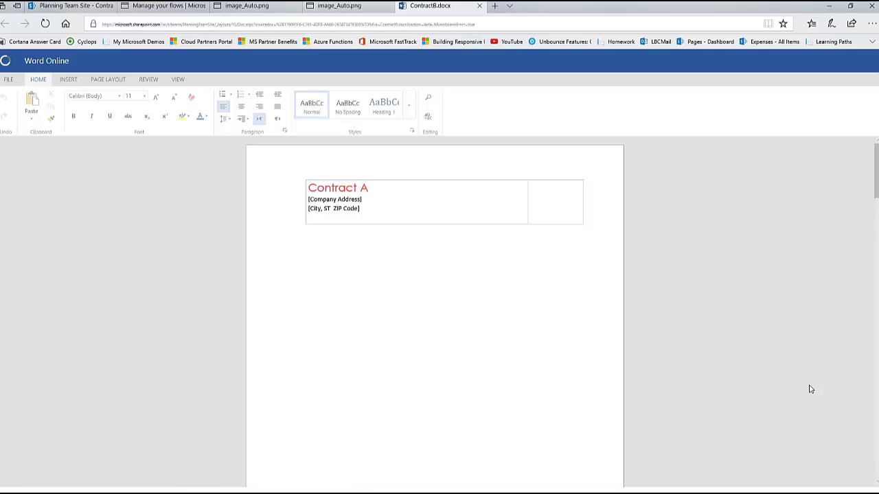
# Return to the Planning Team Site and open the FlowDocs library, reloading it to check the moved files.
pyautogui.click(75, 6)
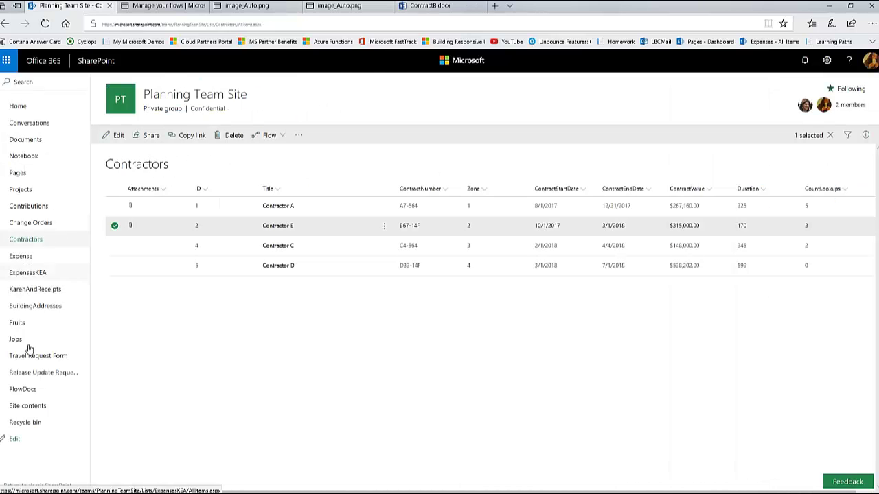
pyautogui.click(34, 392)
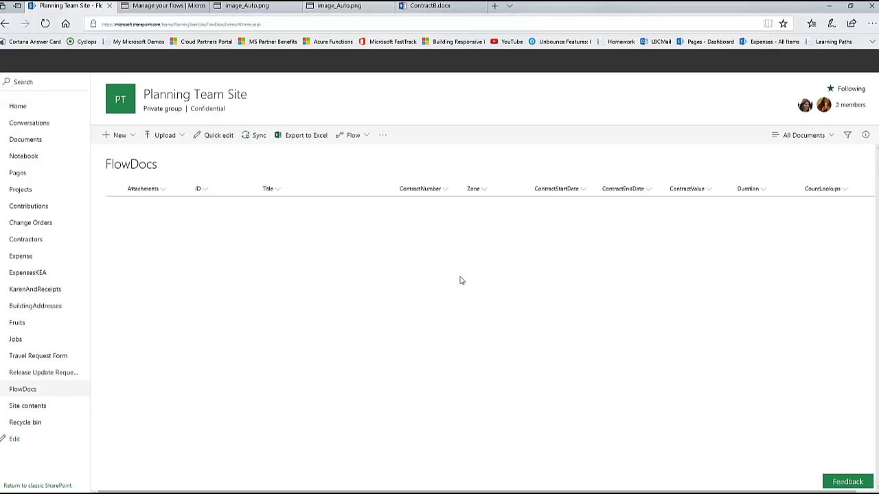
pyautogui.click(349, 19)
pyautogui.press('Return')
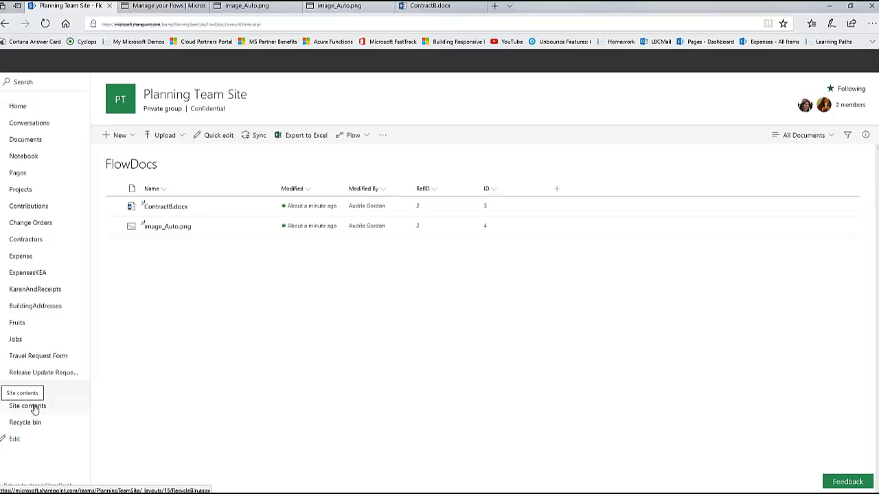
# Open the Contractors list from the site contents and select the Contractor B item to check its attachments.
pyautogui.click(27, 406)
pyautogui.click(169, 412)
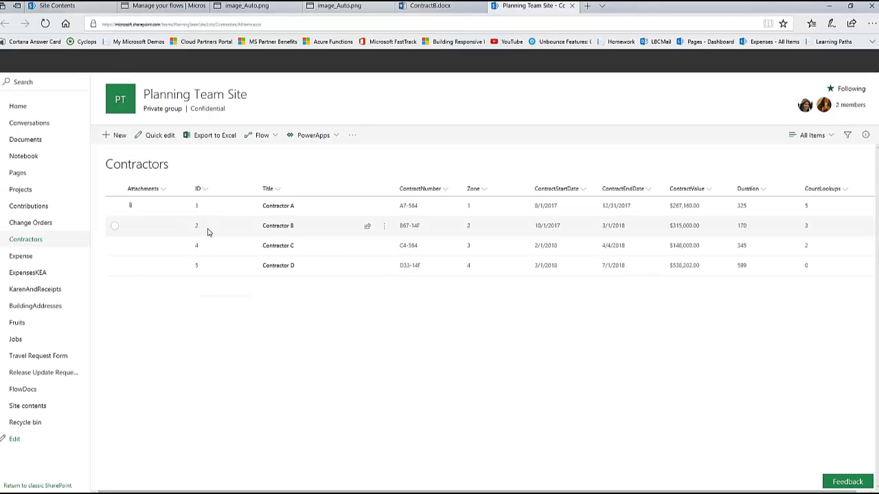
pyautogui.click(114, 227)
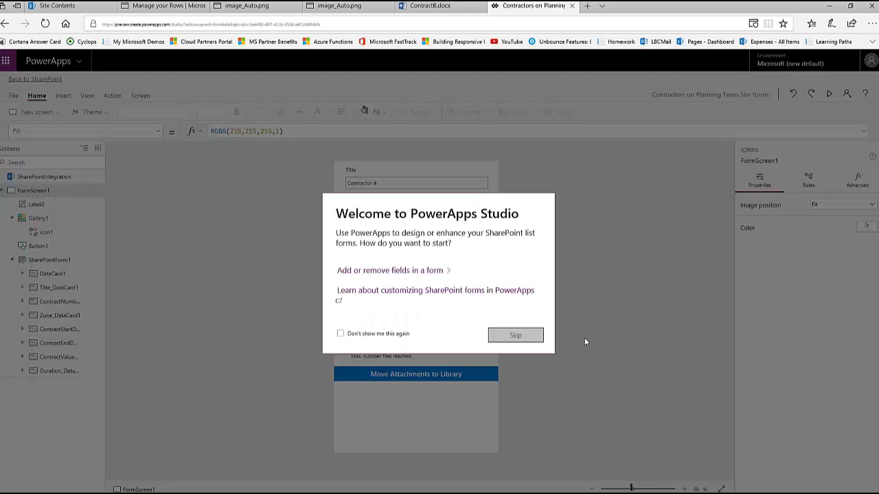
# Dismiss the welcome dialog, insert a Hamburger menu icon on FormScreen1 and place it in the form's lower-left corner.
pyautogui.click(520, 336)
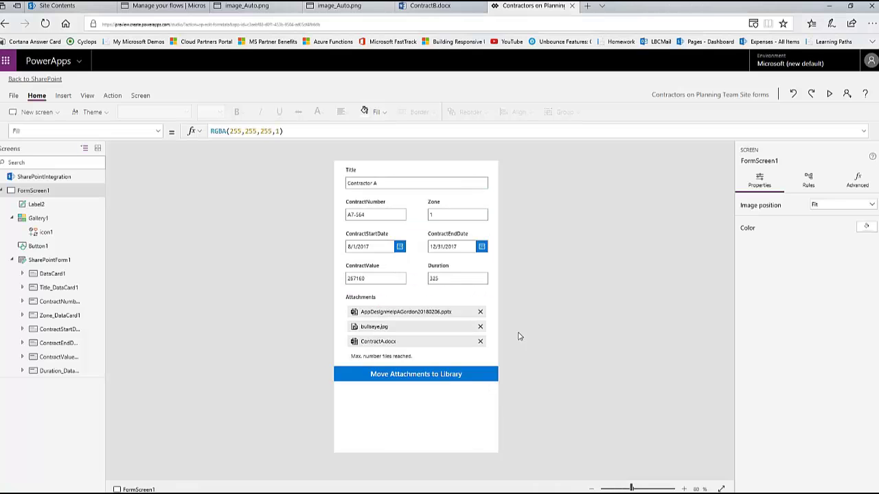
pyautogui.click(63, 97)
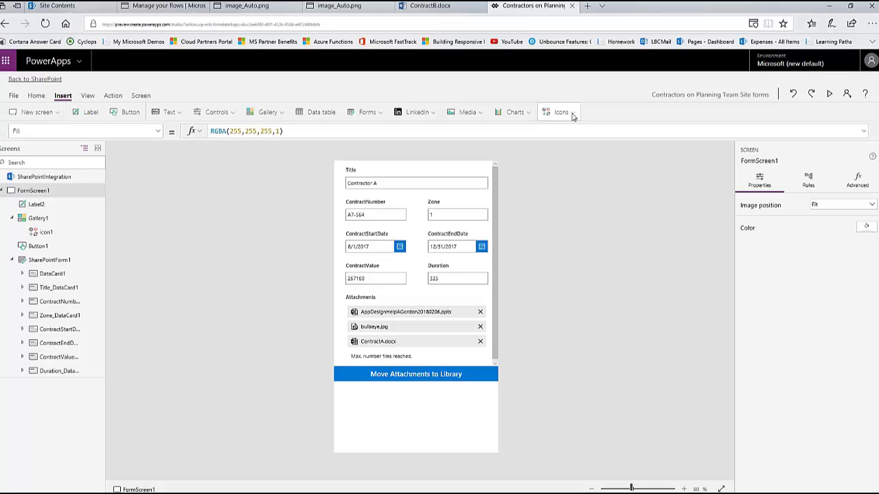
pyautogui.click(574, 115)
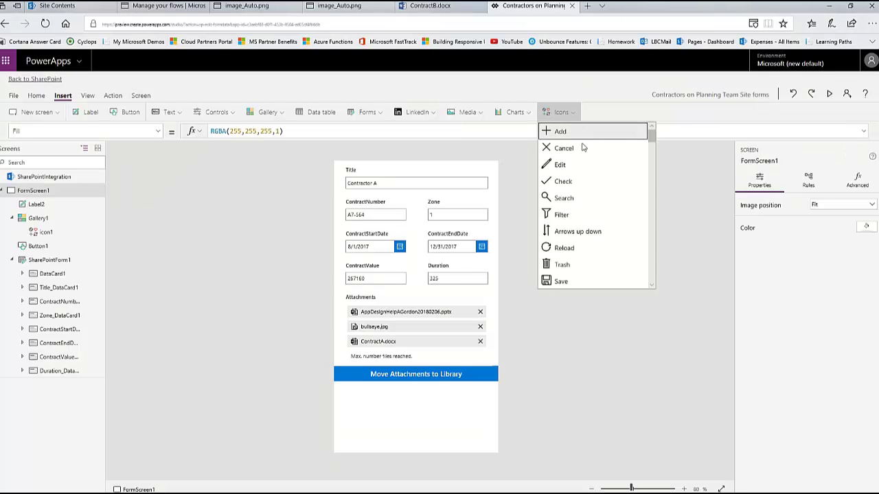
pyautogui.scroll(-4, 594, 251)
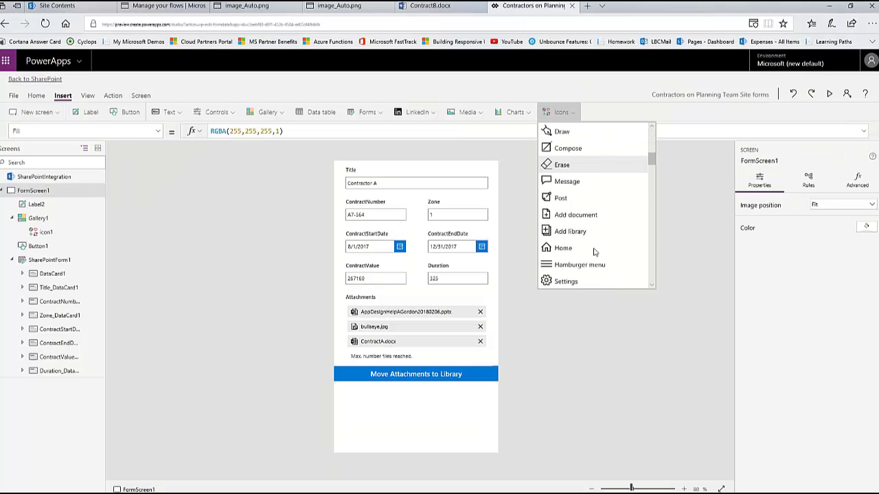
pyautogui.scroll(-1, 595, 251)
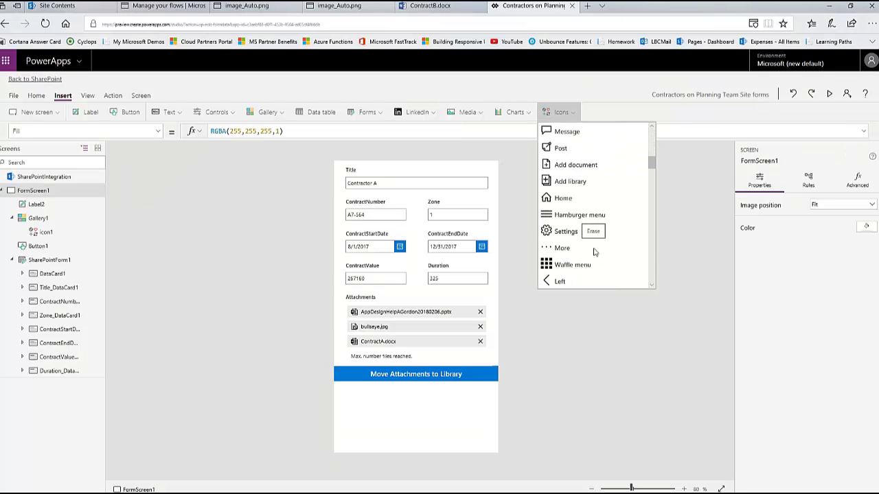
pyautogui.click(551, 216)
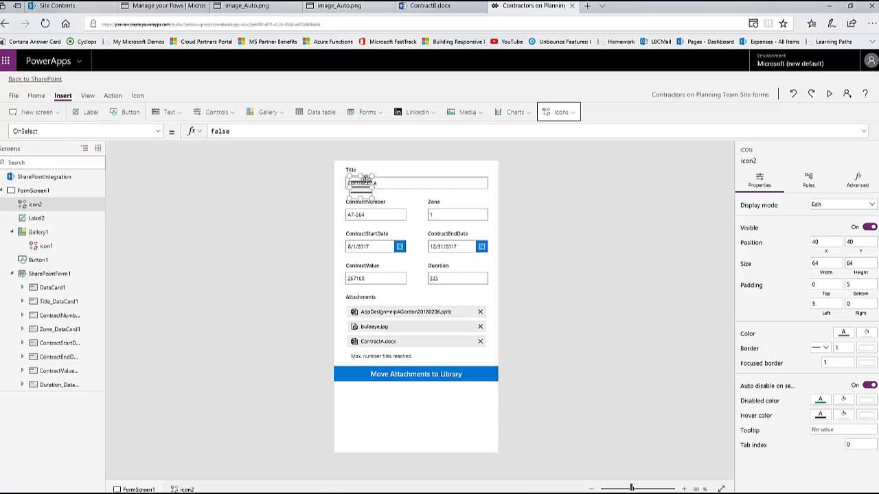
pyautogui.moveTo(366, 191); pyautogui.dragTo(343, 451)
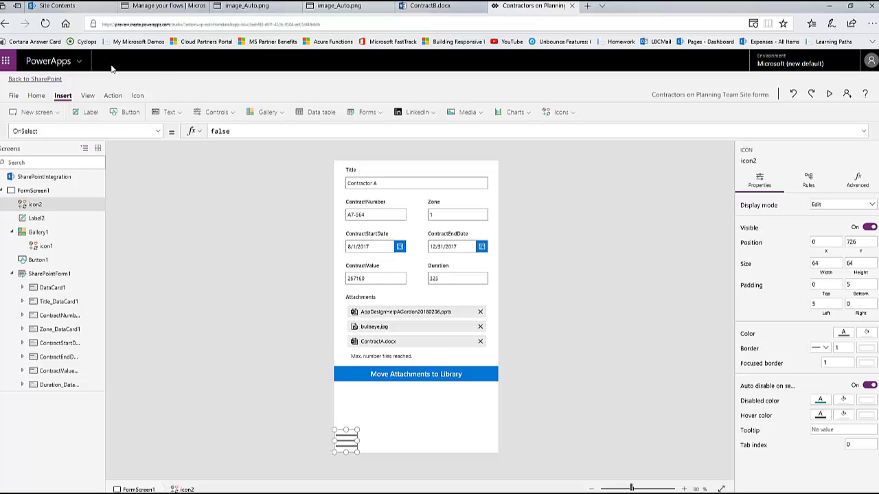
# Set the Tooltip property of the hamburger icon to "See Files".
pyautogui.click(159, 133)
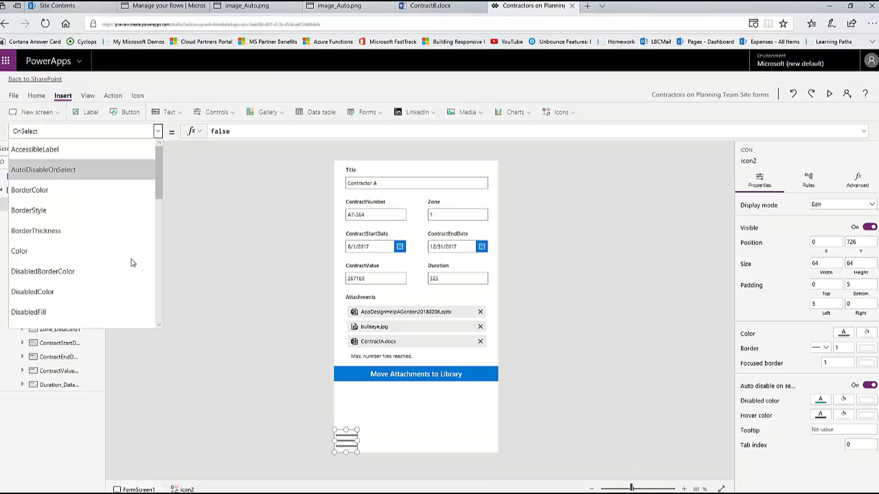
pyautogui.scroll(-3, 131, 265)
pyautogui.scroll(-5, 131, 268)
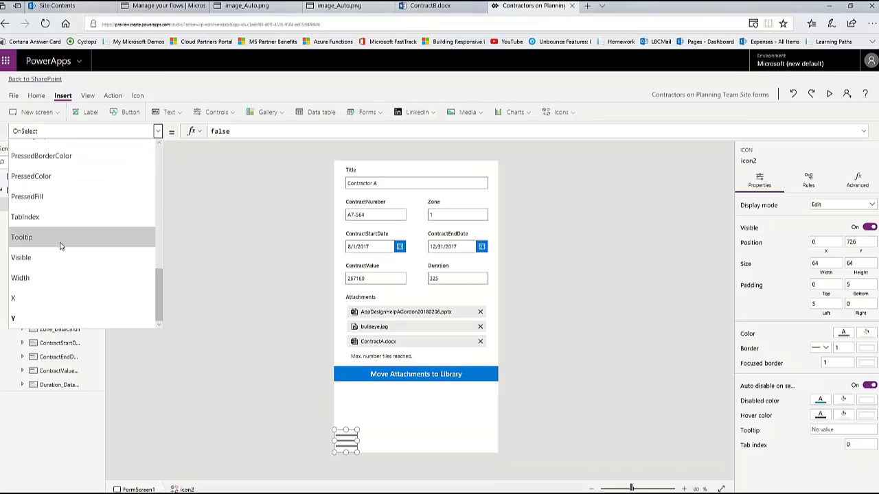
pyautogui.click(237, 132)
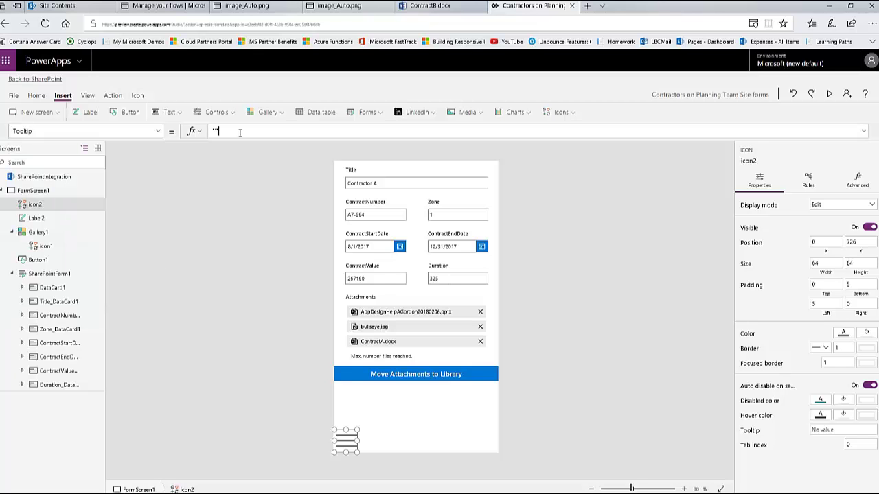
pyautogui.write('See Files')
# Add a new screen from the List screen template and rename it FilesScreen.
pyautogui.click(59, 113)
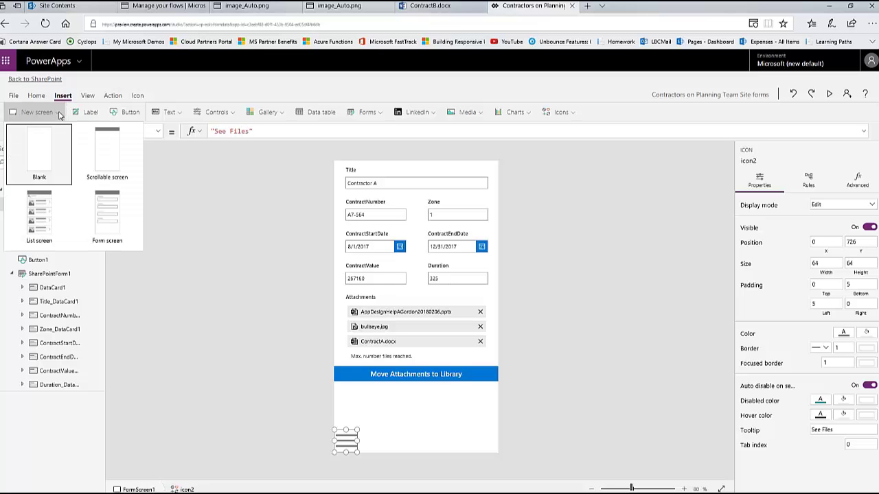
pyautogui.click(53, 232)
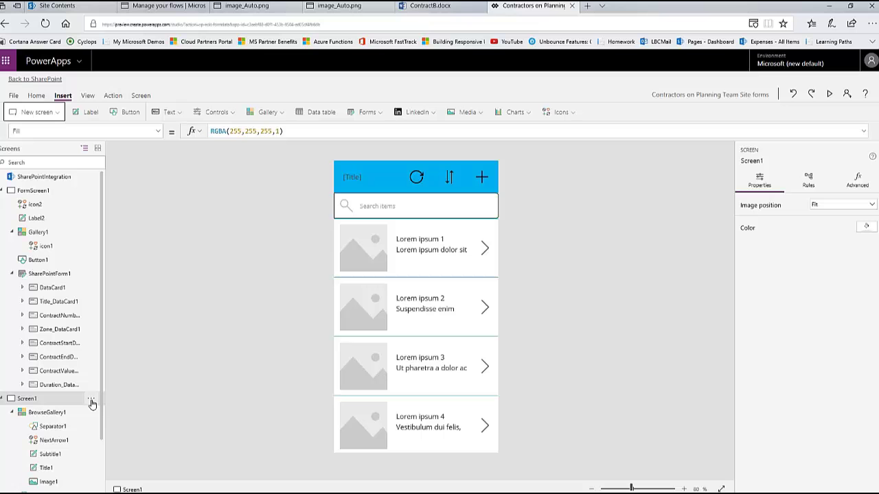
pyautogui.click(91, 401)
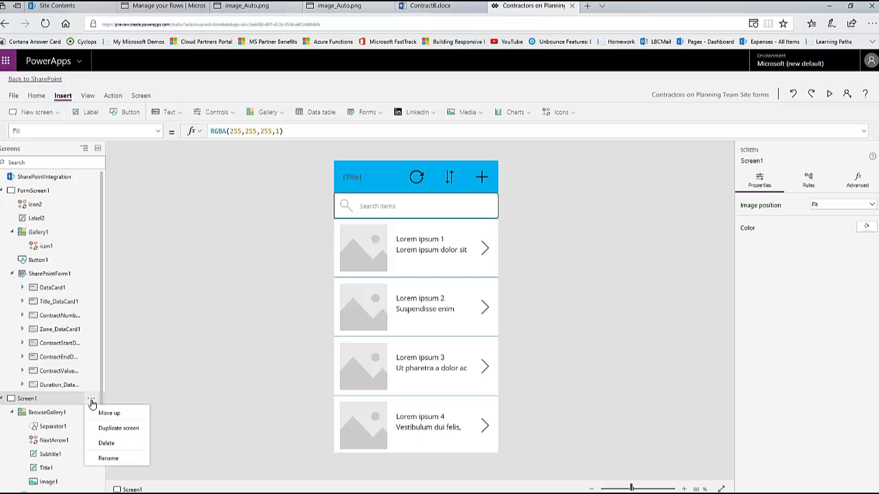
pyautogui.click(108, 458)
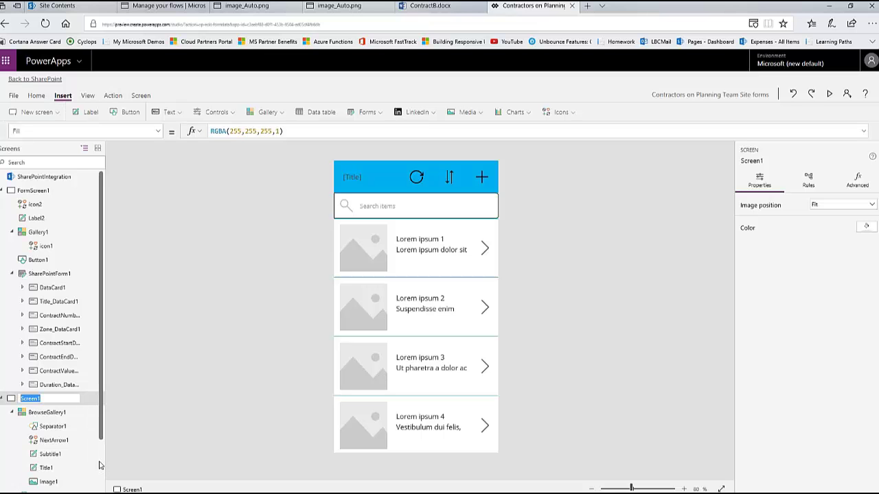
pyautogui.press('BackSpace')
pyautogui.write('FilesScreen')
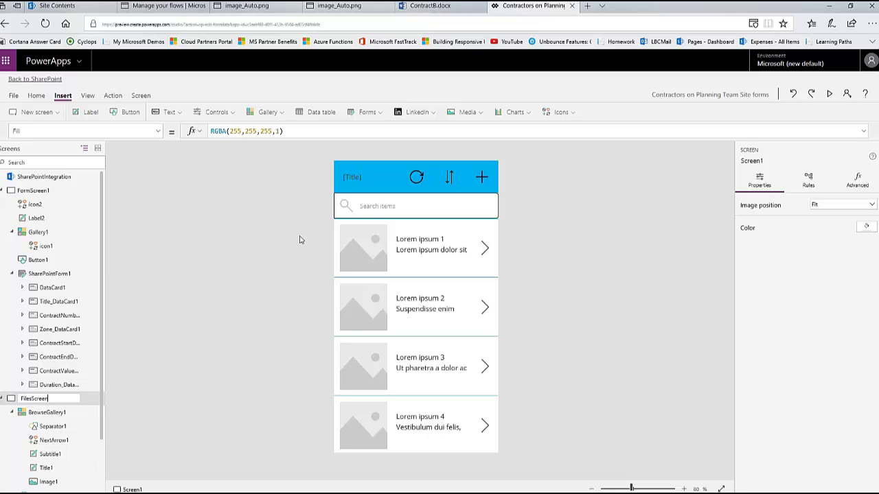
pyautogui.click(269, 255)
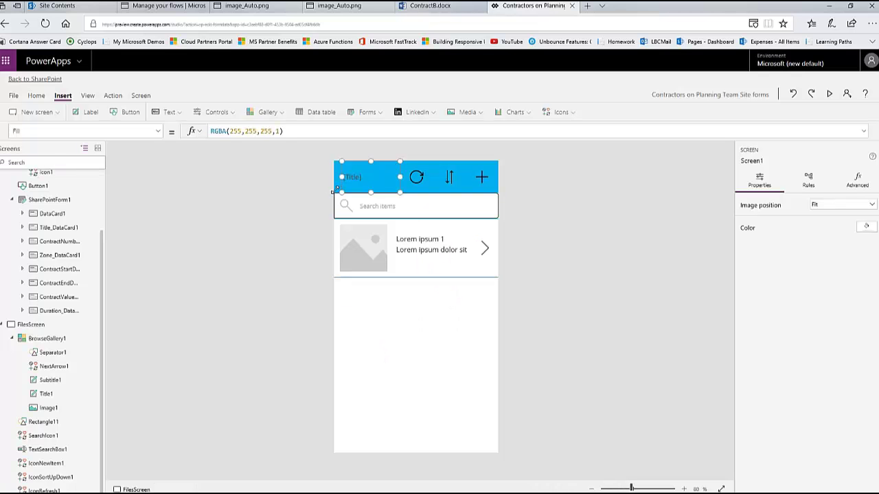
# Fill the header bar of FilesScreen with light grey and set its title text to "Related Files".
pyautogui.click(338, 190)
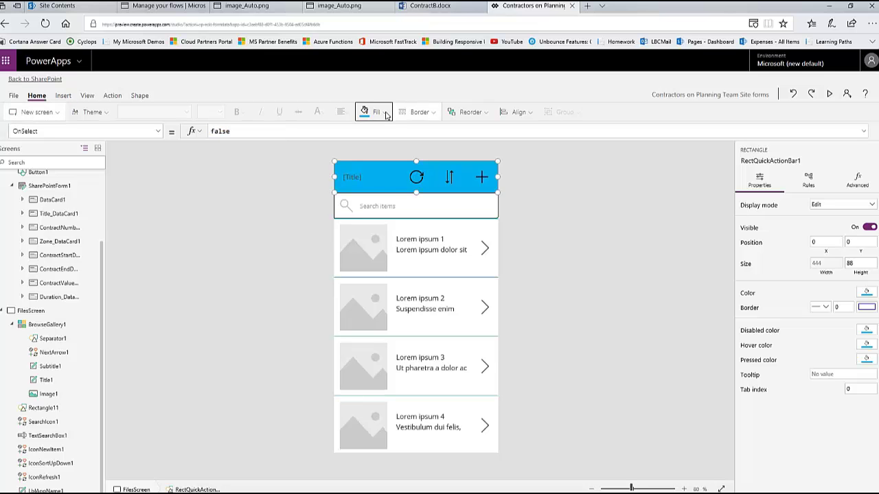
pyautogui.click(384, 114)
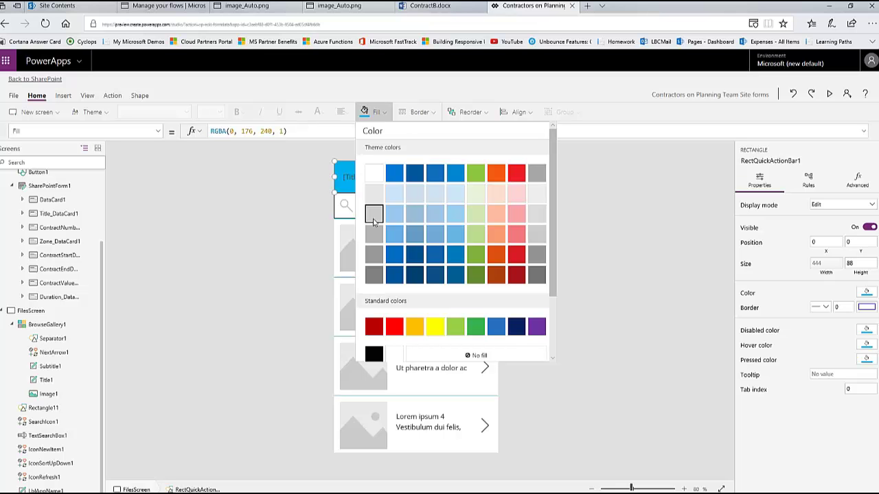
pyautogui.click(348, 179)
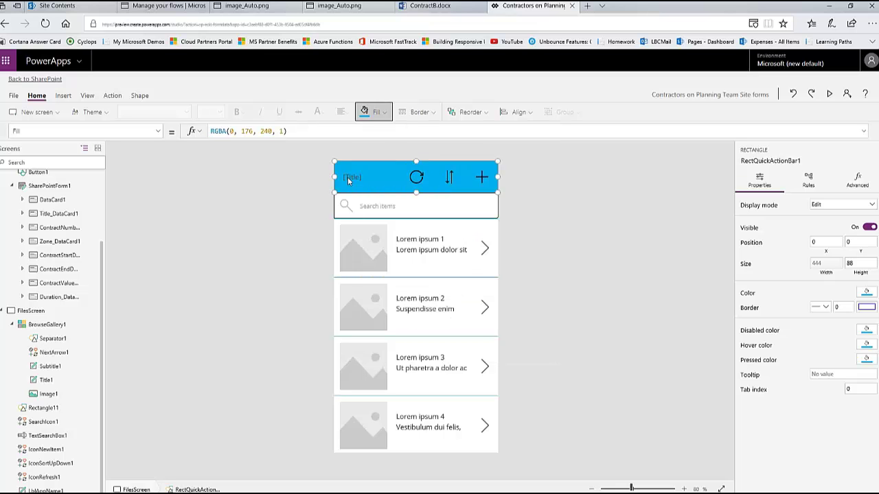
pyautogui.click(353, 180)
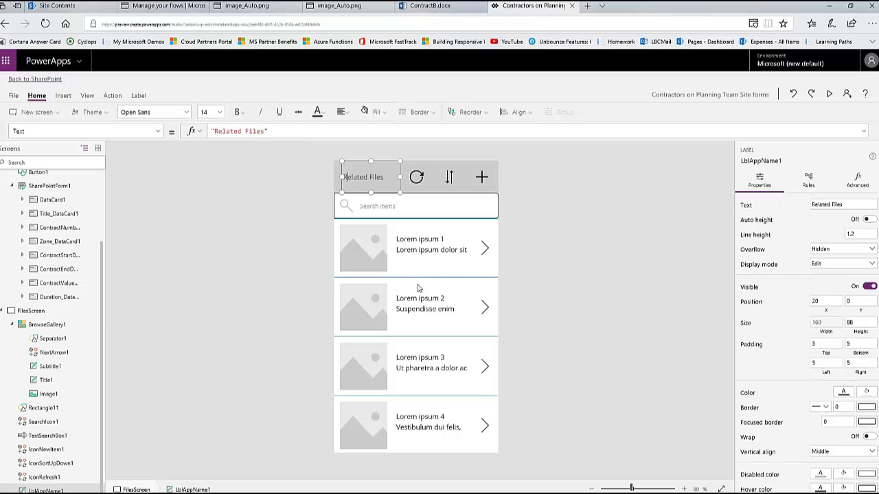
pyautogui.click(439, 277)
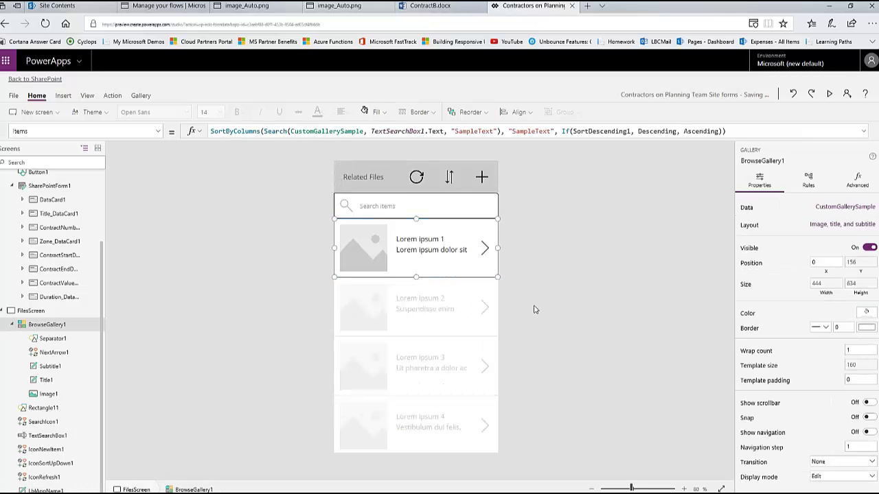
pyautogui.click(324, 292)
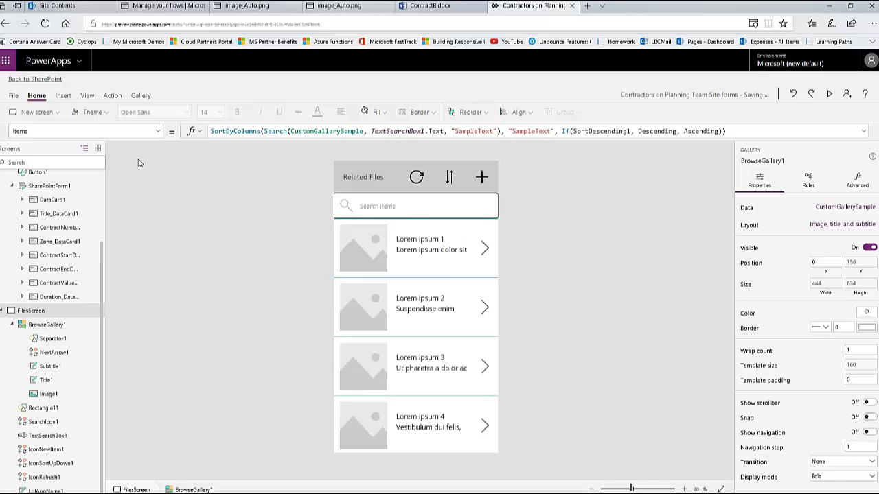
# Start adding a data source using the SharePoint connection and choose the Planning Team Site from the recent sites.
pyautogui.click(87, 96)
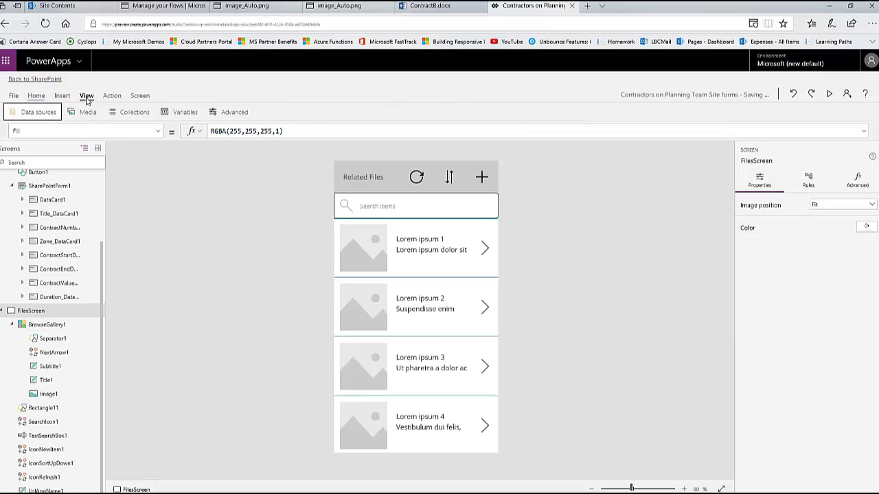
pyautogui.click(36, 114)
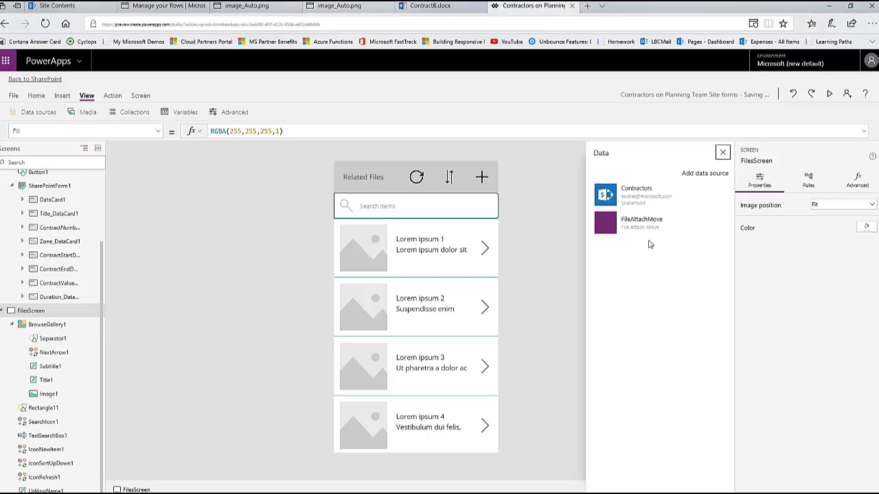
pyautogui.click(697, 173)
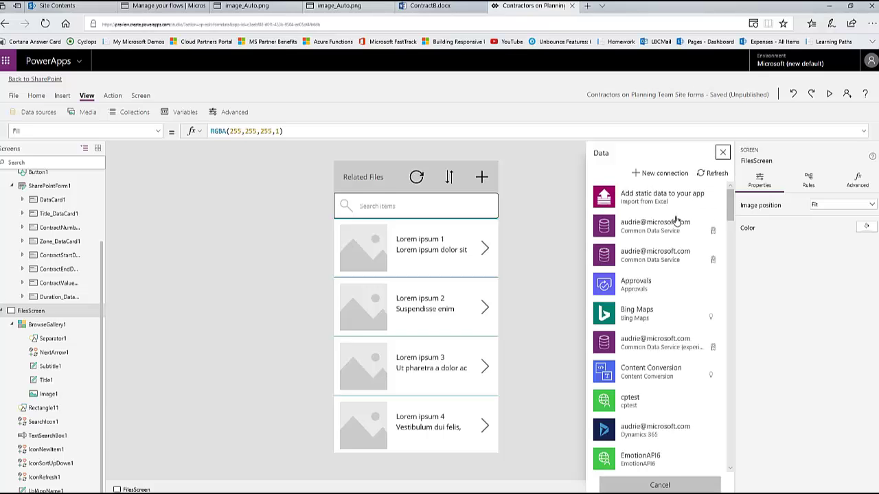
pyautogui.scroll(-10, 675, 332)
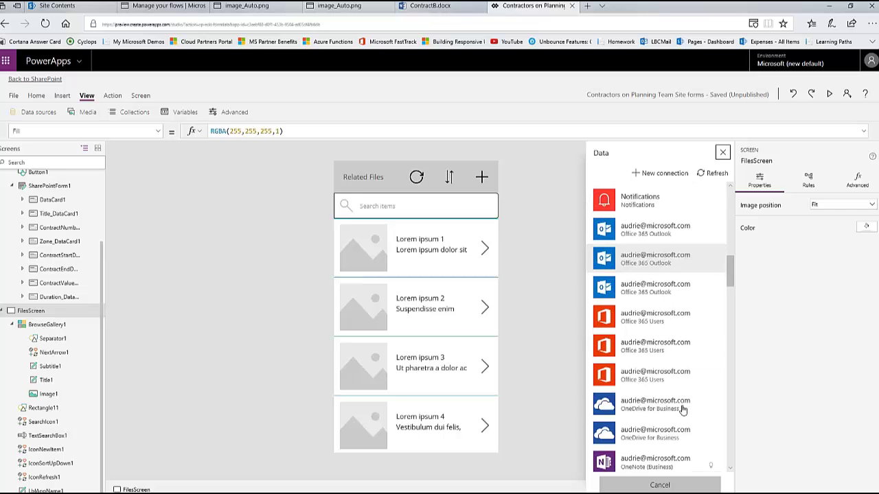
pyautogui.scroll(-6, 648, 389)
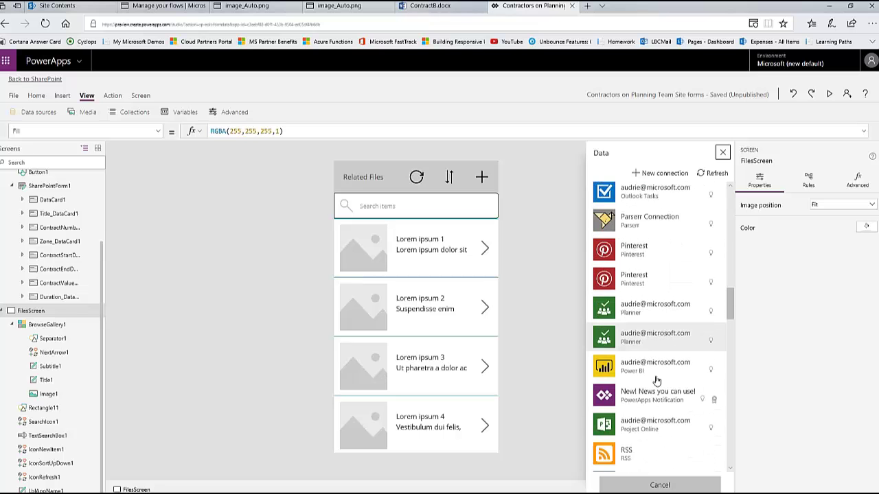
pyautogui.scroll(-3, 656, 382)
pyautogui.scroll(2, 647, 328)
pyautogui.click(653, 309)
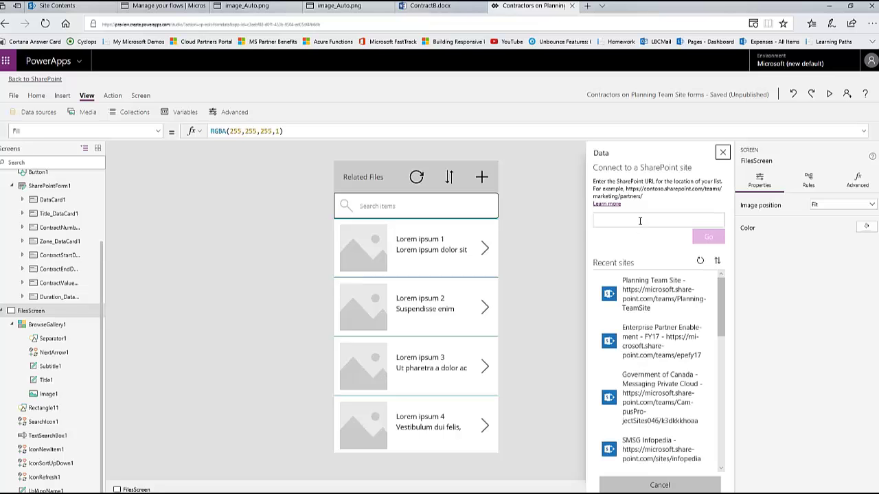
pyautogui.click(656, 294)
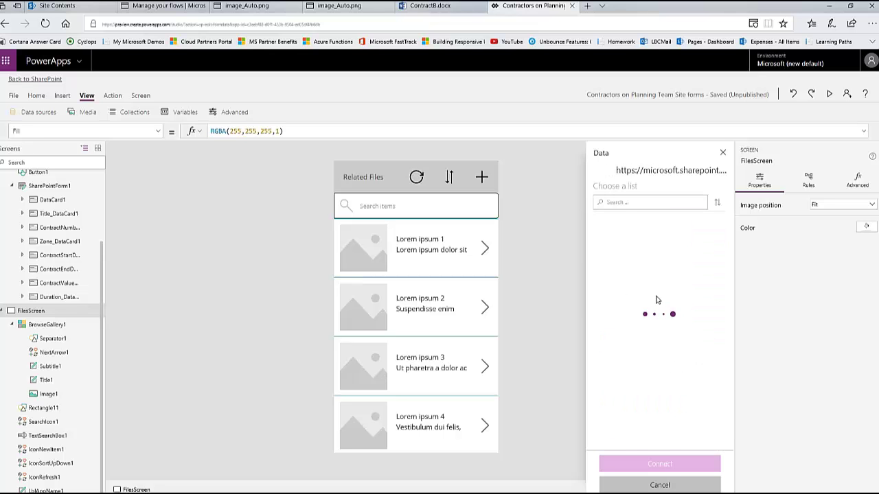
# Enter FlowDocs as a custom list name, select it and connect it as a data source.
pyautogui.scroll(-15, 648, 314)
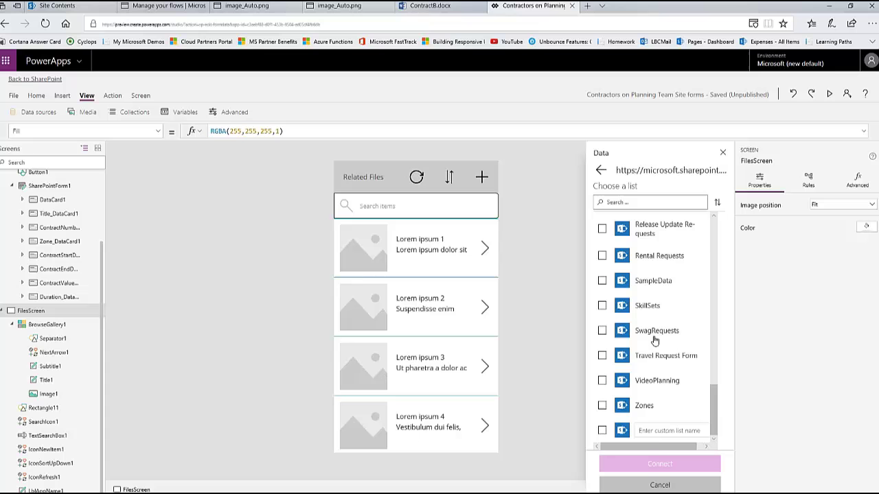
pyautogui.click(658, 431)
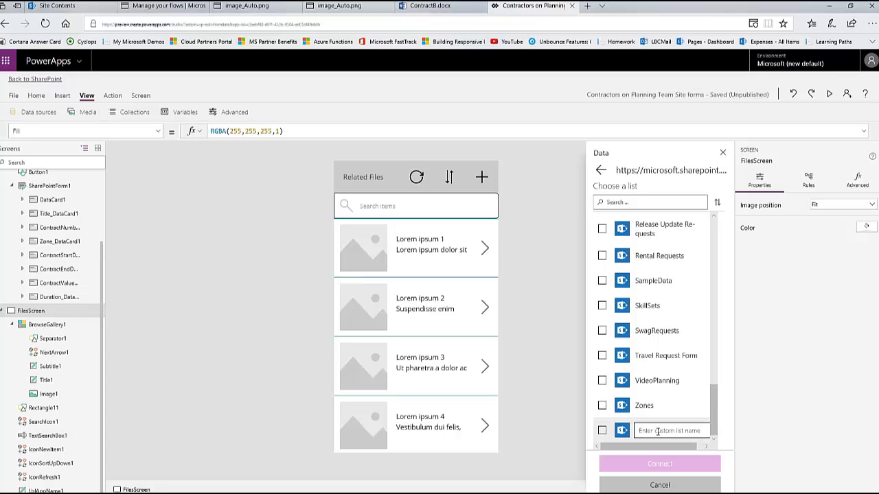
pyautogui.write('FlowDocs')
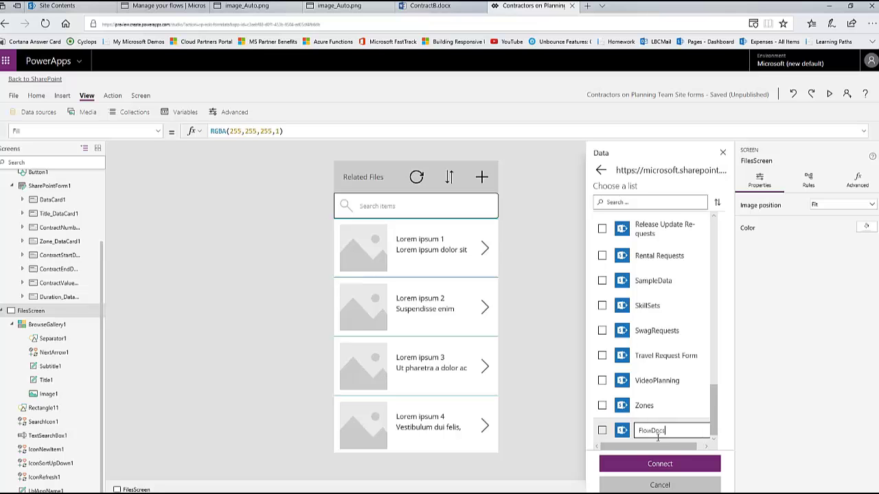
pyautogui.click(612, 434)
pyautogui.scroll(-1, 671, 431)
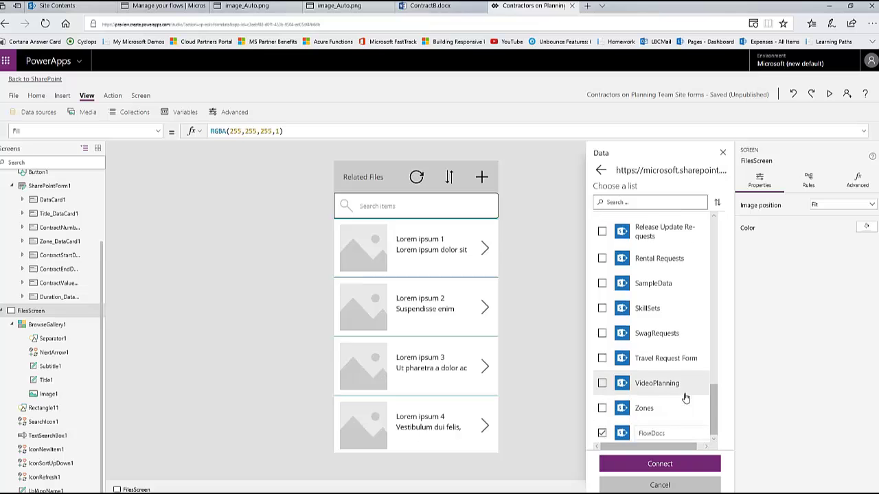
pyautogui.click(674, 430)
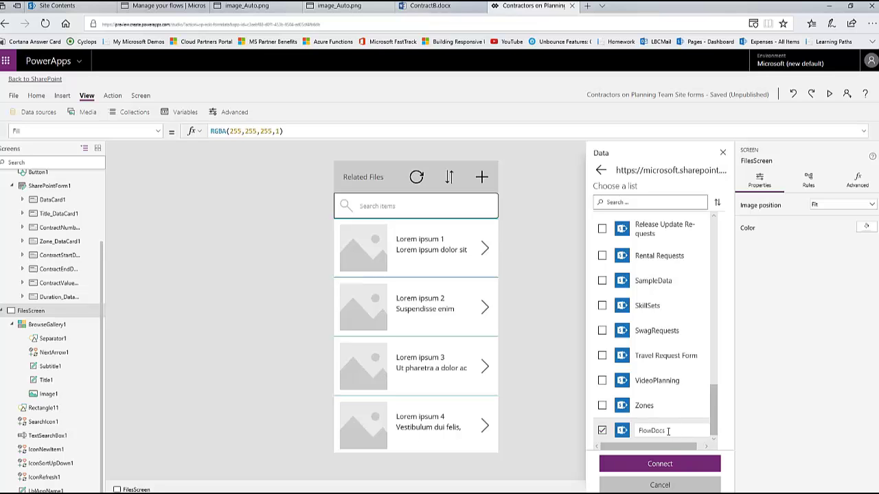
pyautogui.click(671, 431)
pyautogui.moveTo(671, 430); pyautogui.dragTo(635, 430)
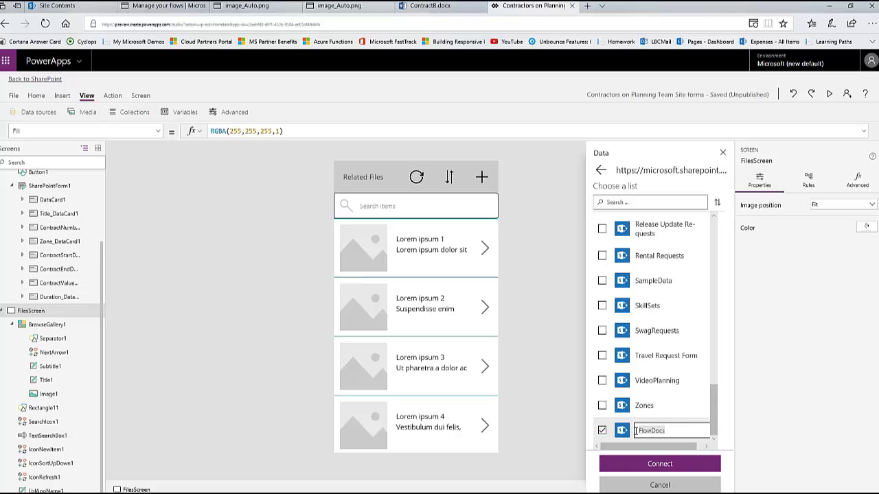
pyautogui.click(670, 464)
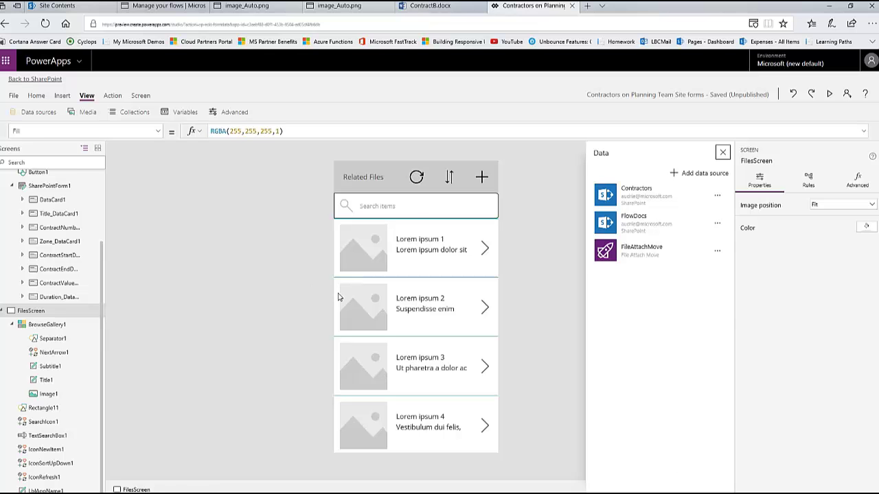
# Set the data source of BrowseGallery1 to FlowDocs and its layout to Title and subtitle.
pyautogui.click(47, 324)
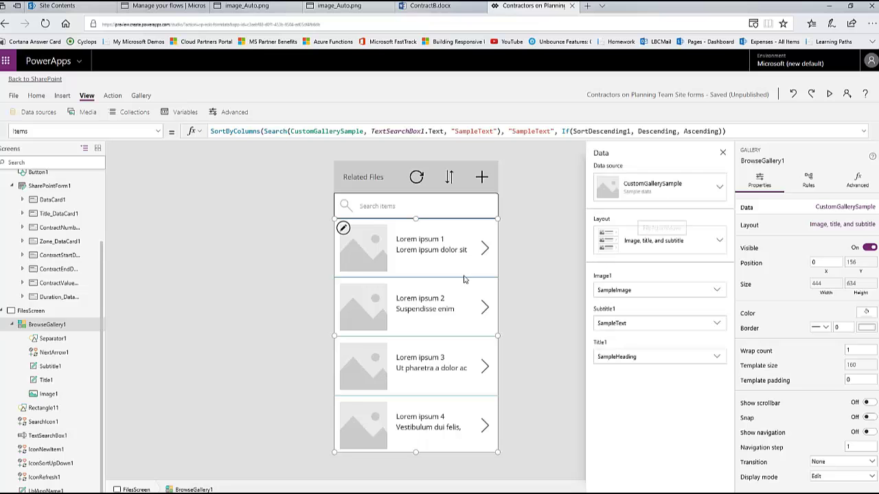
pyautogui.click(720, 189)
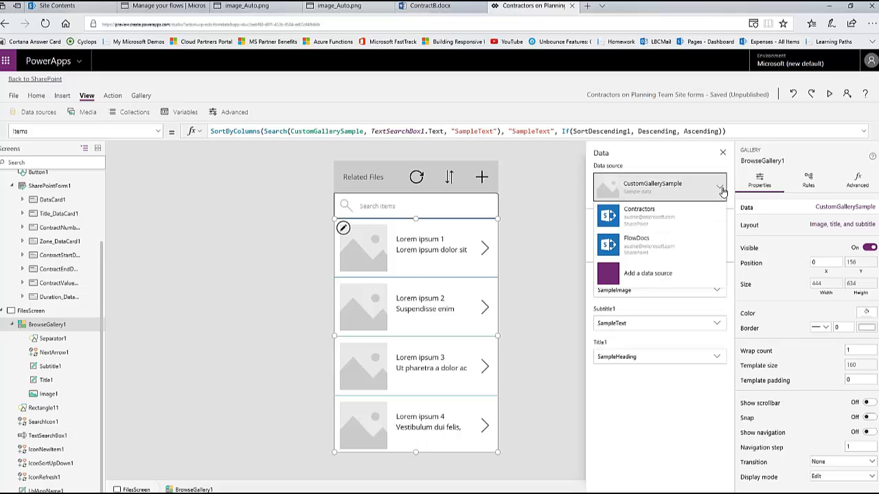
pyautogui.click(657, 246)
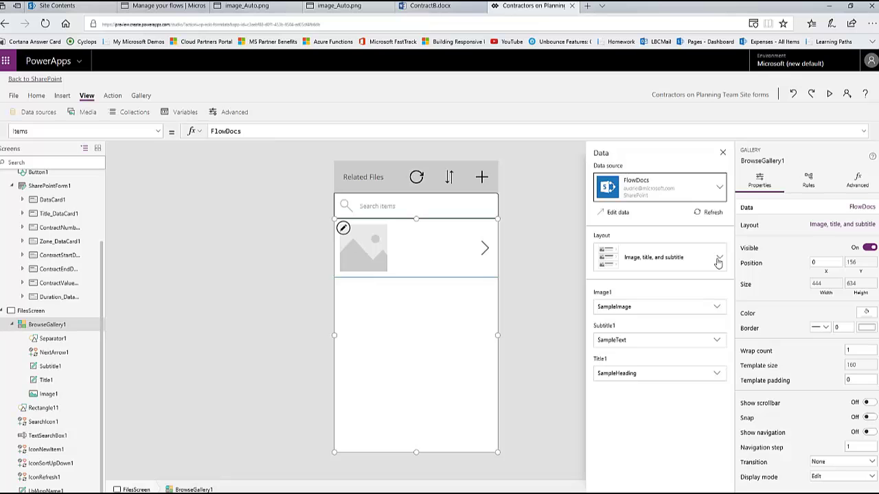
pyautogui.click(718, 263)
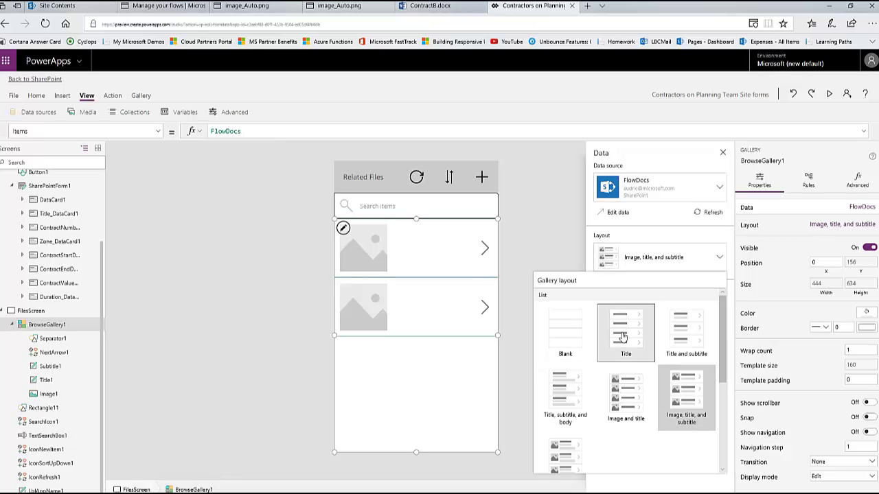
pyautogui.click(623, 337)
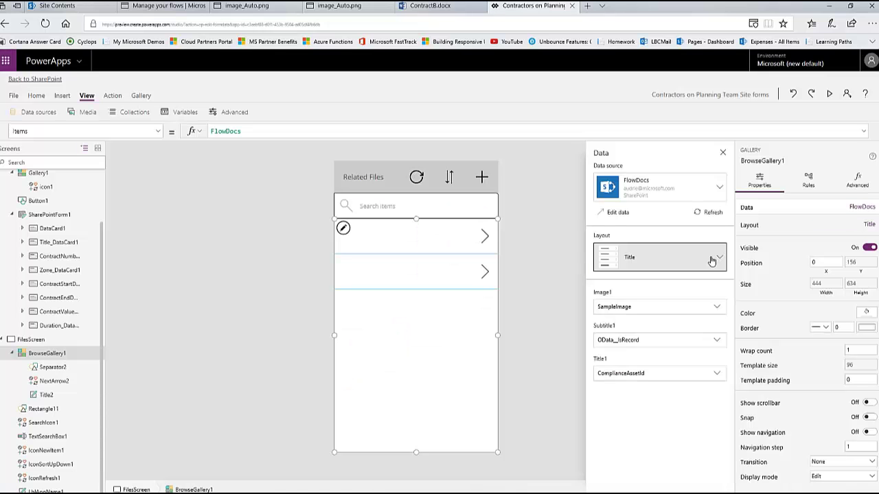
pyautogui.click(717, 259)
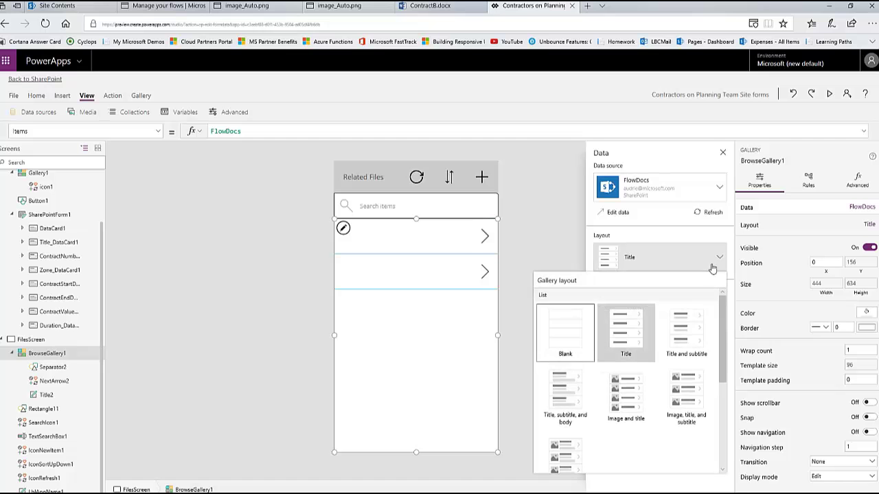
pyautogui.click(685, 333)
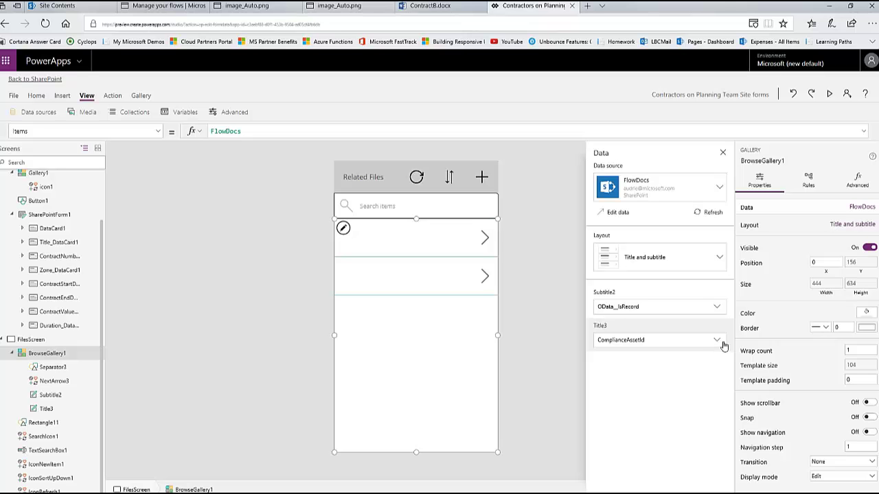
# Bind the gallery's title to the {Name} field and its subtitle to the Modified field.
pyautogui.click(718, 345)
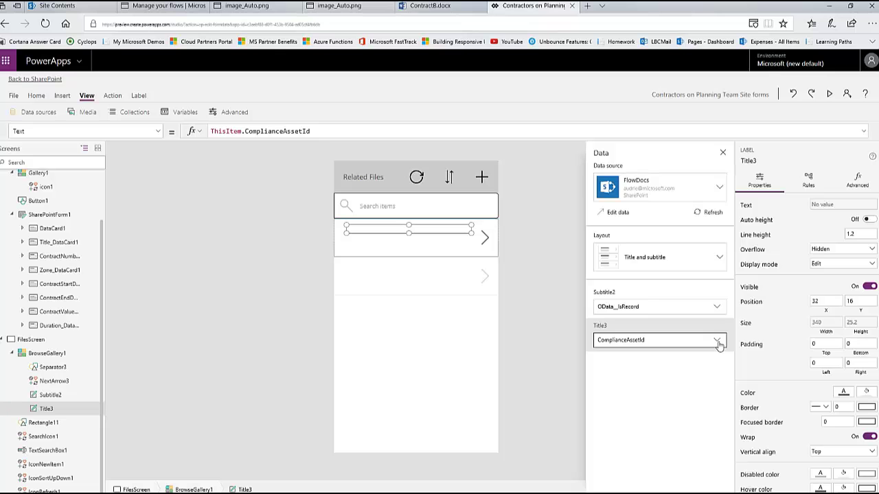
pyautogui.click(717, 345)
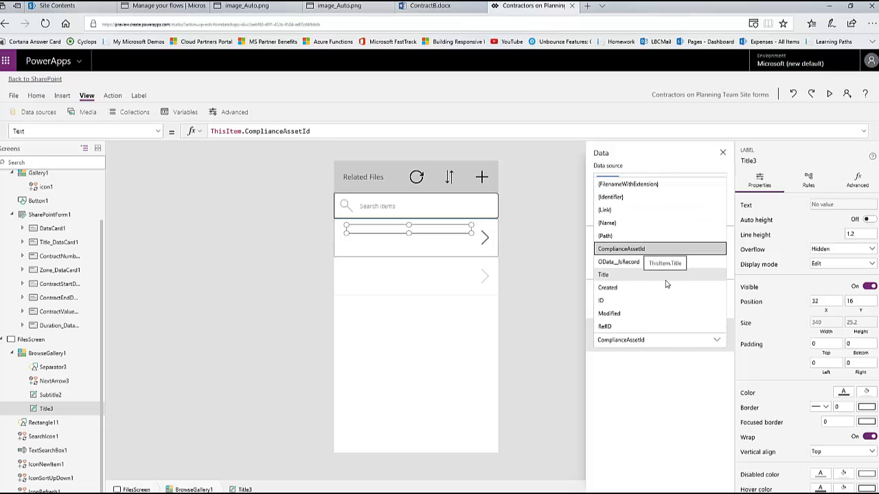
pyautogui.click(658, 223)
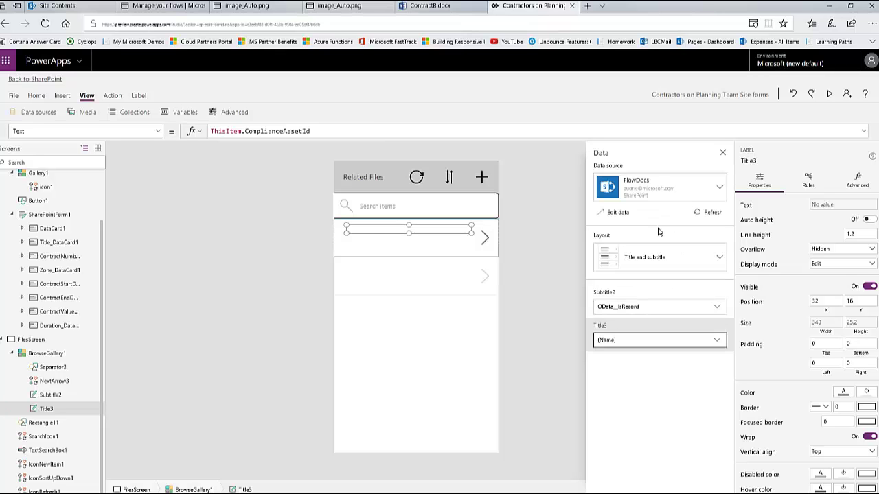
pyautogui.click(716, 309)
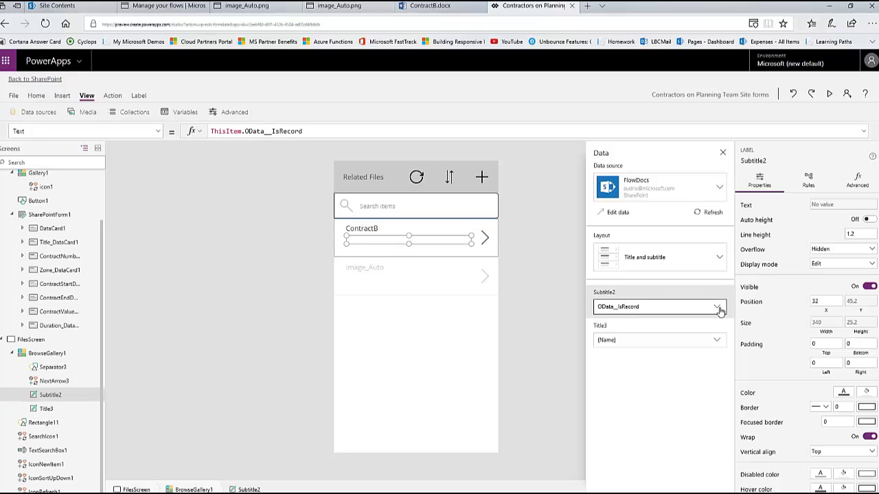
pyautogui.click(721, 310)
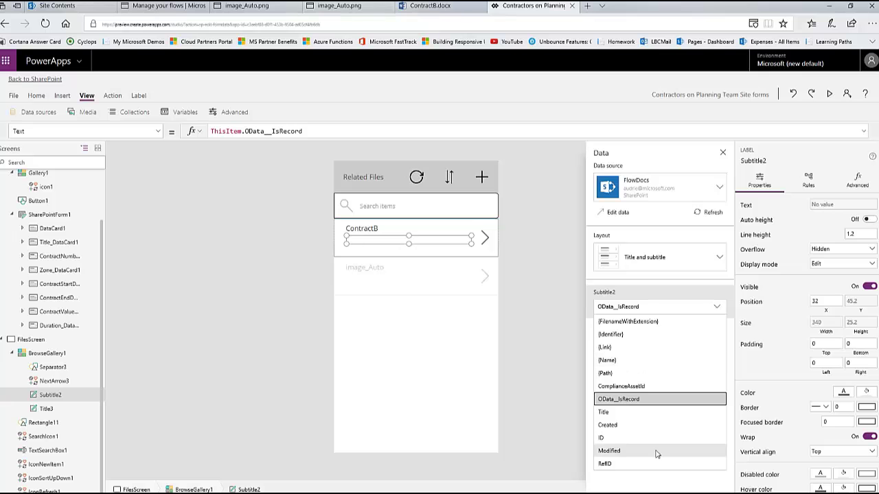
pyautogui.click(609, 452)
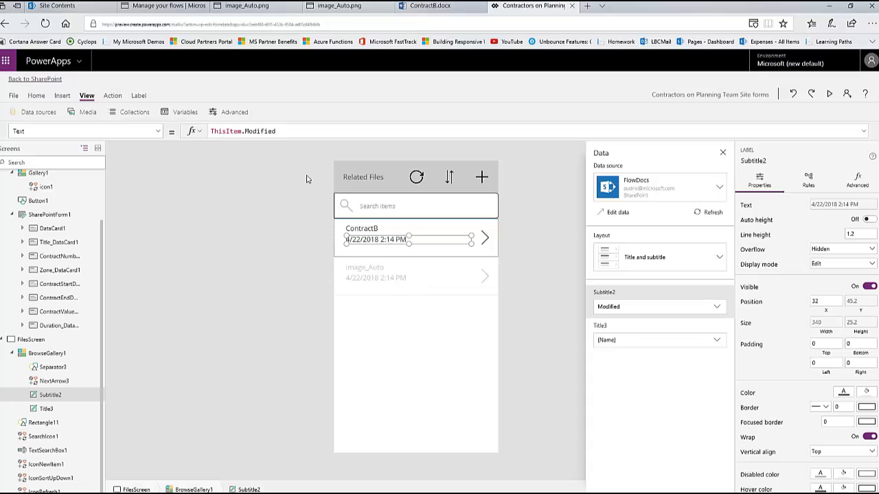
# Change the Text formula of the gallery's subtitle to ThisItem.Author.DisplayName.
pyautogui.doubleClick(320, 134)
pyautogui.click(320, 133)
pyautogui.rightClick(320, 133)
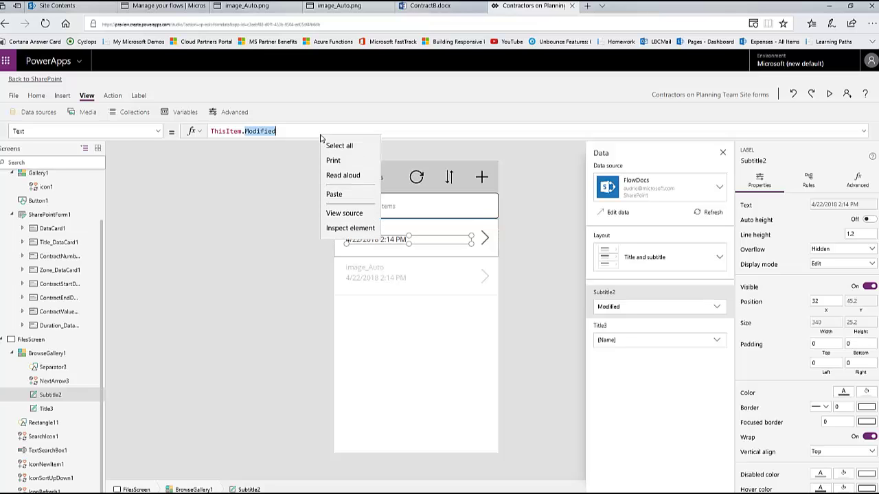
pyautogui.click(308, 133)
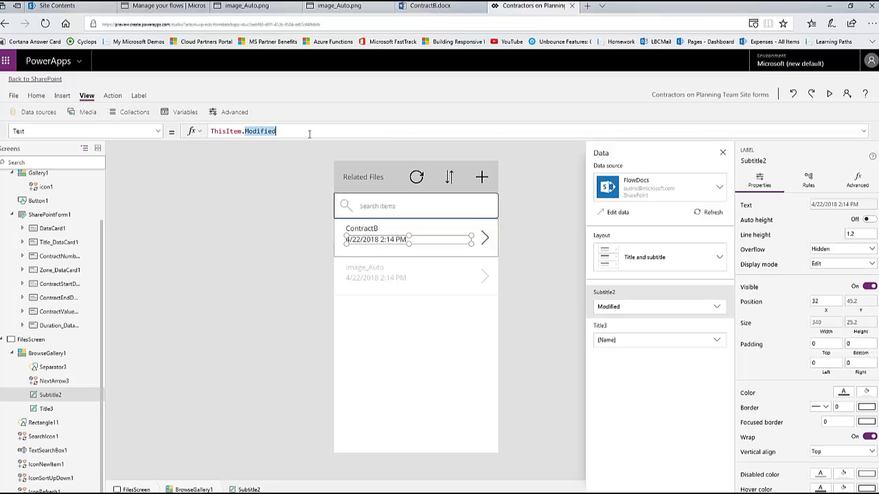
pyautogui.write('A')
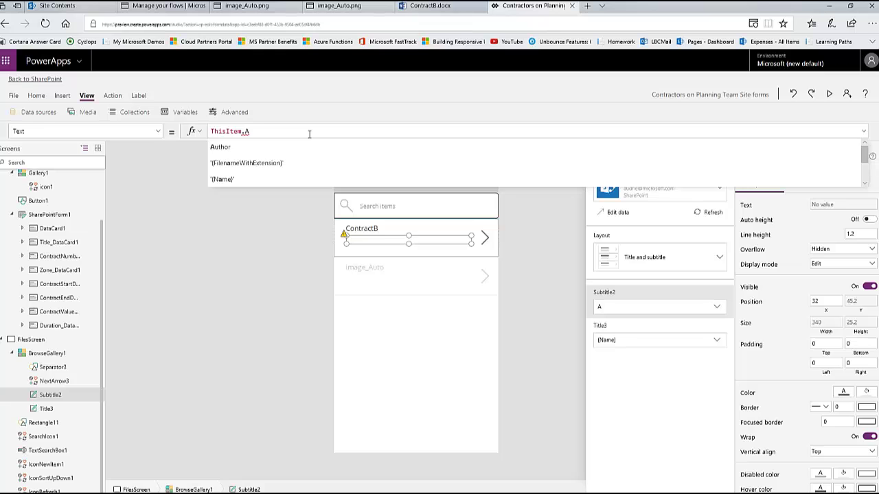
pyautogui.press('Tab')
pyautogui.write('.')
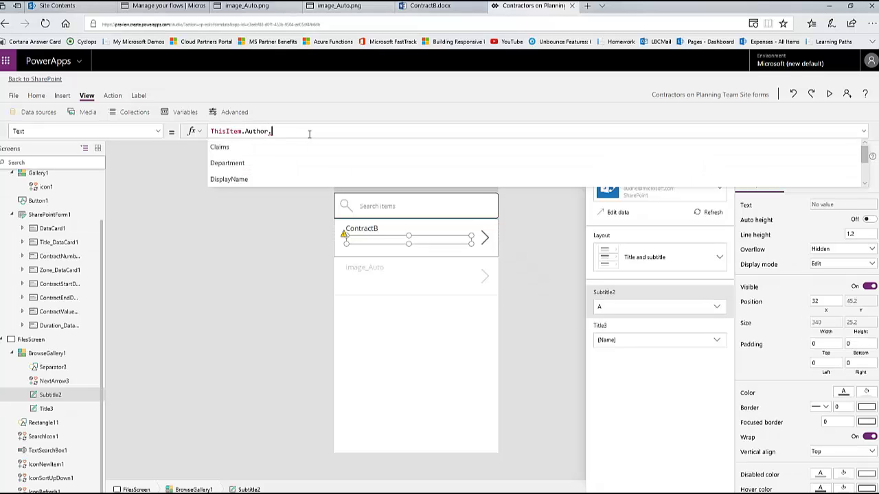
pyautogui.write('d')
pyautogui.write('i')
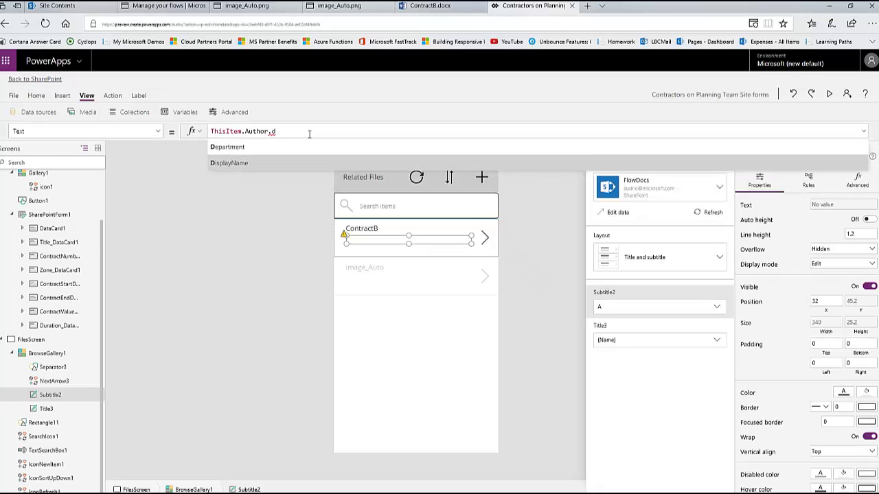
pyautogui.press('Tab')
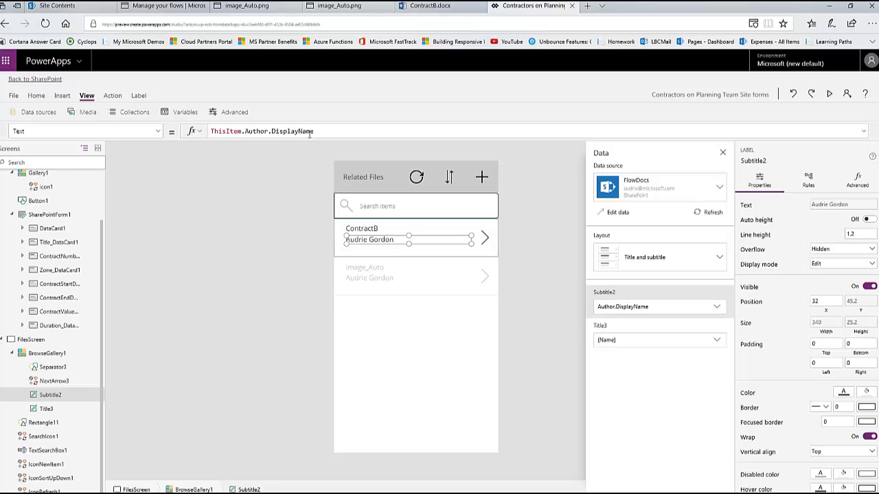
# Restore the Text formula of the gallery's subtitle to ThisItem.Modified.
pyautogui.hotkey('shift', 'Left')
pyautogui.hotkey('shift', 'Left')
pyautogui.hotkey('shift', 'Left')
pyautogui.hotkey('shift', 'Left')
pyautogui.hotkey('shift', 'Left')
pyautogui.hotkey('shift', 'Left')
pyautogui.hotkey('shift', 'Left')
pyautogui.hotkey('shift', 'Left')
pyautogui.hotkey('shift', 'Left')
pyautogui.hotkey('shift', 'Left')
pyautogui.hotkey('shift', 'Left')
pyautogui.hotkey('shift', 'Left')
pyautogui.hotkey('shift', 'Left')
pyautogui.hotkey('shift', 'Left')
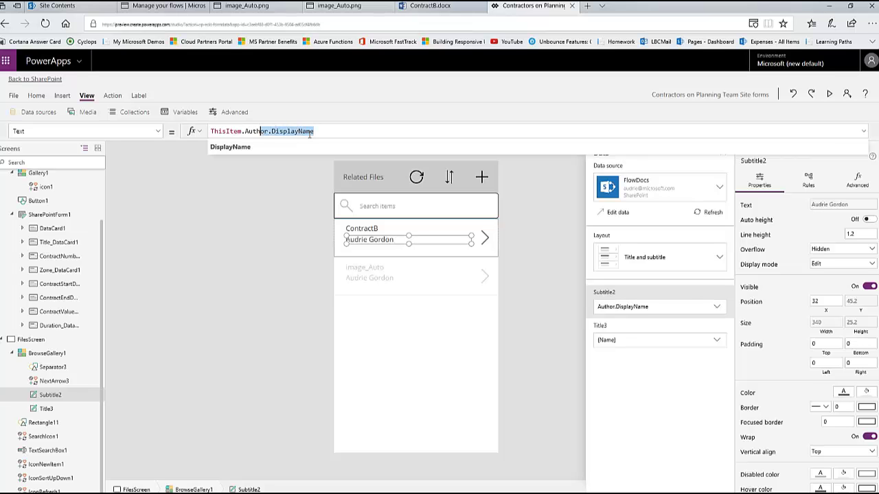
pyautogui.hotkey('shift', 'Left')
pyautogui.hotkey('shift', 'Left')
pyautogui.hotkey('shift', 'Left')
pyautogui.write('M')
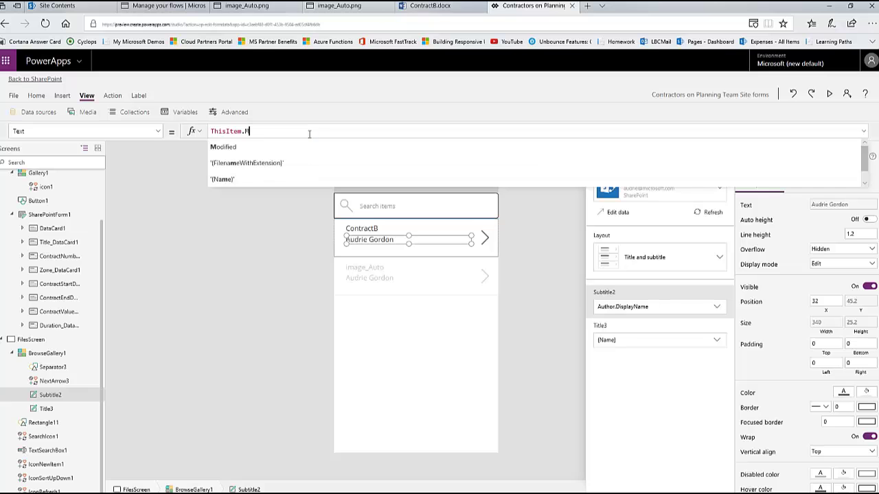
pyautogui.write('odied')
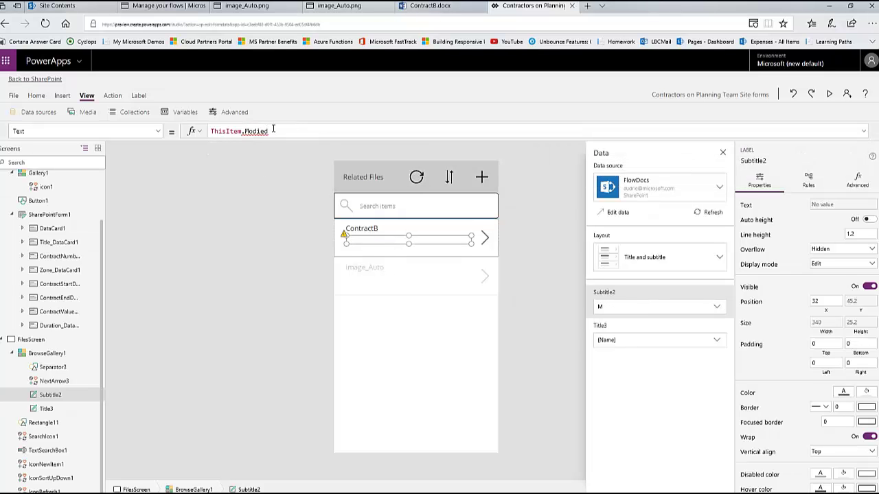
pyautogui.press('Left')
pyautogui.press('Left')
pyautogui.write('fi')
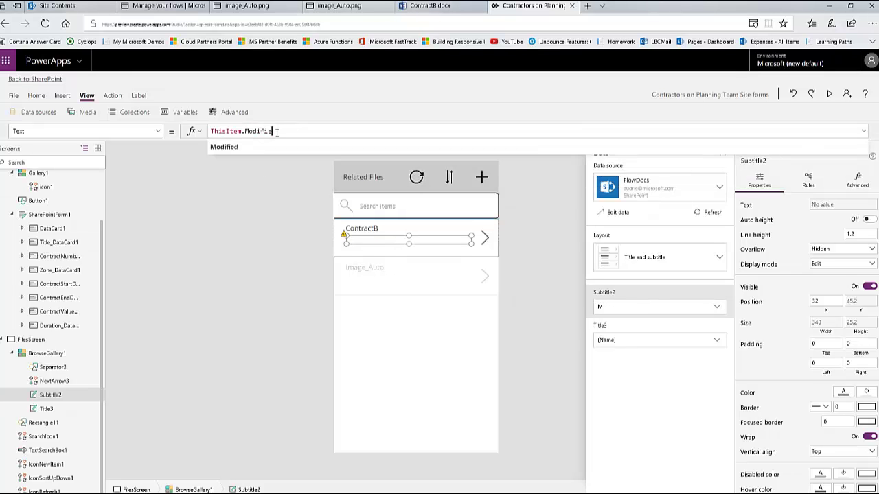
pyautogui.press('End')
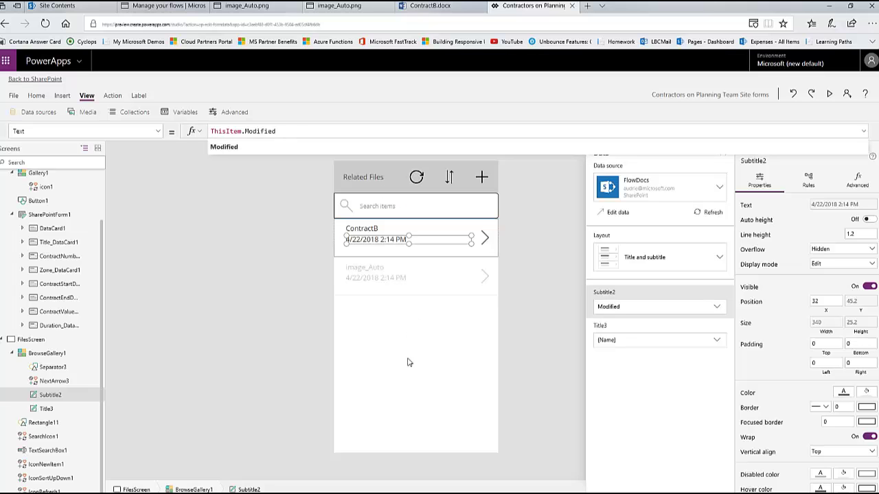
# Set the Items formula of BrowseGallery1 to SortByColumns(FlowDocs,"Modified").
pyautogui.click(58, 353)
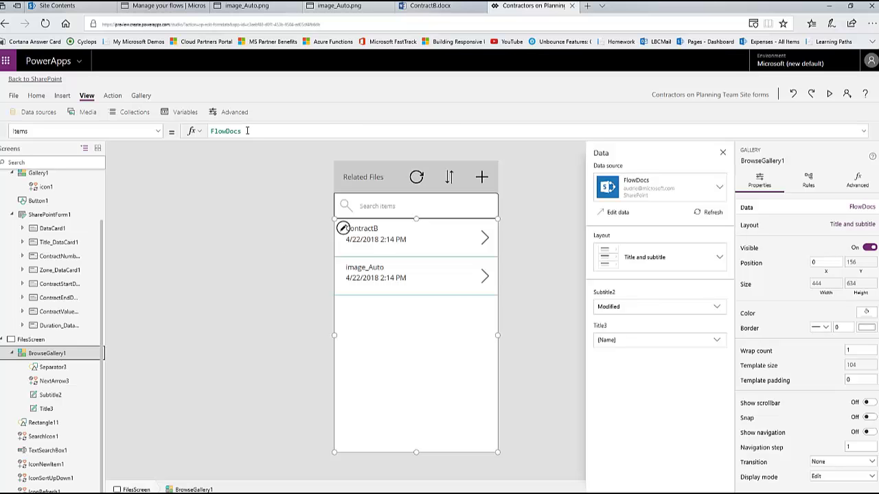
pyautogui.click(326, 133)
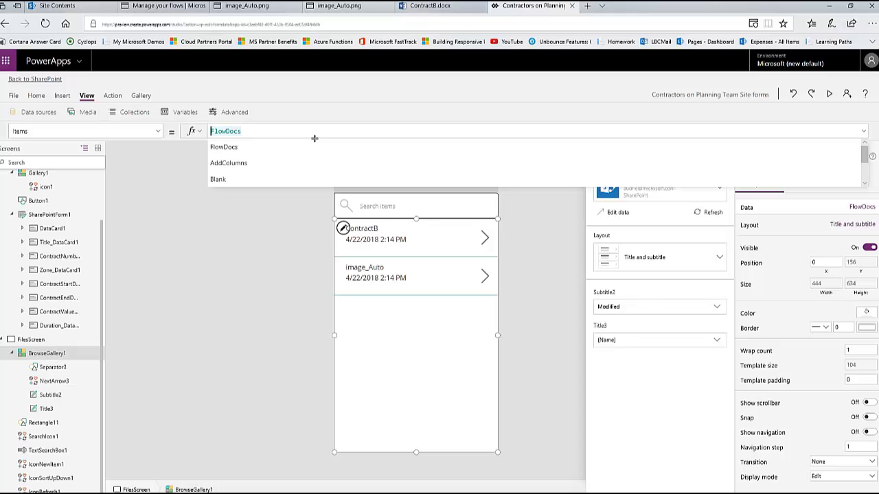
pyautogui.write('Sry')
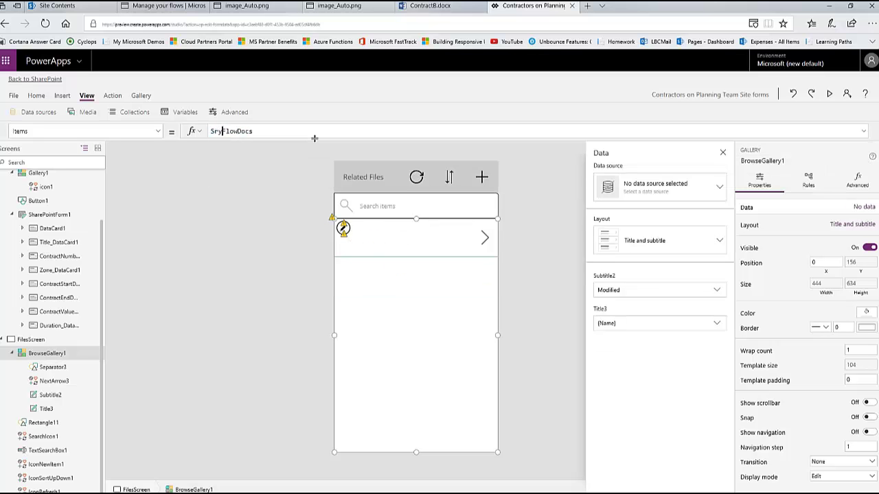
pyautogui.press('BackSpace')
pyautogui.press('BackSpace')
pyautogui.write('or')
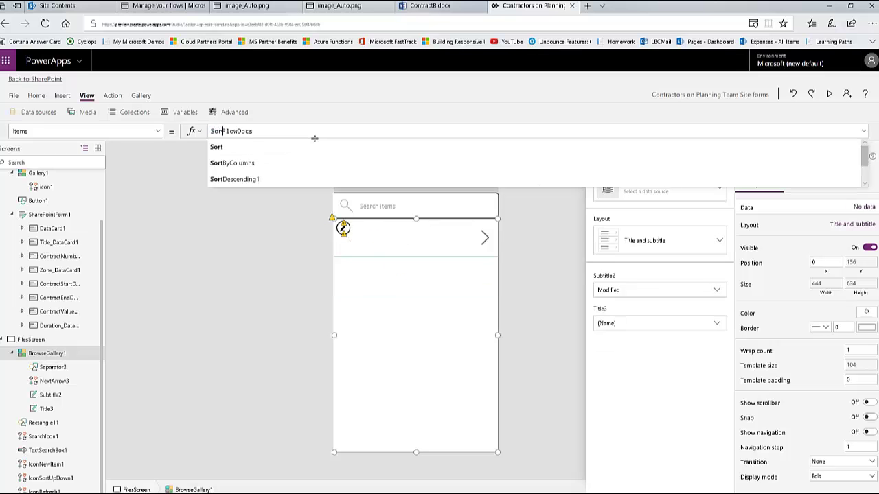
pyautogui.write('tBy')
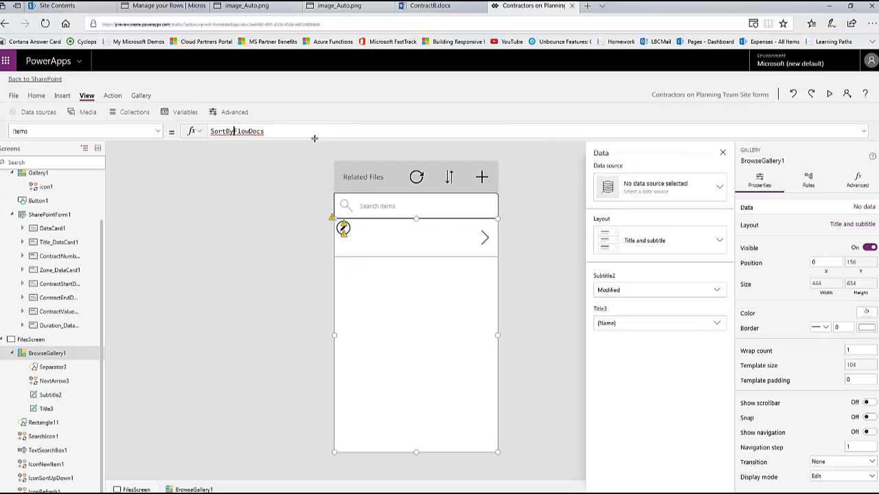
pyautogui.write('Columns(FlowDocs')
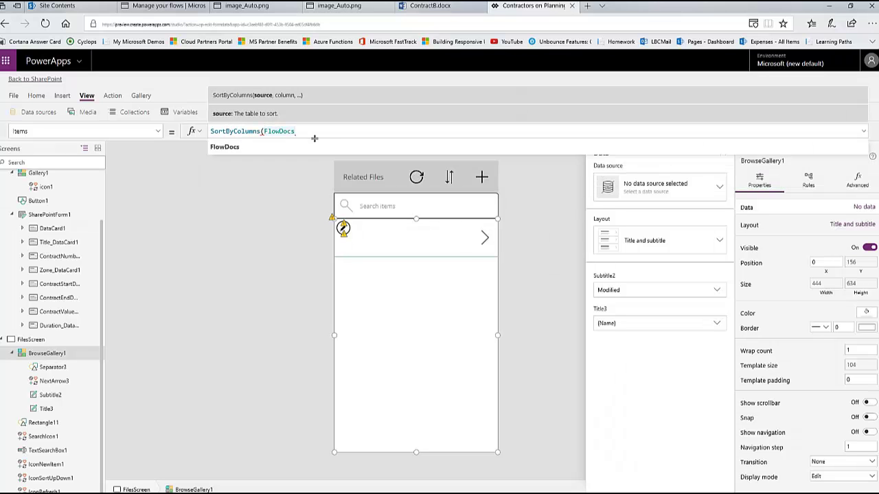
pyautogui.write(',Mo')
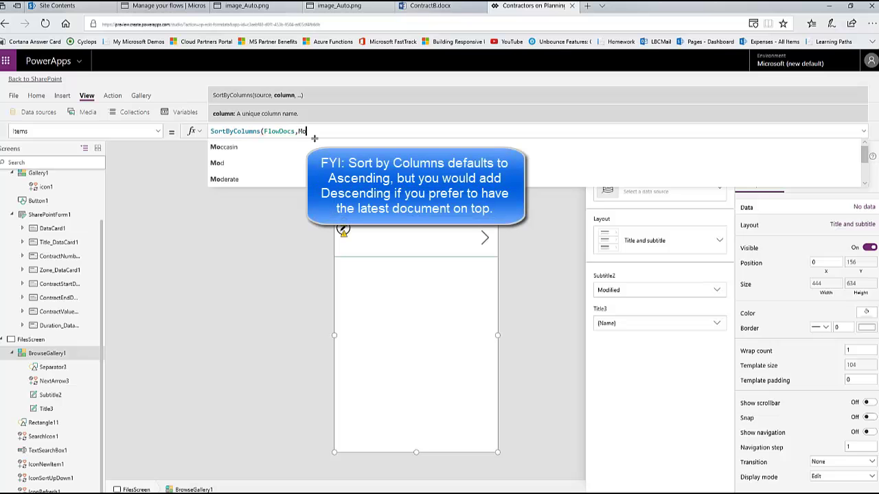
pyautogui.write('di')
pyautogui.press('Tab')
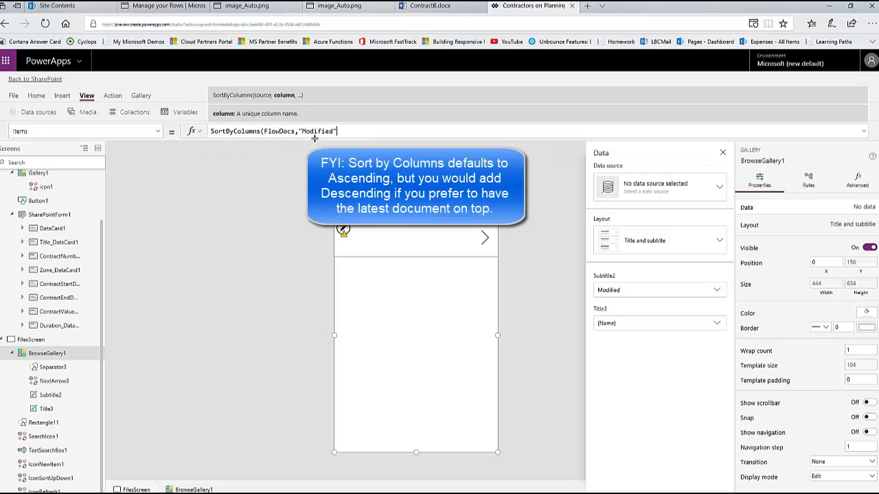
pyautogui.write(')')
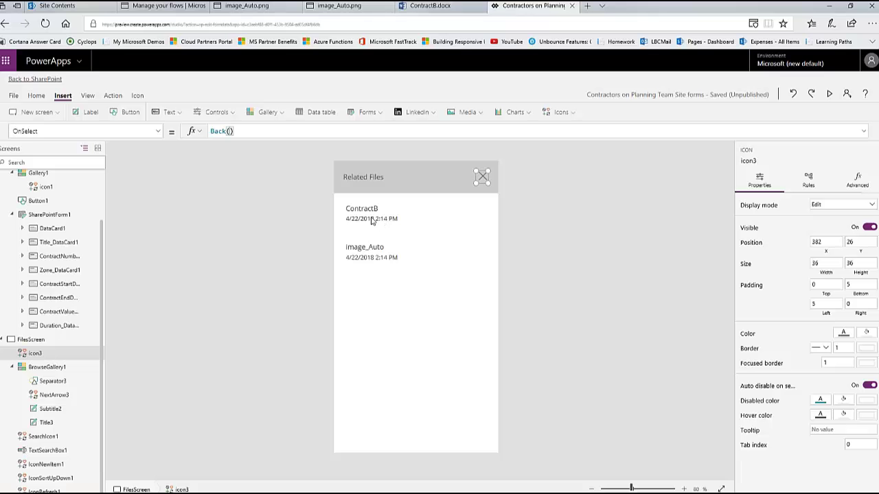
# Set the OnSelect formula of the gallery's title label to Launch(ThisItem.'{Link}').
pyautogui.click(371, 219)
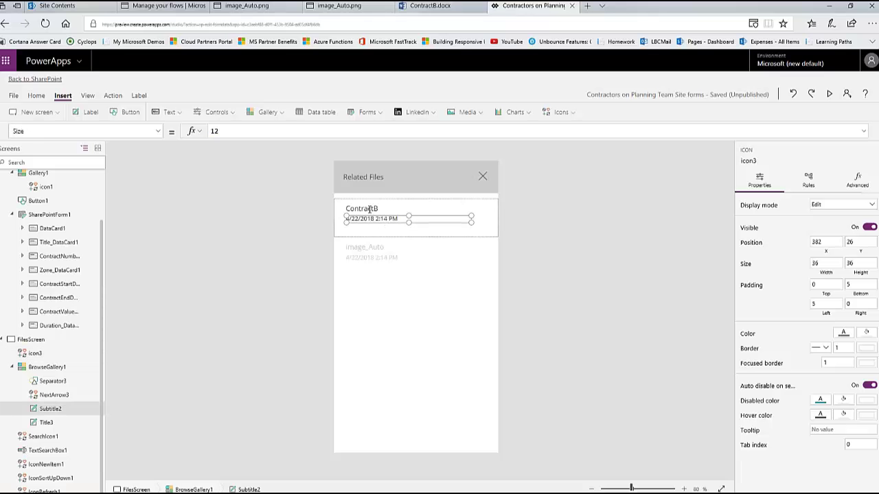
pyautogui.click(374, 210)
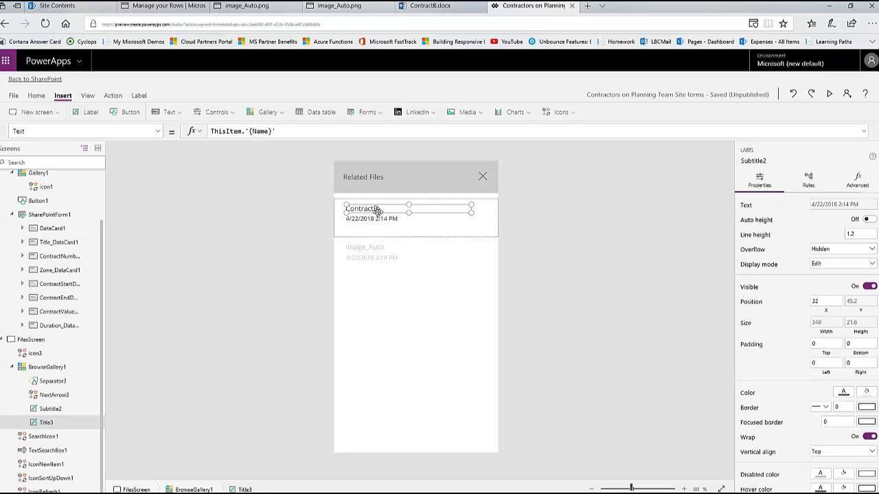
pyautogui.click(158, 131)
pyautogui.scroll(5, 114, 225)
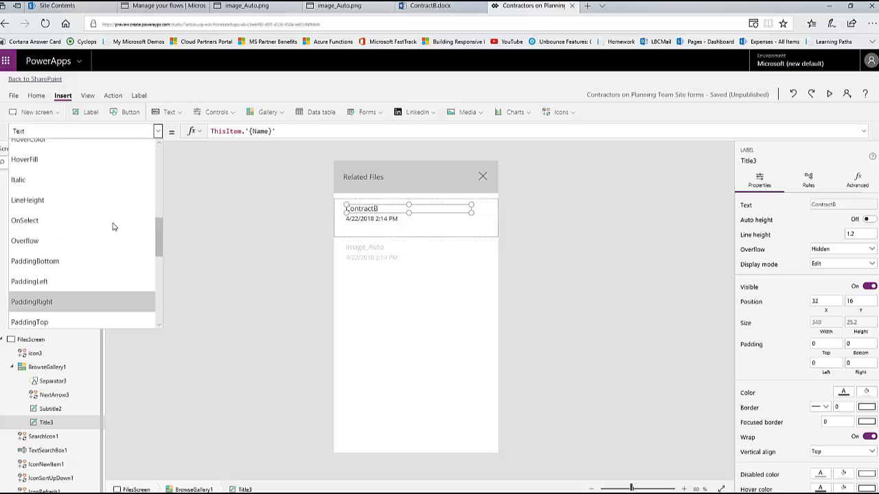
pyautogui.scroll(-1, 114, 225)
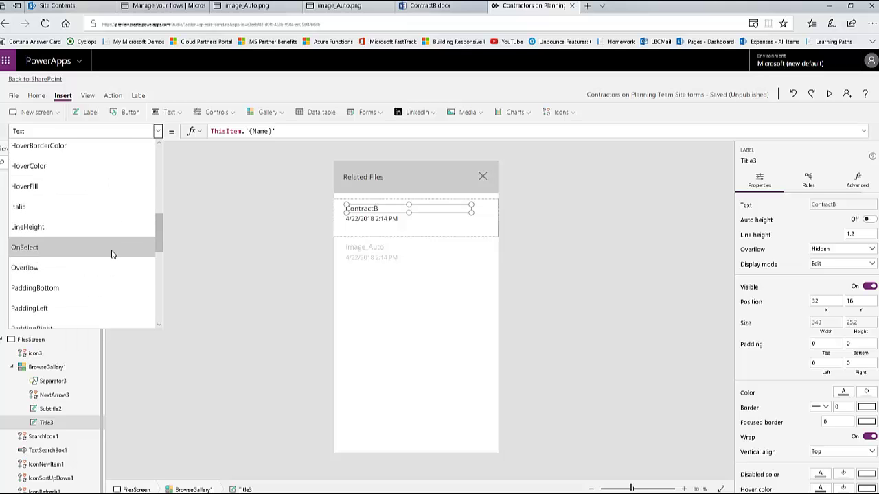
pyautogui.click(311, 131)
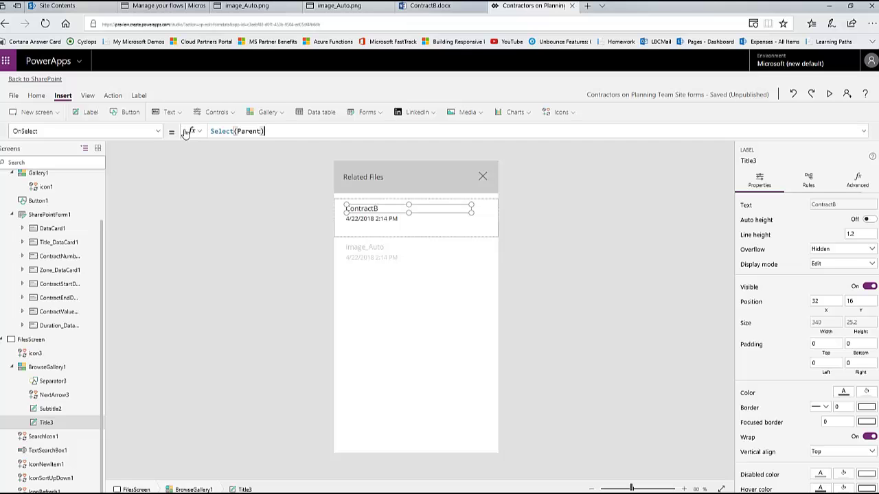
pyautogui.hotkey('ctrl', 'a')
pyautogui.write('L')
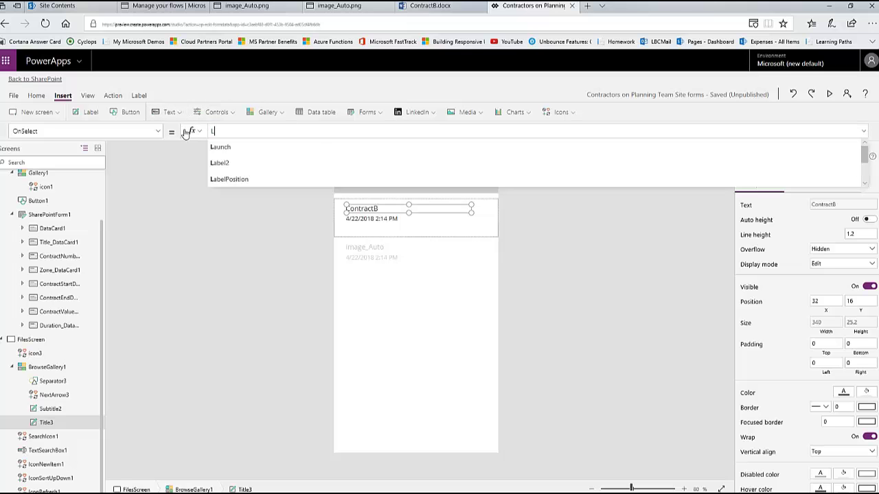
pyautogui.write('aunch(')
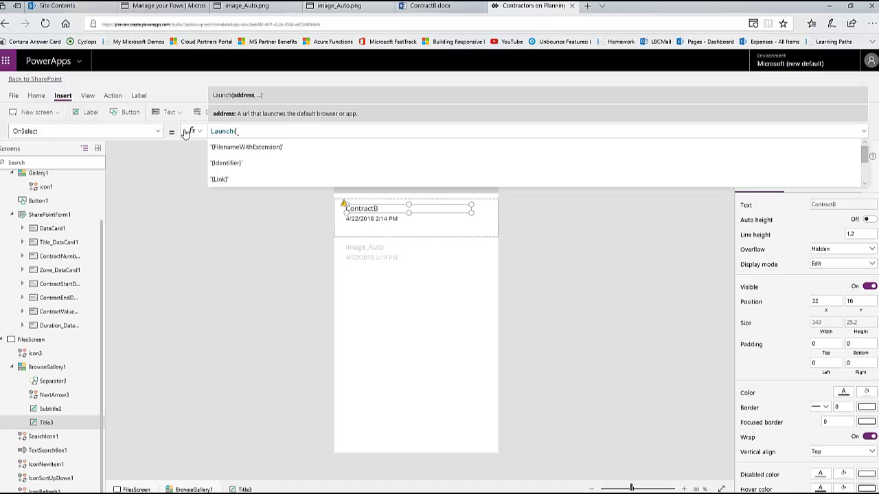
pyautogui.write('Link')
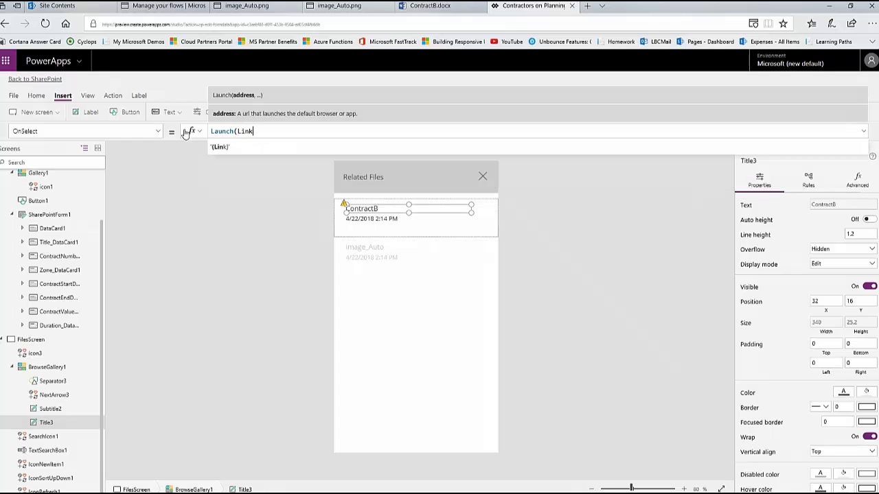
pyautogui.press('BackSpace')
pyautogui.press('BackSpace')
pyautogui.press('BackSpace')
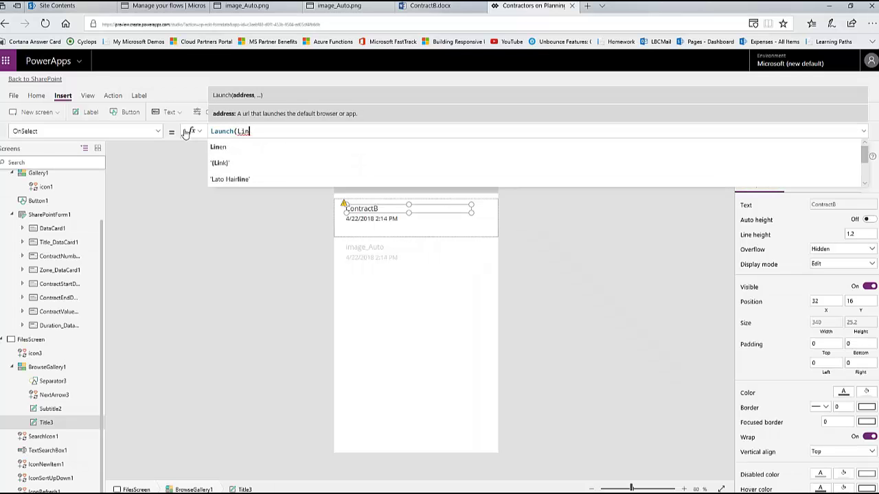
pyautogui.write('ThisItem')
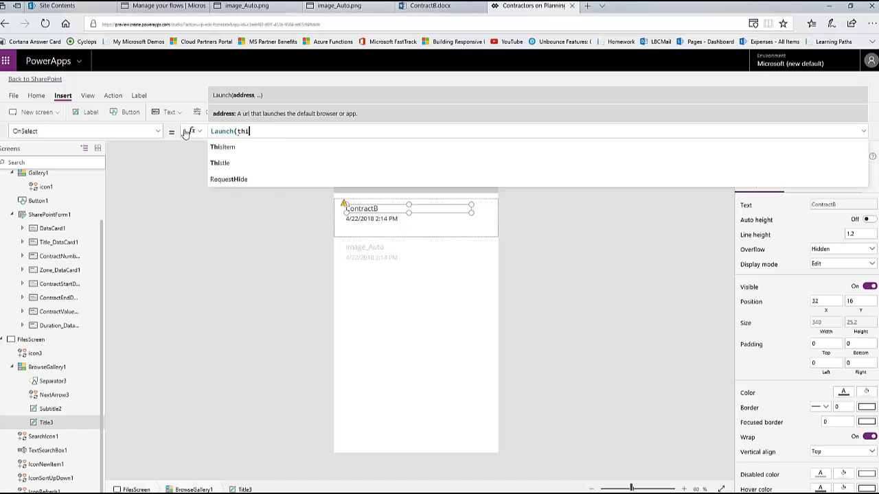
pyautogui.write('.Lik')
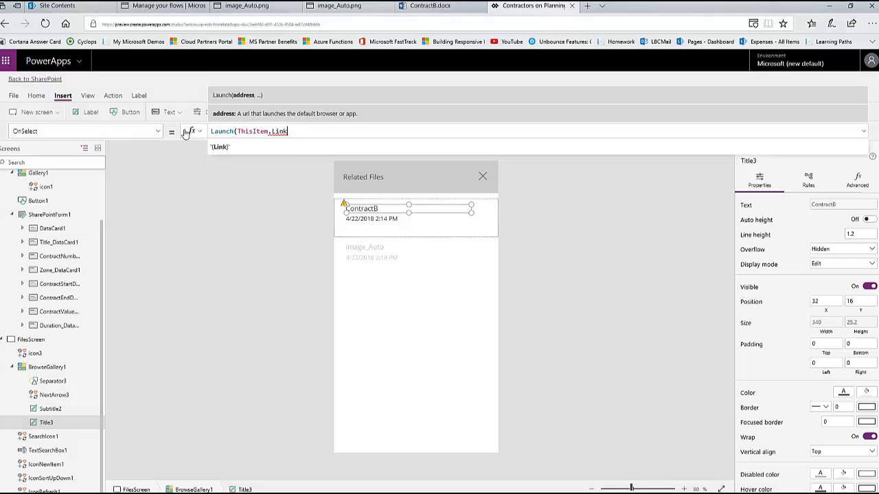
pyautogui.press('Tab')
pyautogui.write(')')
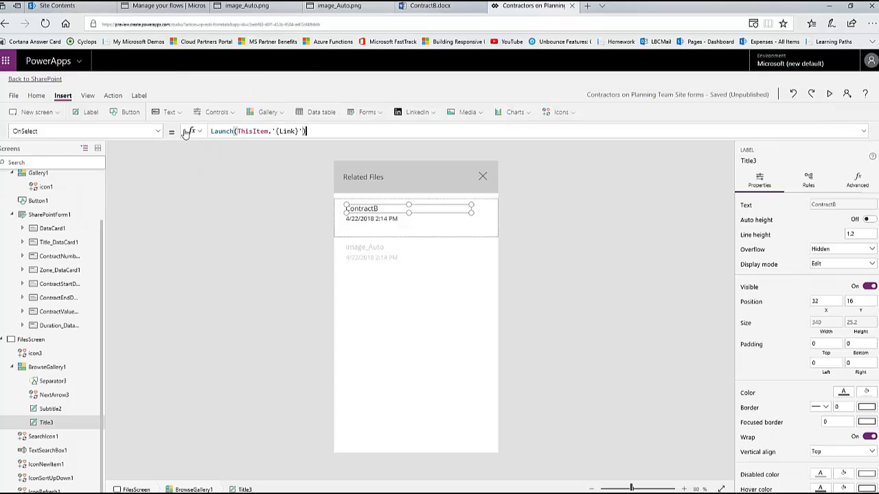
# Format the gallery's title label as bold, underlined text in dark blue, RGBA(0, 90, 158, 1).
pyautogui.click(37, 97)
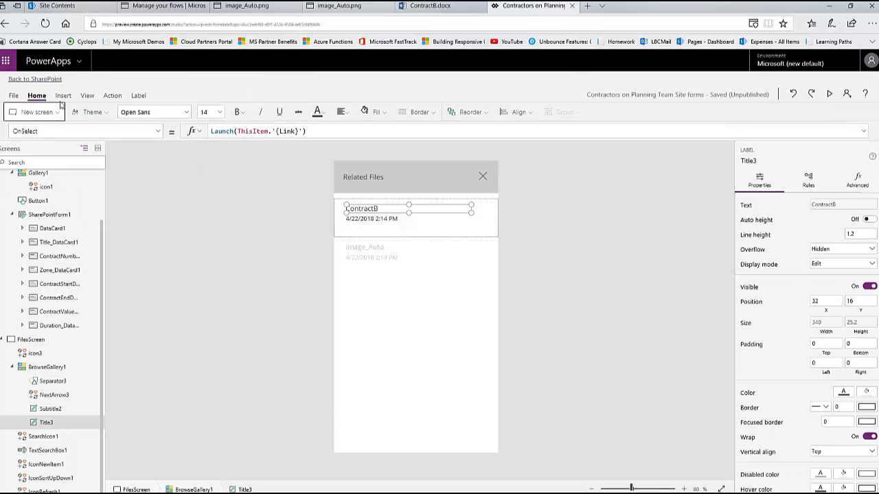
pyautogui.click(246, 116)
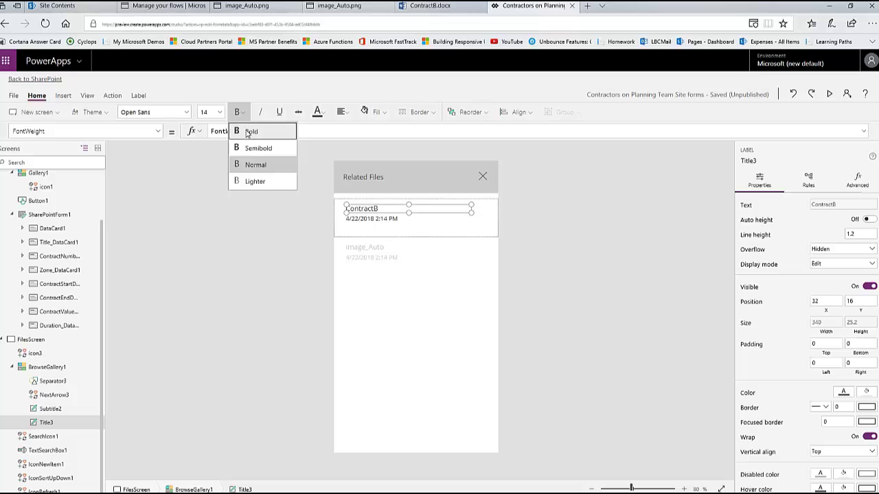
pyautogui.click(249, 132)
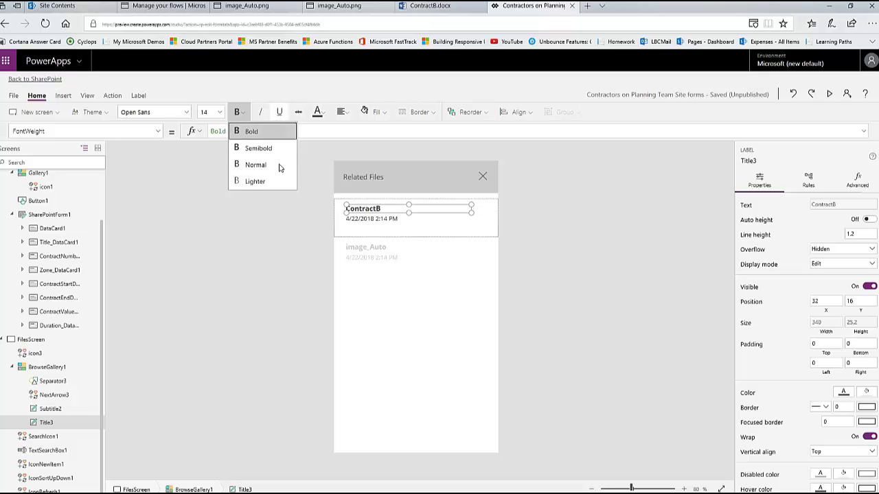
pyautogui.press('Escape')
pyautogui.hotkey('ctrl', 'u')
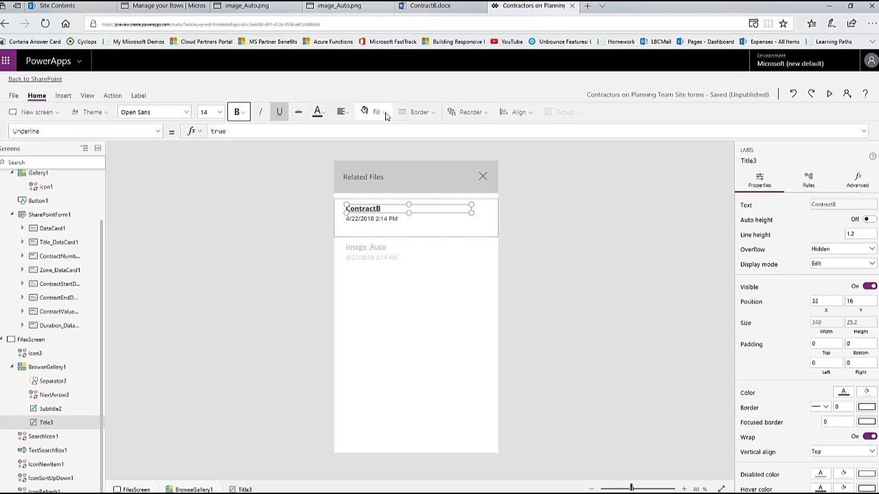
pyautogui.click(319, 112)
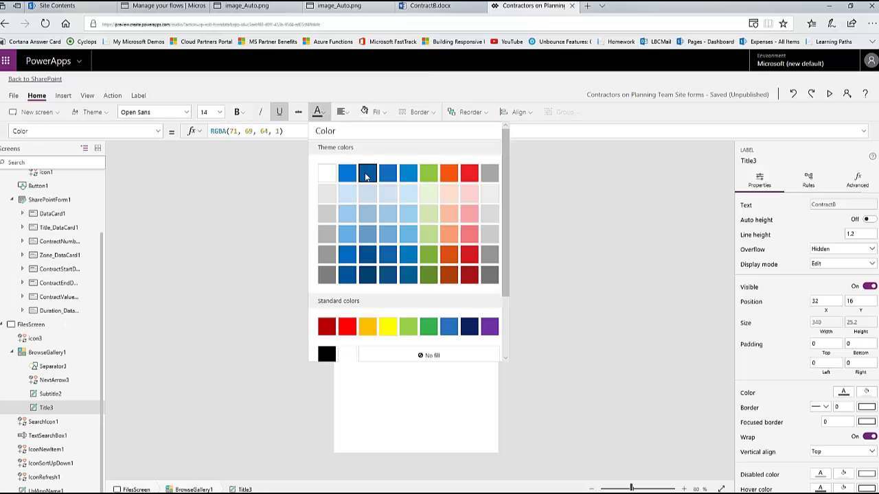
pyautogui.click(366, 174)
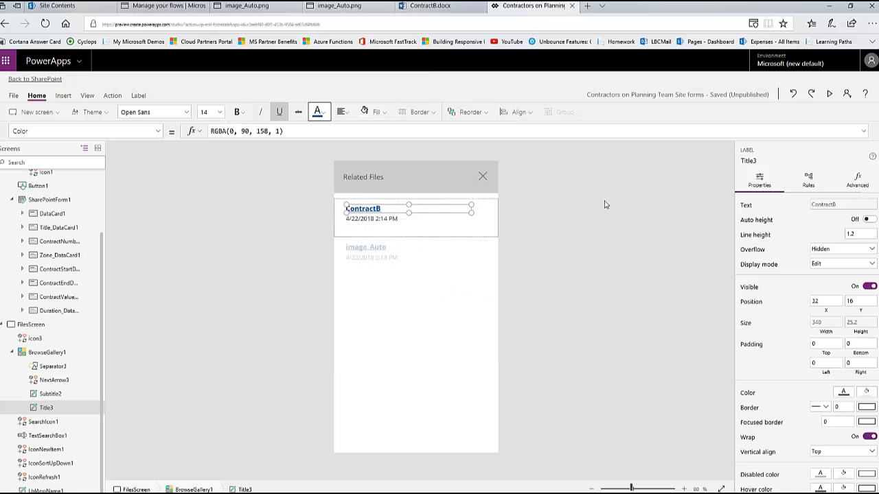
pyautogui.click(214, 196)
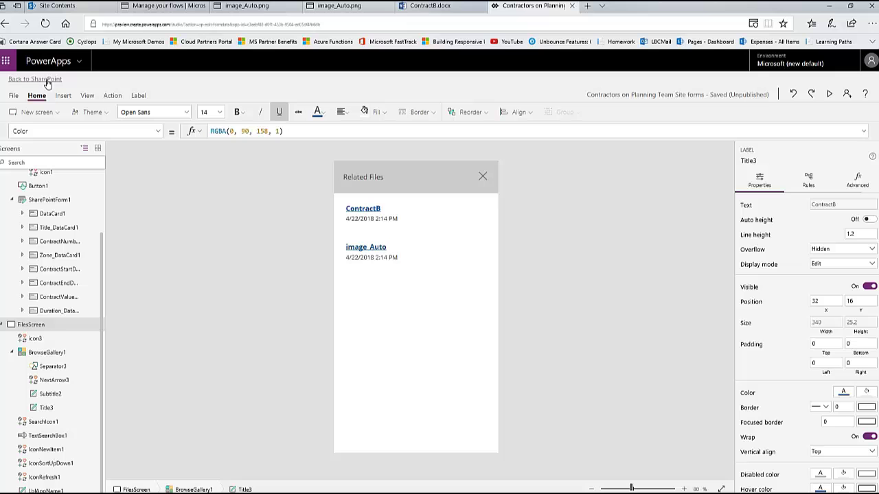
# Save and publish the form changes while returning to SharePoint.
pyautogui.click(48, 81)
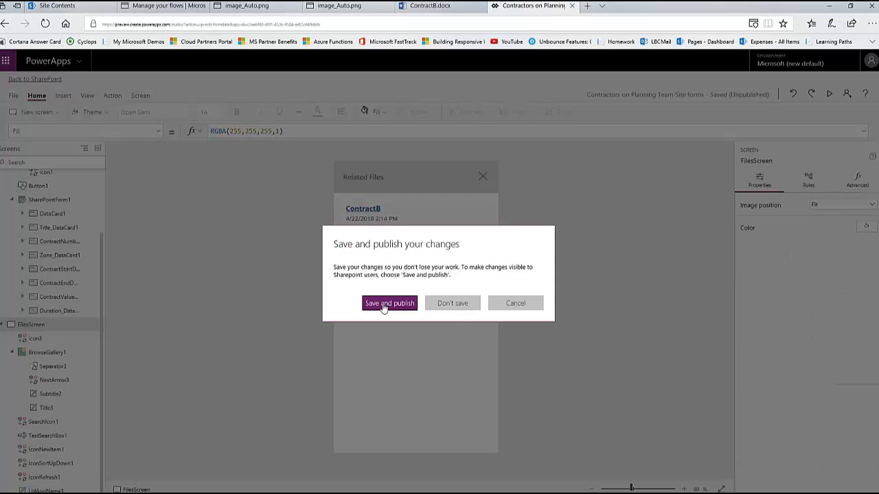
pyautogui.click(381, 306)
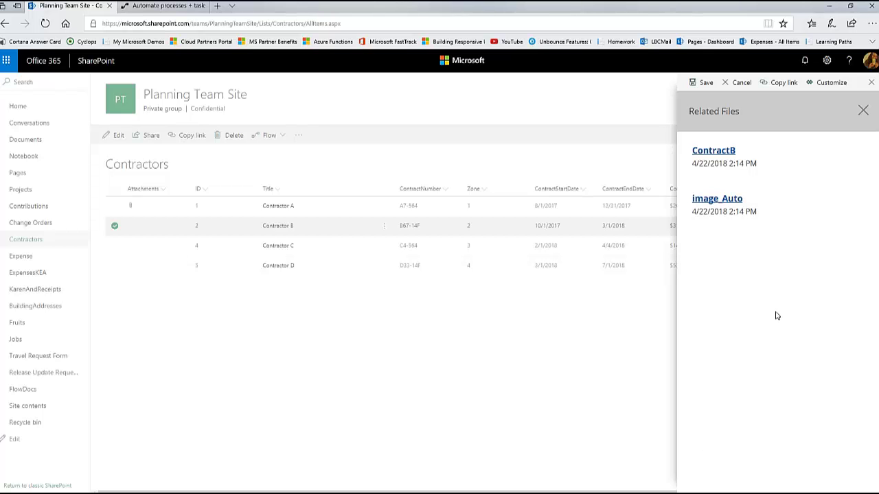
# Test the ContractB link on the Related Files screen, and return to the Contractors list.
pyautogui.click(715, 154)
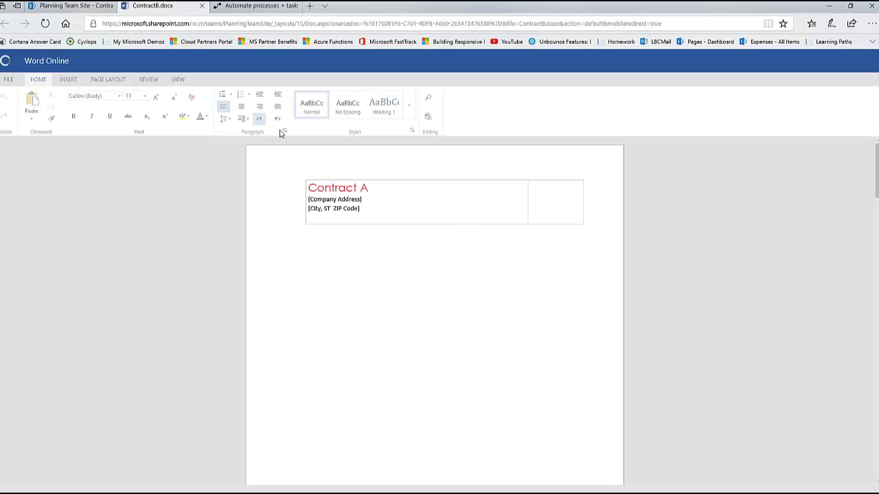
pyautogui.click(67, 8)
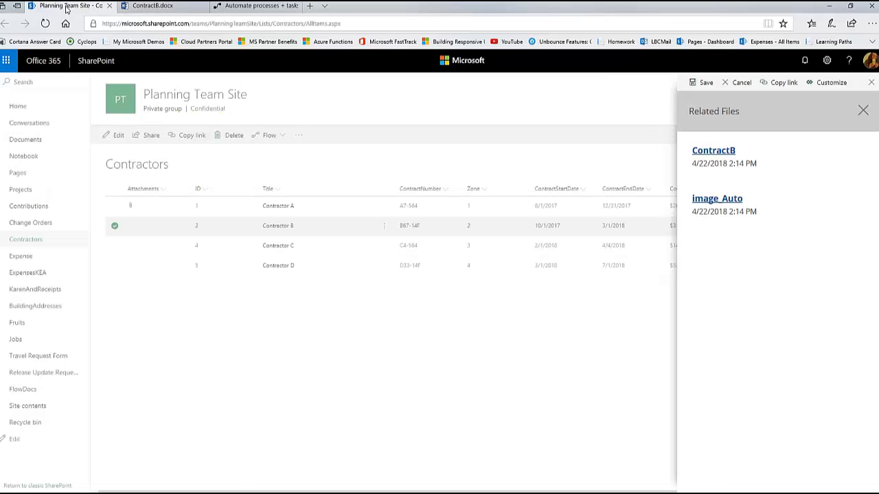
# Close the Related Files screen and the Contractor B form, and open the FlowDocs library.
pyautogui.click(863, 113)
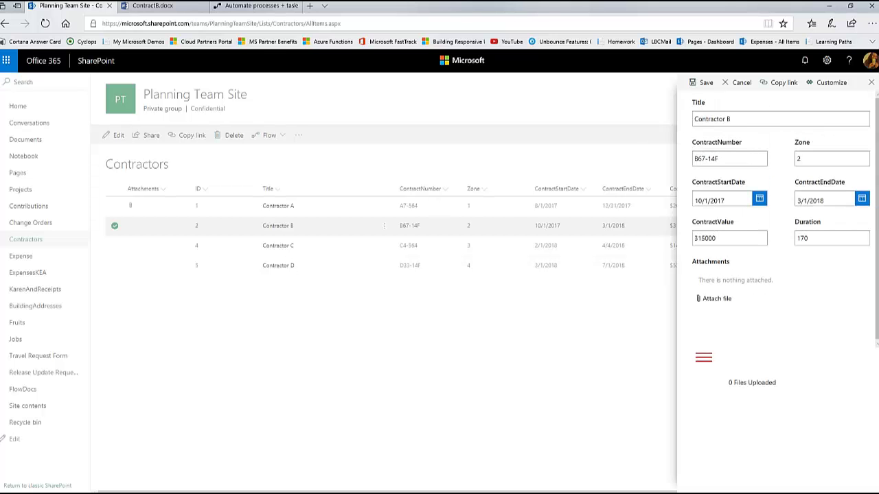
pyautogui.click(871, 82)
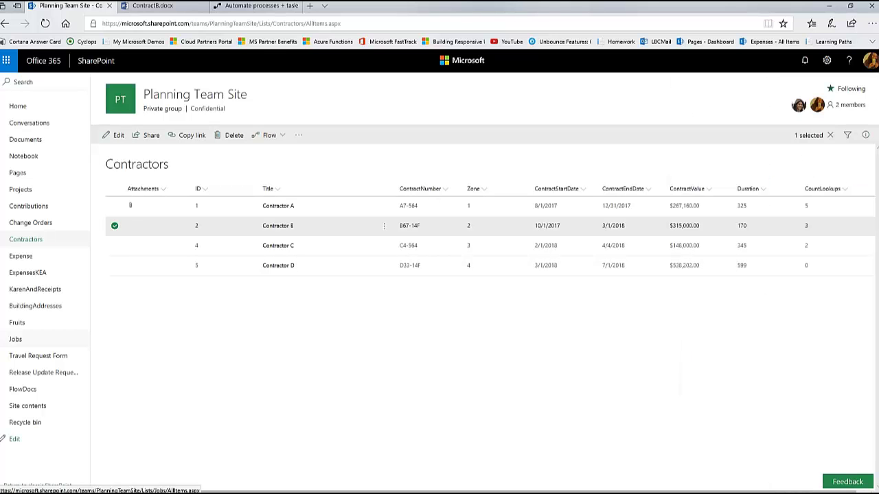
pyautogui.click(28, 393)
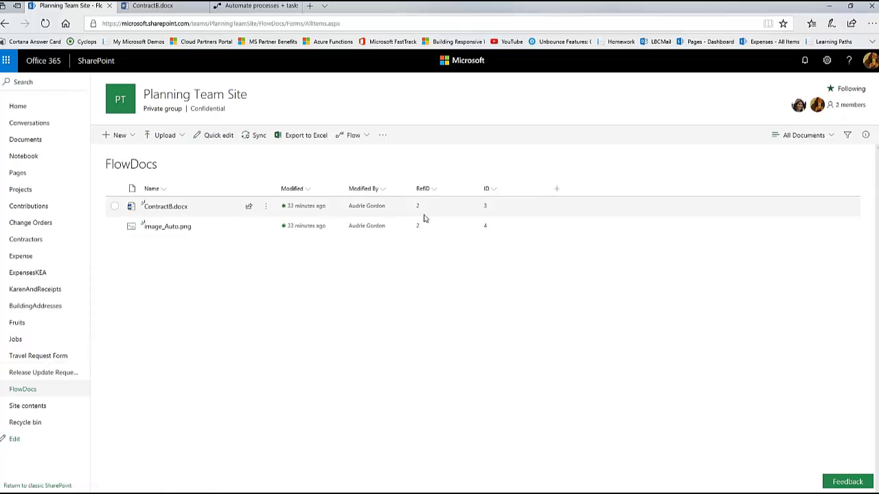
# Open the Contractor A item in the Contractors list and move its three attachments to the library.
pyautogui.click(28, 404)
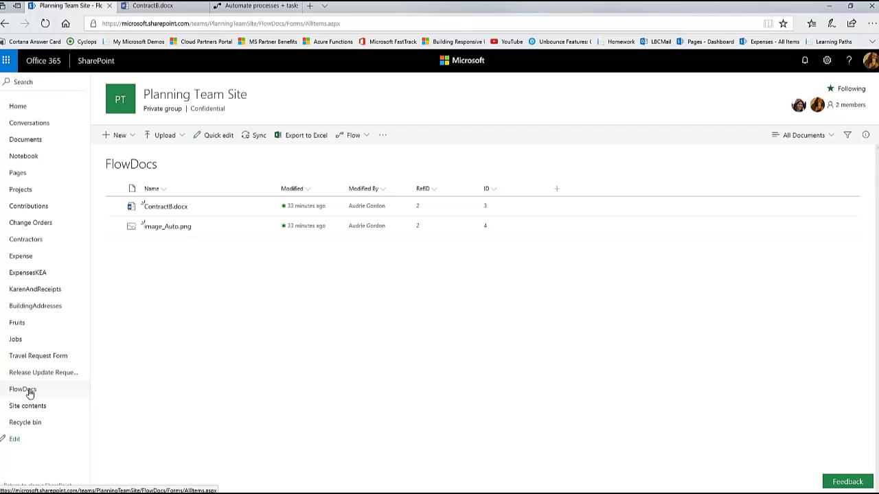
pyautogui.click(29, 243)
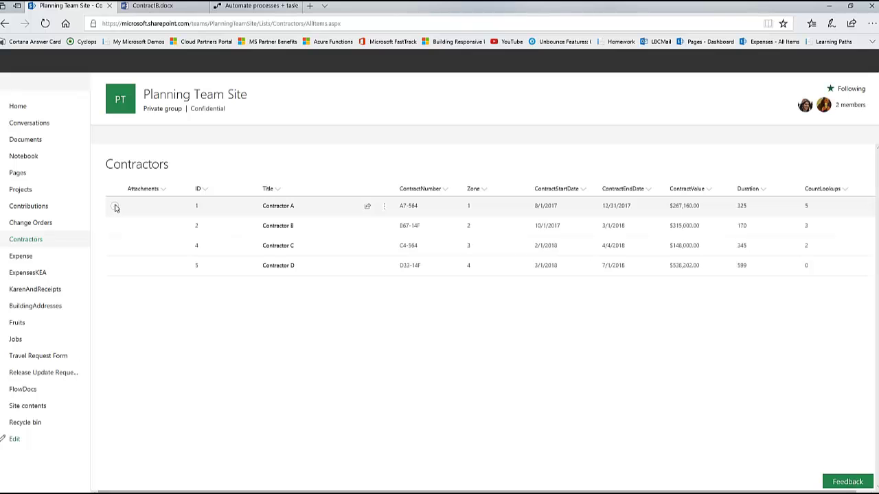
pyautogui.click(115, 207)
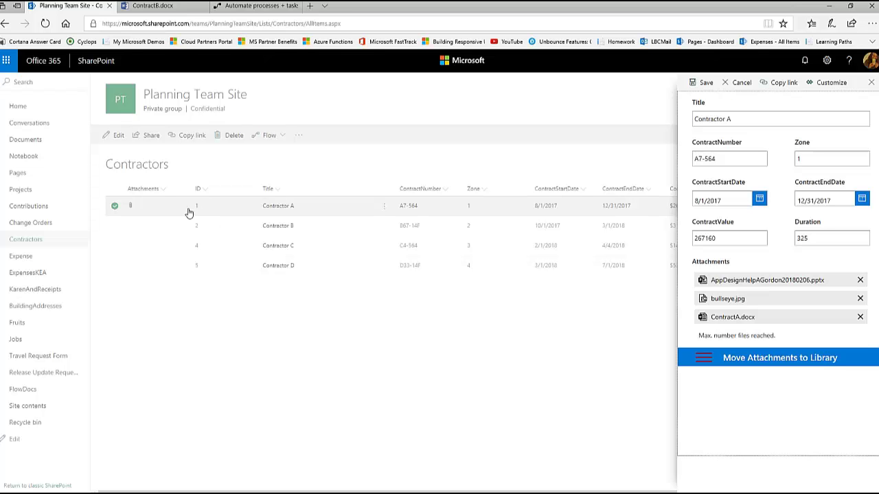
pyautogui.click(815, 360)
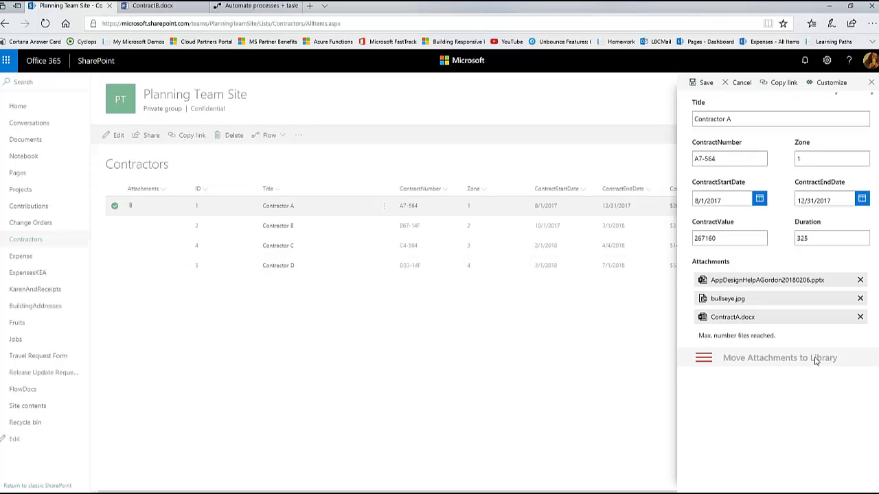
pyautogui.click(816, 359)
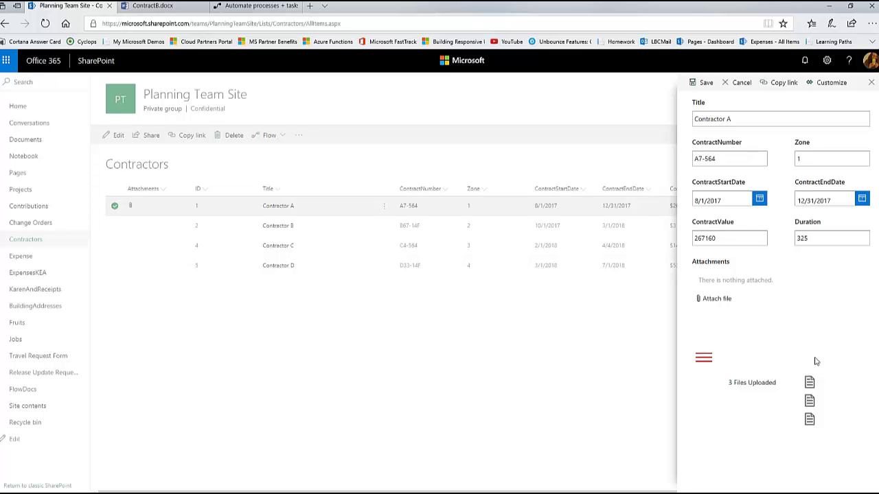
# Test the second uploaded file's link, close the opened bullseye.jpg image, and return to the Contractors list.
pyautogui.click(810, 404)
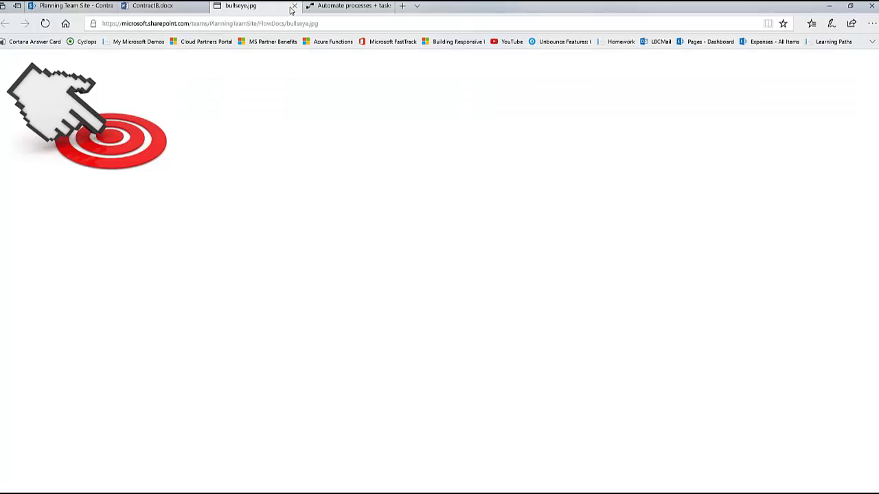
pyautogui.click(295, 6)
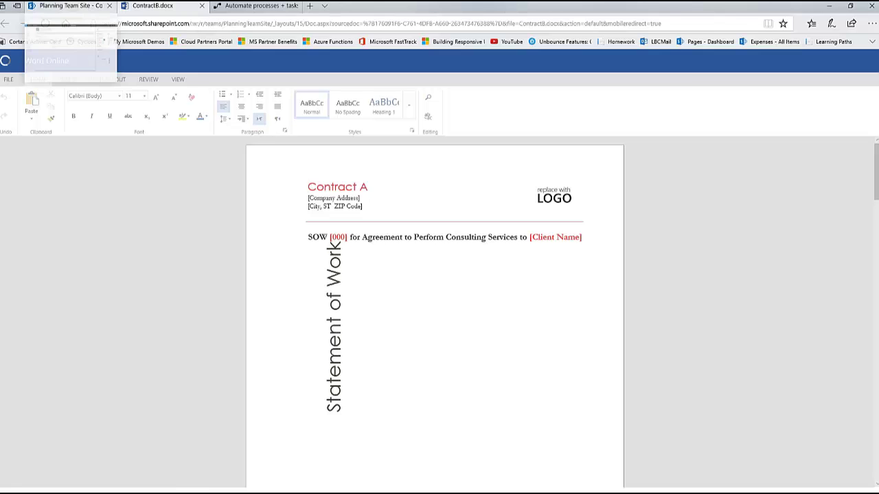
pyautogui.click(69, 6)
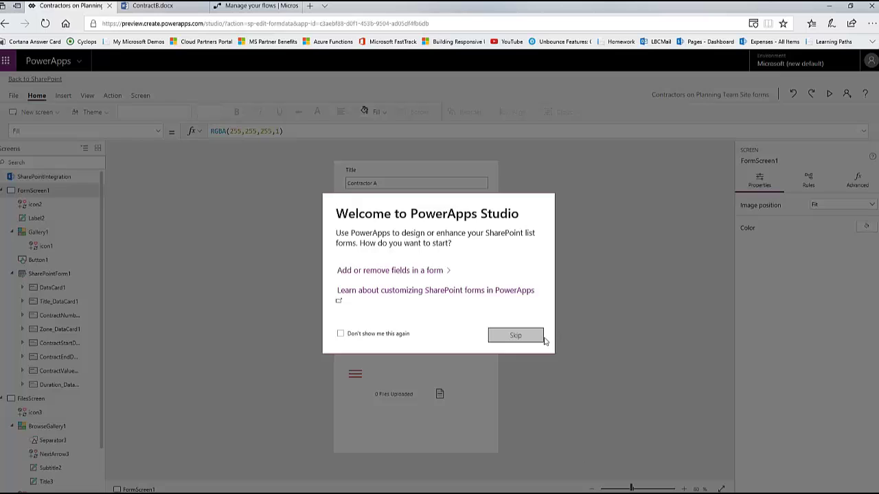
# In PowerApps Studio, set the FilesScreen gallery's Items formula to SortByColumns(Filter(FlowDocs,RefID=SharePointIntegration.Selected.ID),"Modified").
pyautogui.click(515, 335)
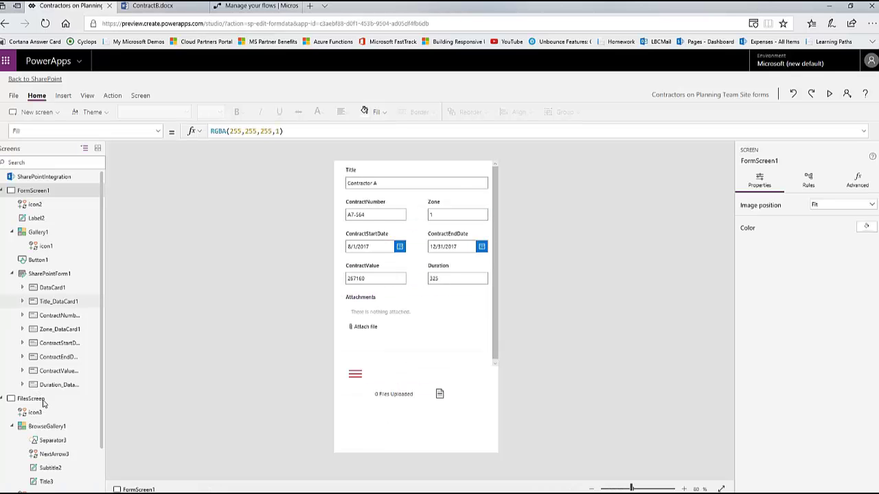
pyautogui.click(42, 401)
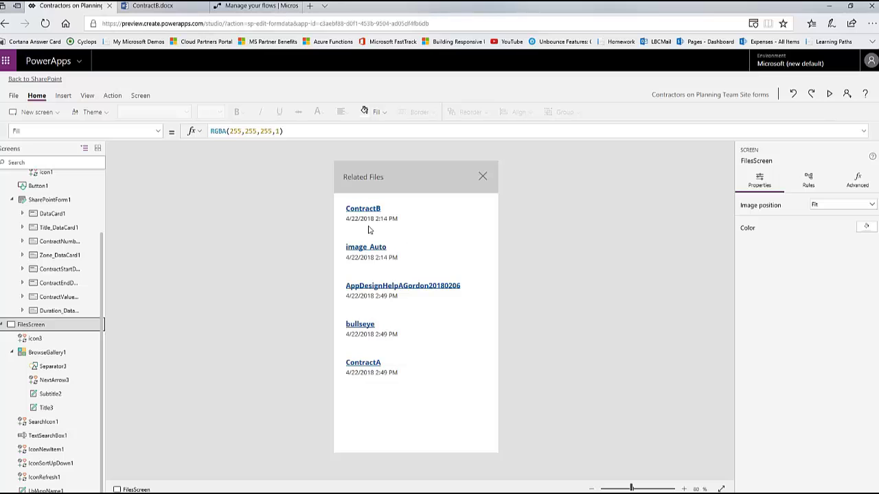
pyautogui.click(423, 338)
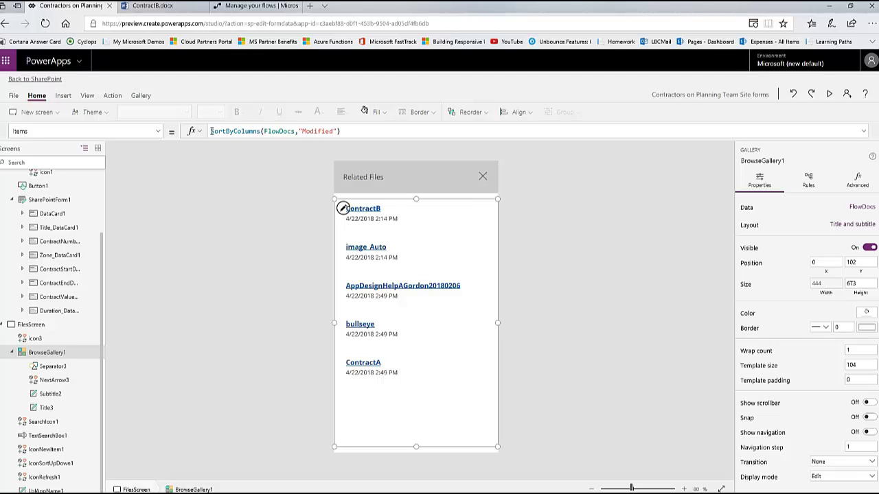
pyautogui.click(267, 130)
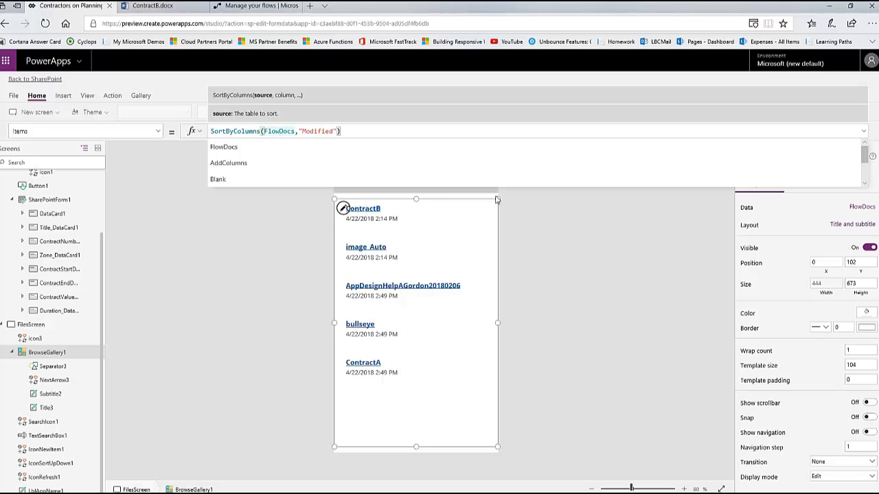
pyautogui.write('Filter')
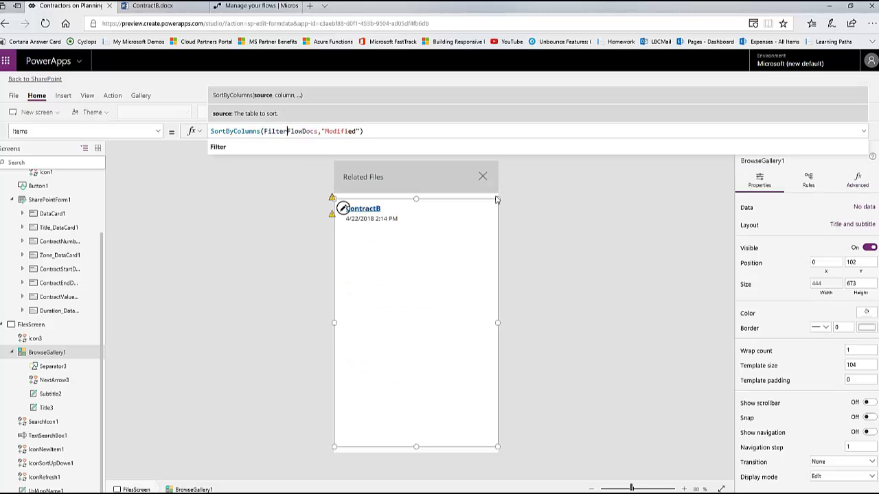
pyautogui.write('(FlowDocs')
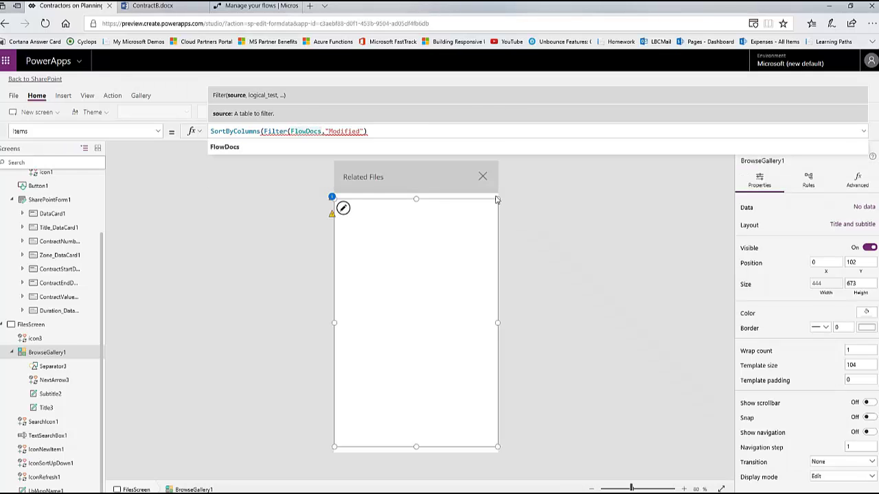
pyautogui.write(',Ref')
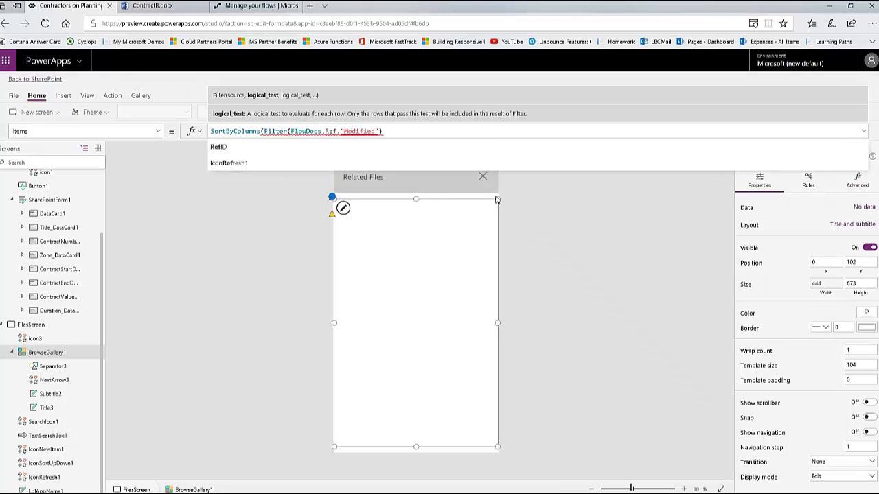
pyautogui.write('ID=')
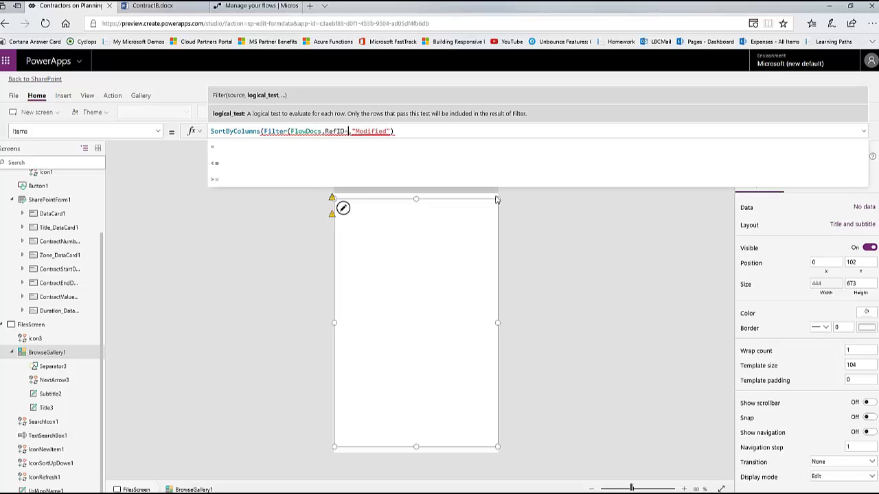
pyautogui.write('Shar')
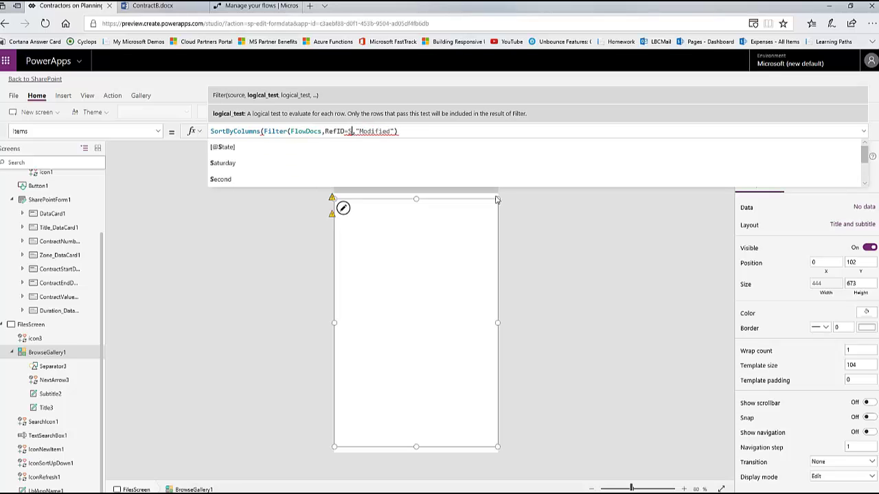
pyautogui.write('ePoint')
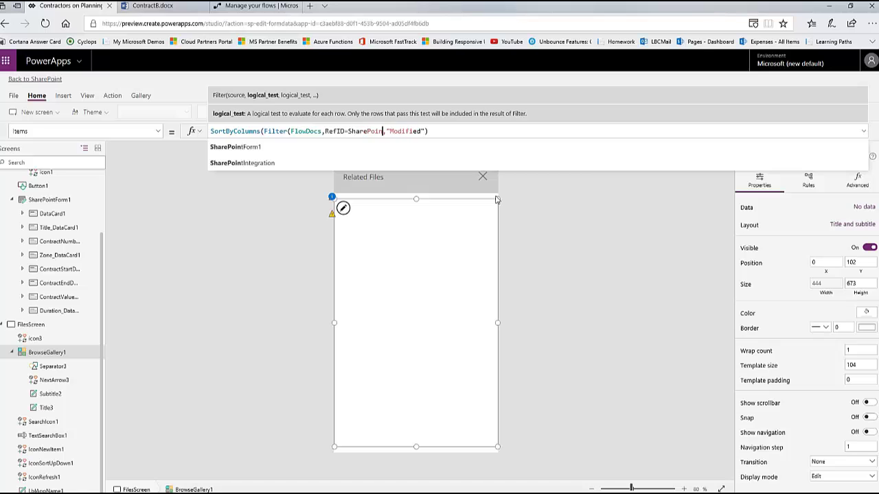
pyautogui.press('Tab')
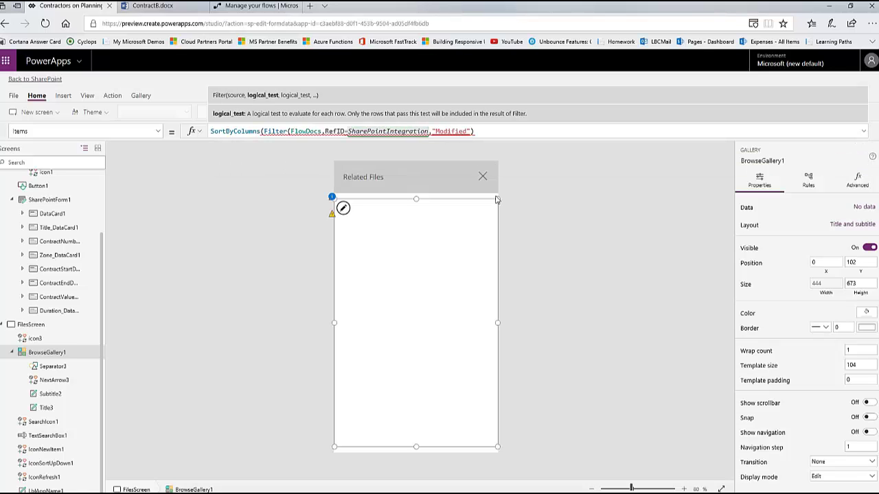
pyautogui.write('.')
pyautogui.write('Selected')
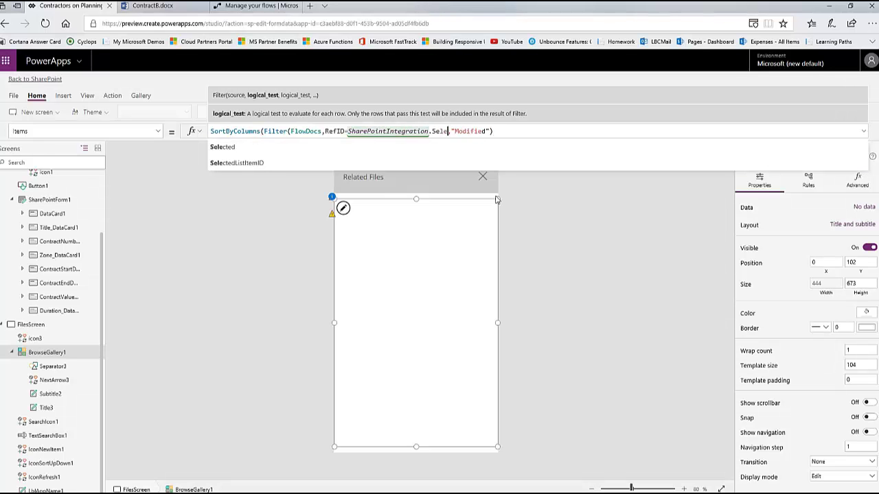
pyautogui.write('.ID')
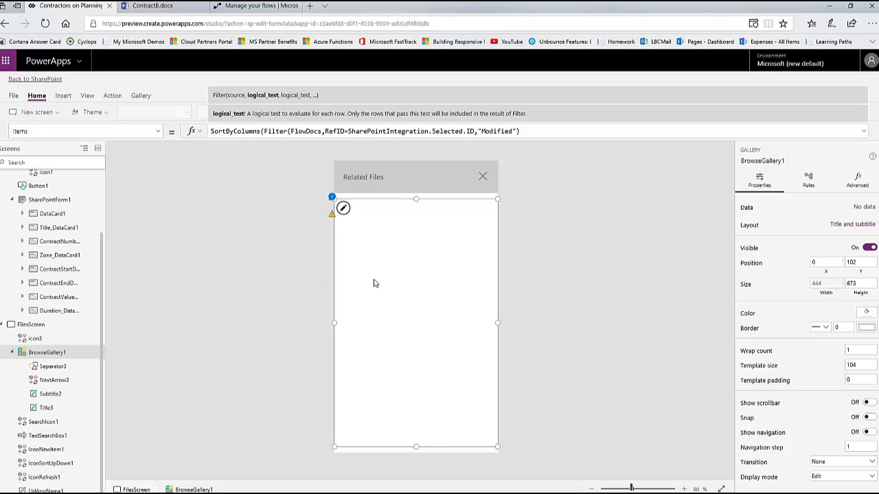
pyautogui.write(')')
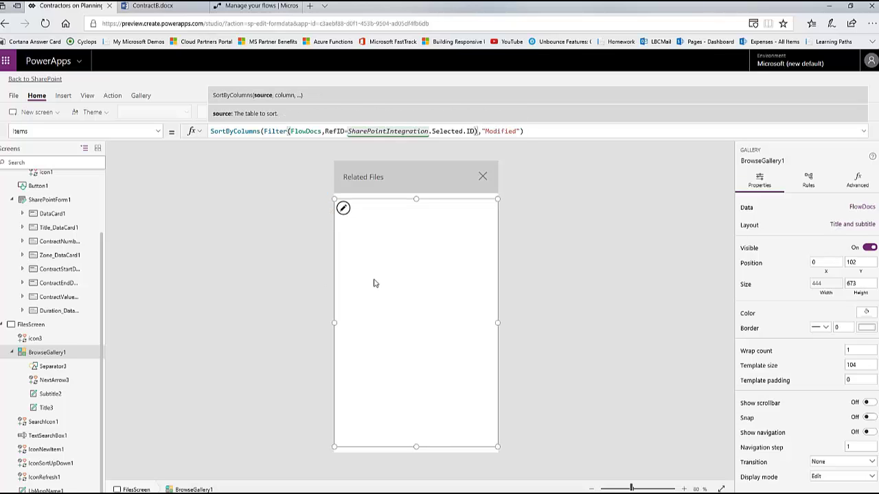